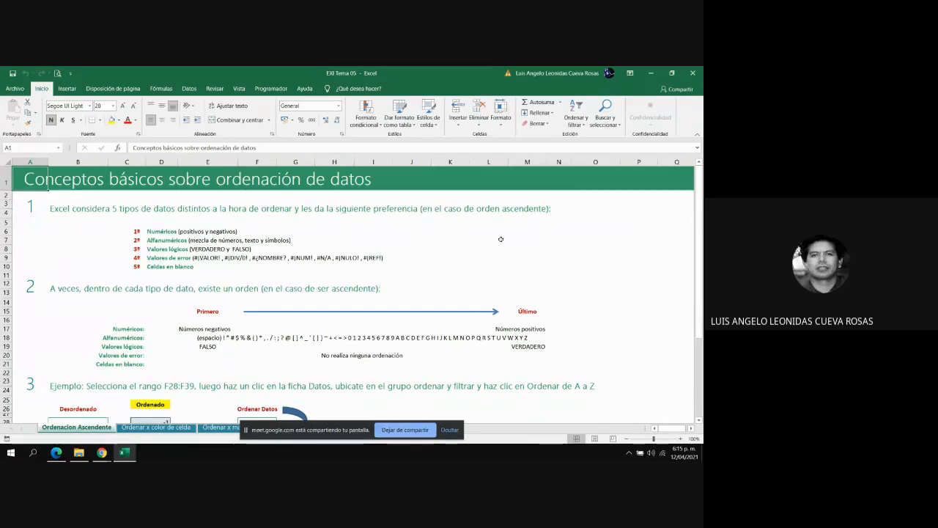
- Examine the five data types in section 1 and their order of preference for ascending sorting
left_click(450, 430)
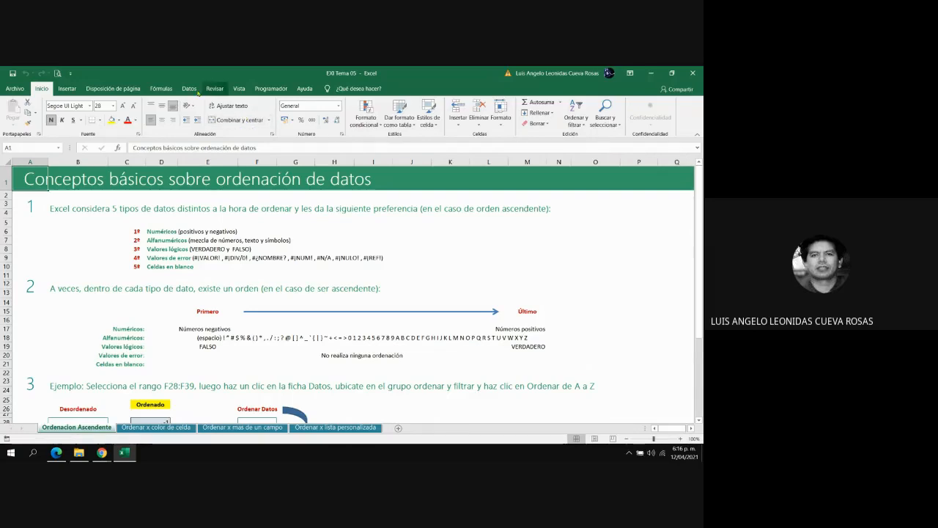
left_click(191, 89)
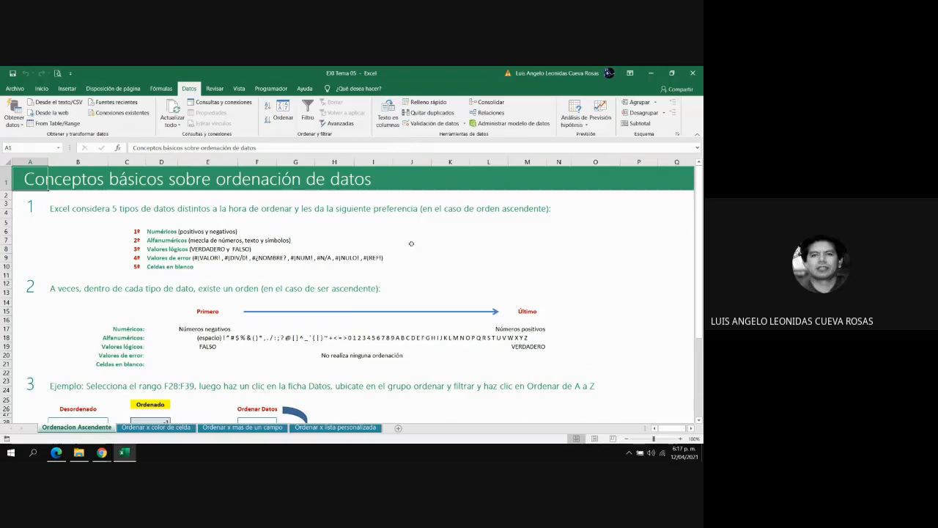
left_click(31, 209)
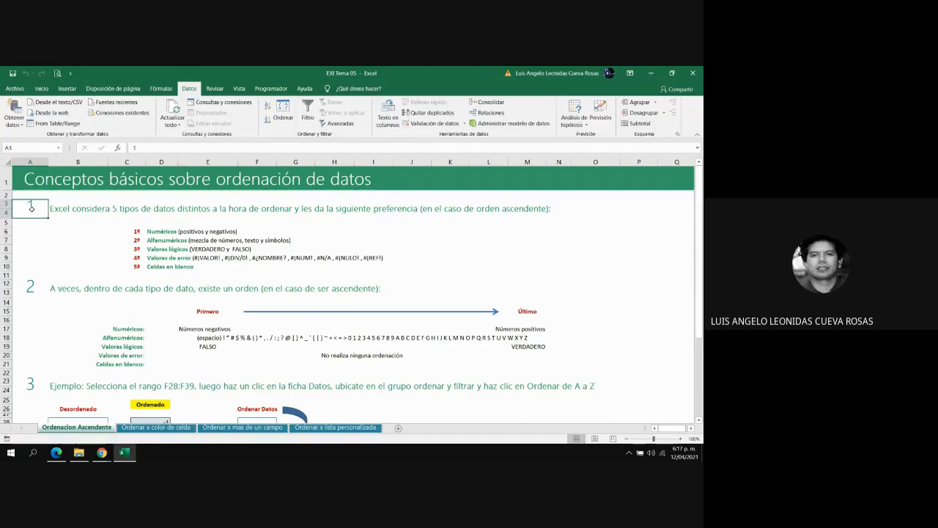
key("Down")
key("Down")
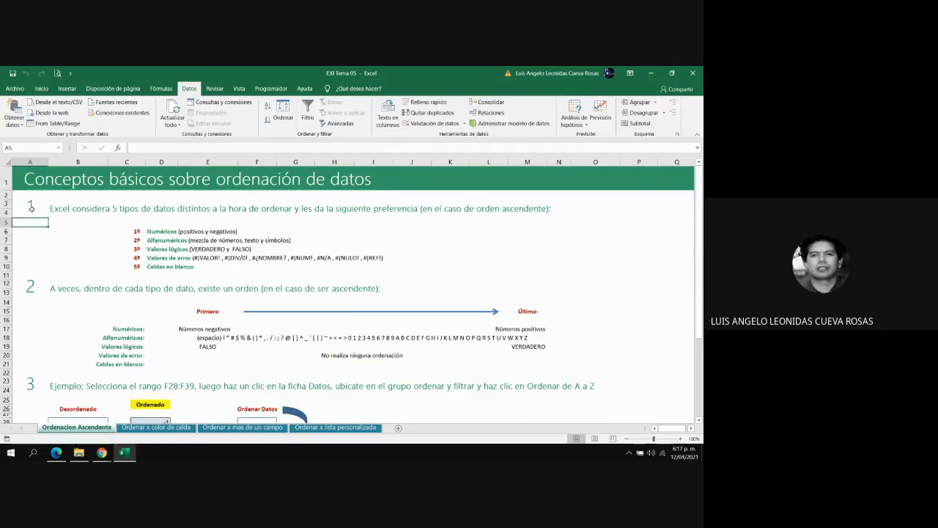
key("Right")
key("Right")
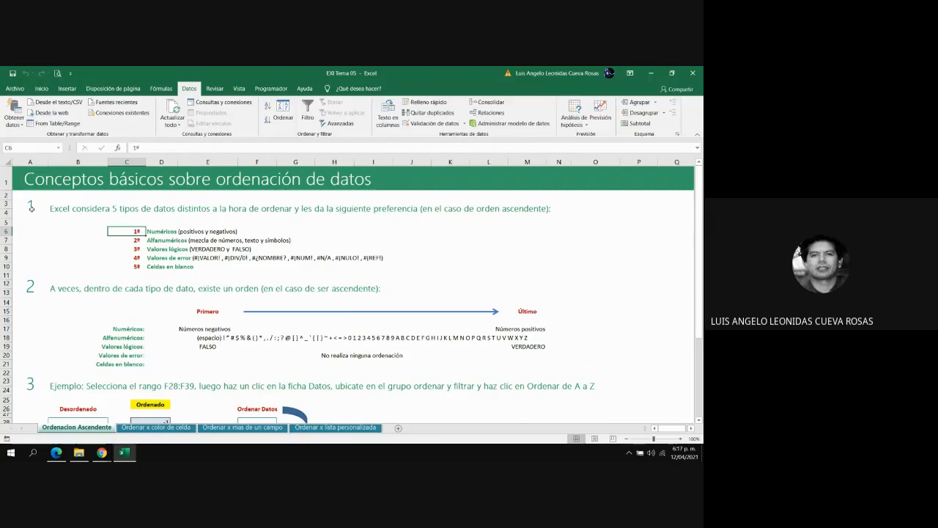
key("Down")
key("Down")
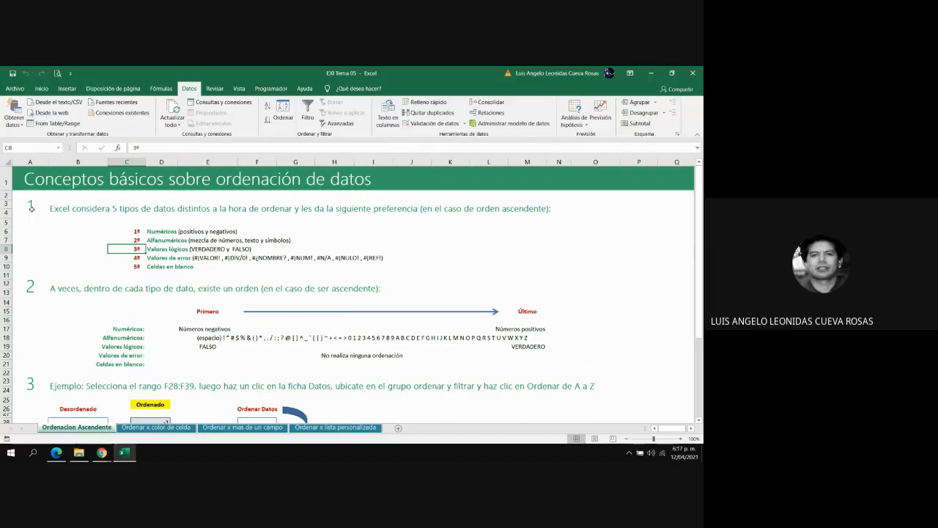
key("Down")
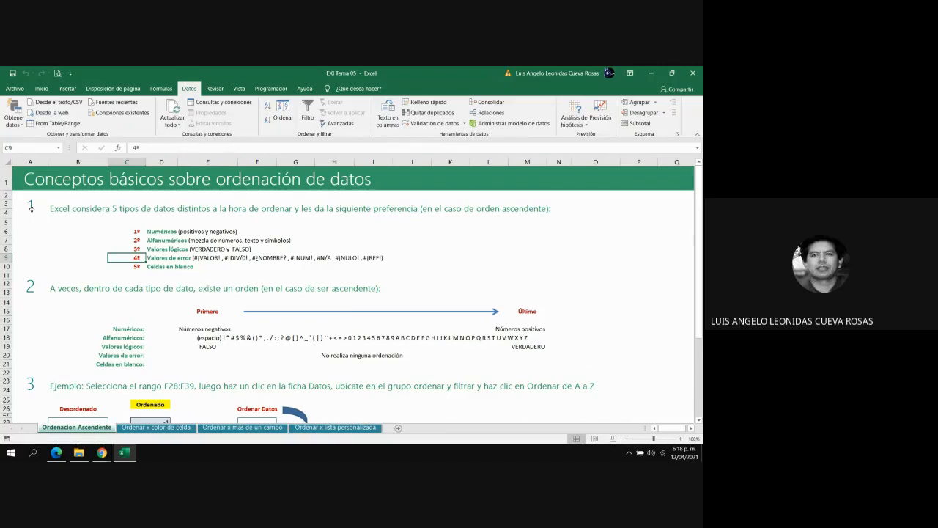
key("Down")
key("Up")
key("Up")
key("Up")
key("Up")
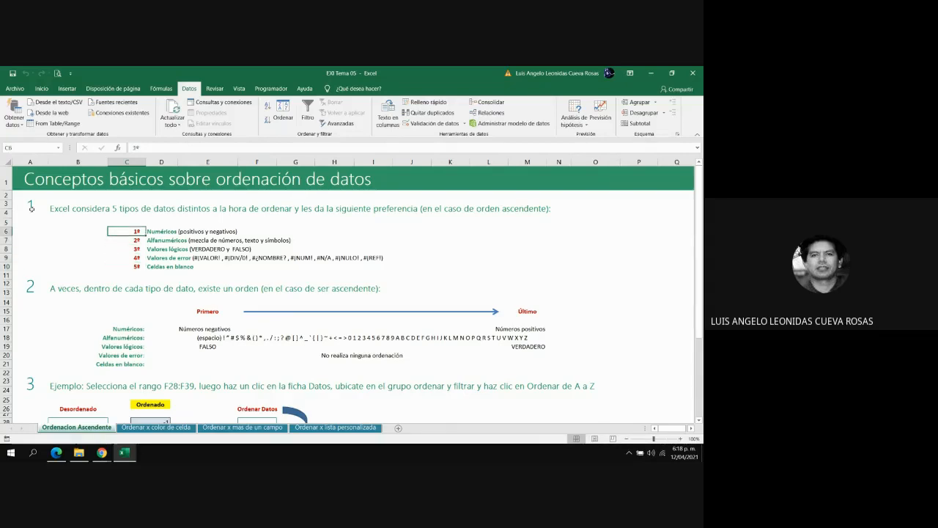
key("shift+Down")
key("shift+Down")
key("shift+Down")
key("shift+Down")
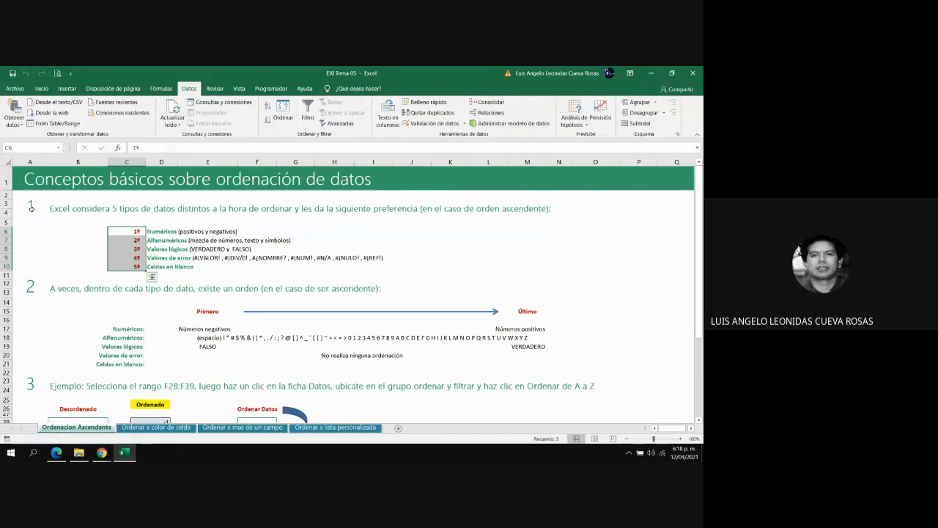
- Examine the ascending order within each data type in section 2, from numeric values to blank cells
key("Down")
key("Down")
key("Down")
key("Down")
key("Down")
key("Down")
key("Down")
key("Down")
key("Left")
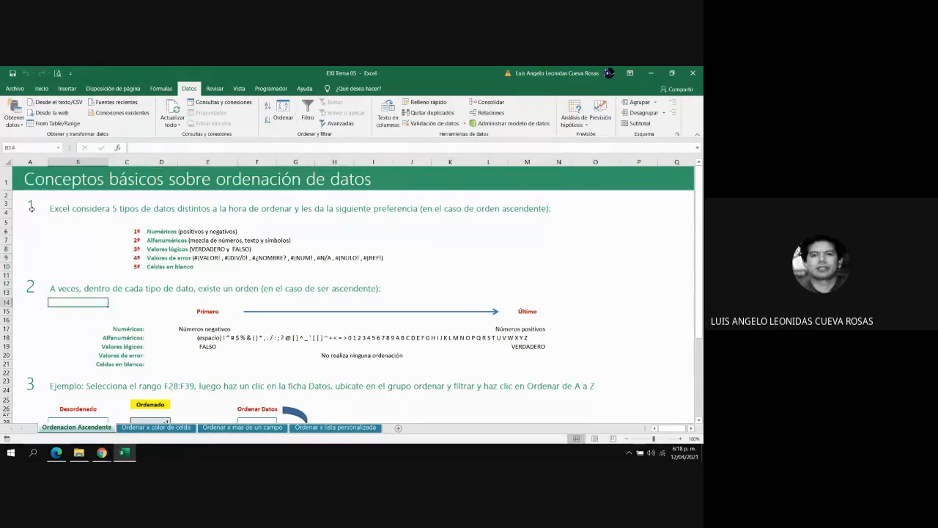
key("Left")
key("Up")
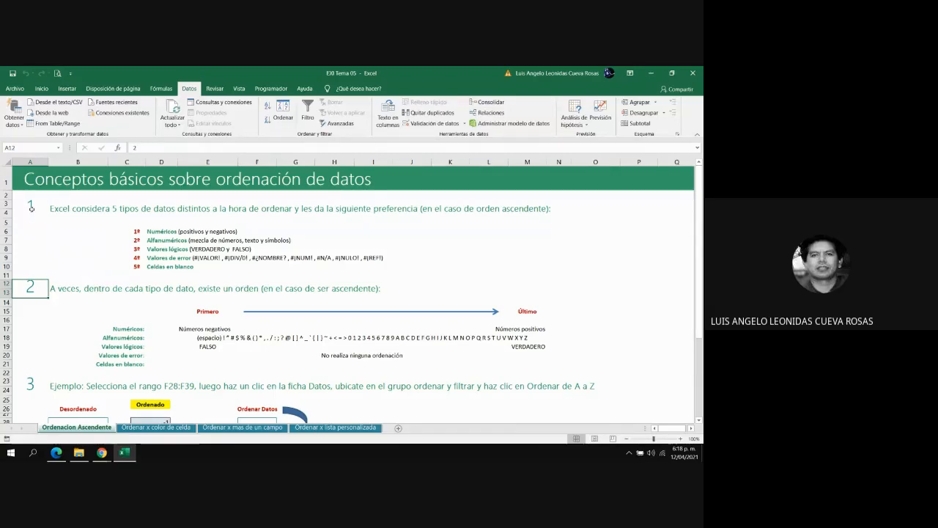
key("Down")
key("Down")
key("Down")
key("Down")
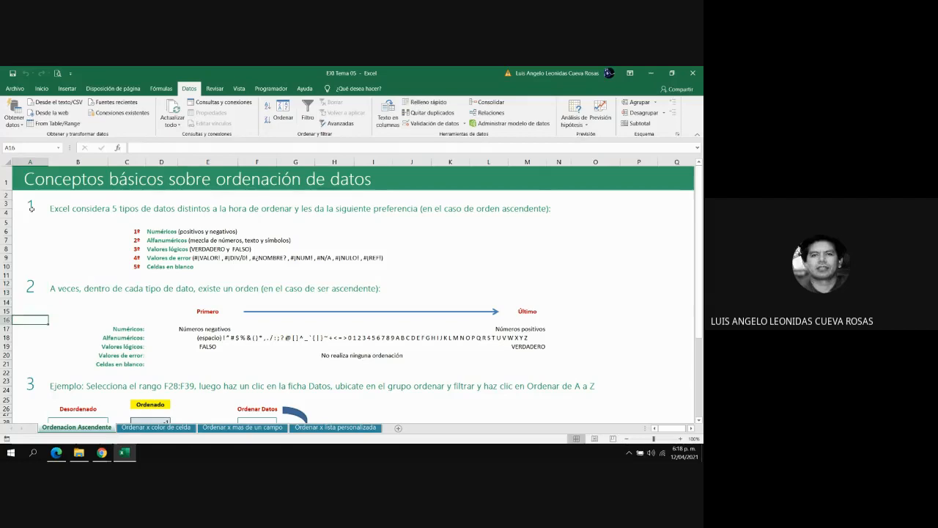
key("Right")
key("Right")
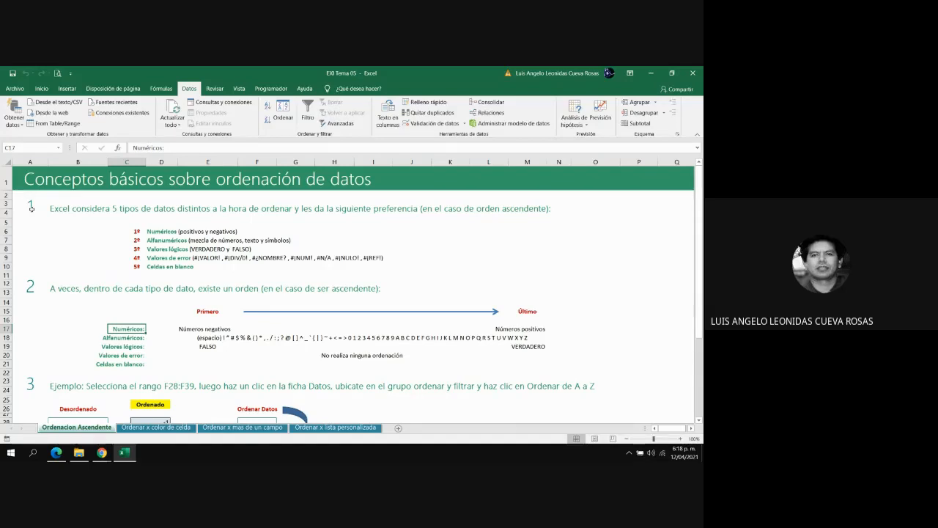
key("Right")
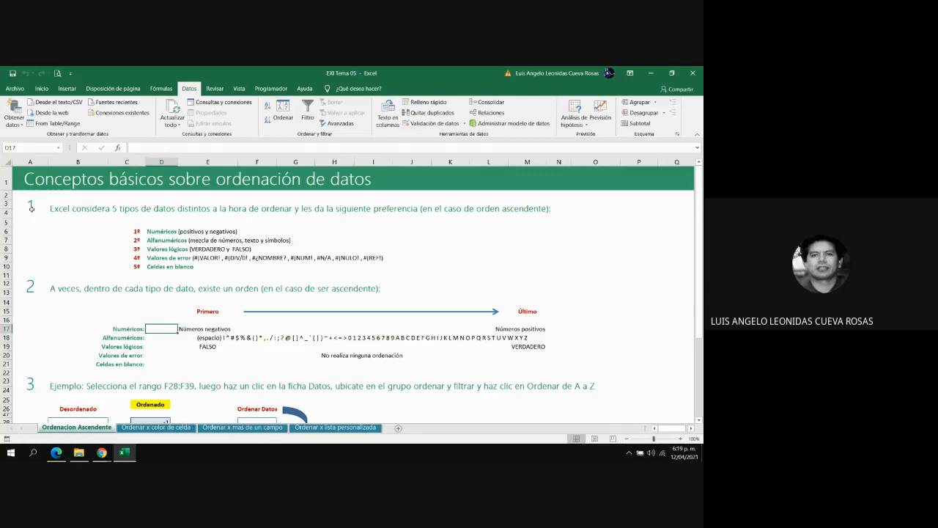
key("Right")
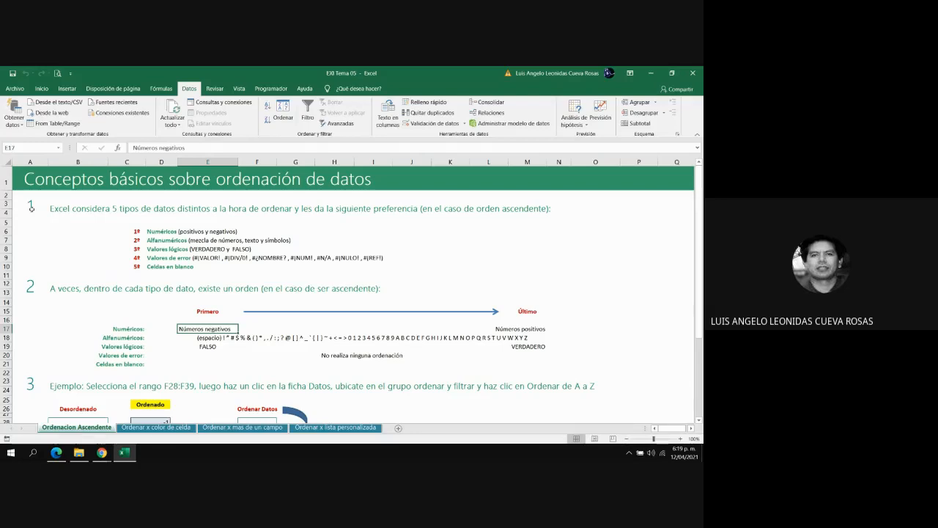
key("Left")
key("Left")
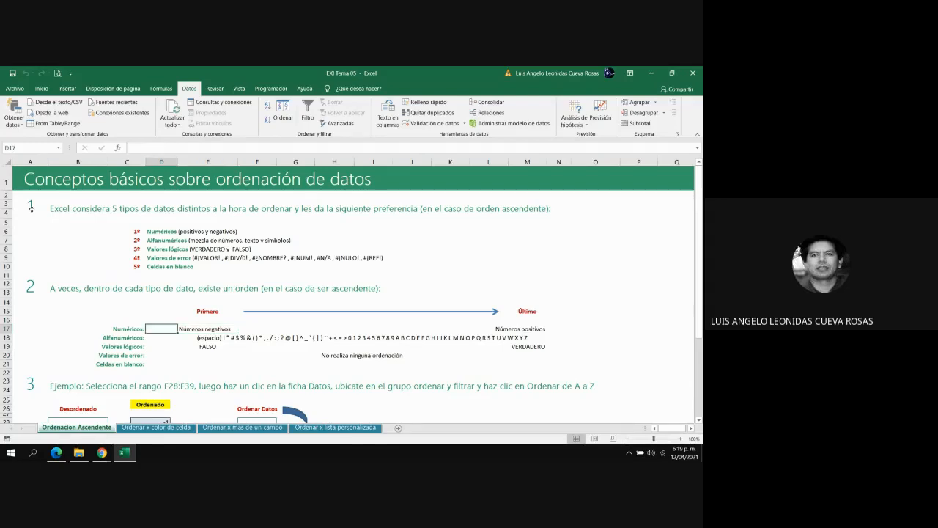
key("Down")
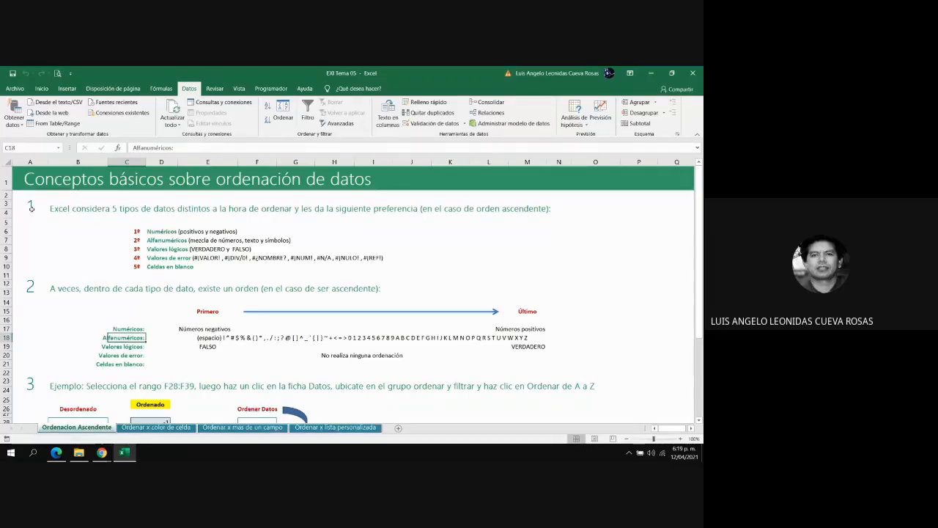
key("Right")
key("Right")
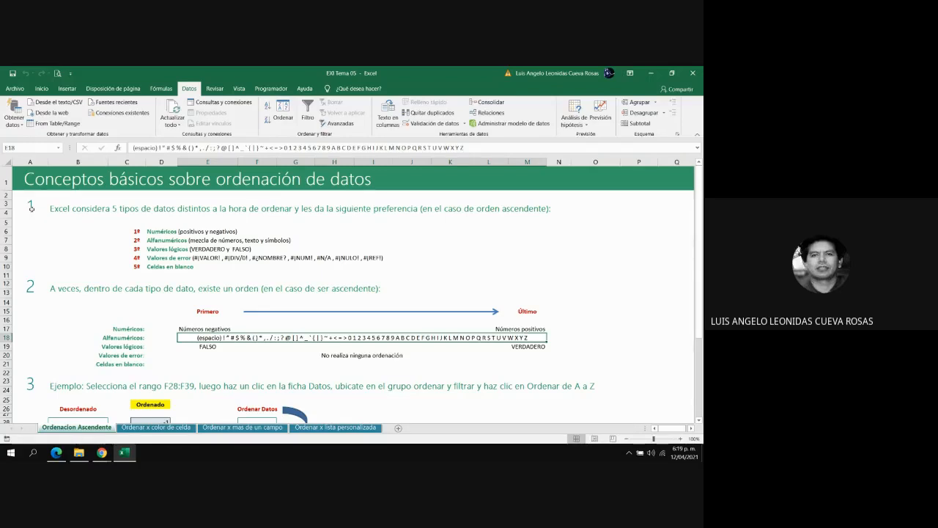
key("Left")
key("Left")
key("Down")
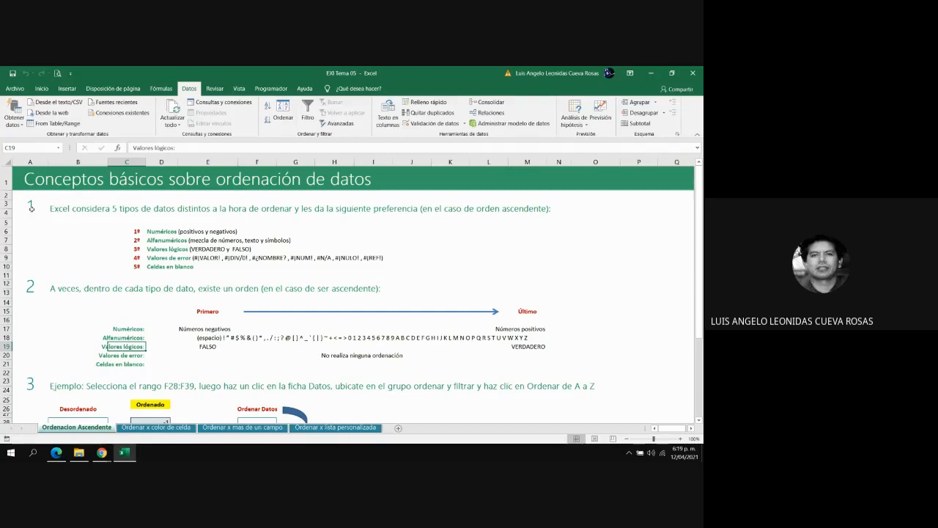
key("Down")
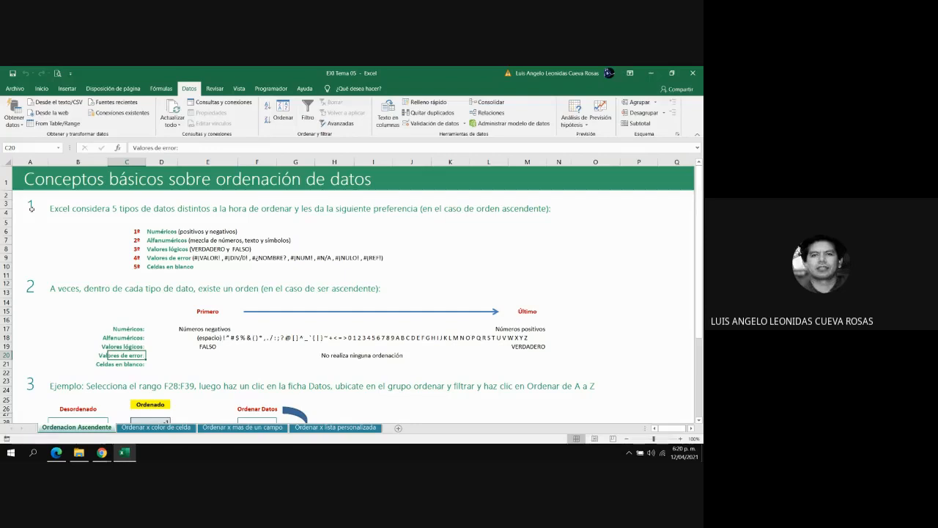
key("Down")
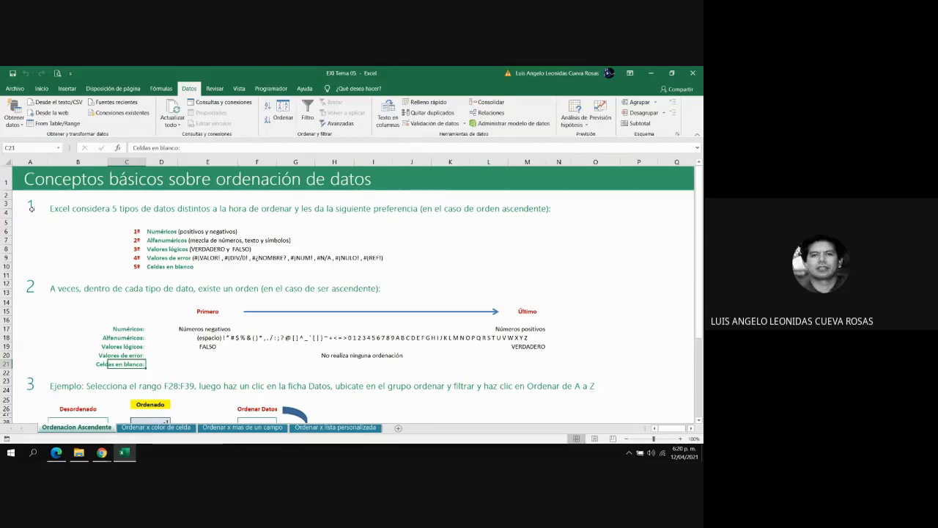
- Sort the range F28:F39 under Ordenar Datos in ascending order, A to Z
key("Left")
key("Left")
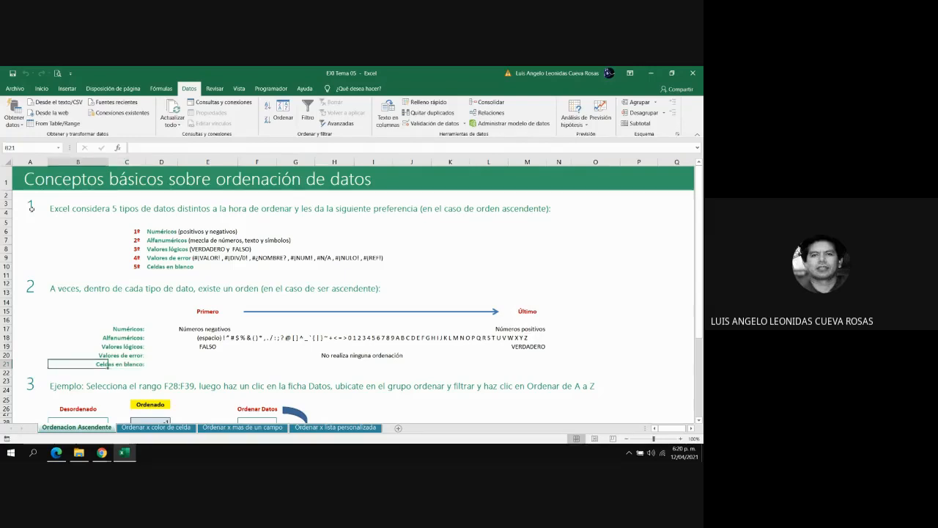
key("Down")
key("Down")
key("Down")
key("Down")
key("Down")
key("Down")
key("Down")
key("Down")
key("Down")
key("Down")
key("Down")
key("Down")
key("Down")
key("Down")
key("Down")
key("Down")
key("Down")
key("Down")
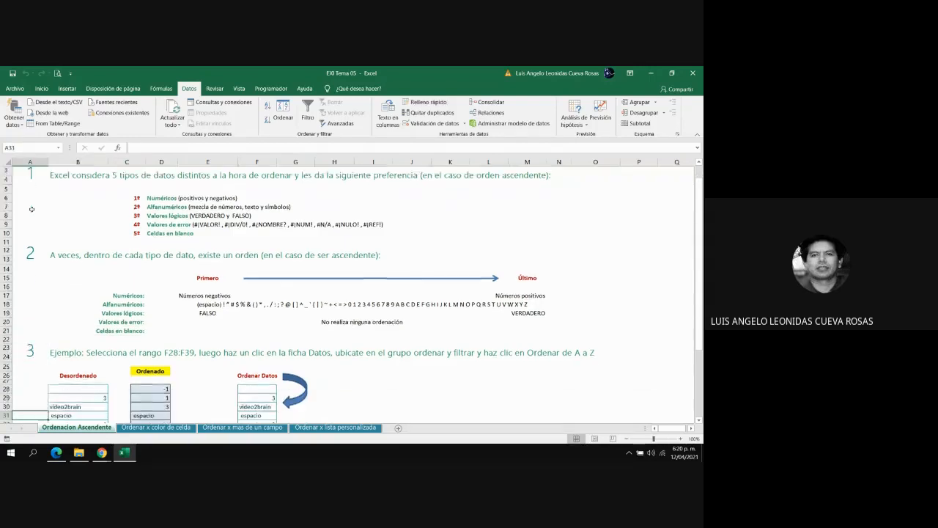
key("Down")
key("Down")
key("Down")
key("Down")
key("Down")
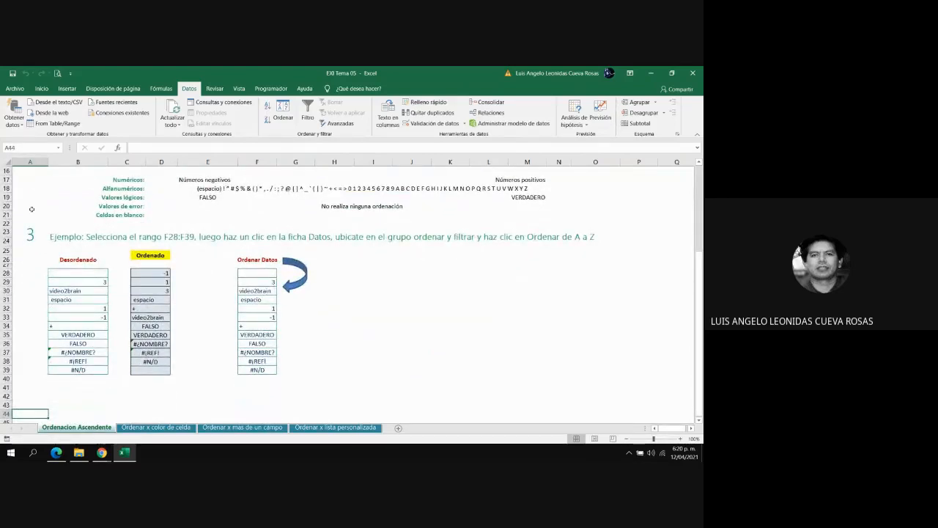
left_click(258, 274)
left_click_drag(258, 275, 260, 369)
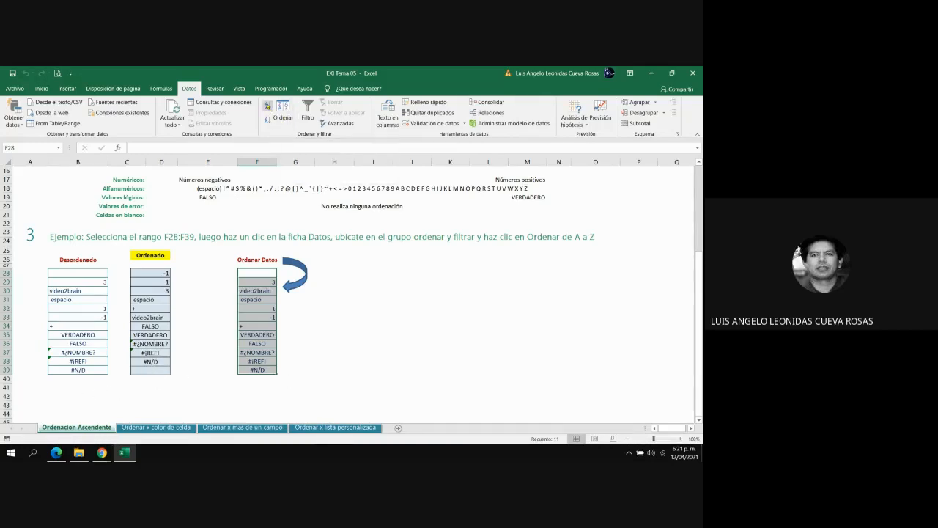
left_click(267, 106)
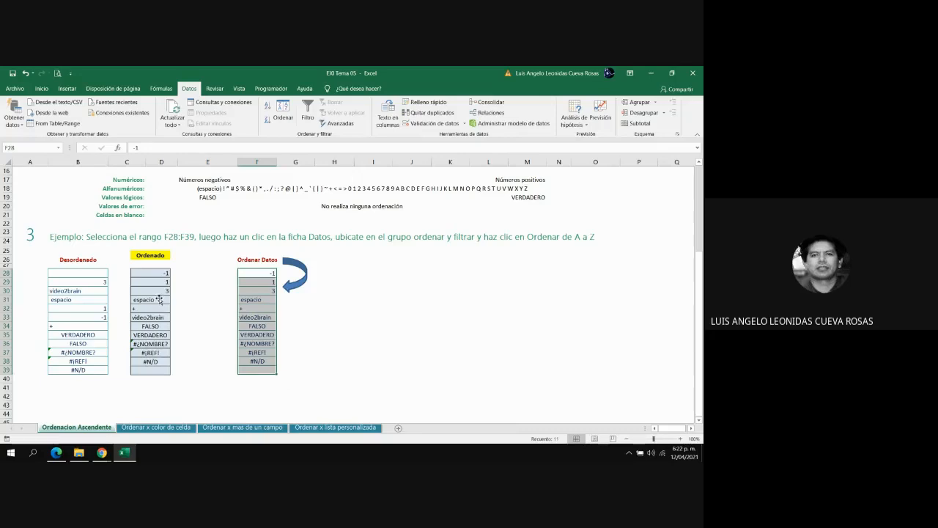
- Check the sorted alphanumeric entries in F31:F33, including the leading space in the espacio cell
left_click(243, 299)
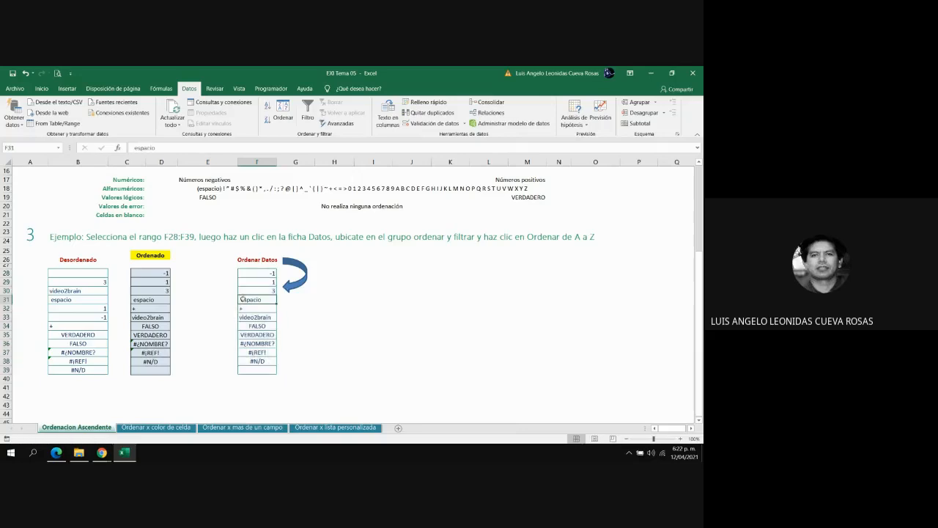
left_click(135, 148)
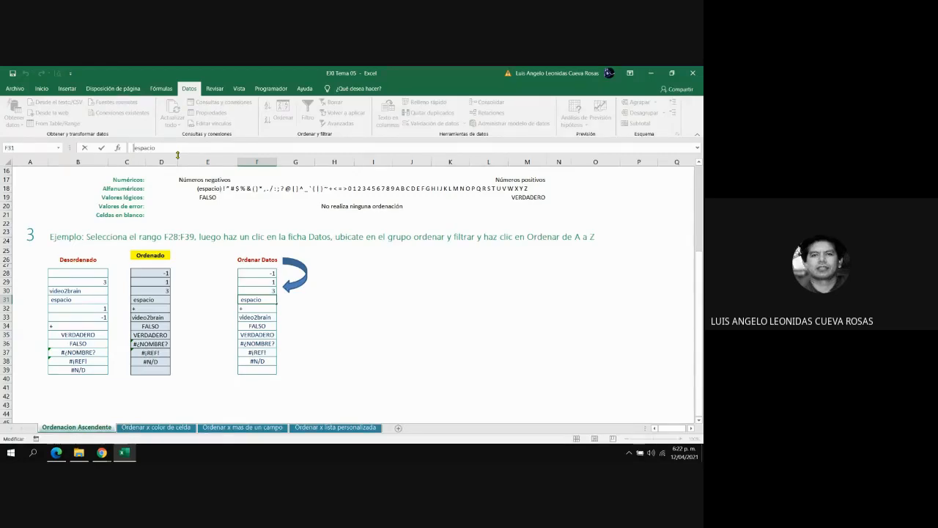
key("Escape")
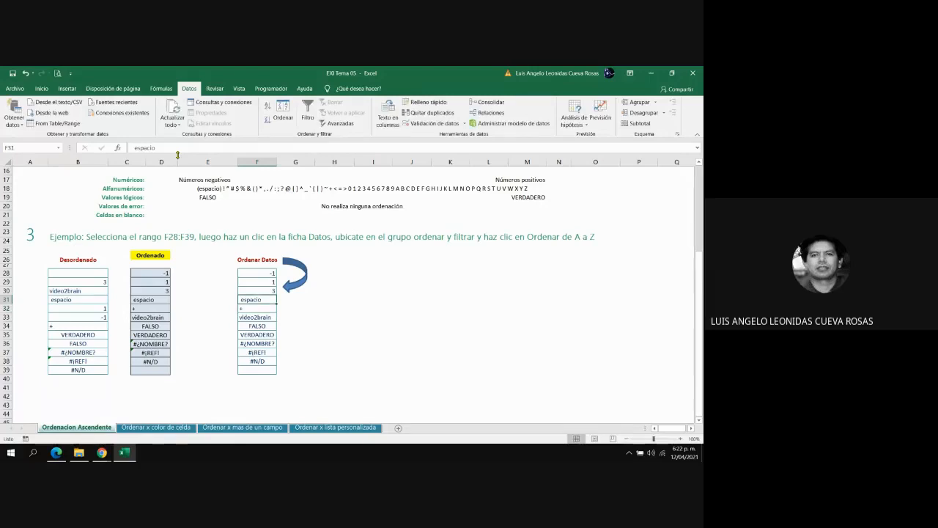
key("Down")
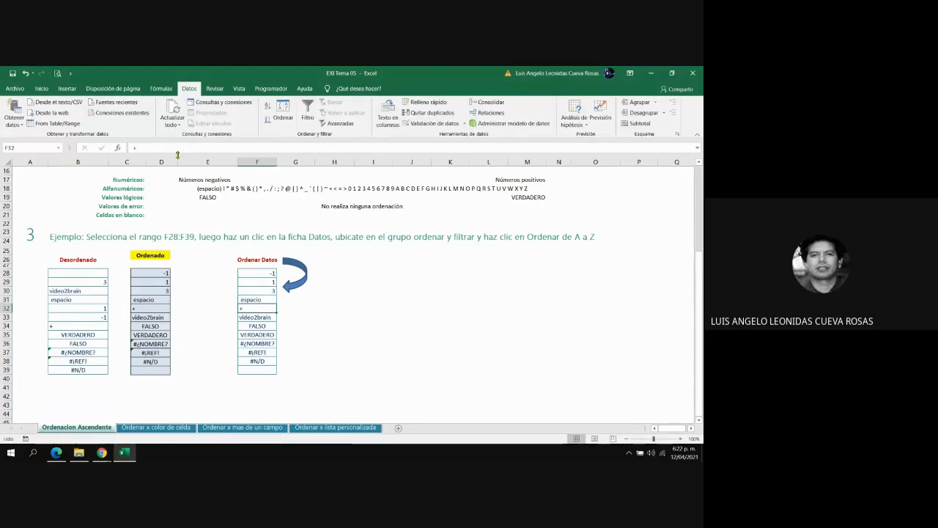
key("Down")
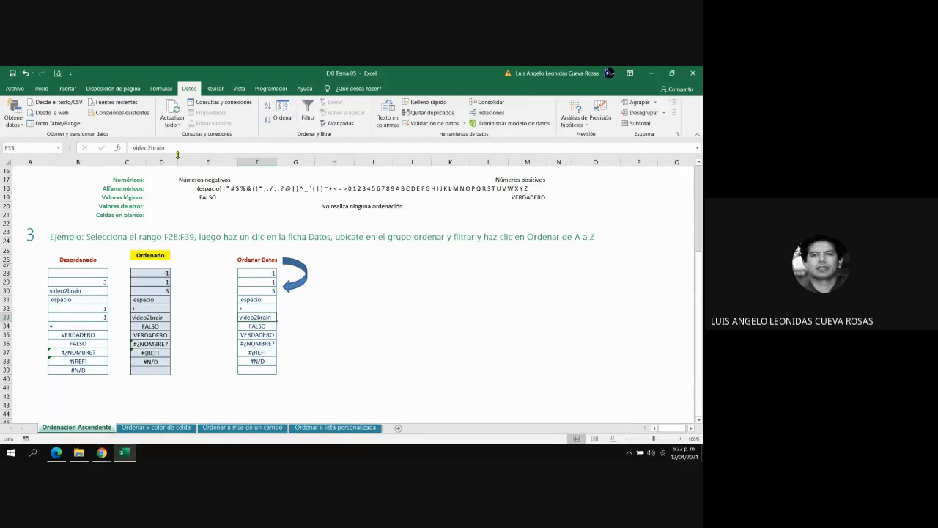
key("shift+Up")
key("shift+Up")
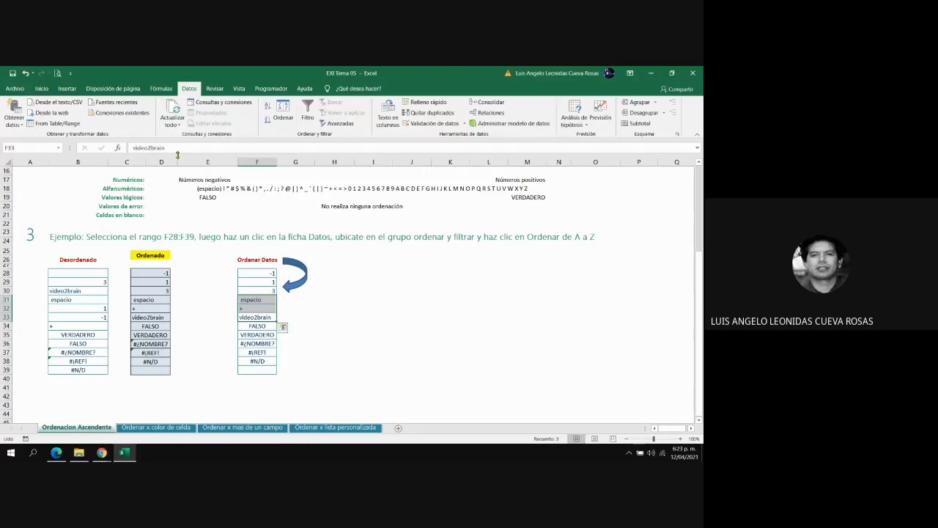
- Review the order of the logical values in F34:F35 and the error values in F36:F38
key("Down")
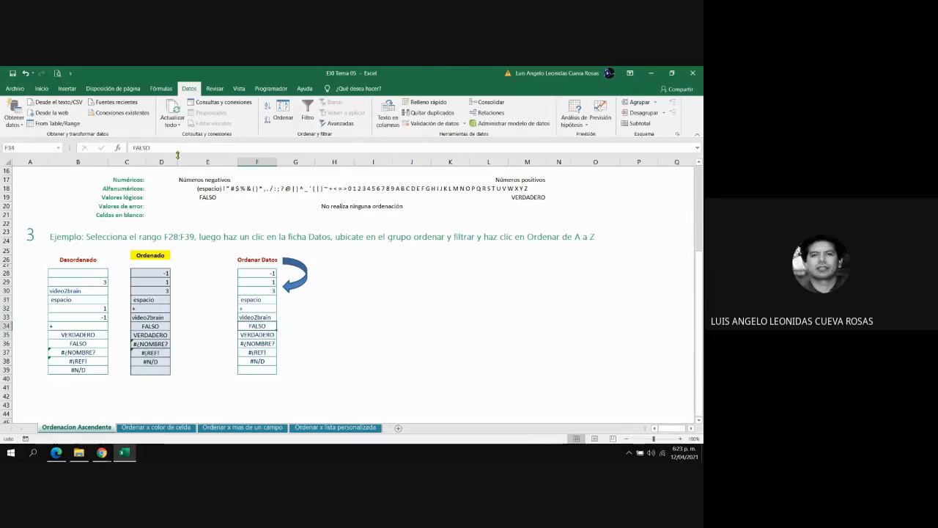
key("shift+Down")
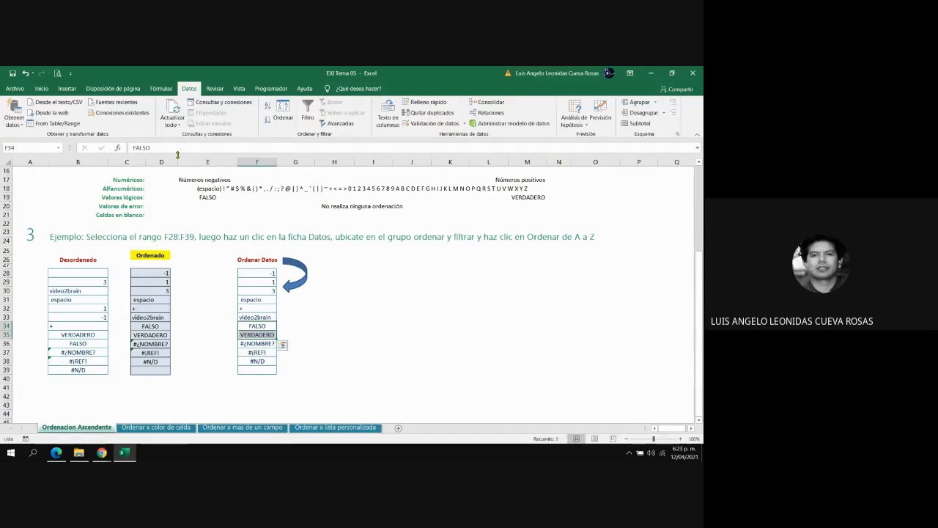
key("Down")
key("Down")
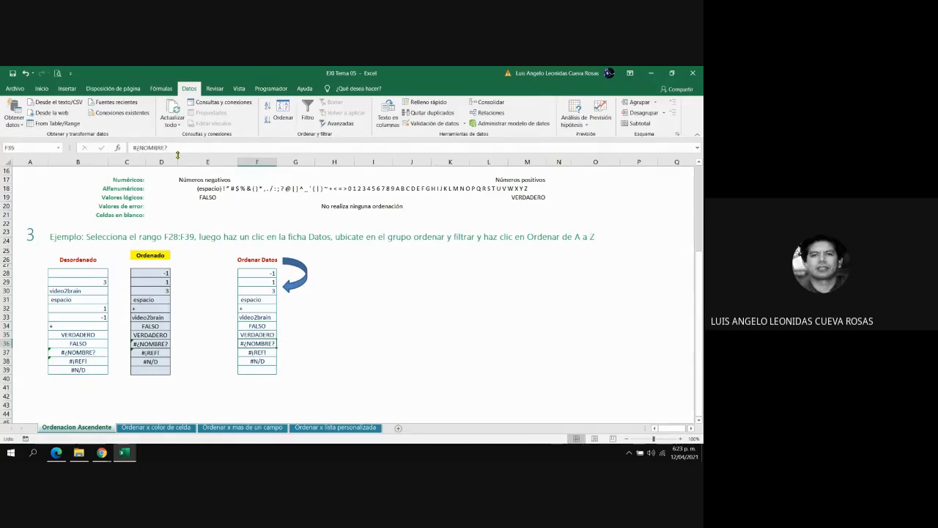
key("shift+Down")
key("shift+Down")
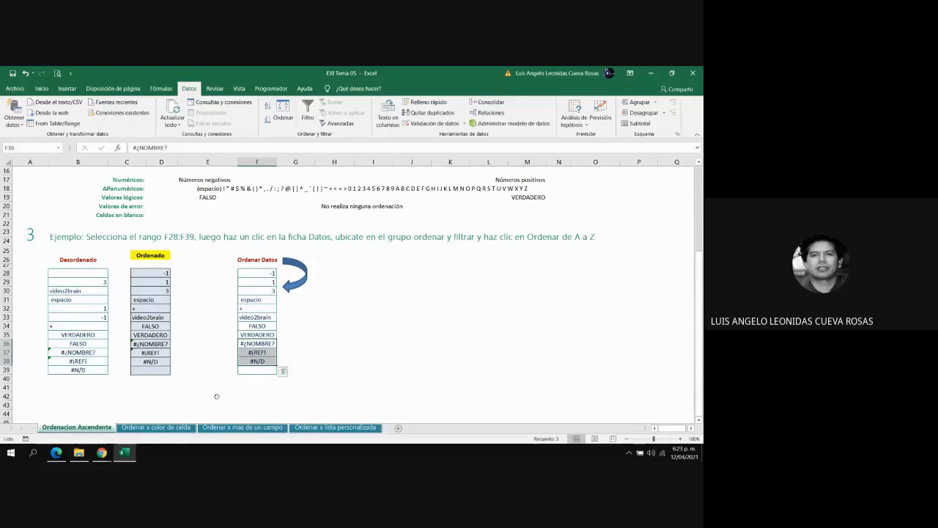
- Compare the blank cell's place in the Desordenado and Ordenar Datos lists, and review the whole range F28:F39
left_click(251, 370)
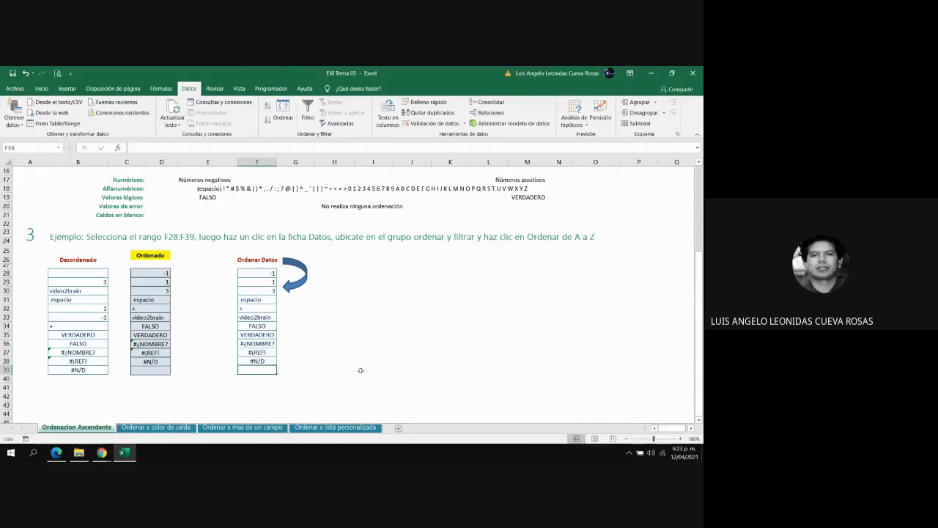
left_click(80, 273)
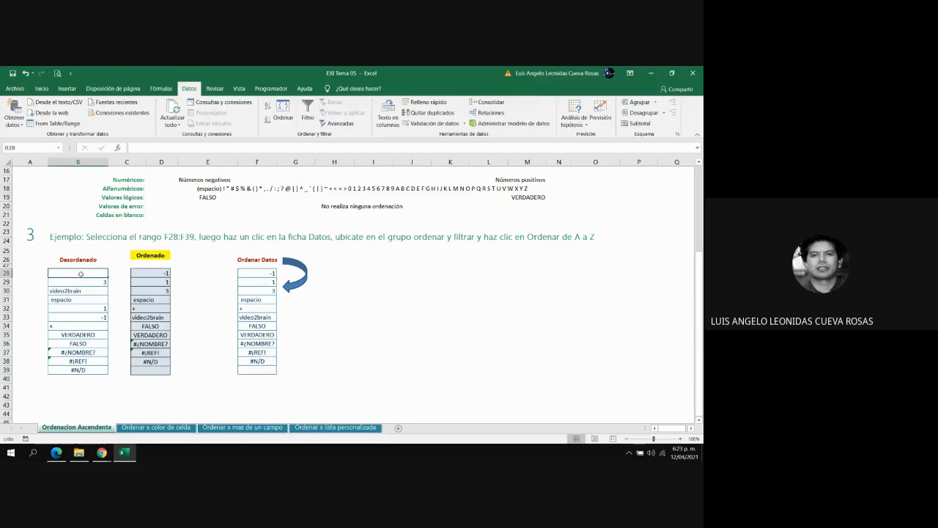
left_click(247, 369)
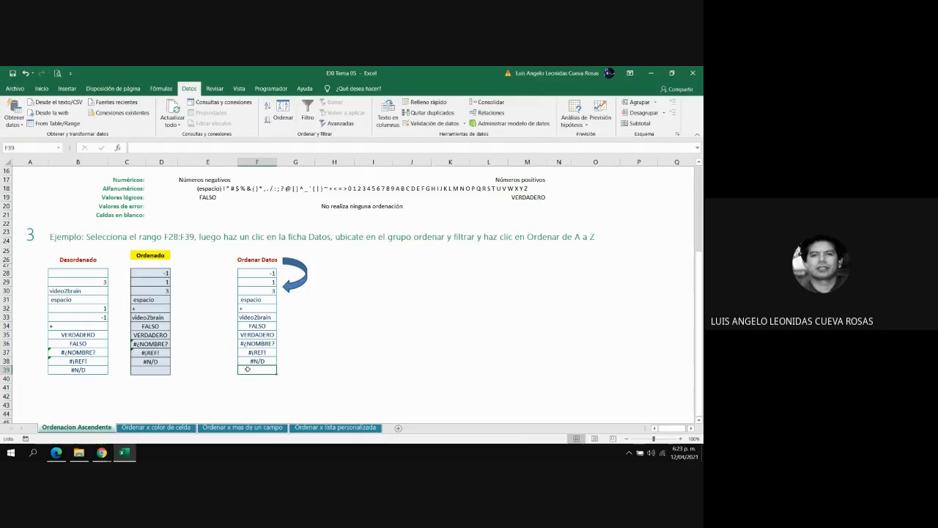
key("shift+Up")
key("shift+Up")
key("shift+Up")
key("shift+Up")
key("shift+Up")
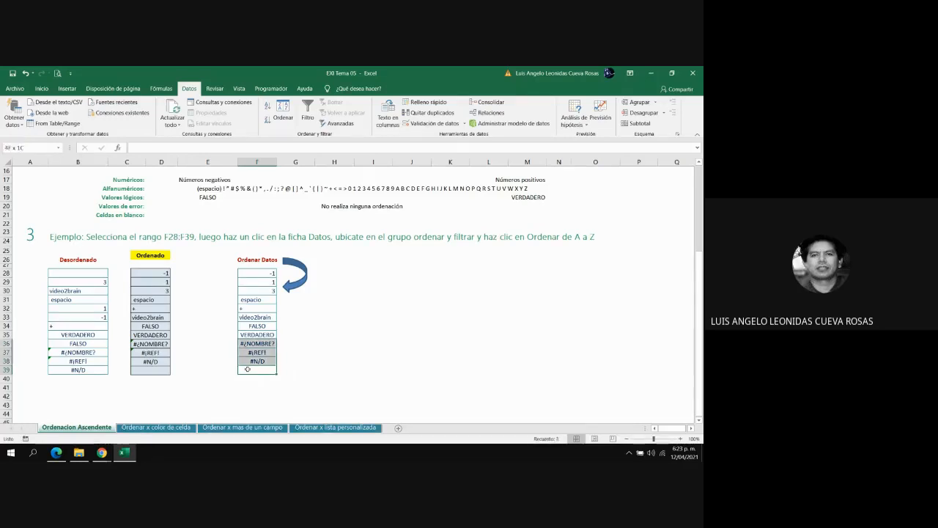
key("shift+Up")
key("shift+Up")
key("shift+Up")
key("shift+Up")
key("shift+Up")
key("shift+Up")
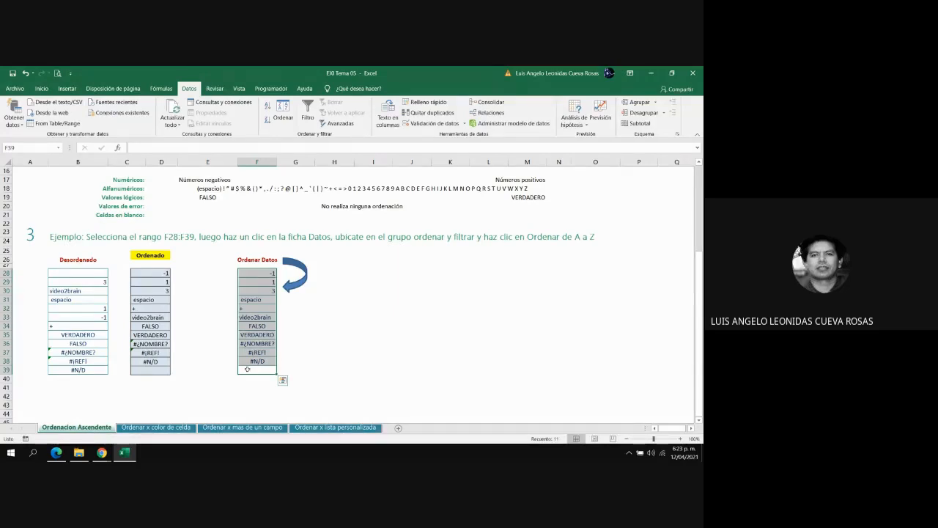
left_click(209, 387)
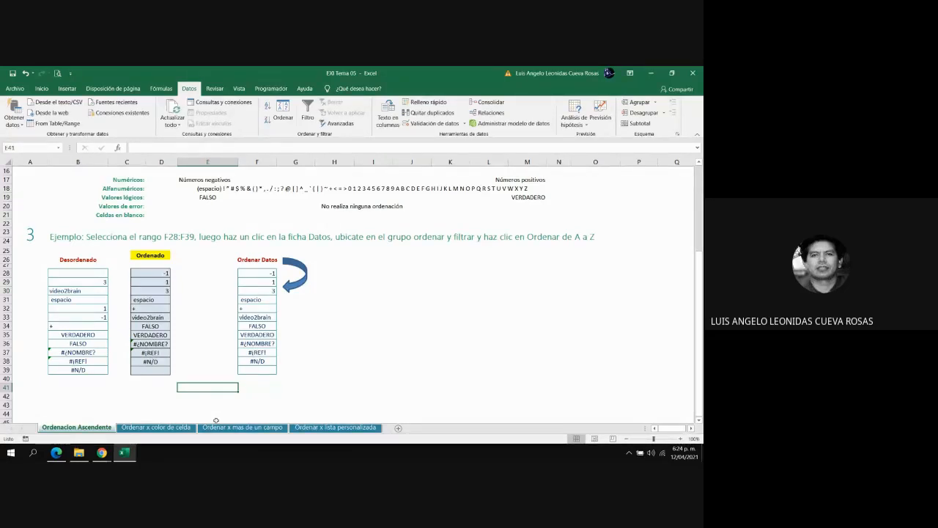
- Open the Ordenar x color de celda sheet and read the section 1 instructions above the first table
left_click(130, 430)
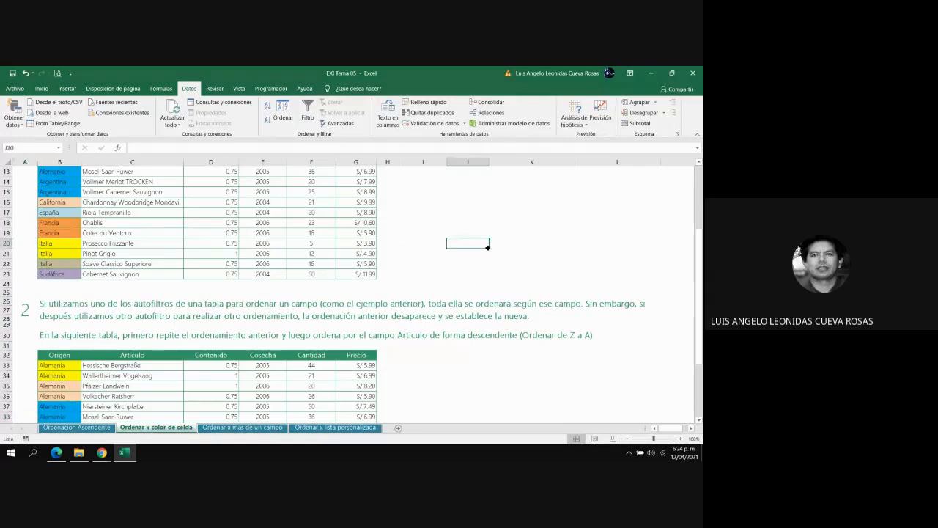
key("Up")
key("Up")
key("Up")
key("Up")
key("Up")
key("Up")
key("Up")
key("Up")
key("Up")
key("Up")
key("Up")
key("Up")
key("Up")
key("Up")
key("Up")
key("Up")
key("Up")
key("Up")
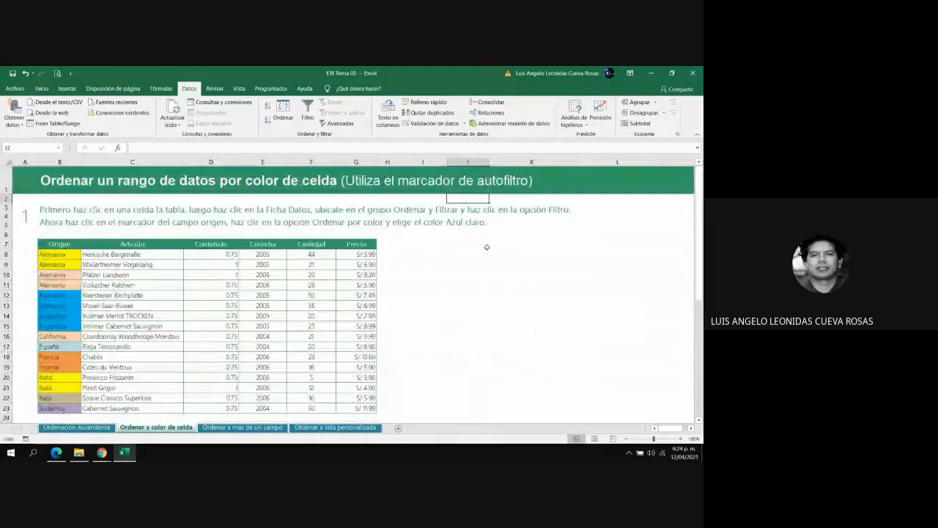
key("Down")
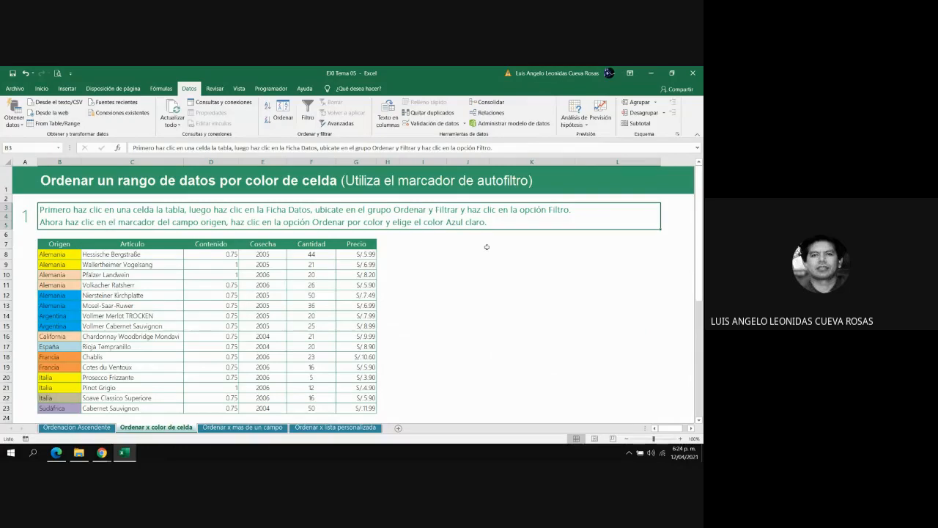
- Add filters to the section 1 table and sort its Origen field by the bright blue cell colour
left_click(217, 280)
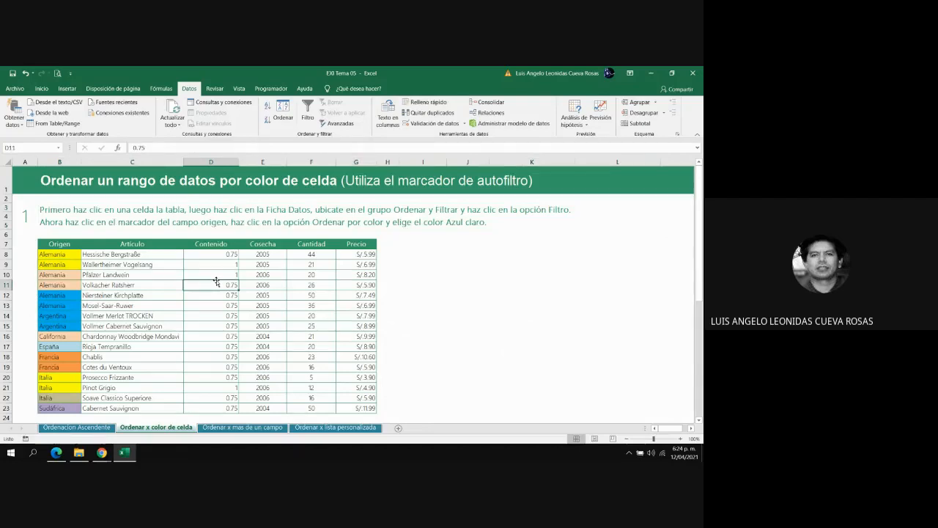
left_click(310, 114)
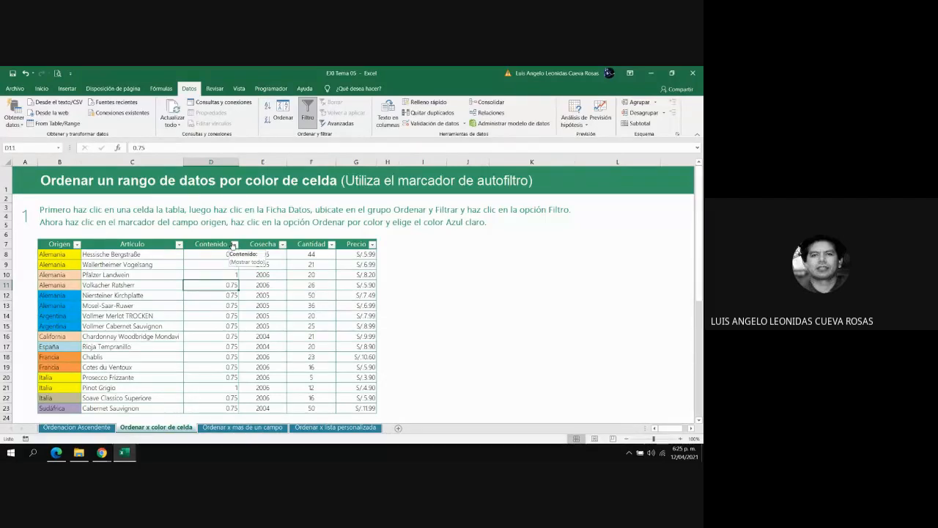
left_click(77, 245)
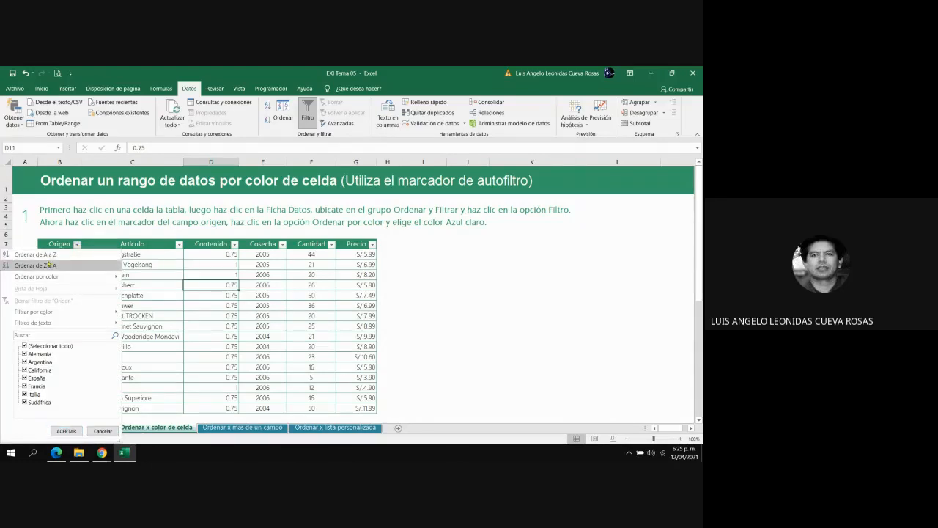
mouse_move(47, 274)
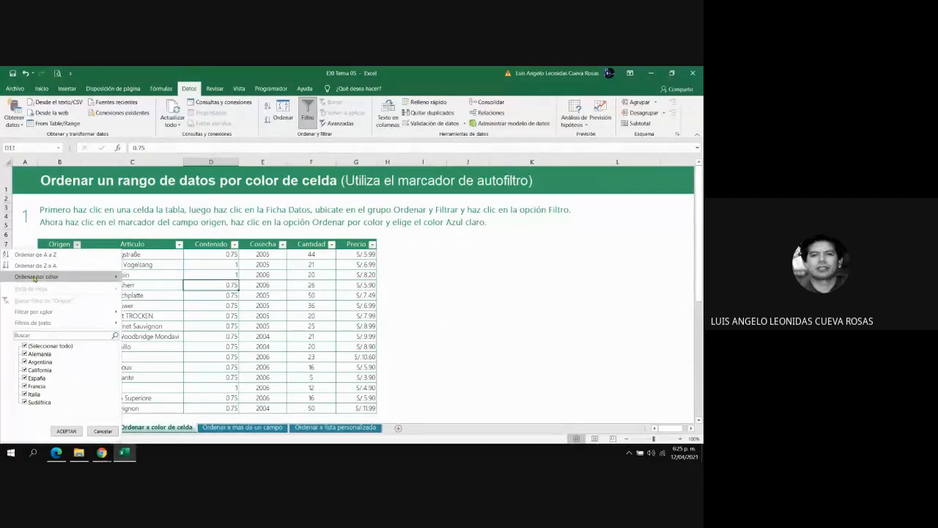
mouse_move(41, 281)
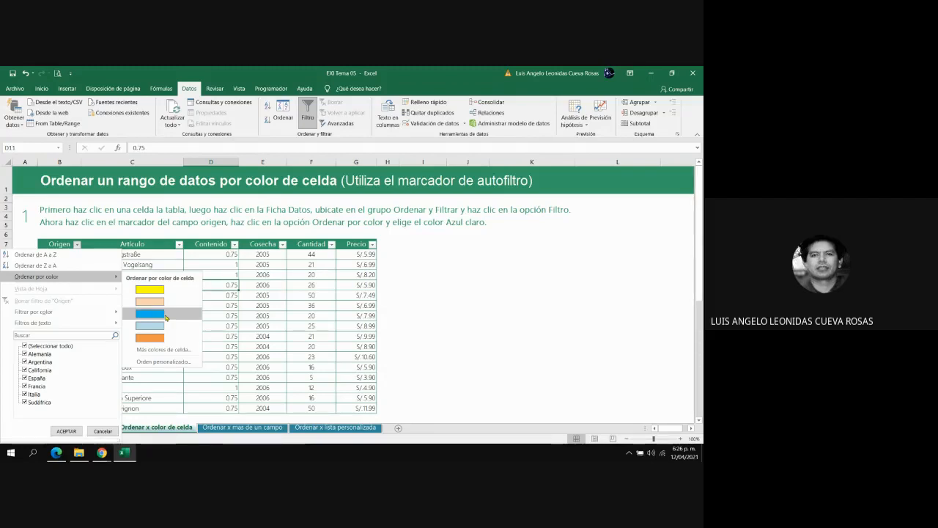
left_click(166, 317)
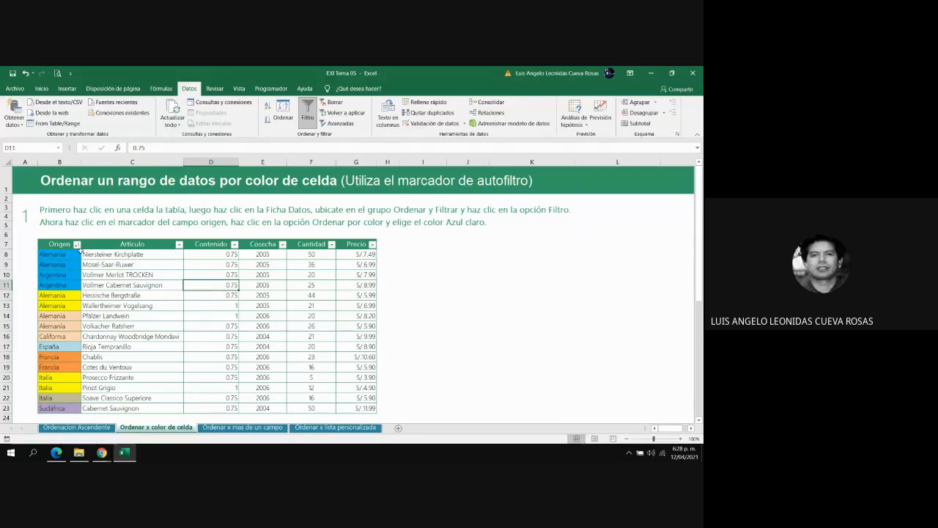
- Examine the section 2 instructions on repeated autofilter sorting and the table below them
left_click(20, 315)
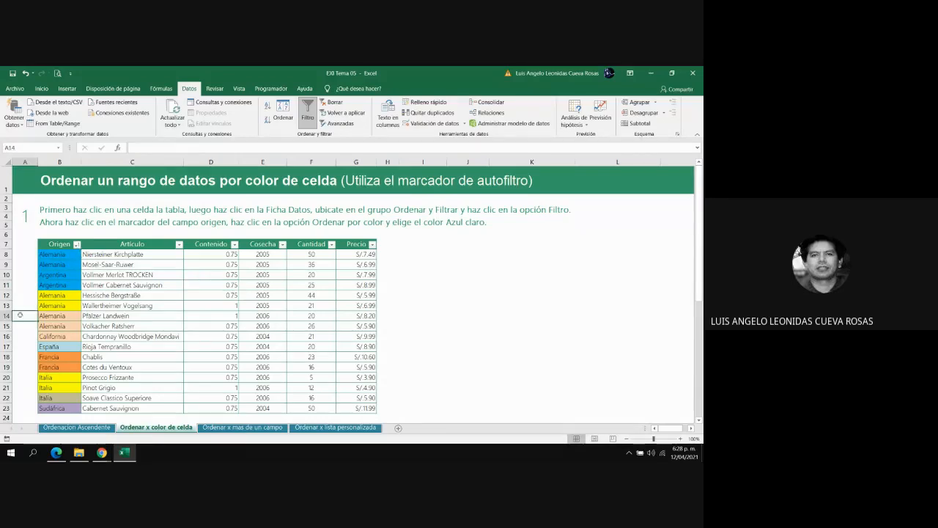
key("Down")
key("Down")
key("Down")
key("Down")
key("Down")
key("Down")
key("Down")
key("Down")
key("Down")
key("Down")
key("Down")
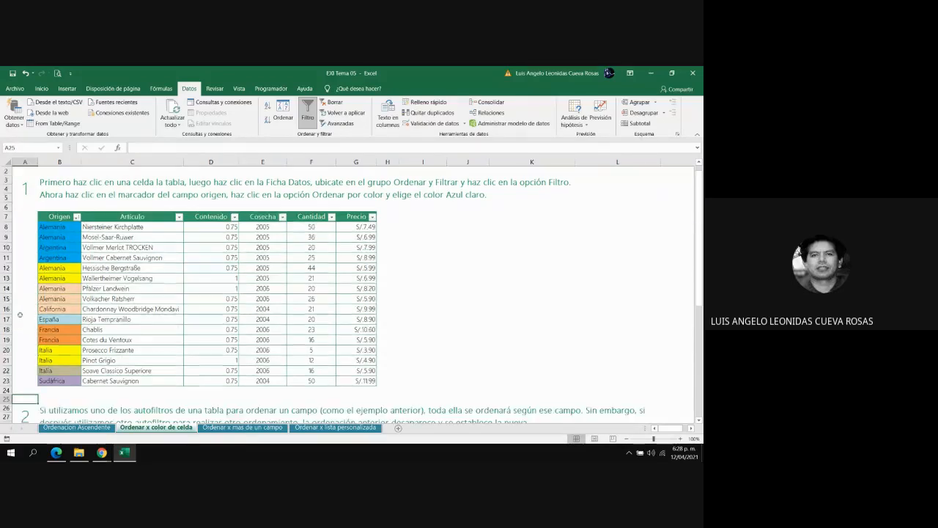
key("Down")
key("Down")
key("Down")
key("Down")
key("Down")
key("Down")
key("Down")
key("Down")
key("Down")
key("Down")
key("Down")
key("Down")
key("Down")
key("Down")
key("Down")
key("Down")
key("Down")
key("Down")
key("Down")
key("Down")
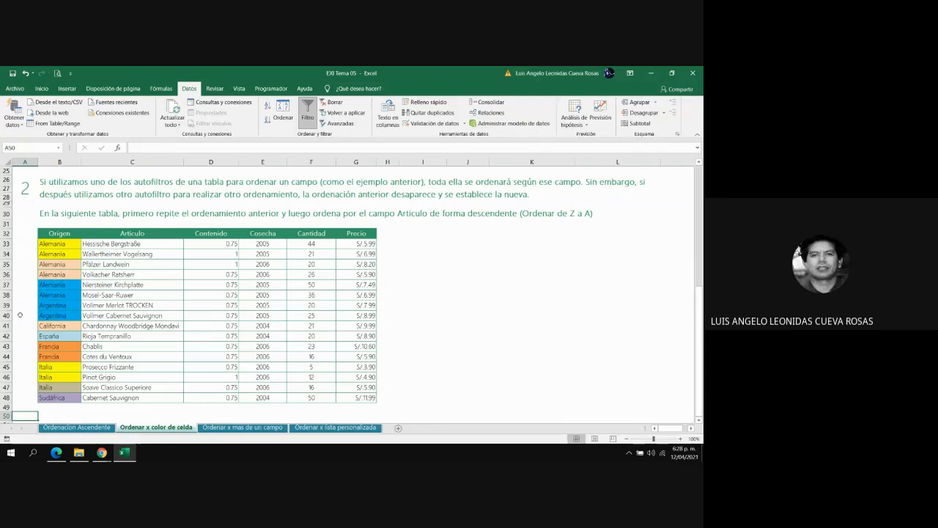
left_click(23, 194)
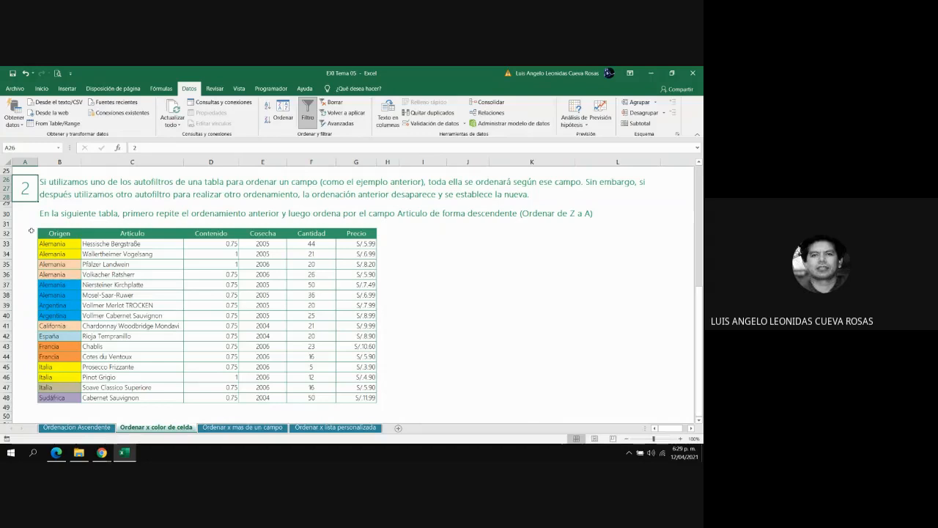
- Move the filters to the section 2 table and sort its Origen field by the bright blue cell colour
left_click(91, 313)
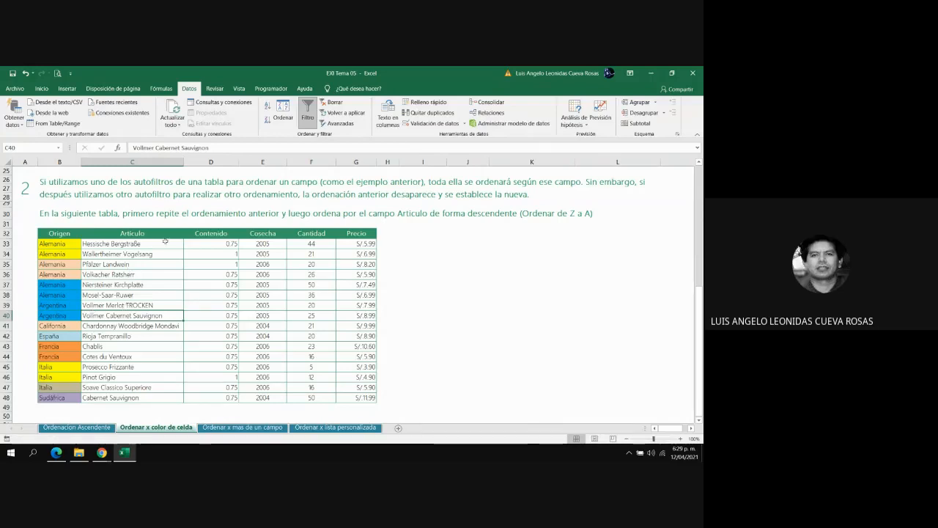
left_click(305, 110)
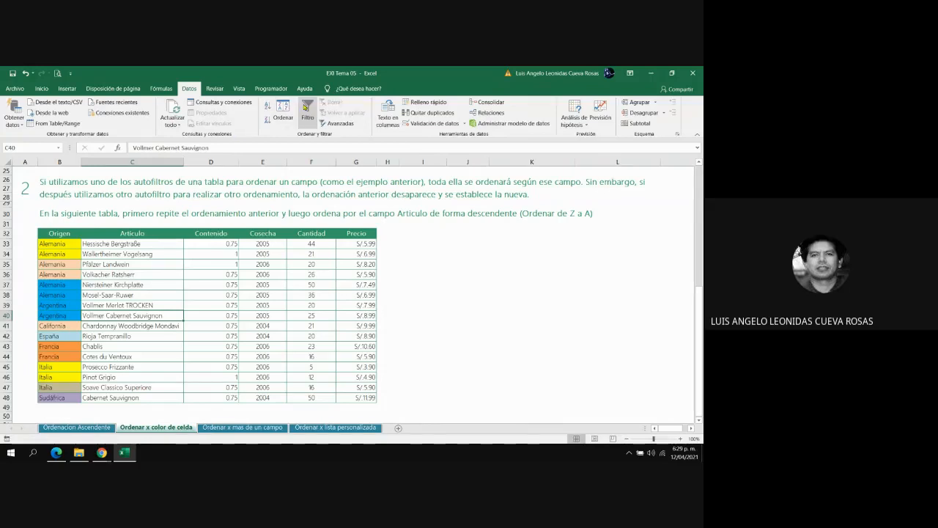
left_click(306, 110)
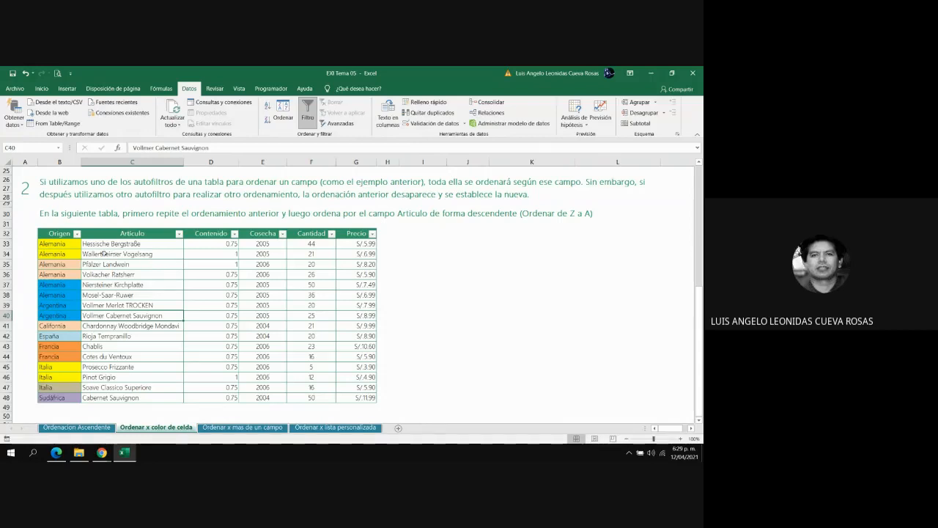
left_click(76, 234)
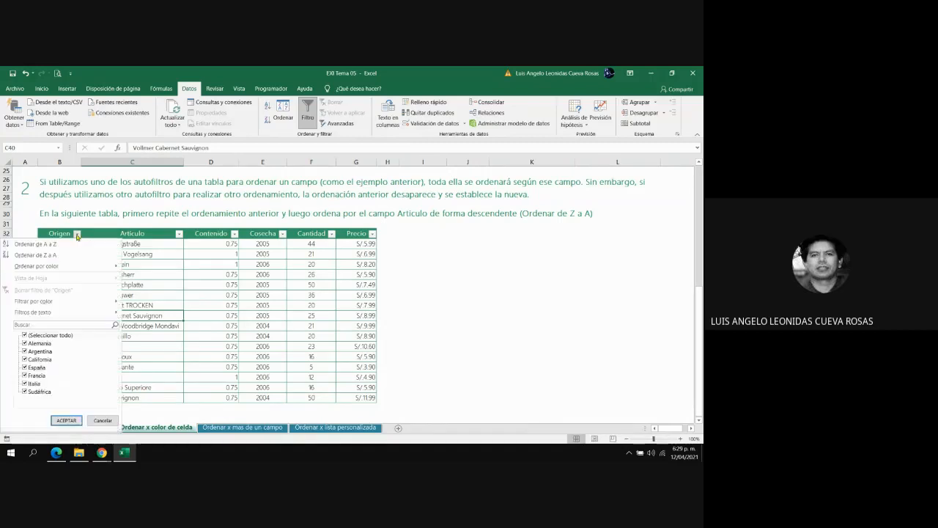
mouse_move(73, 265)
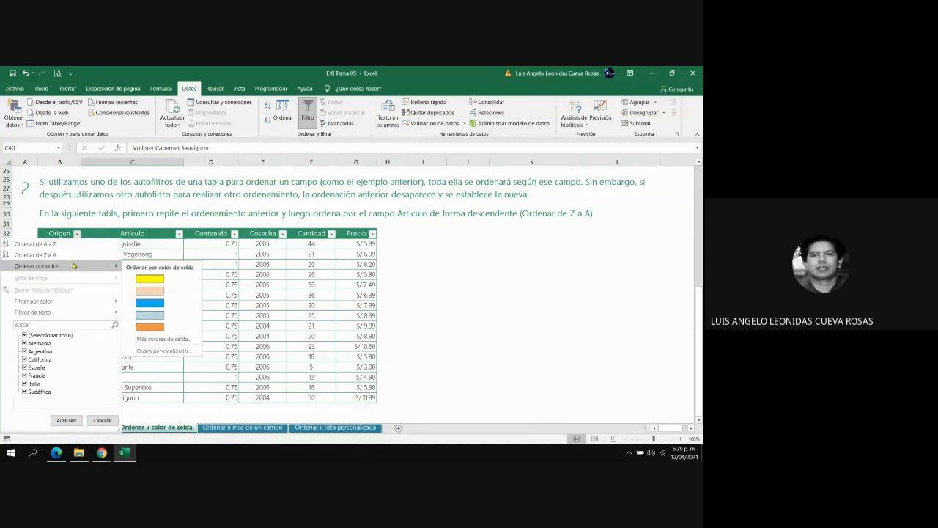
left_click(153, 302)
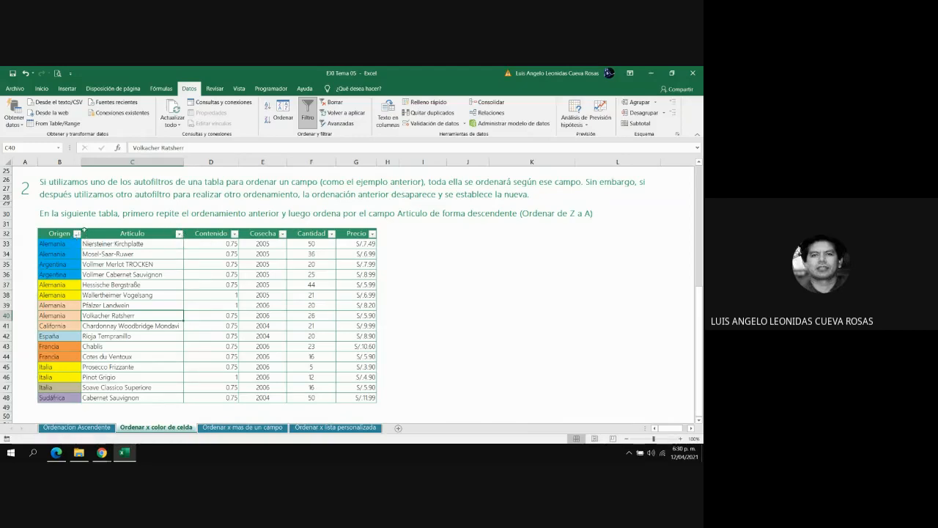
- Sort the section 2 table by its Artículo field from Z to A and open the Ordenar x mas de un campo sheet
left_click(178, 234)
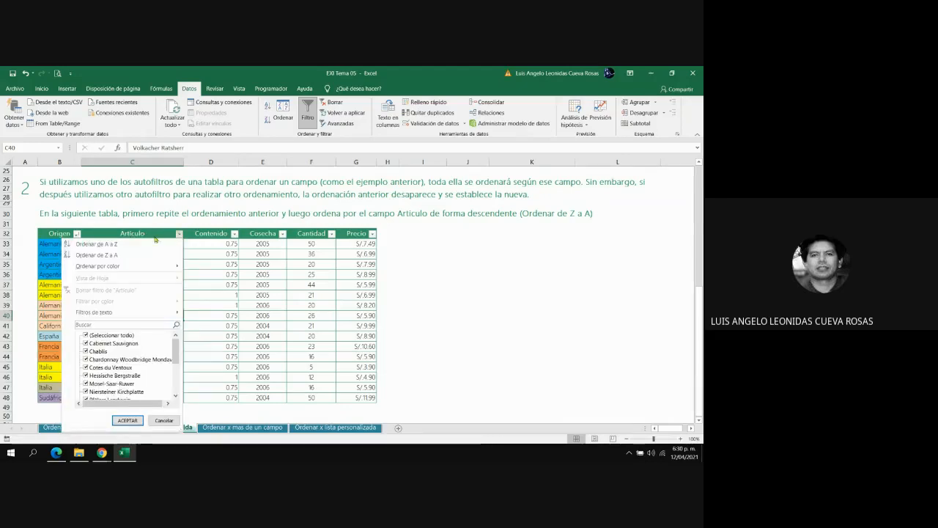
left_click(108, 255)
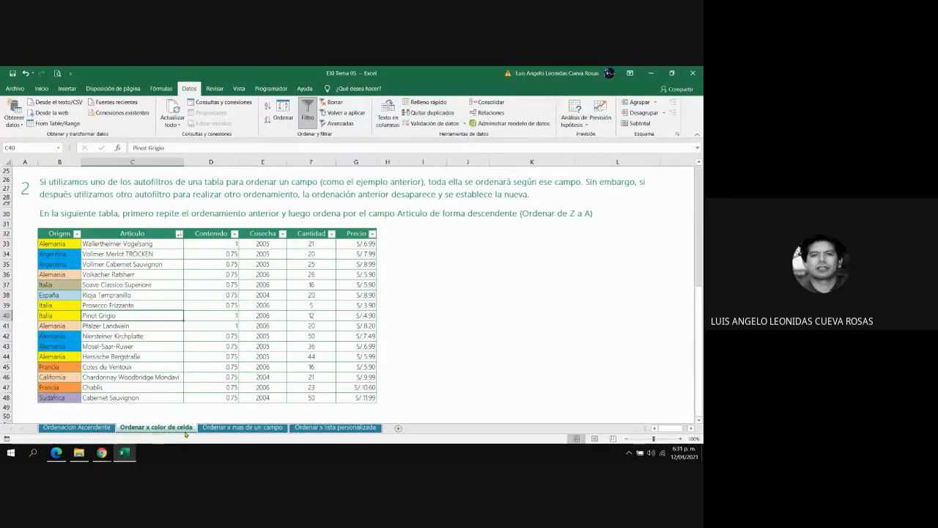
left_click(211, 429)
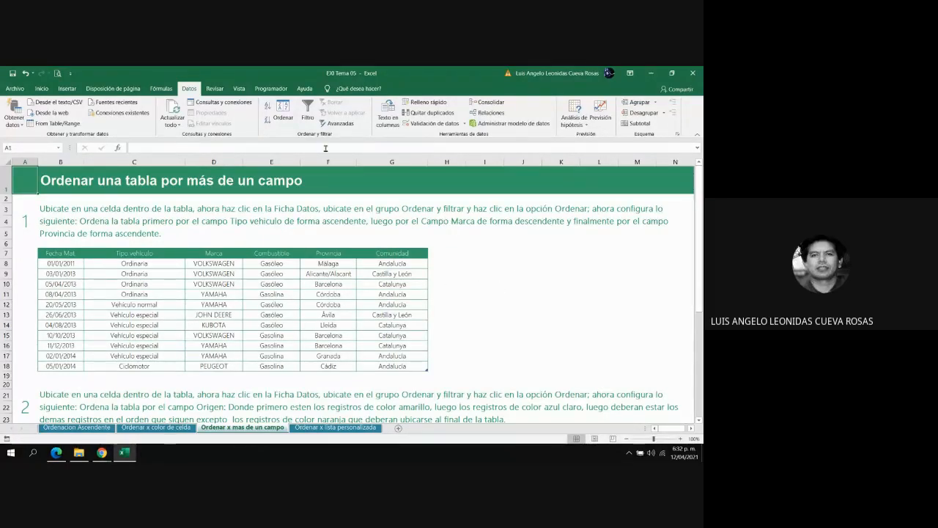
- Try to start a custom sort with the empty cell J11 outside the table selected
left_click(522, 293)
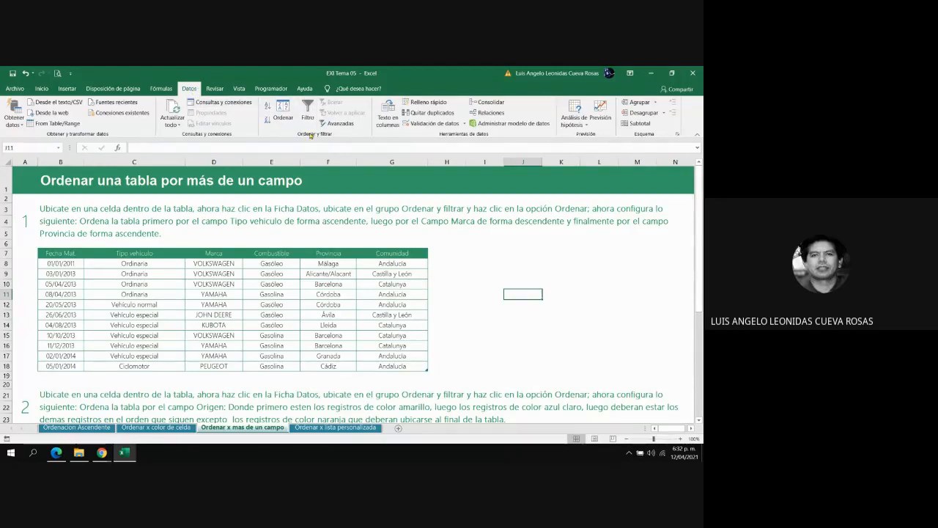
left_click(289, 111)
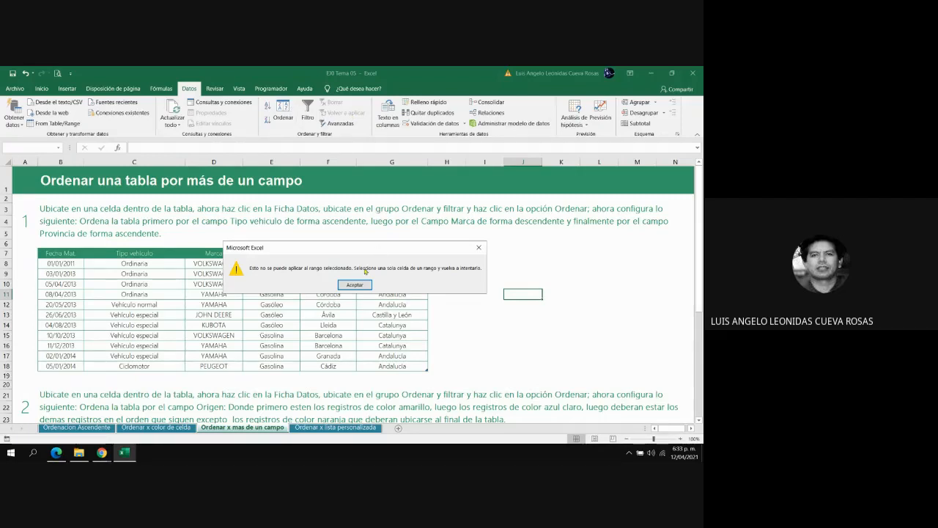
left_click(362, 283)
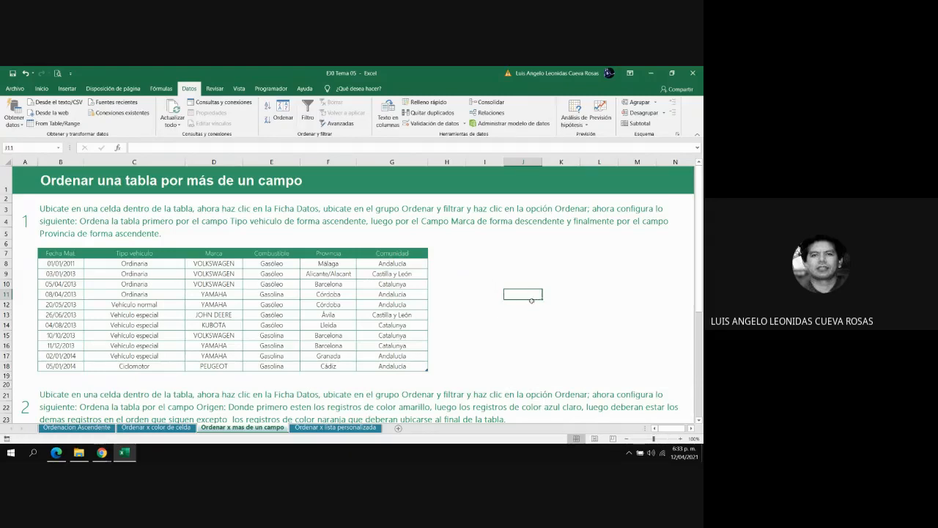
- Start a custom sort on the section 1 vehicle table, with Tipo vehículo by cell values from A to Z as the first level
left_click(294, 286)
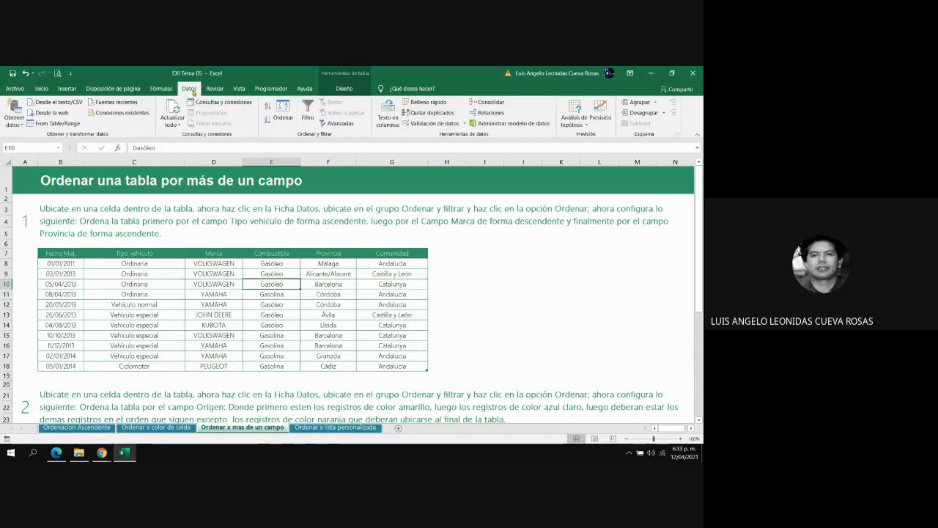
left_click(283, 112)
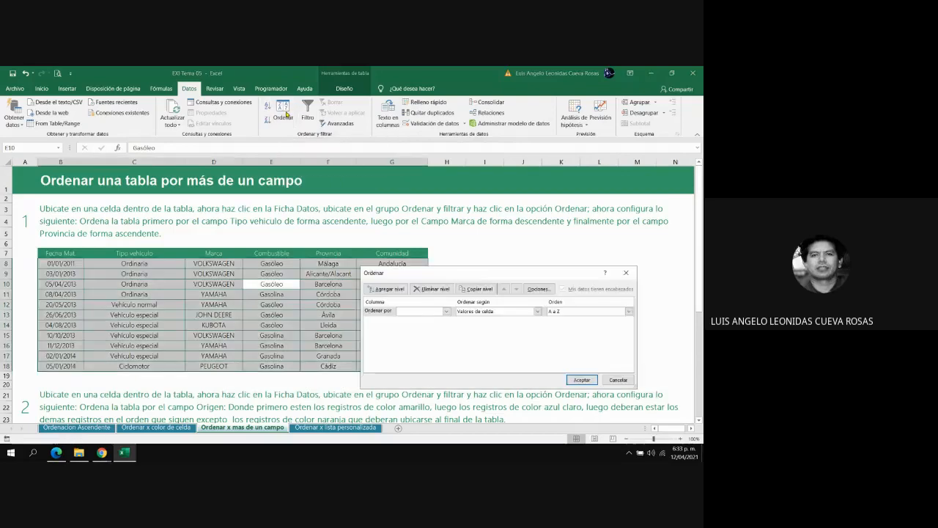
left_click_drag(419, 275, 432, 266)
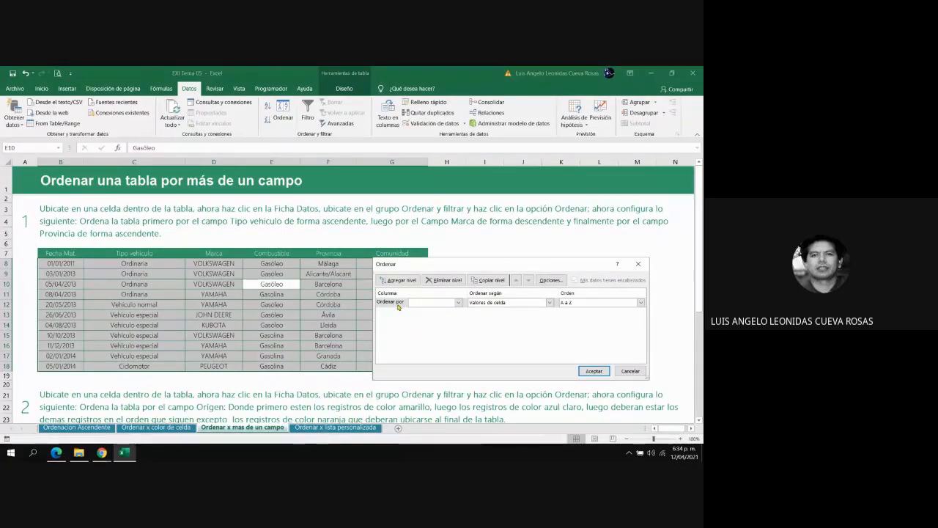
left_click(458, 303)
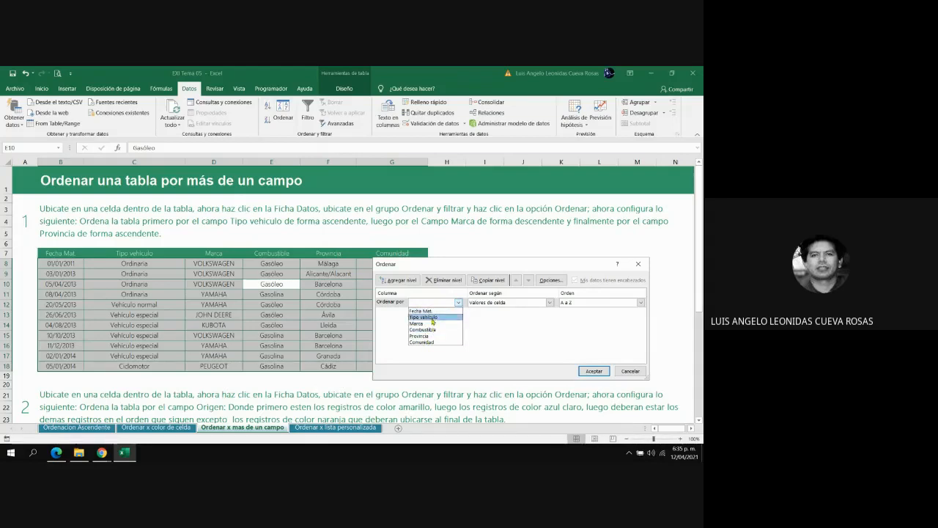
left_click(433, 319)
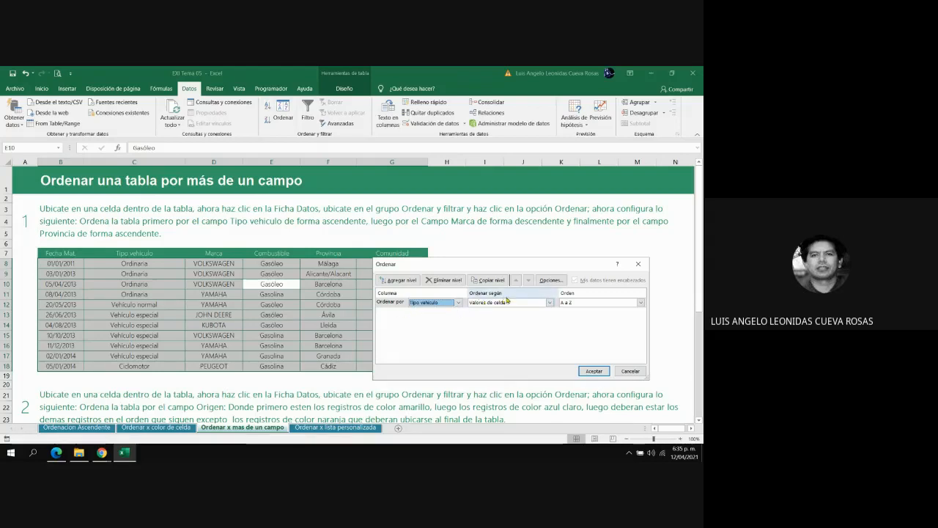
left_click(549, 302)
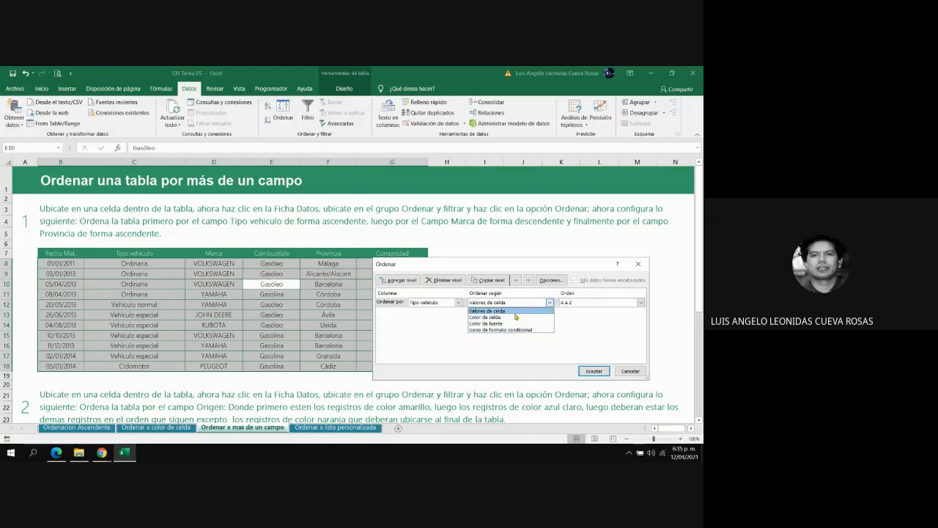
left_click(496, 312)
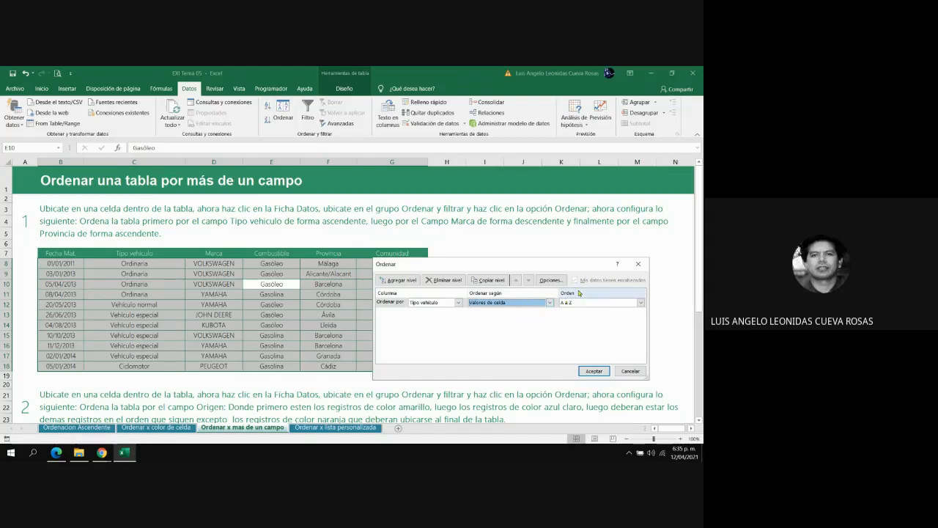
left_click(641, 304)
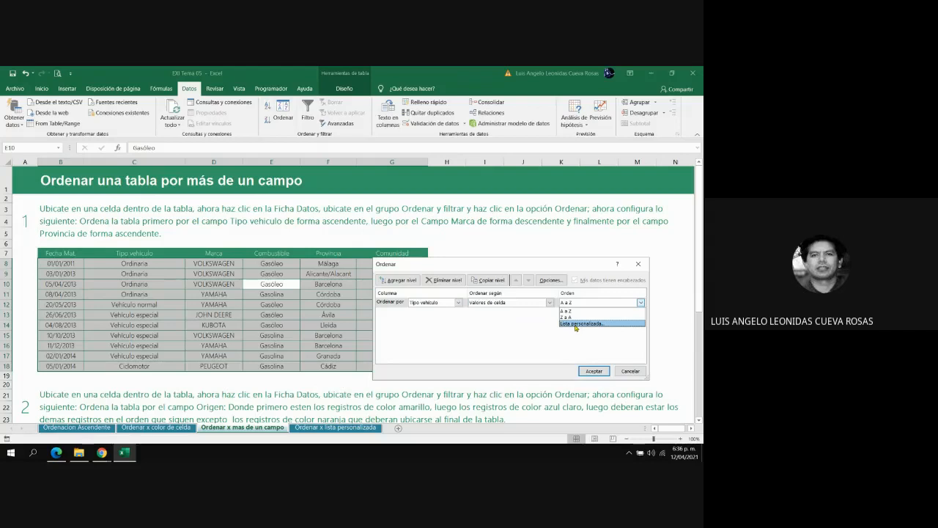
left_click(578, 311)
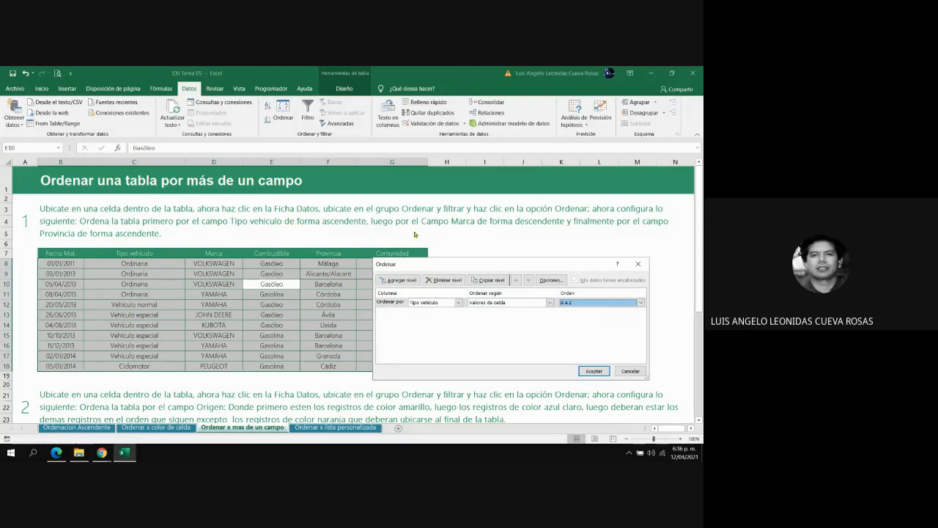
- Add a second sort level for Marca by cell values in Z to A order
left_click(403, 285)
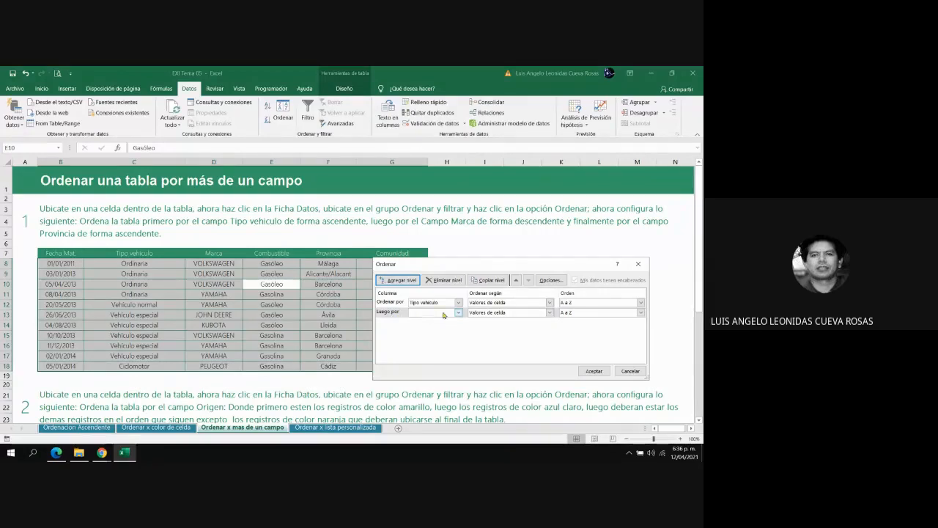
left_click(458, 313)
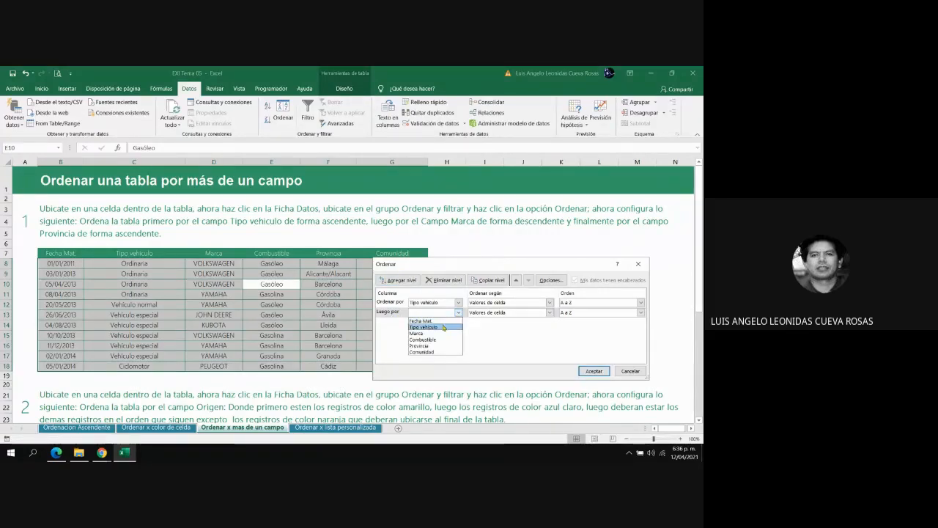
left_click(438, 334)
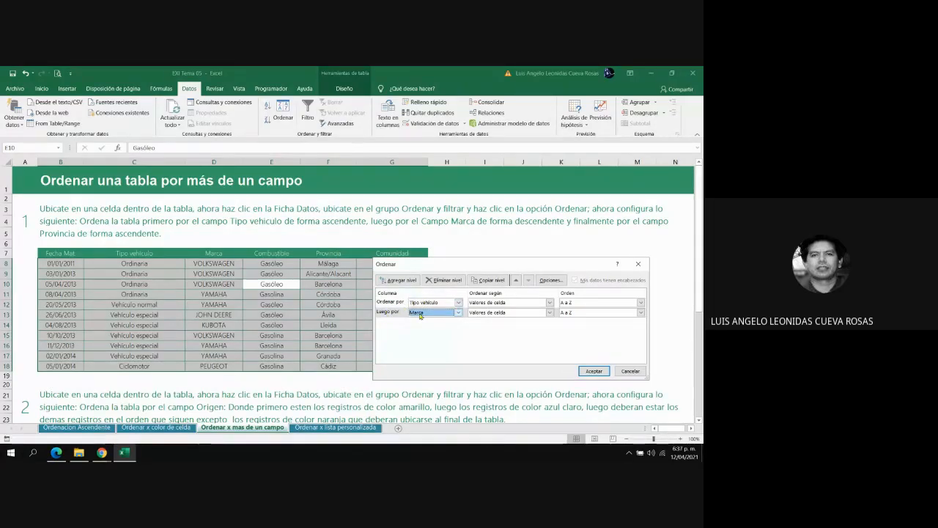
left_click(549, 313)
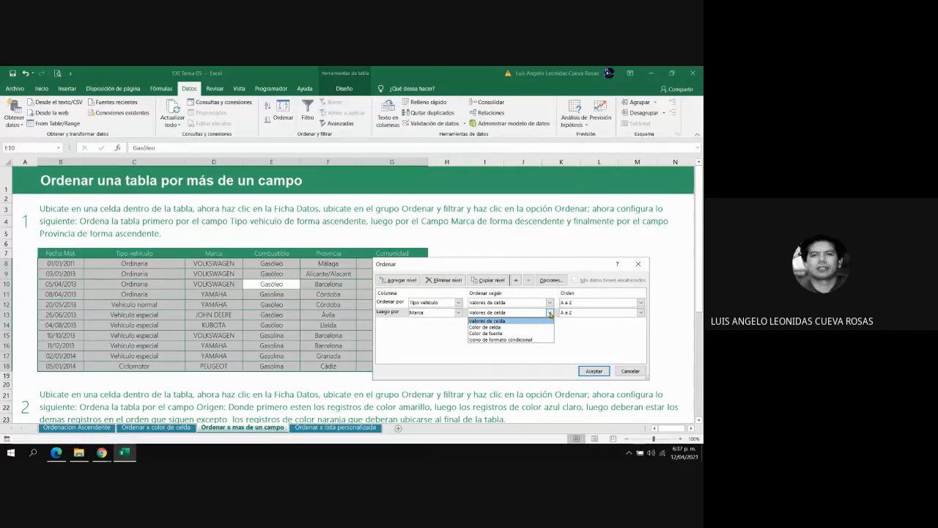
left_click(550, 313)
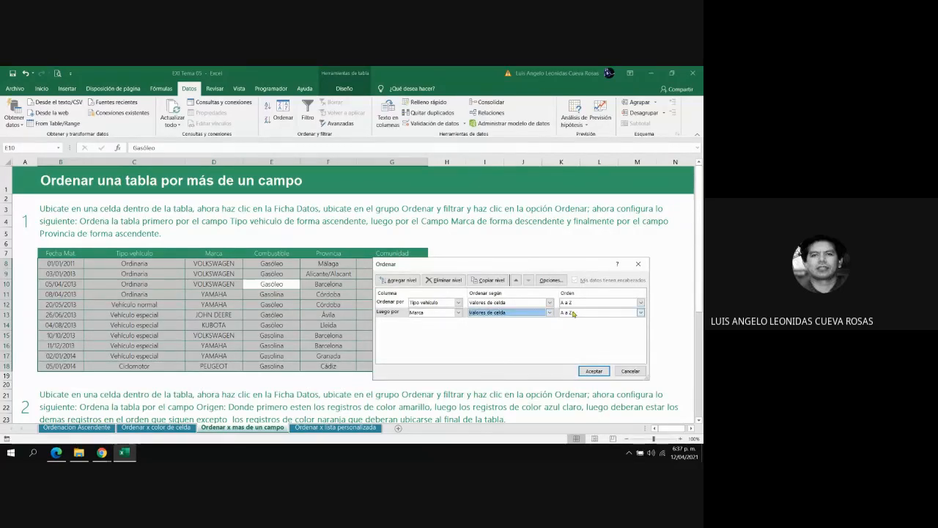
left_click(578, 314)
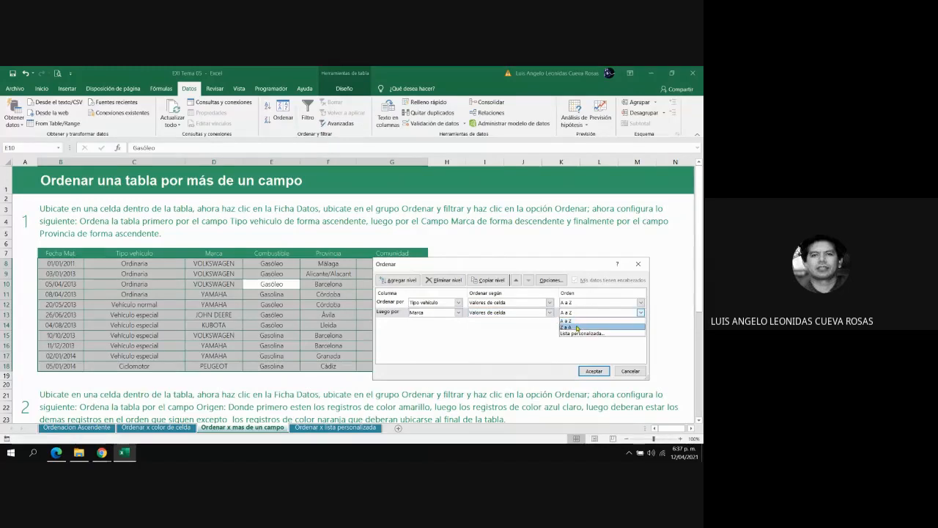
left_click(577, 327)
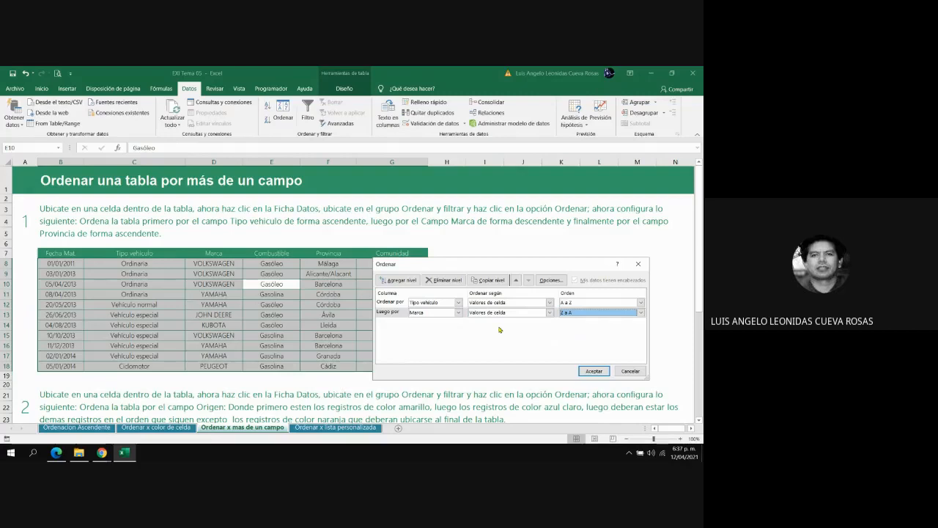
- Add a third sort level for Provincia by cell values in A to Z order
left_click(403, 281)
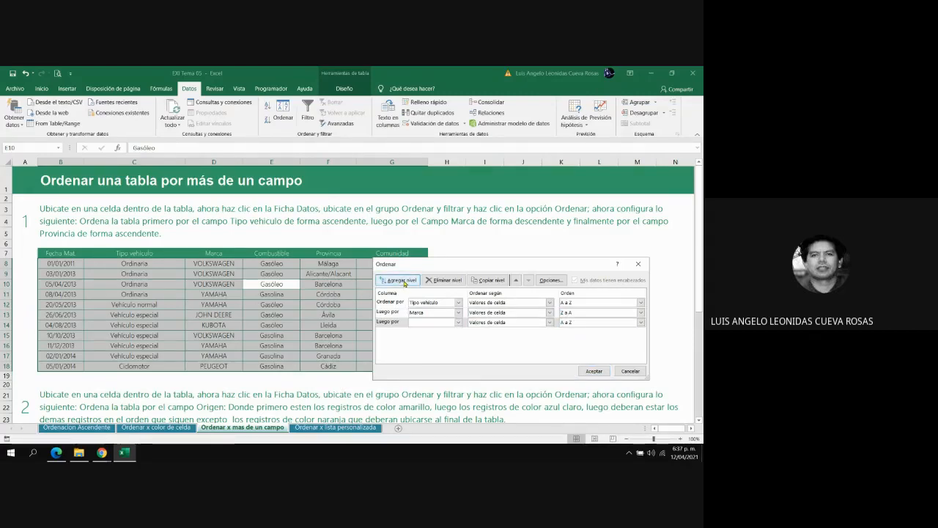
left_click(457, 323)
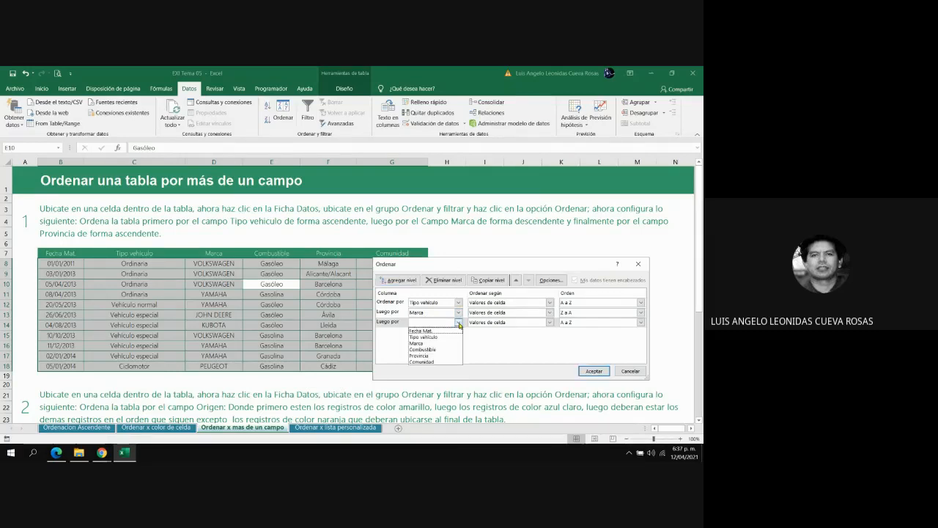
left_click(436, 355)
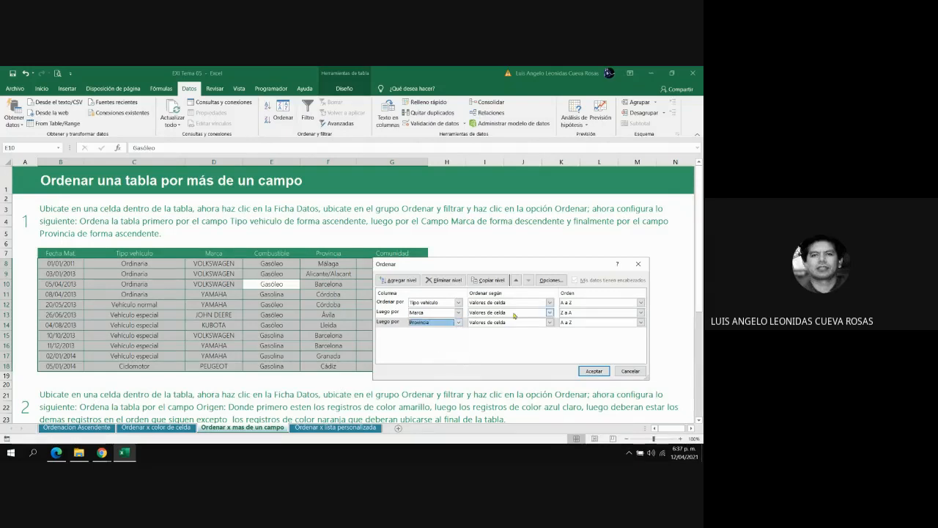
left_click(567, 322)
left_click(567, 330)
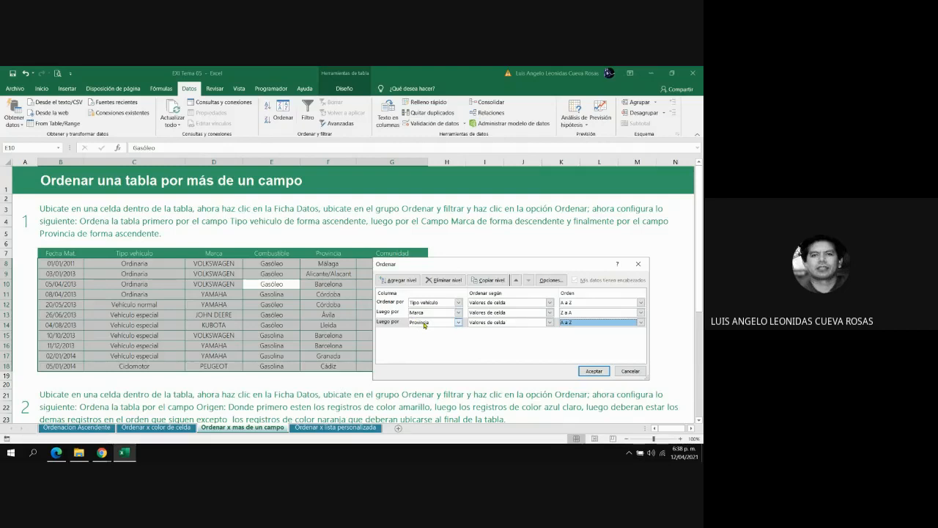
- Move the Provincia sort level up to first place and back down to third
left_click(423, 325)
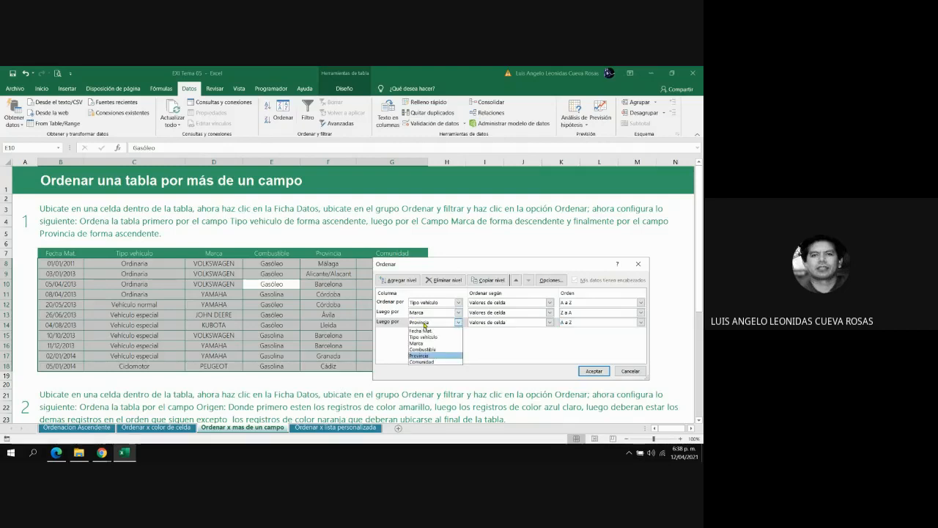
left_click(423, 325)
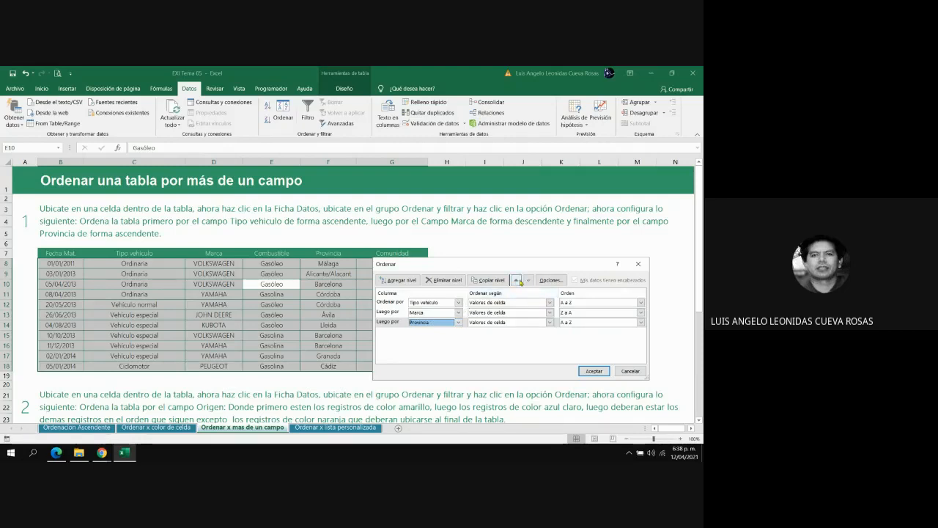
left_click(517, 281)
left_click(518, 281)
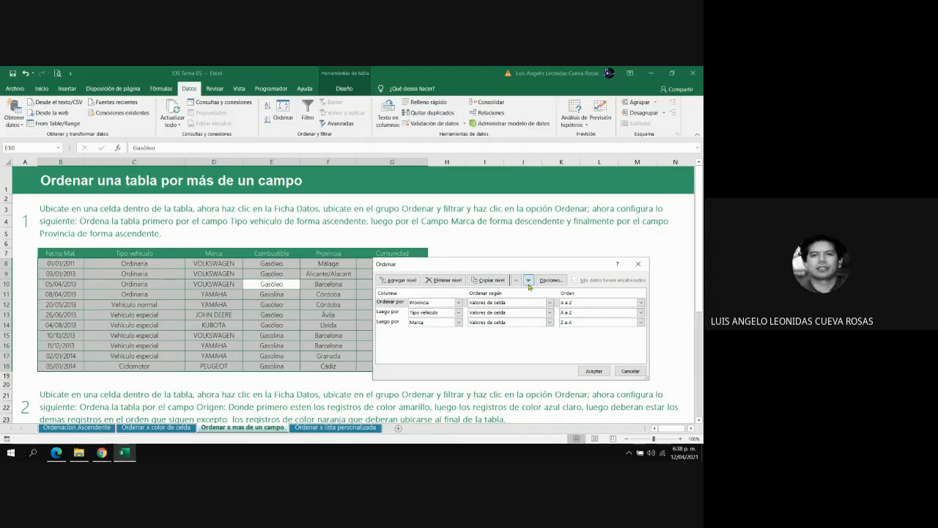
left_click(528, 281)
left_click(528, 280)
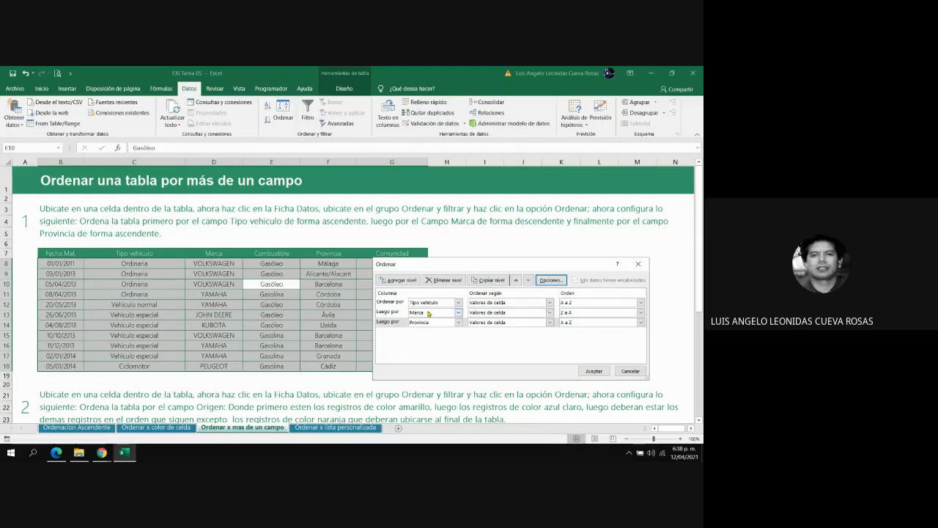
- Review the Marca and Provincia levels and apply the three-level sort to the section 1 vehicle table
left_click(429, 314)
left_click(421, 316)
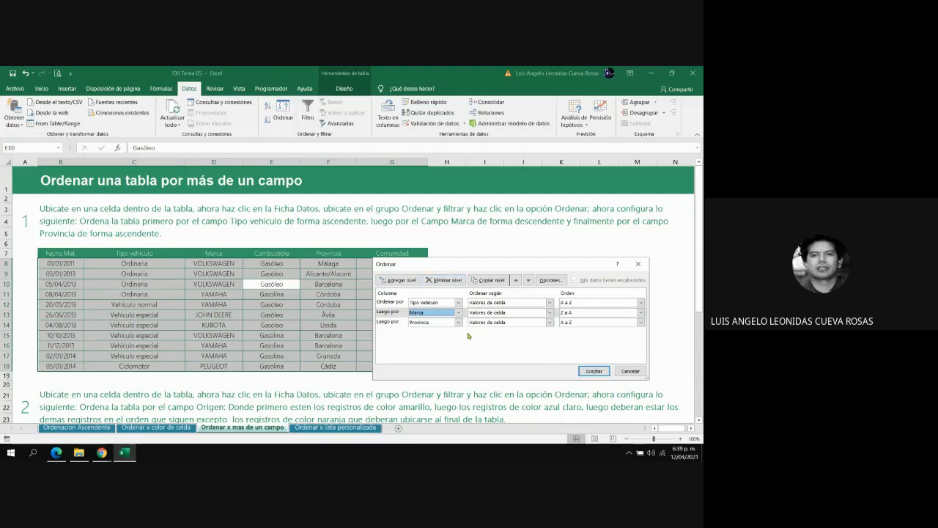
left_click(434, 323)
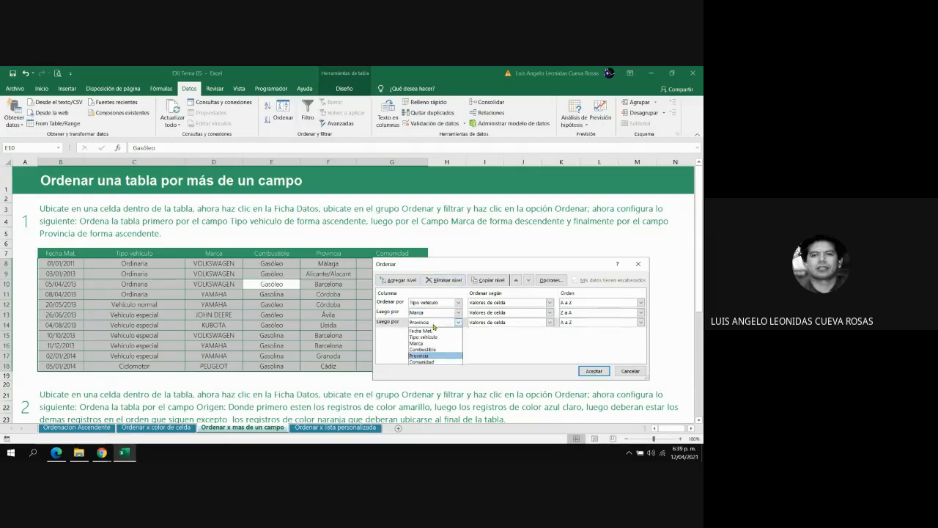
left_click(433, 326)
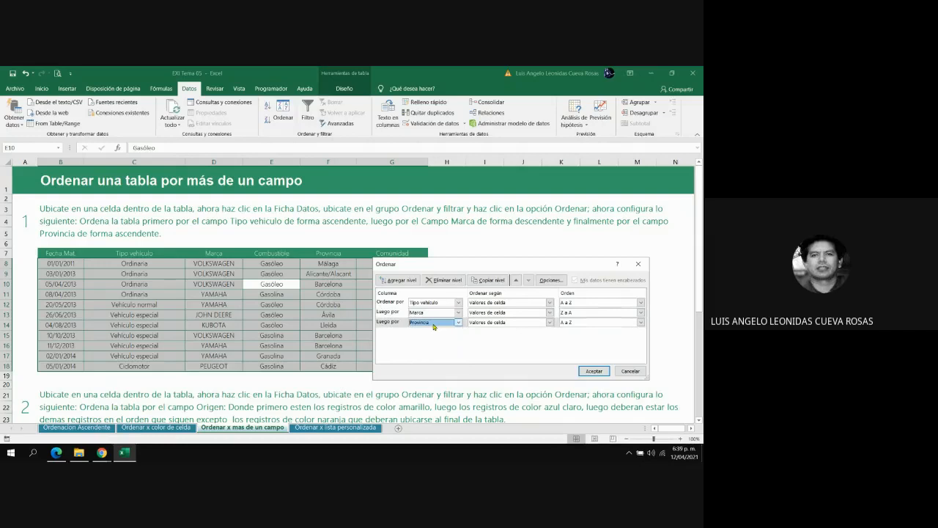
left_click(596, 375)
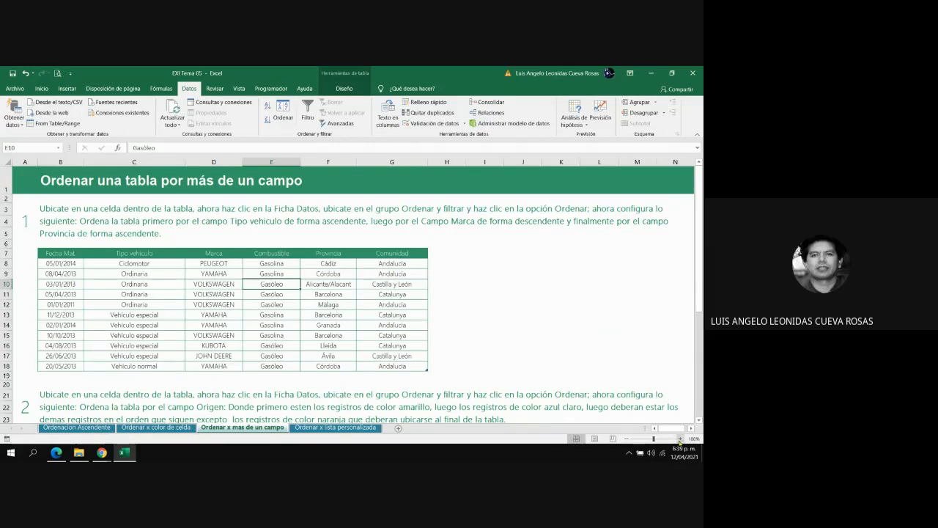
left_click(681, 439)
left_click(681, 438)
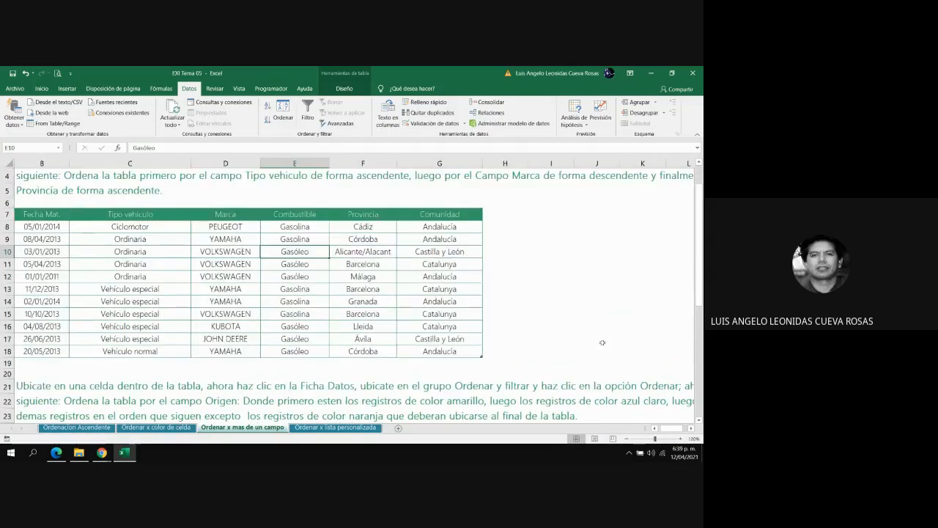
- Select the Tipo vehículo values in C8:C18 of the section 1 table to examine their ascending order
left_click(602, 343)
key("Left")
key("Left")
key("Left")
key("Left")
key("Left")
key("Left")
key("Left")
key("Left")
key("Left")
key("Right")
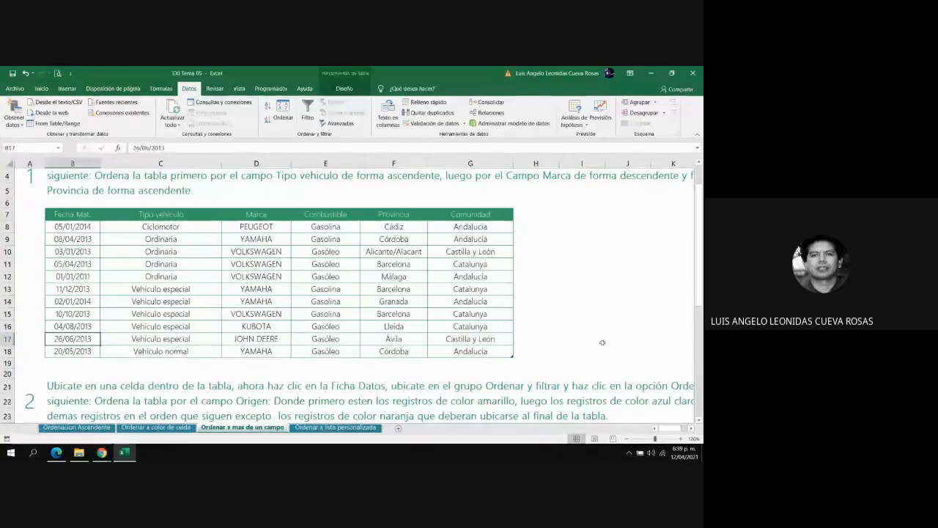
key("Up")
key("Up")
key("Up")
key("Up")
key("Up")
key("Up")
key("Up")
key("Up")
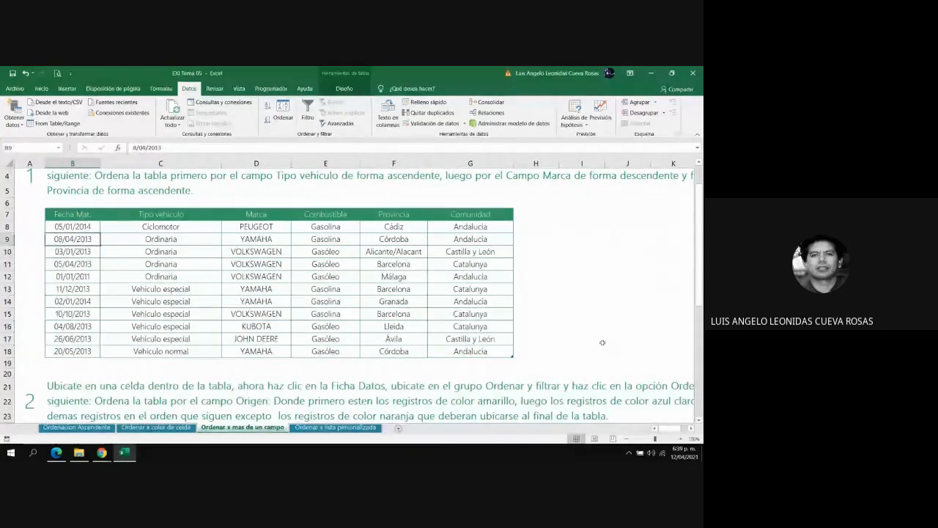
key("Up")
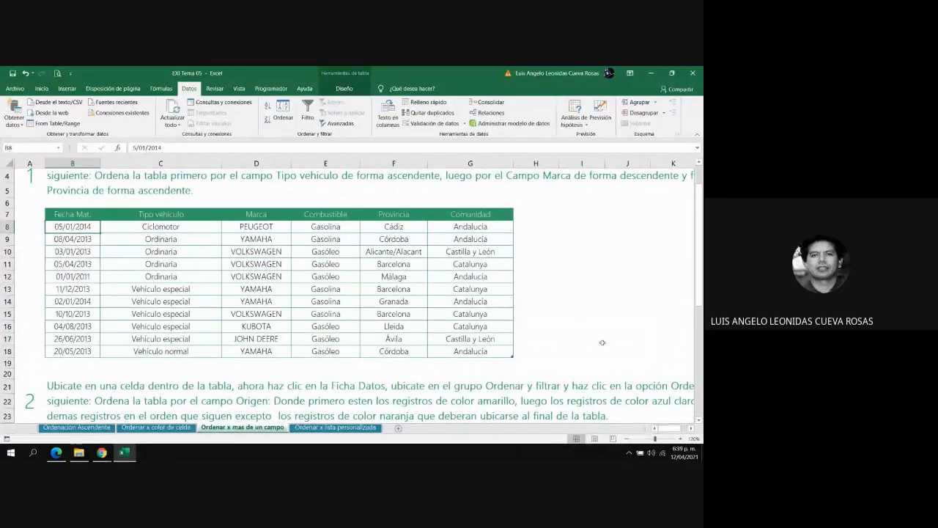
key("Right")
key("Right")
key("Left")
key("shift+Down")
key("shift+Down")
key("shift+Down")
key("shift+Down")
key("shift+Down")
key("shift+Down")
key("shift+Down")
key("shift+Down")
key("shift+Down")
key("shift+Down")
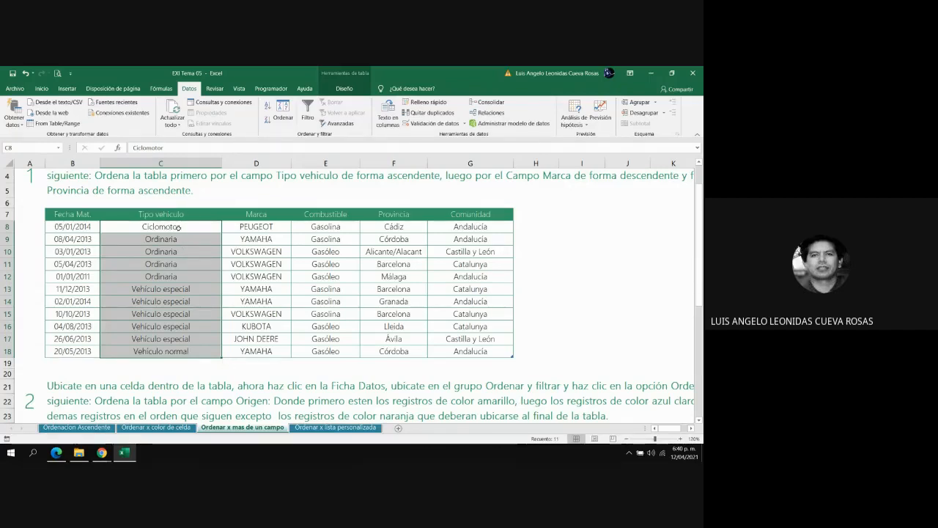
- Highlight the Ciclomotor record across B8:G8 to examine the first group of the sorted table
left_click(178, 227)
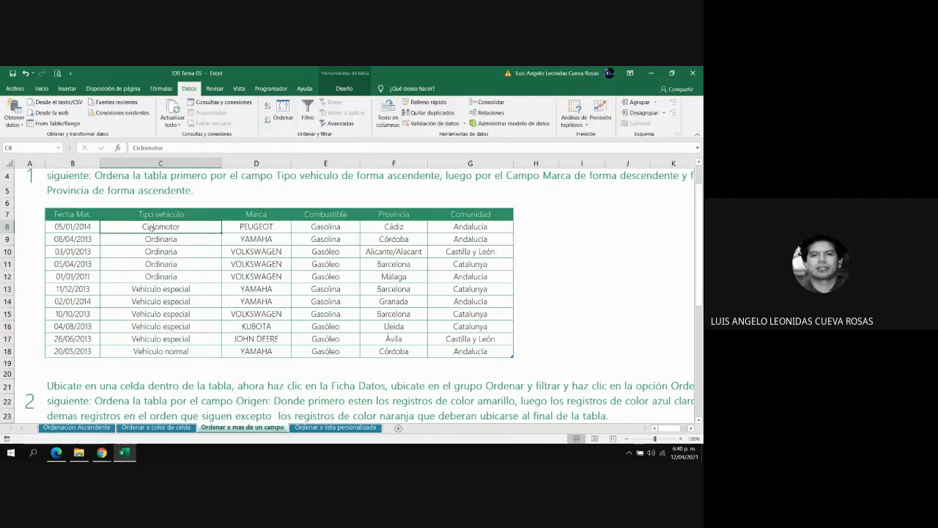
key("Left")
key("shift+Right")
key("shift+Right")
key("shift+Right")
key("shift+Right")
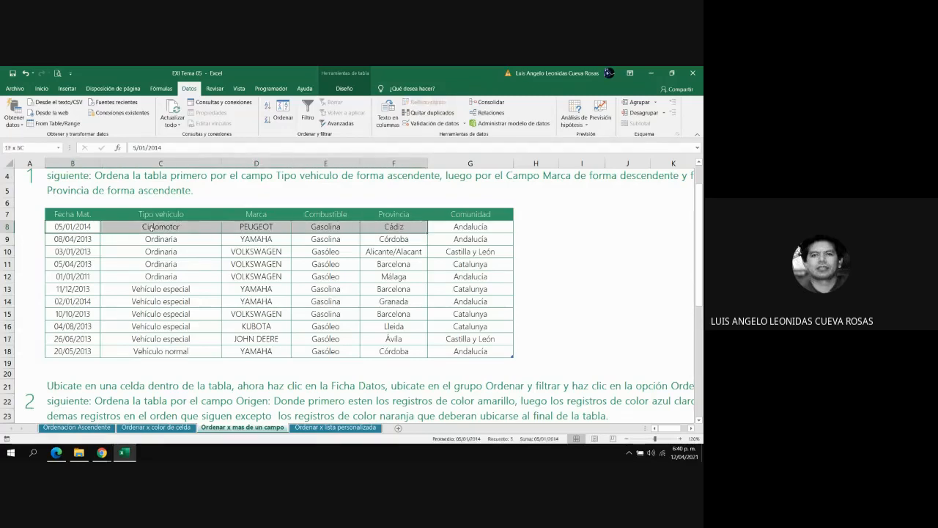
key("shift+Right")
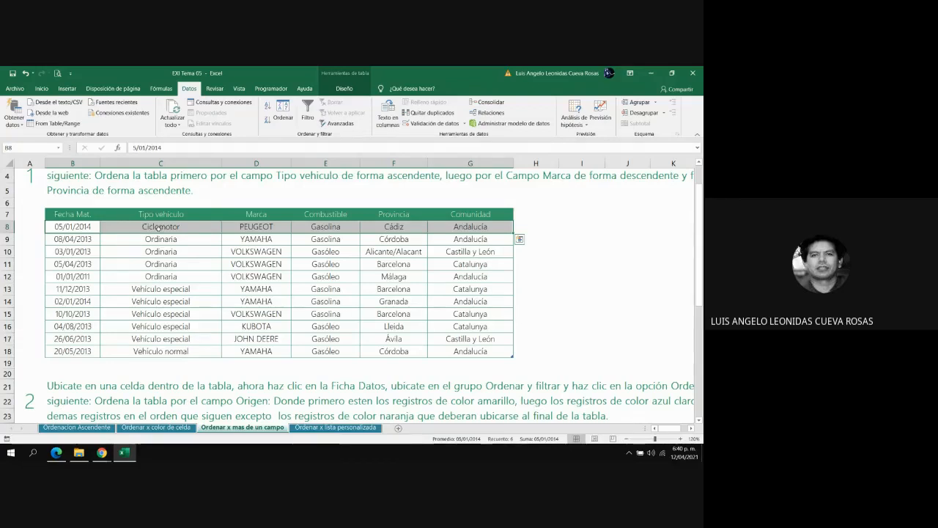
- Highlight the Ordinaria records in B9:G12 to examine how Marca is ordered within that vehicle type
key("Down")
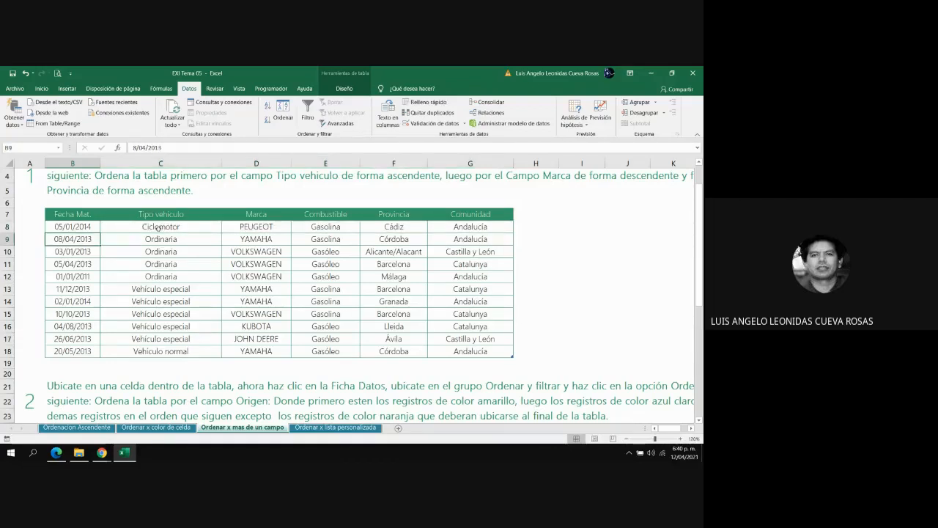
key("shift+Down")
key("shift+Down")
key("shift+Down")
key("shift+Right")
key("shift+Right")
key("shift+Right")
key("shift+Right")
key("shift+Right")
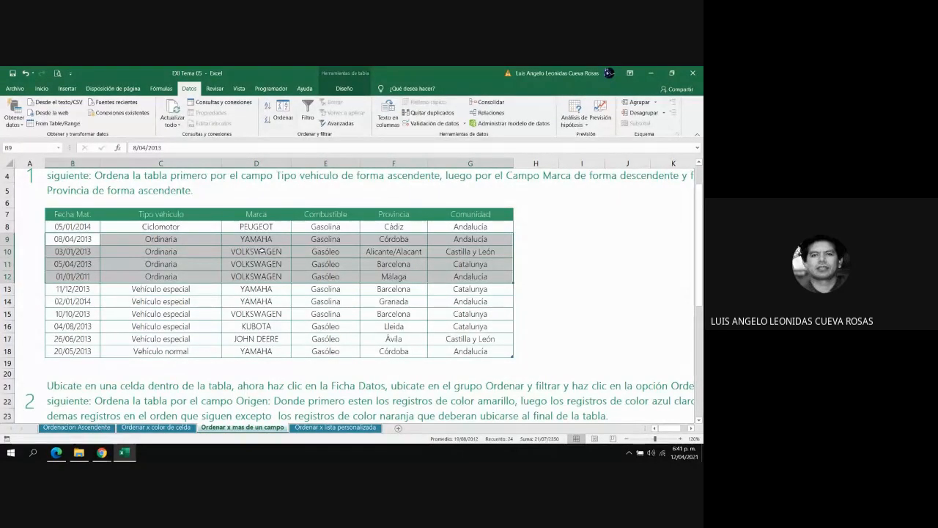
- Highlight the Ordinaria YAMAHA record from C9 to G9 to examine the descending Marca order
left_click(194, 240)
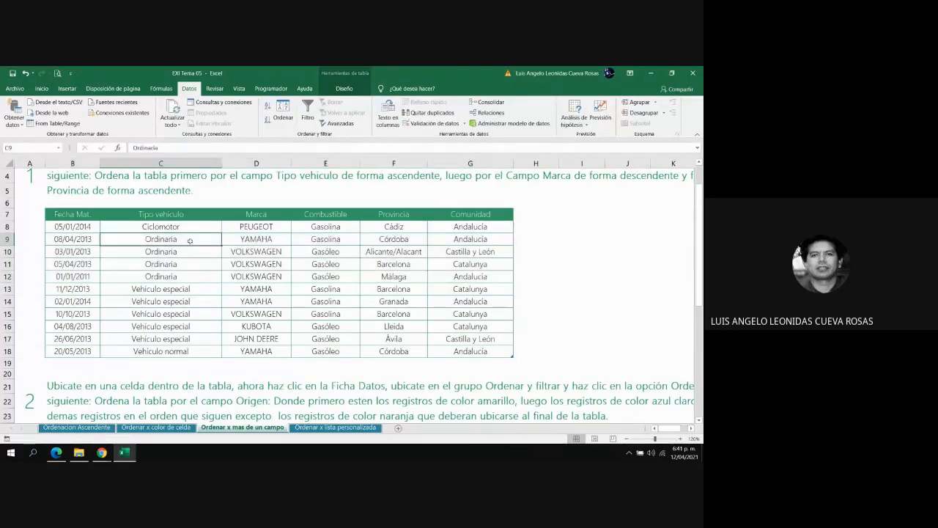
key("shift+Right")
key("shift+Right")
key("shift+Right")
key("shift+Right")
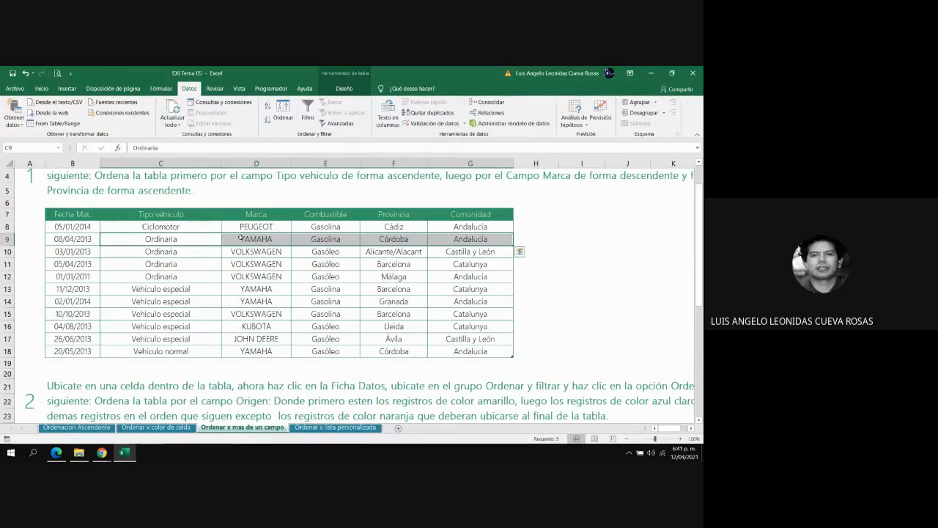
- Highlight the Ordinaria VOLKSWAGEN records in C10:F12 to examine the ascending Provincia order
left_click_drag(161, 251, 160, 276)
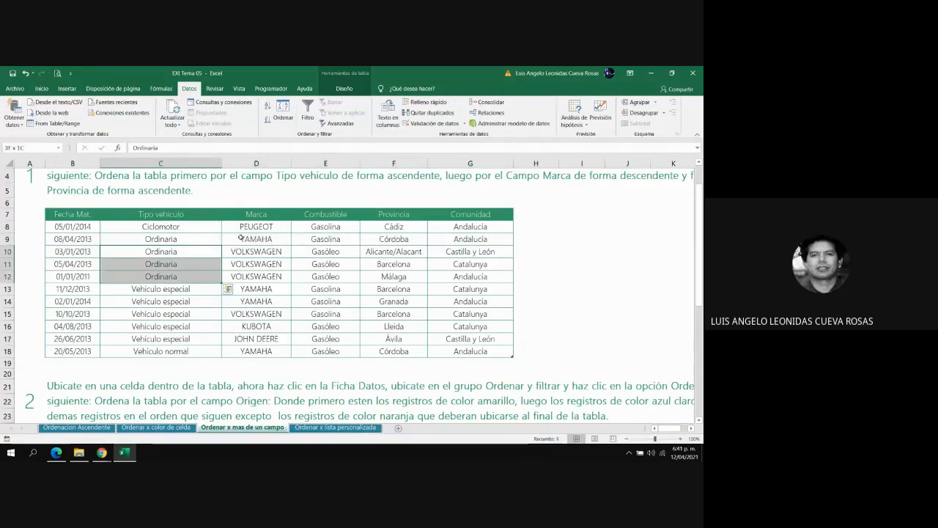
key("shift+Right")
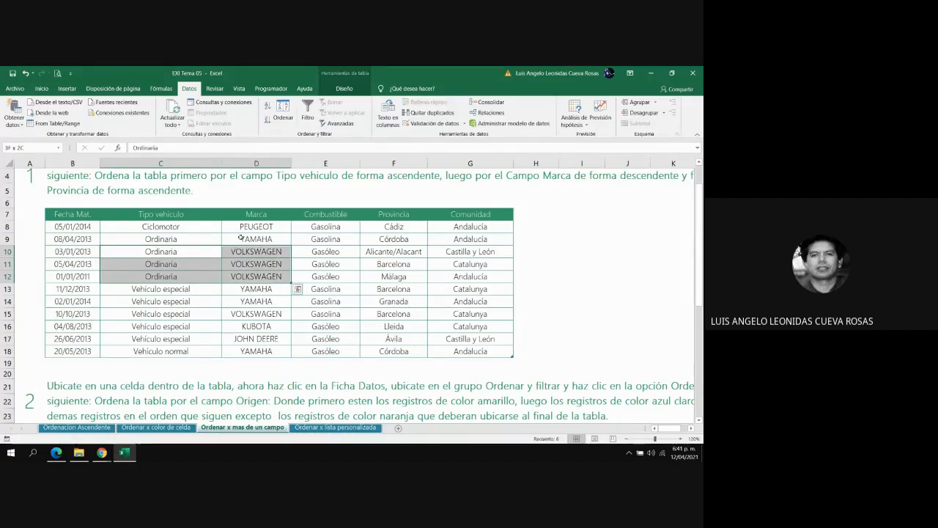
key("shift+Right")
key("shift+Right")
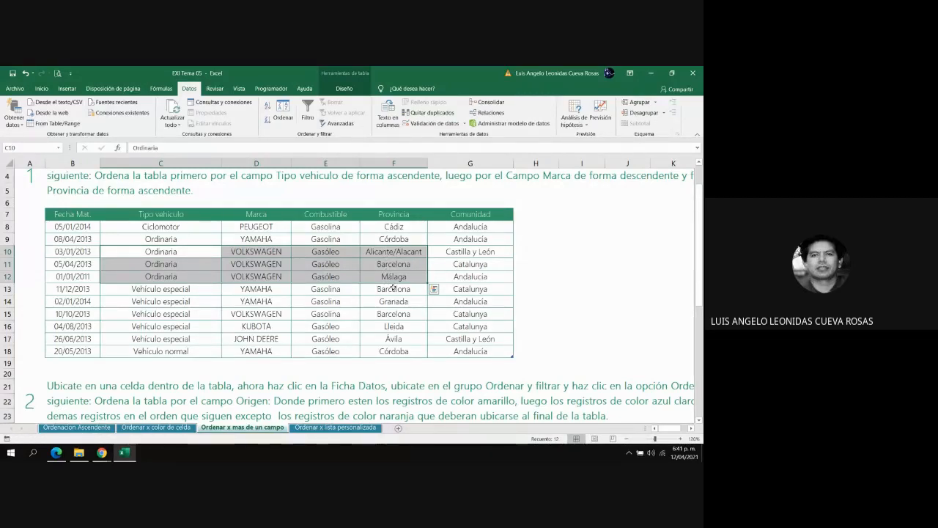
- Go to the section 2 exercise, reduce the sheet zoom to 100%, and read the instructions for sorting Origen by colour
key("Left")
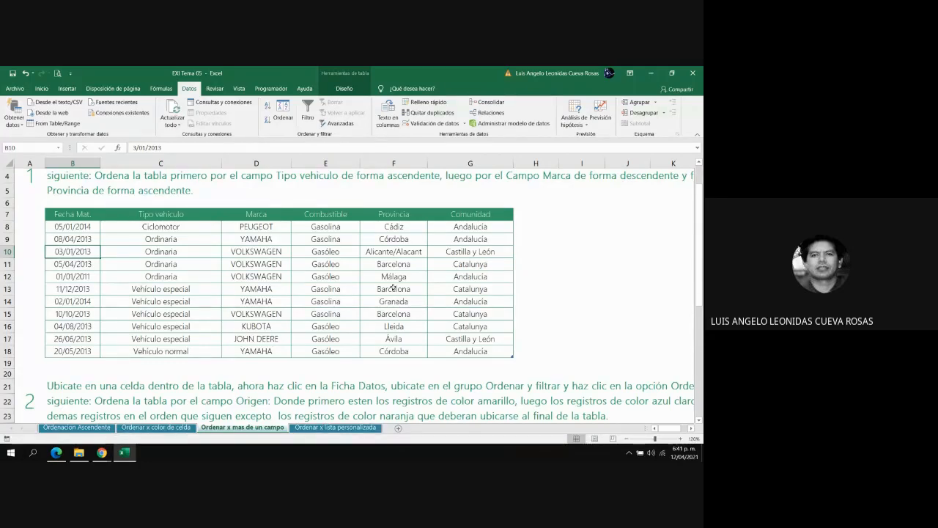
key("Left")
key("Down")
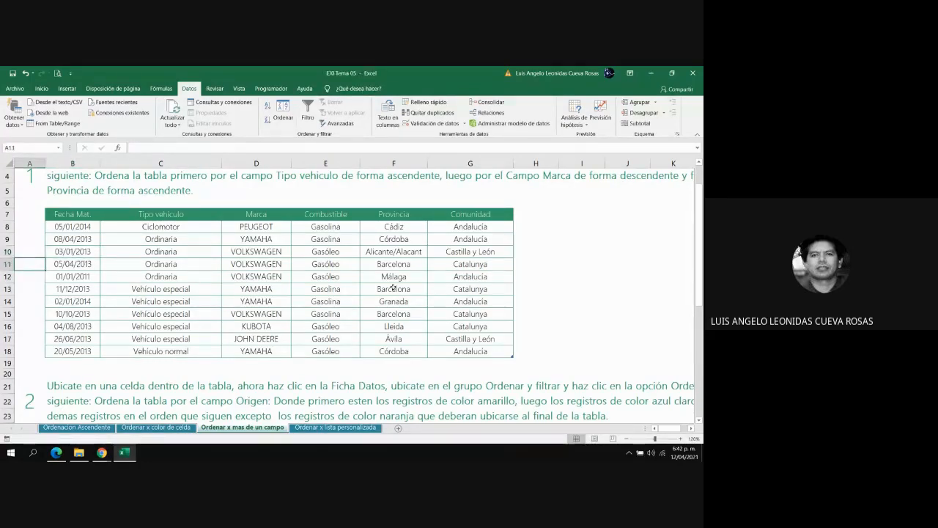
key("Down")
key("Down")
key("Down")
key("Down")
key("Down")
key("Down")
key("Down")
key("Down")
key("Down")
key("Down")
key("Down")
key("Down")
key("Down")
key("Down")
key("Down")
key("Down")
key("Down")
key("Down")
key("Down")
key("Down")
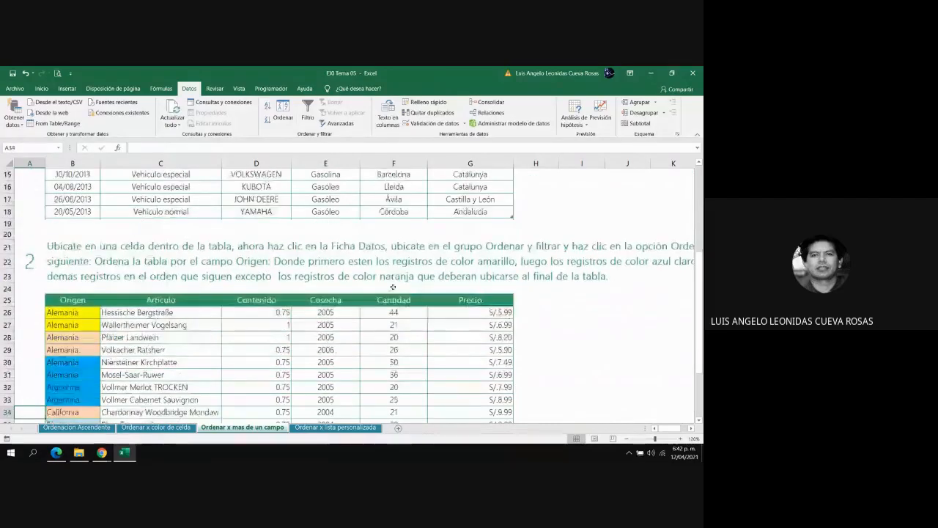
key("Down")
key("Down")
key("Up")
key("Up")
key("Up")
key("Up")
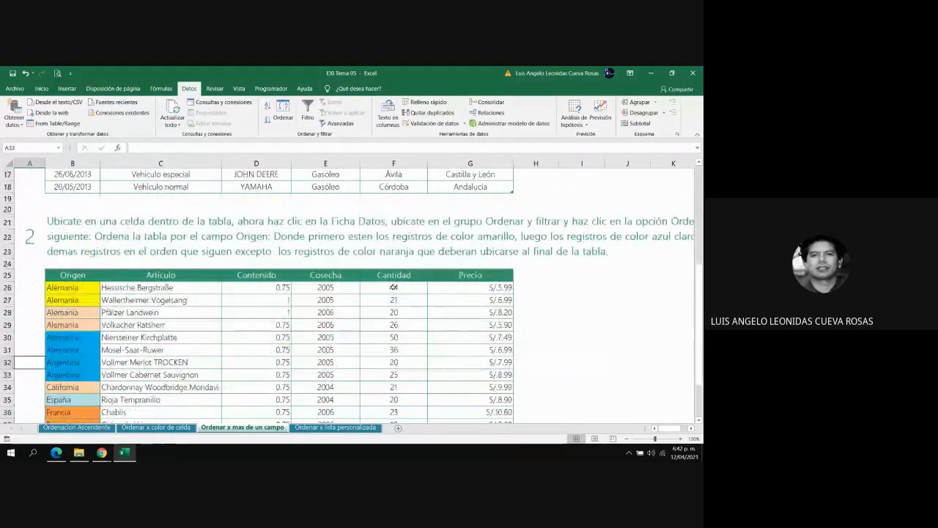
left_click(627, 439)
left_click(627, 438)
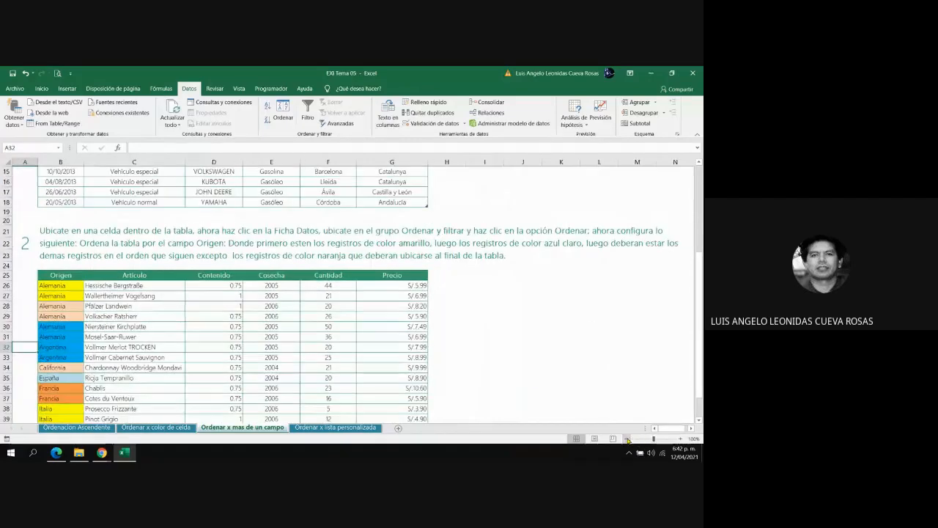
left_click(110, 245)
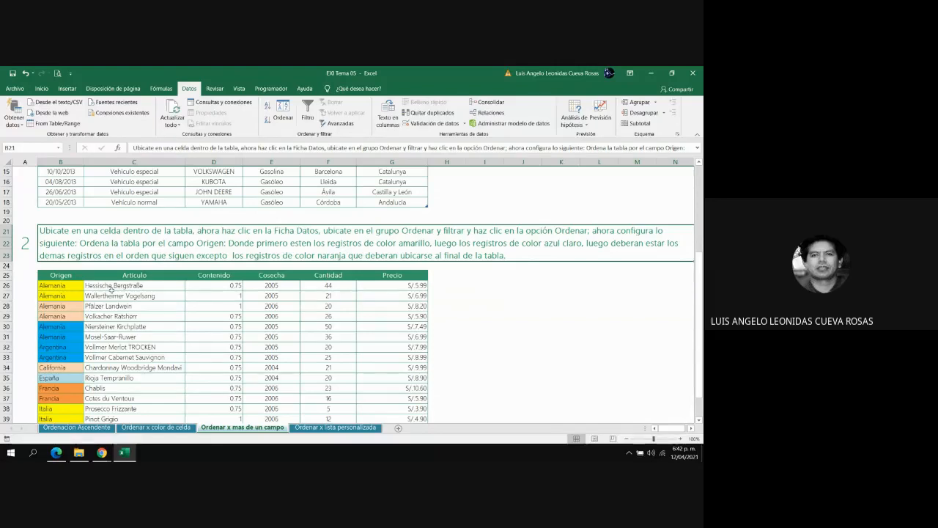
- Start a custom sort of the section 2 table with Origen as the first sort column
left_click(140, 313)
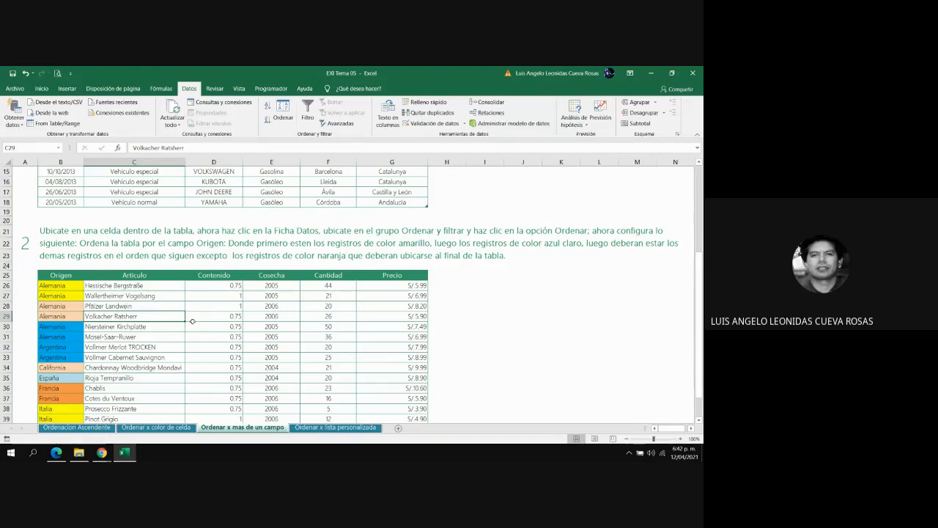
left_click(289, 117)
left_click_drag(438, 271, 452, 307)
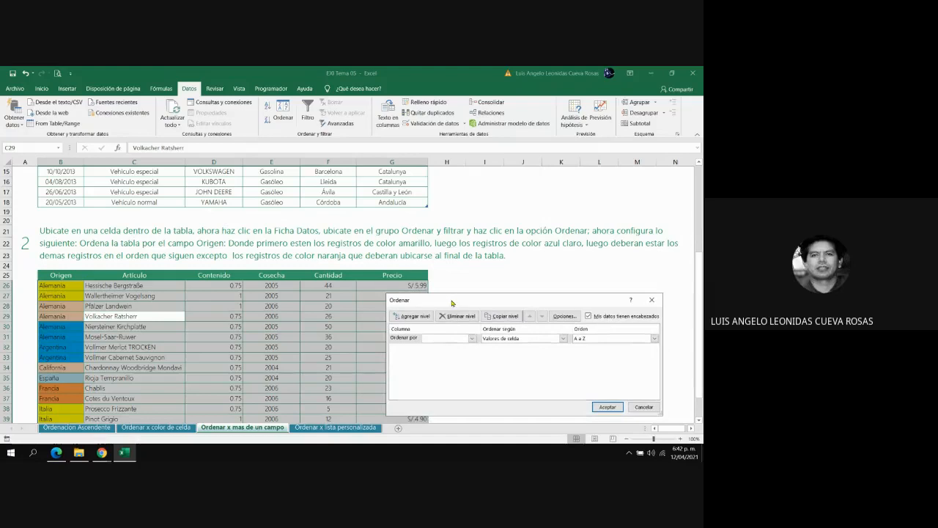
left_click(472, 340)
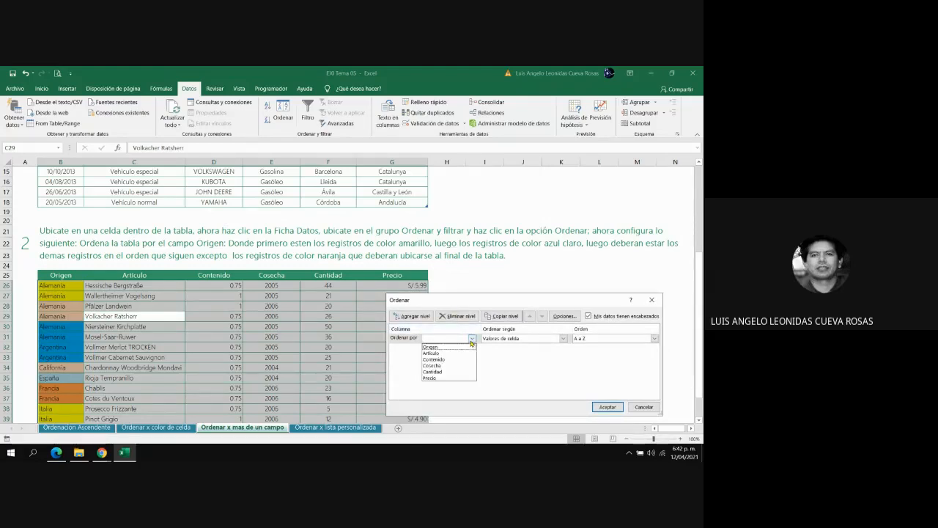
left_click(456, 347)
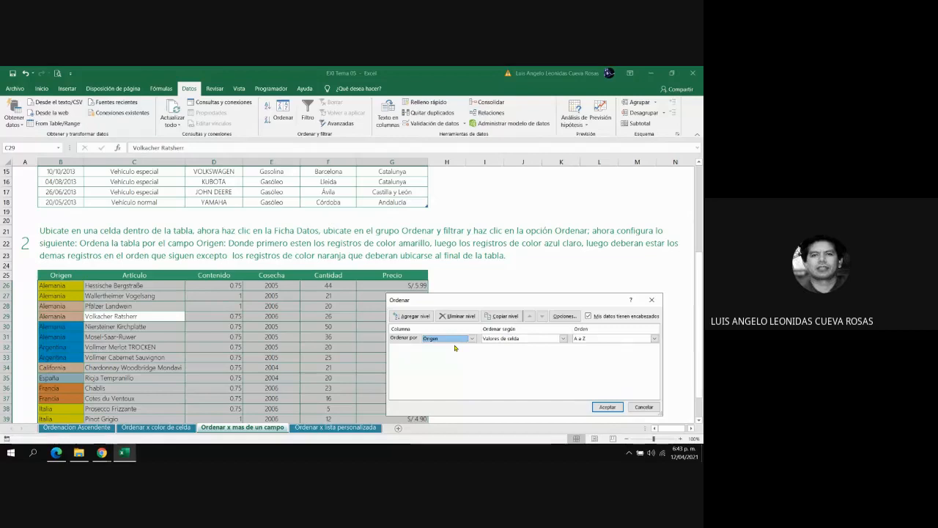
- Set the first Origen level to sort by cell colour, with yellow RGB(255, 255, 0) placed at the top
left_click(563, 339)
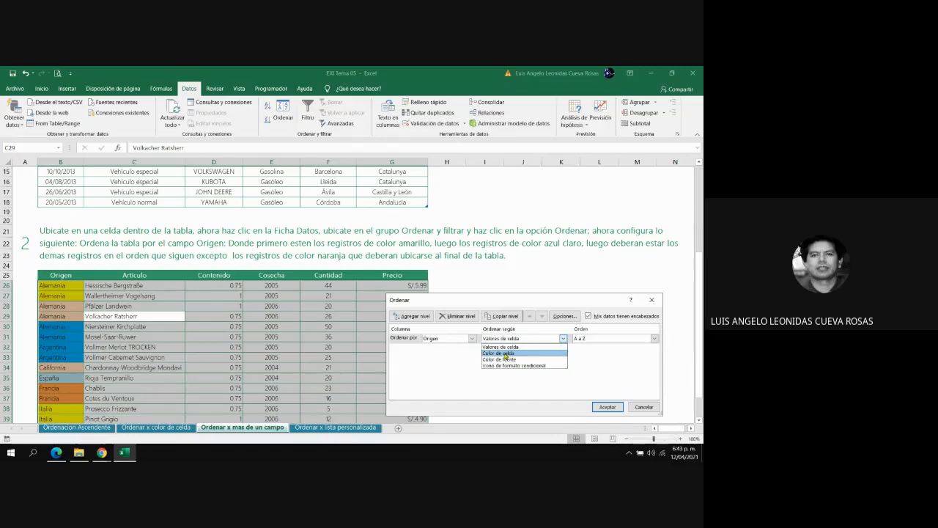
left_click(506, 355)
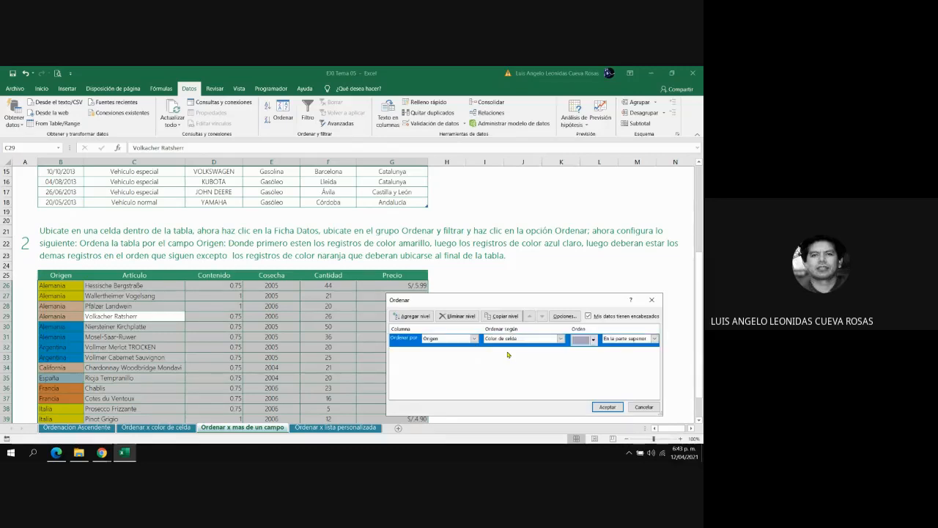
left_click(595, 340)
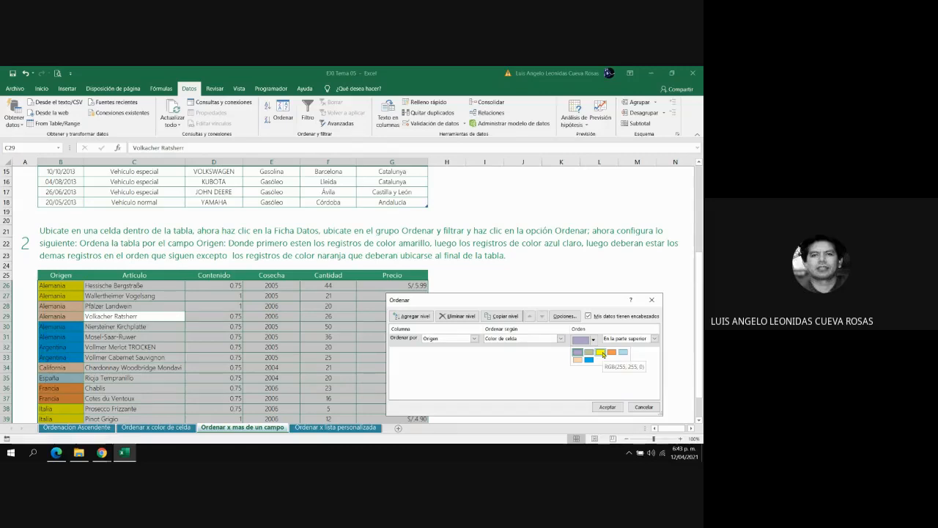
left_click(601, 353)
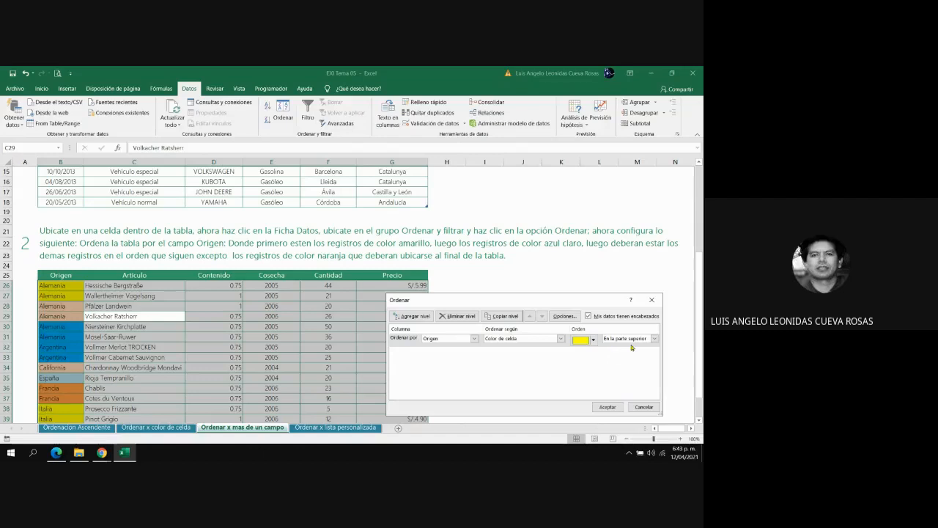
left_click(654, 339)
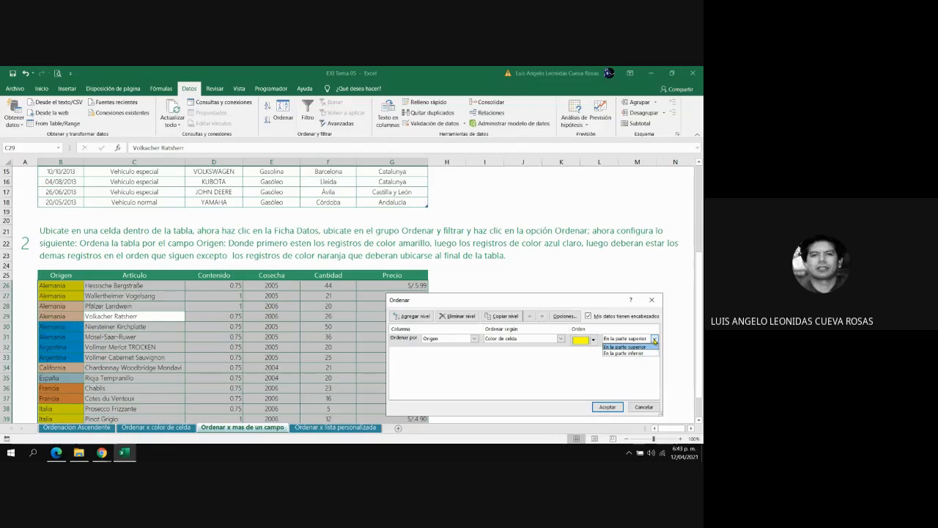
left_click(647, 347)
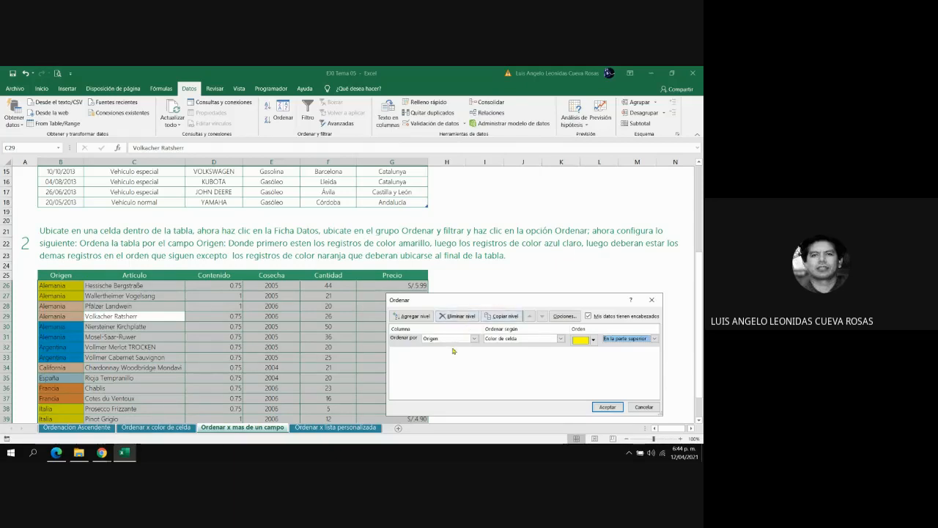
- Add a second Origen sort level by cell colour, with the bright blue placed at the top (En la parte superior)
left_click(415, 317)
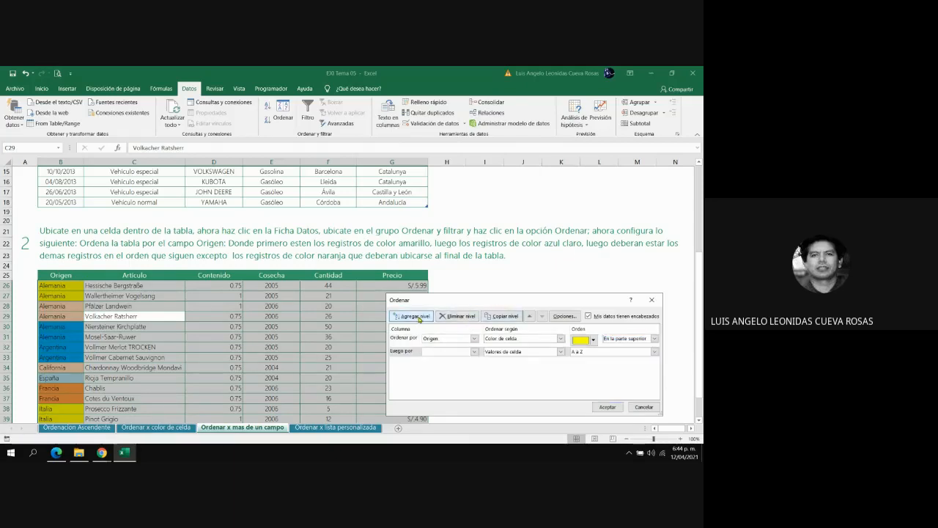
left_click(474, 352)
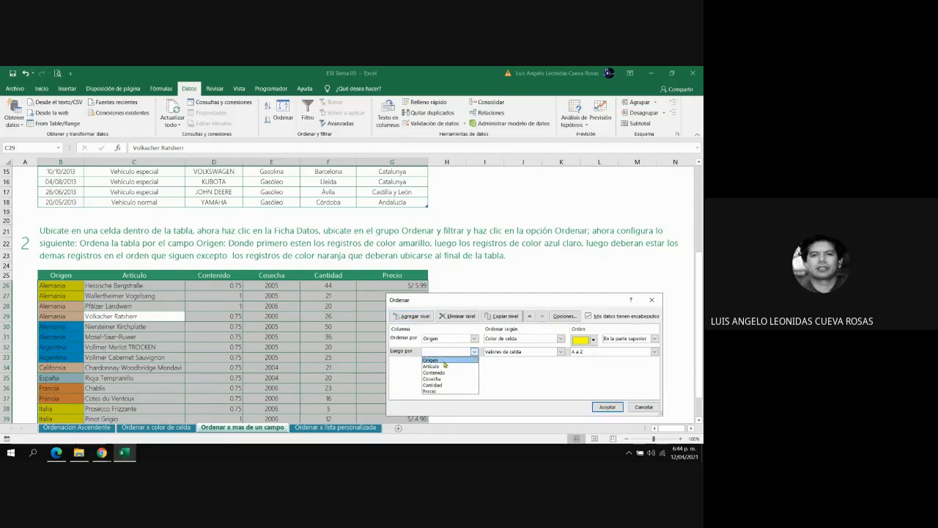
left_click(445, 360)
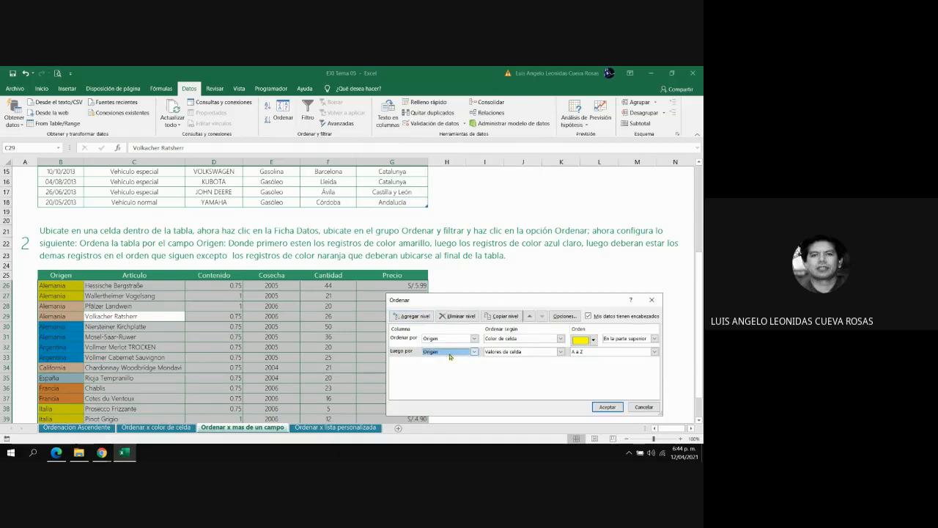
left_click(561, 352)
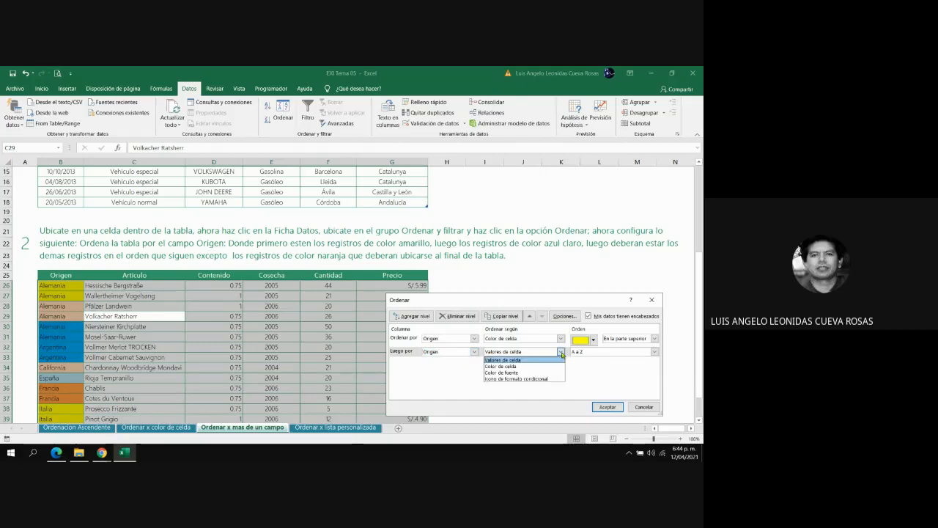
left_click(527, 368)
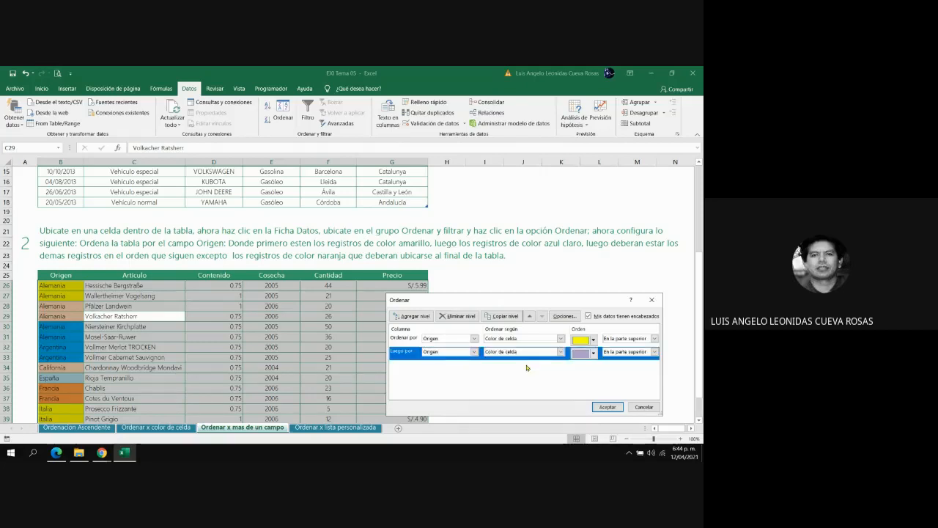
left_click(592, 355)
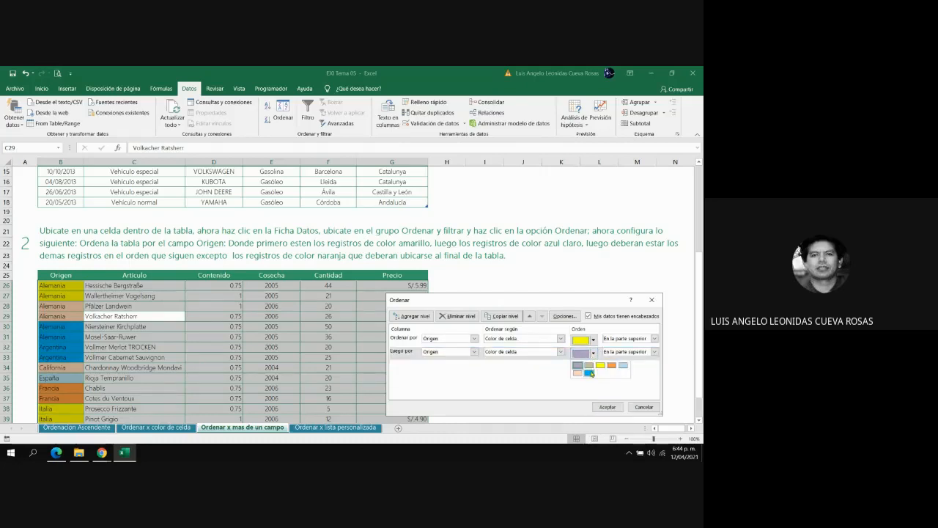
left_click(591, 374)
left_click(655, 353)
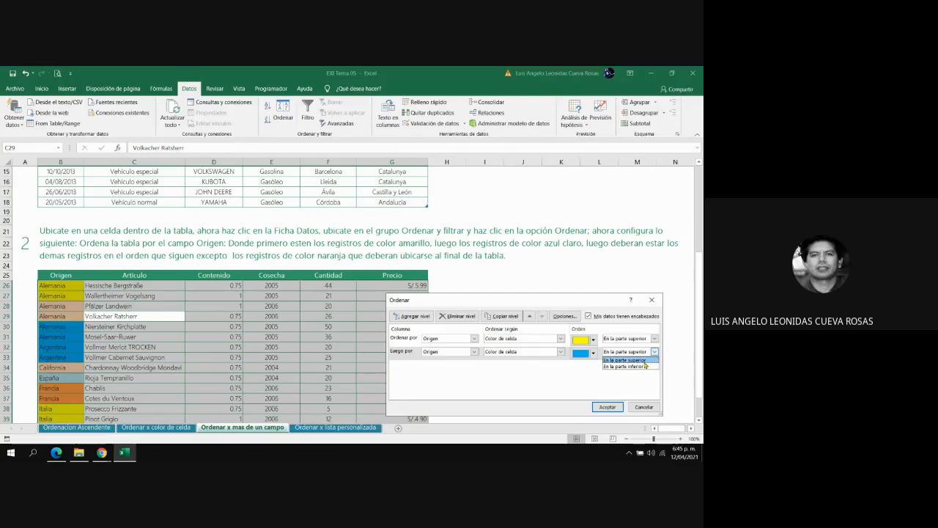
left_click(645, 363)
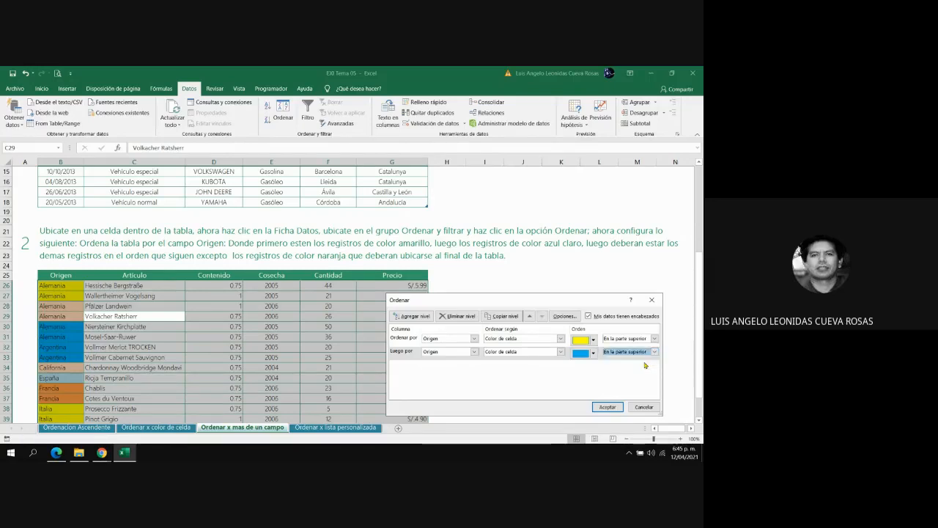
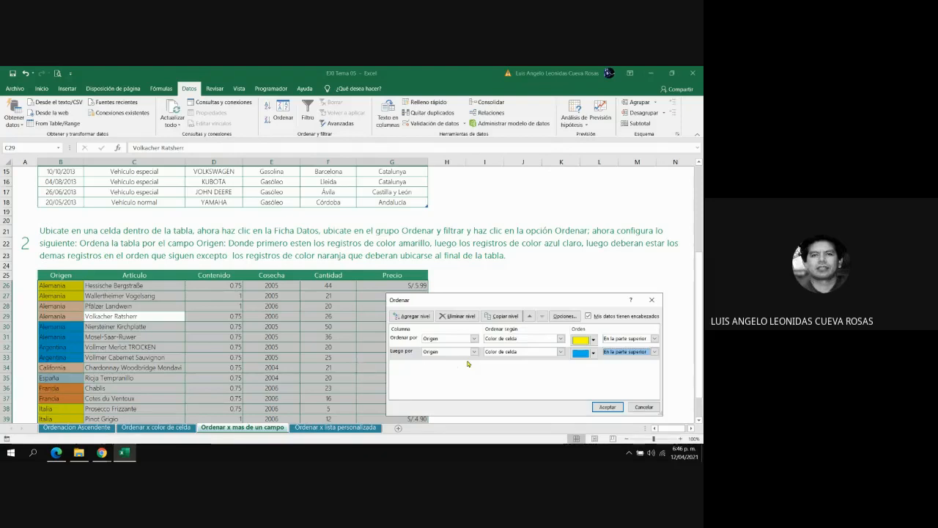
- Add a third sort level for Origen by cell colour, using orange
left_click(412, 316)
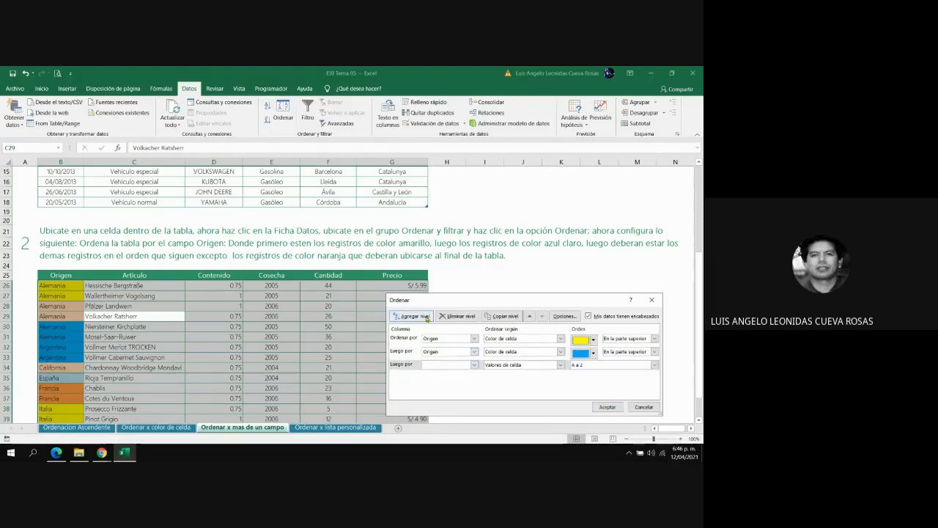
left_click(475, 364)
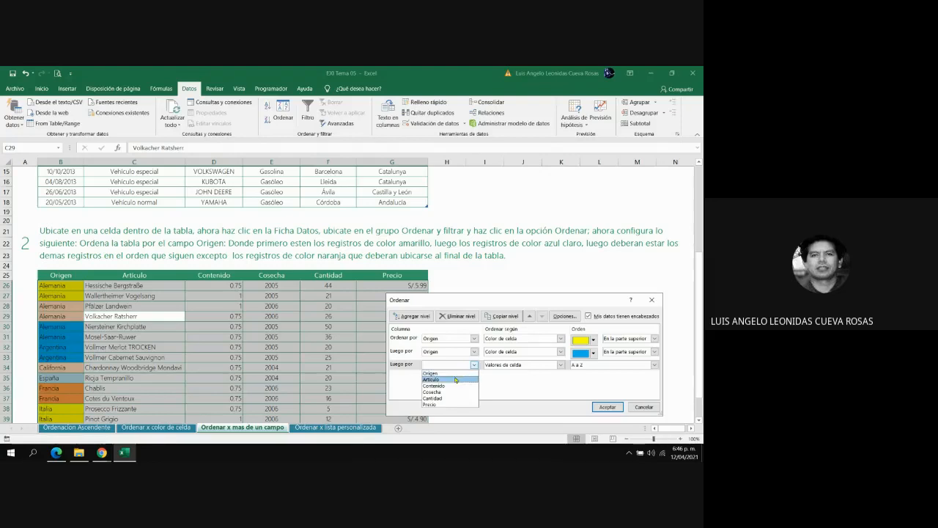
left_click(454, 373)
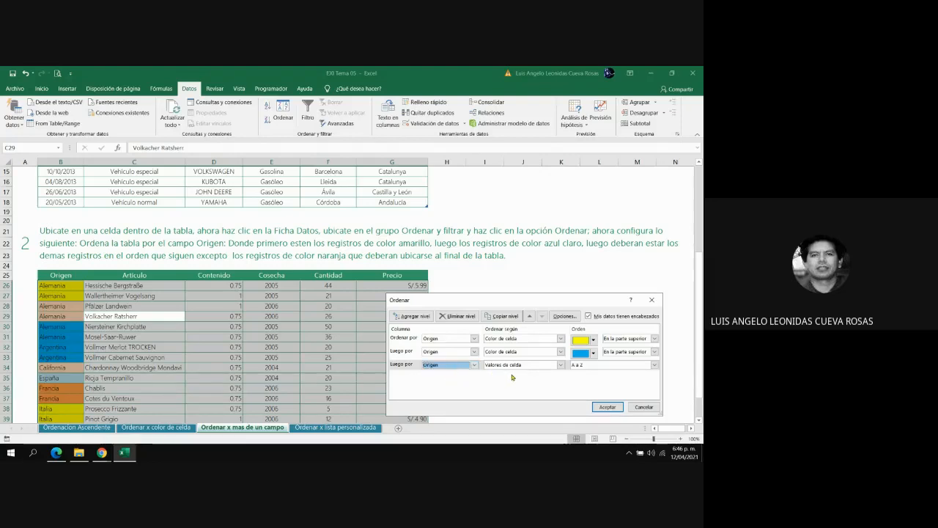
left_click(561, 364)
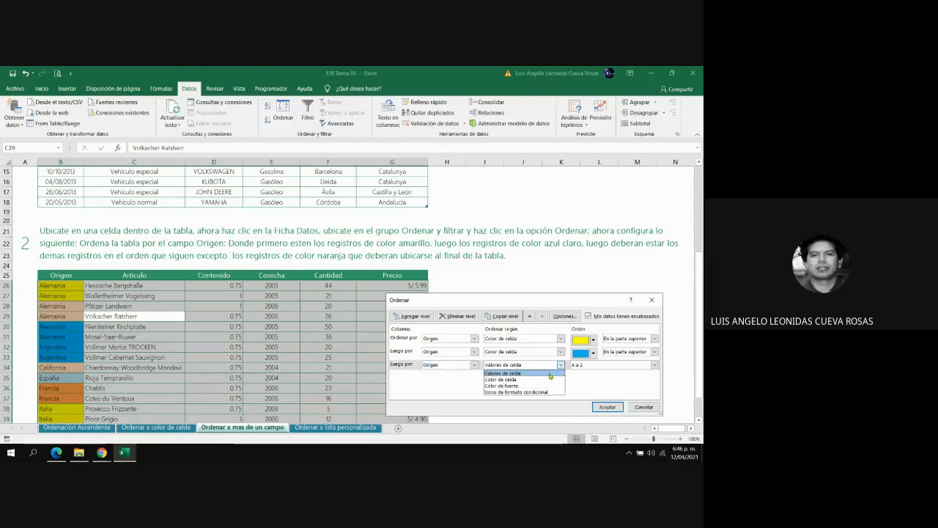
left_click(542, 379)
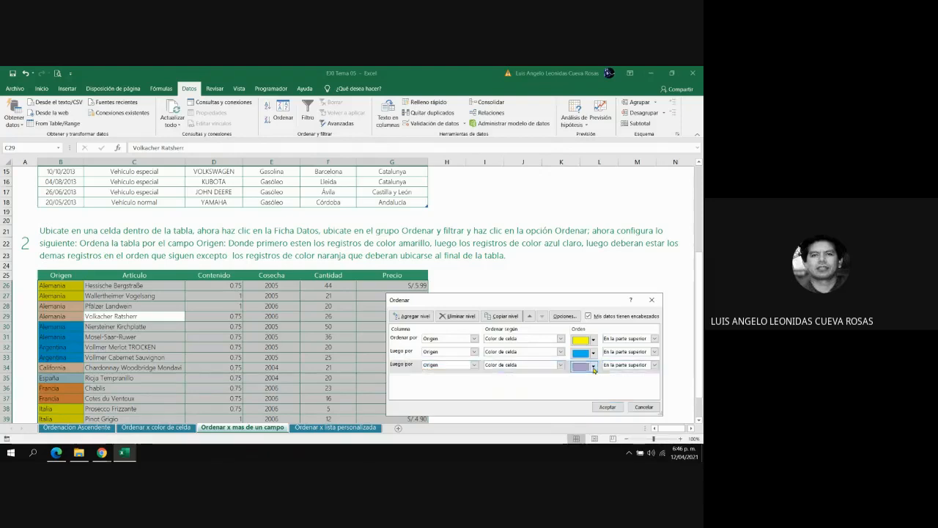
left_click(584, 364)
left_click(611, 379)
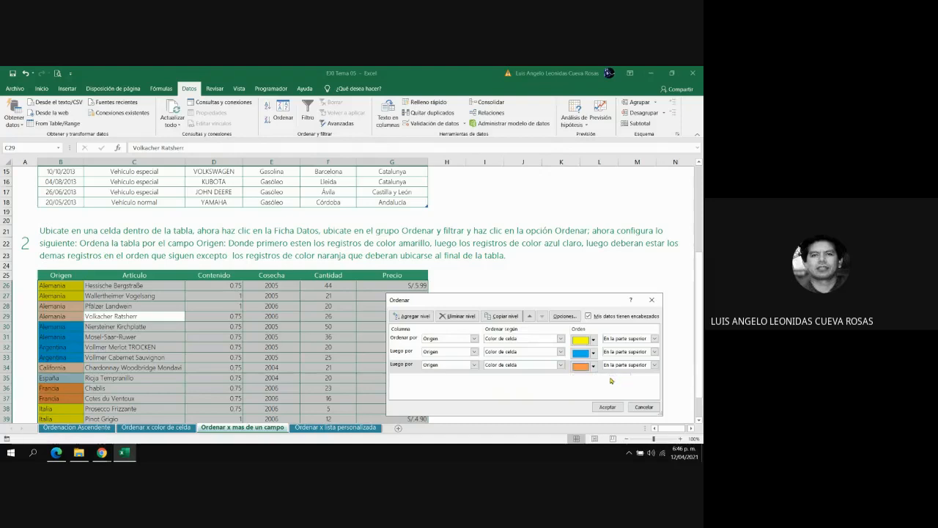
- Place the orange Origen level at the bottom (En la parte inferior) and apply the three-level sort to the table
left_click(654, 365)
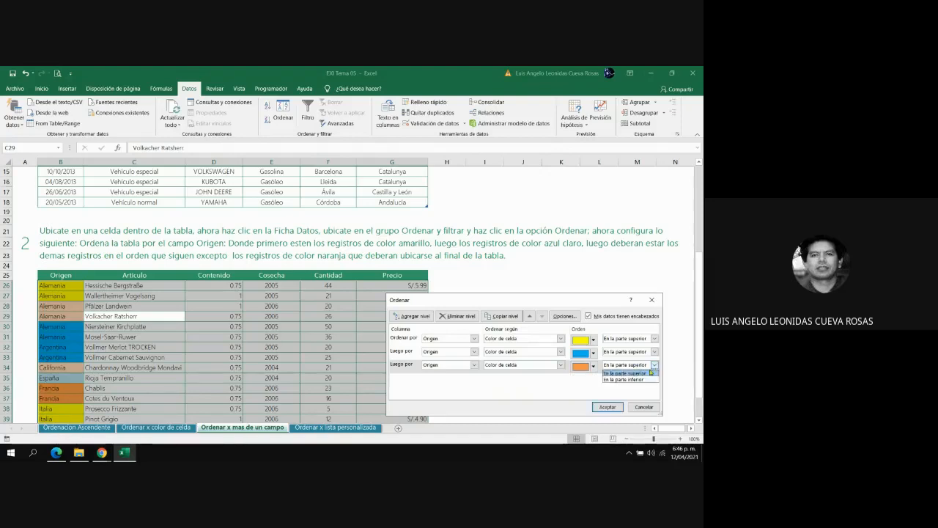
left_click(641, 375)
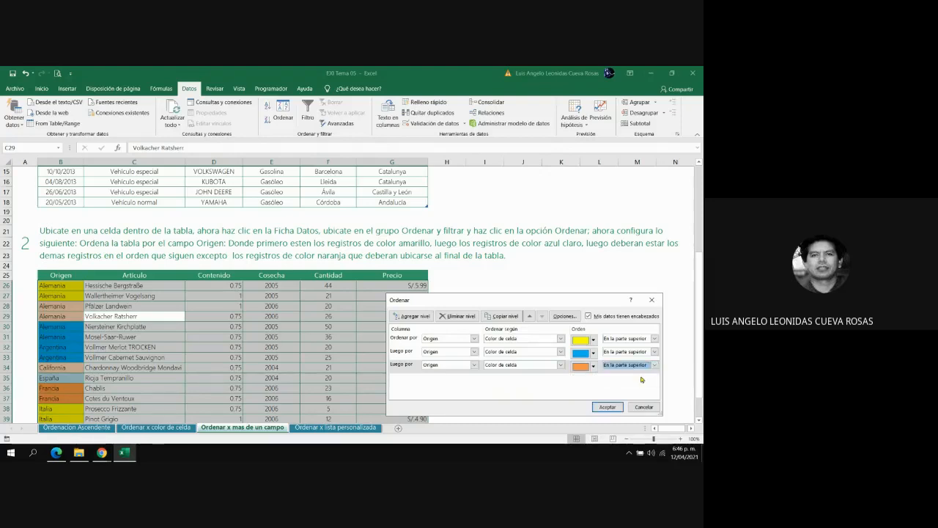
left_click(654, 365)
left_click(641, 380)
left_click(607, 407)
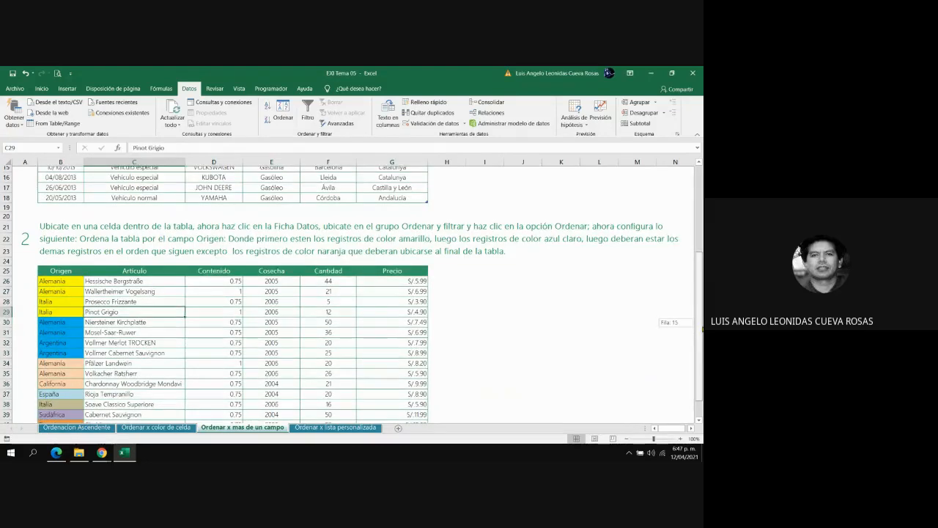
- Highlight the yellow, blue, orange and remaining records in B26:C41 to examine the sorted colour order
scroll(93, 264, "down", 1)
left_click_drag(70, 255, 162, 282)
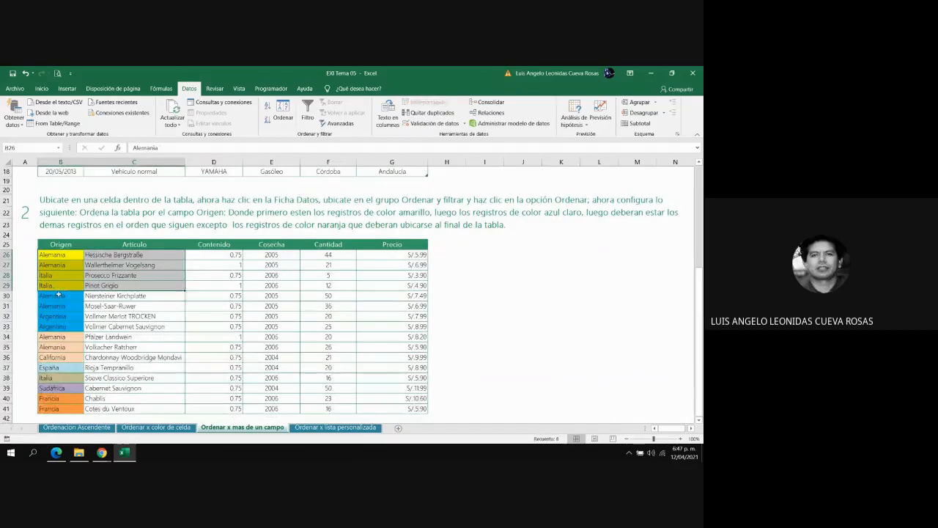
left_click_drag(88, 296, 129, 322)
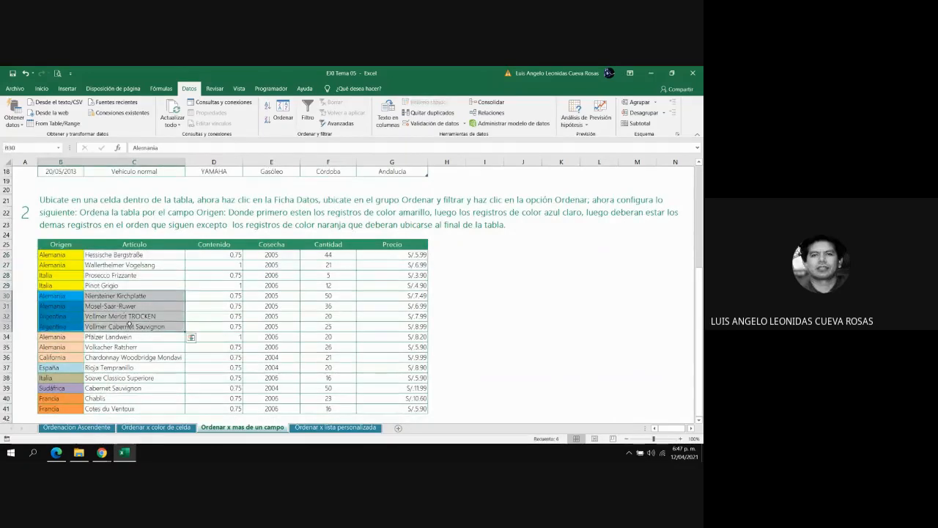
left_click_drag(66, 402, 137, 413)
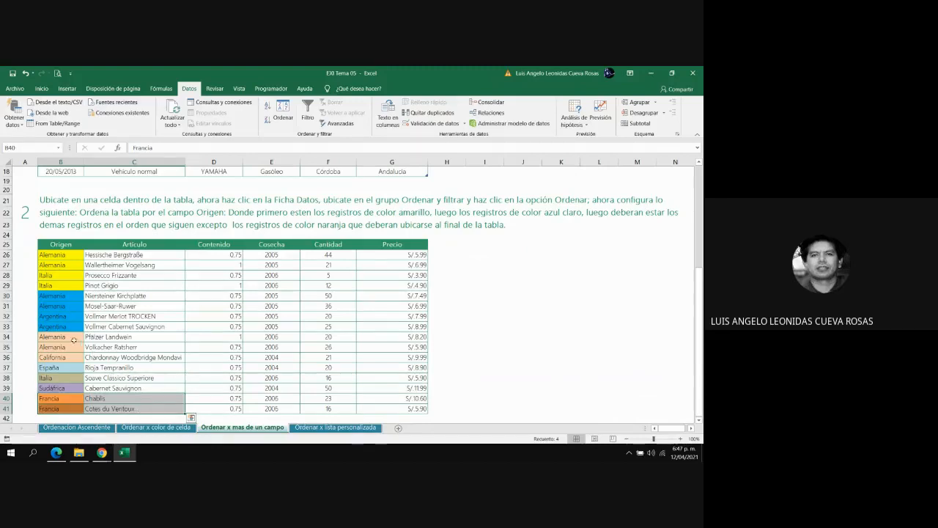
left_click_drag(73, 340, 110, 388)
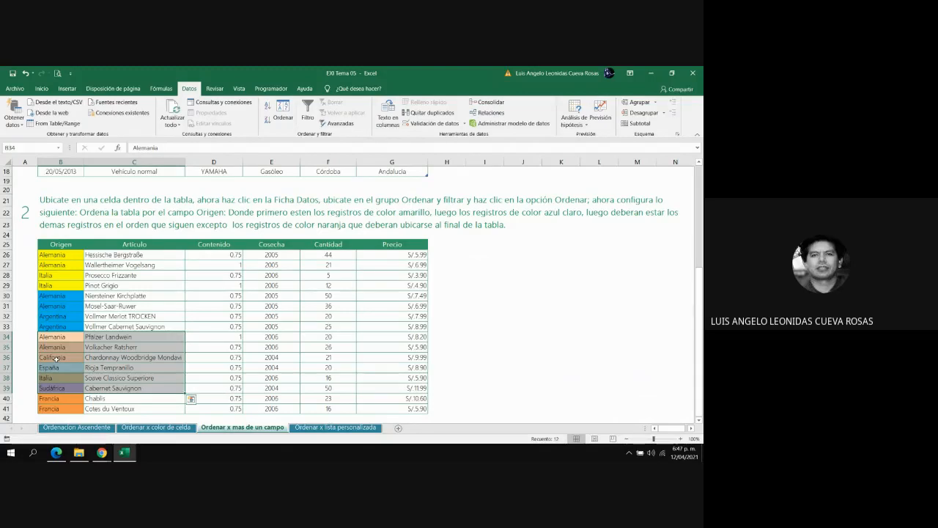
key("Right")
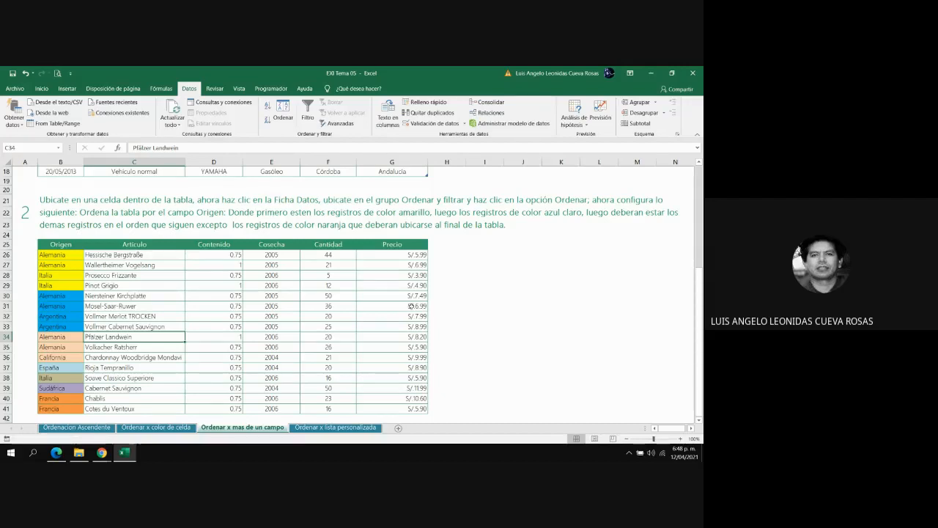
- Go to the Ordenar x lista personalizada sheet and return to cell A1 to read the exercise instructions
left_click(341, 428)
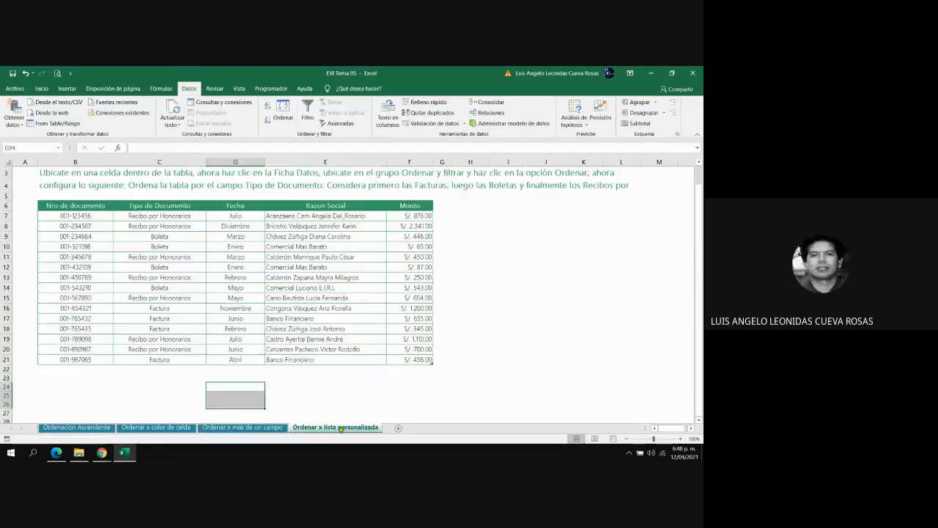
left_click(351, 333)
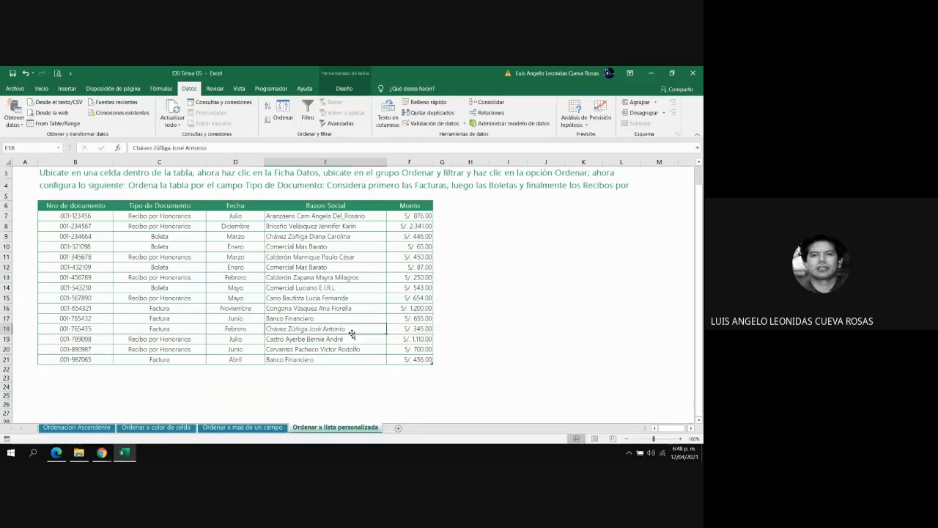
key("Up")
key("Up")
key("Up")
key("Up")
key("Up")
key("Up")
key("Up")
key("Up")
key("Up")
key("Up")
key("Up")
key("Up")
key("Up")
key("Up")
key("Up")
key("Up")
key("Up")
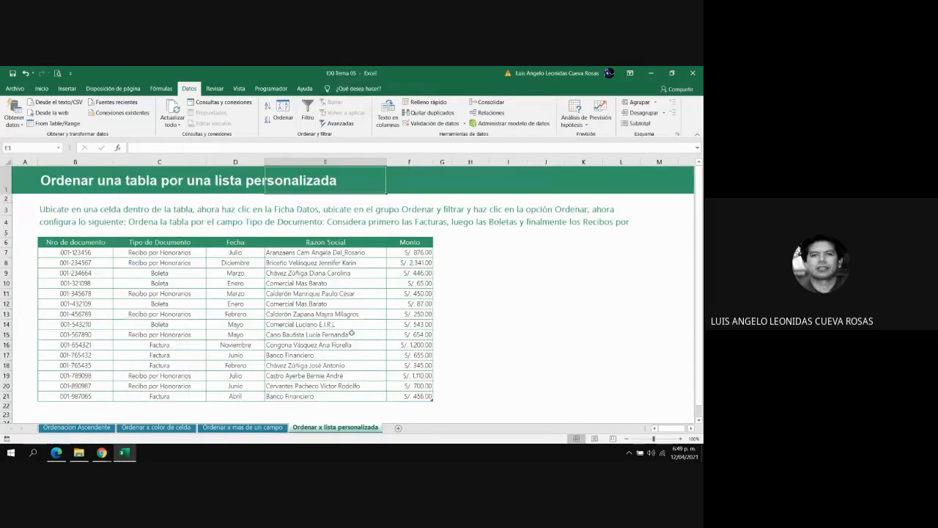
key("Left")
key("Left")
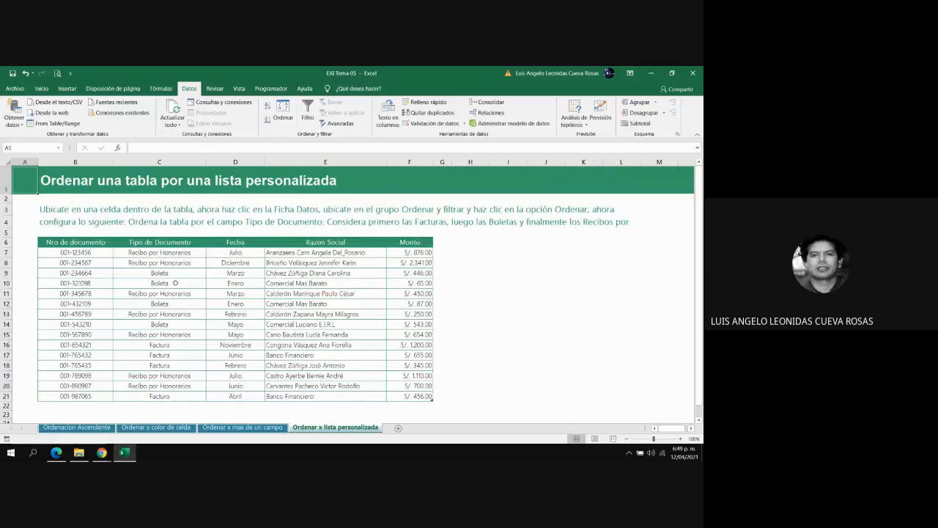
- Start a custom sort of the documents table with Tipo de Documento as the sort column
left_click(134, 271)
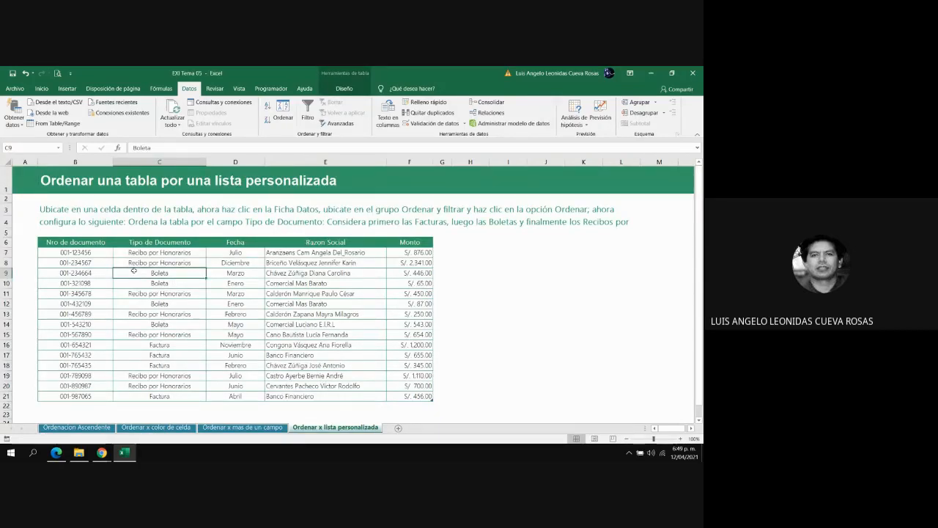
left_click(283, 112)
left_click_drag(442, 299, 442, 269)
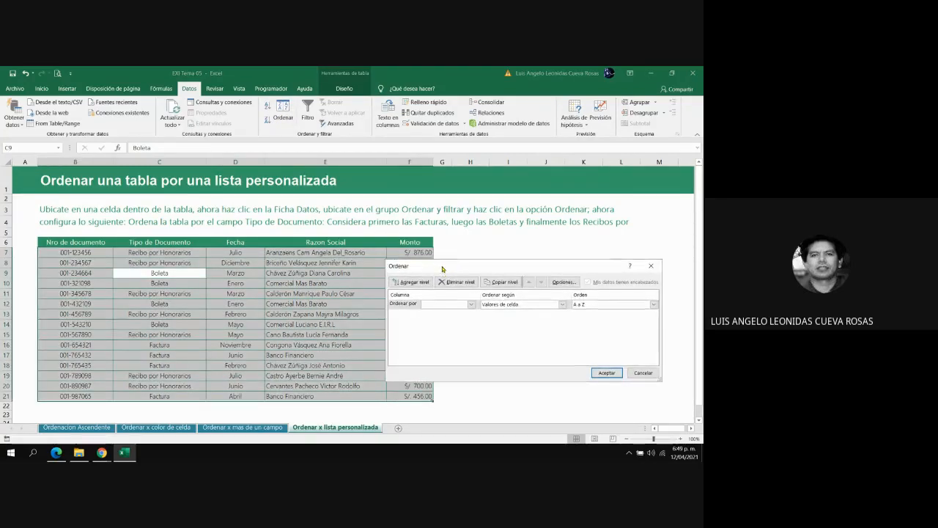
left_click(471, 303)
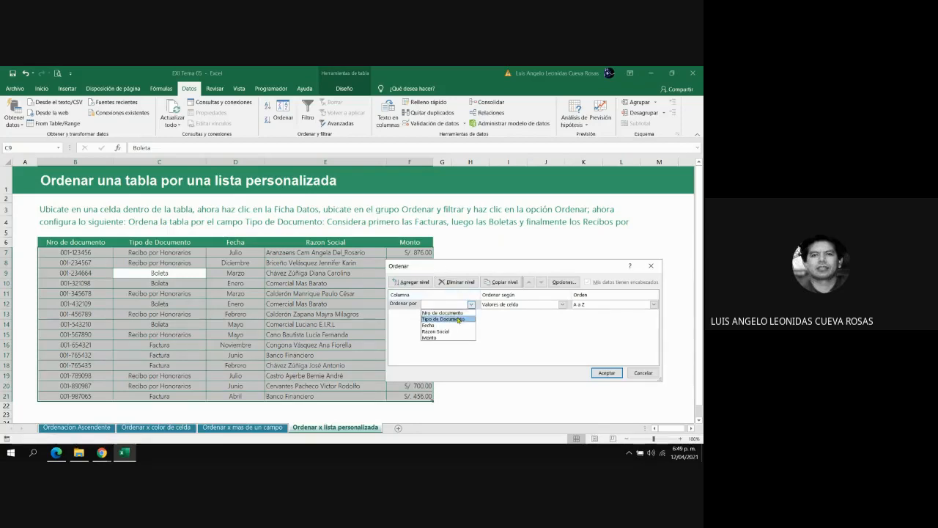
left_click(459, 320)
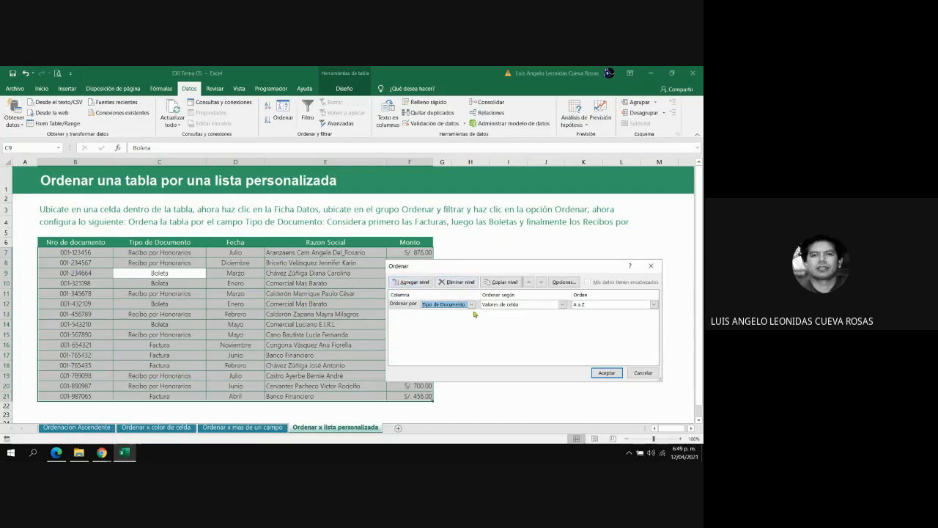
- Choose a custom list as the sort order and examine the entries of the predefined day and month lists
left_click(654, 305)
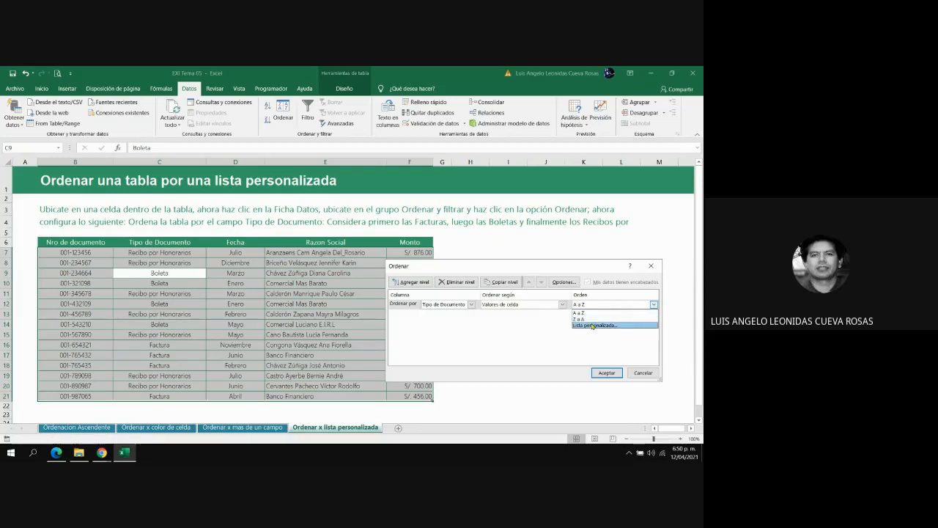
left_click(592, 325)
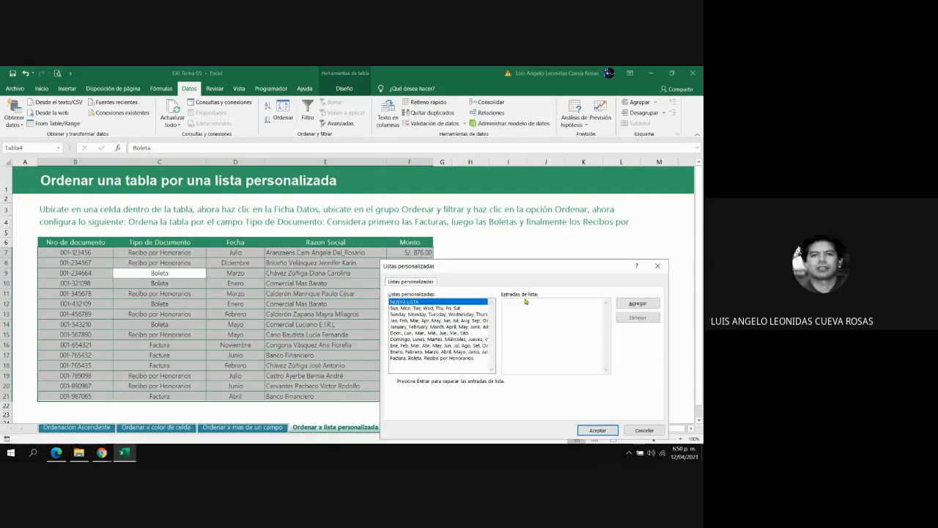
left_click_drag(499, 270, 522, 256)
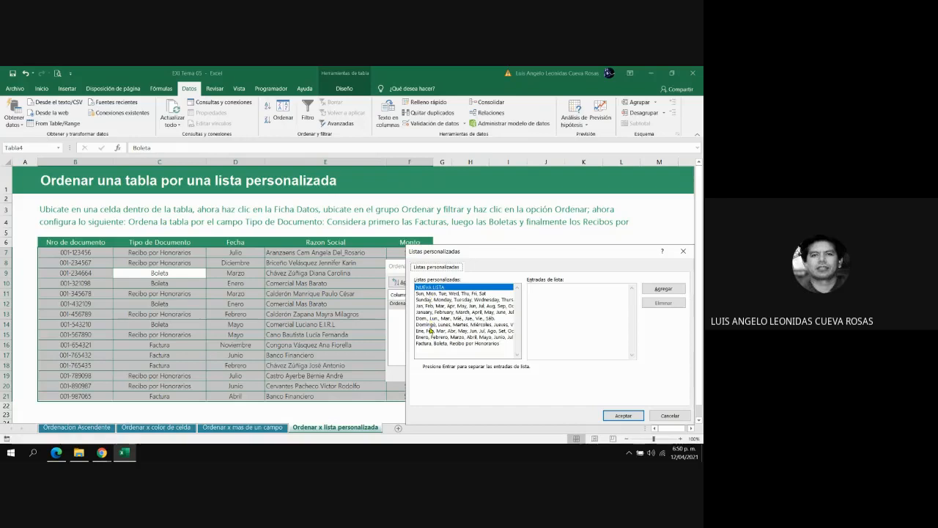
left_click(428, 294)
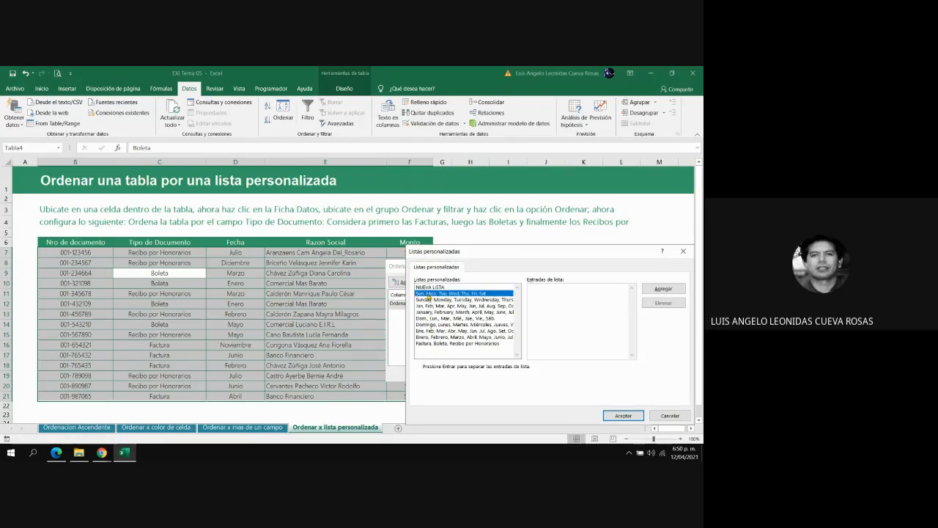
key("Down")
key("Down")
key("Down")
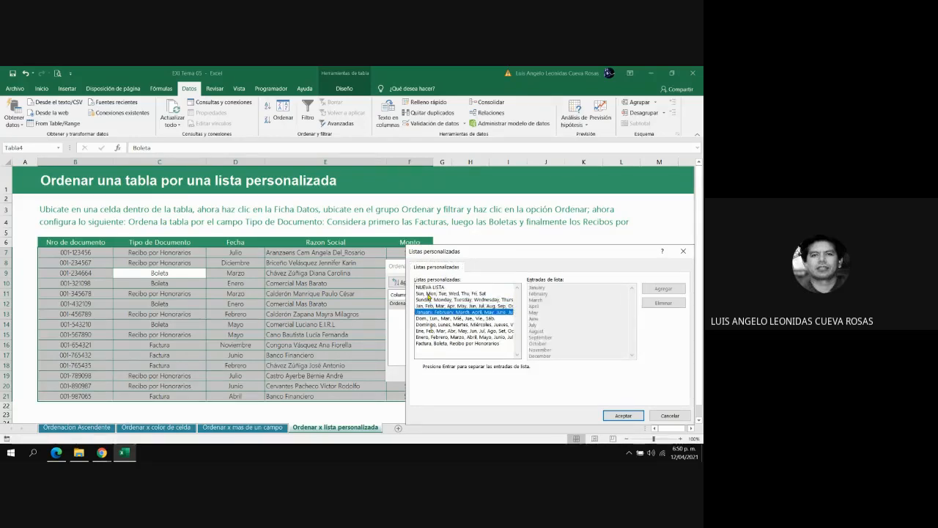
key("Down")
key("Down")
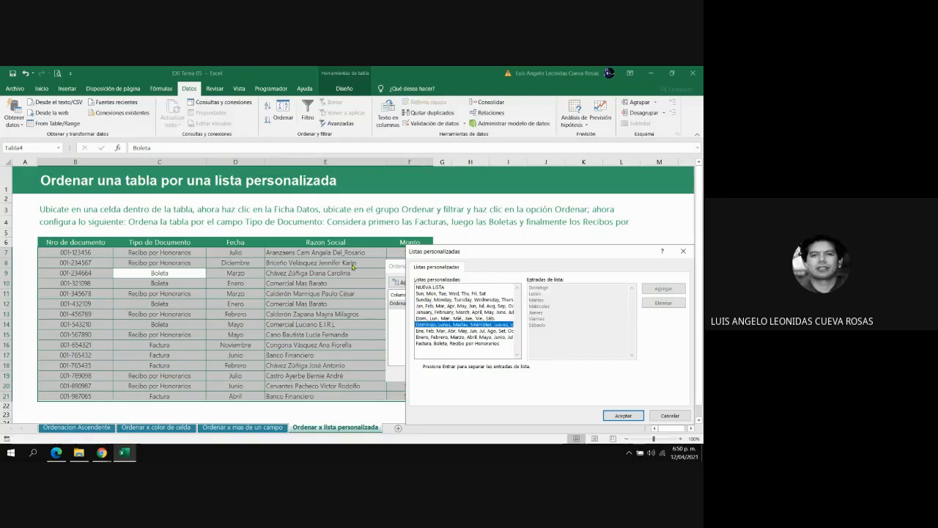
key("Down")
key("Down")
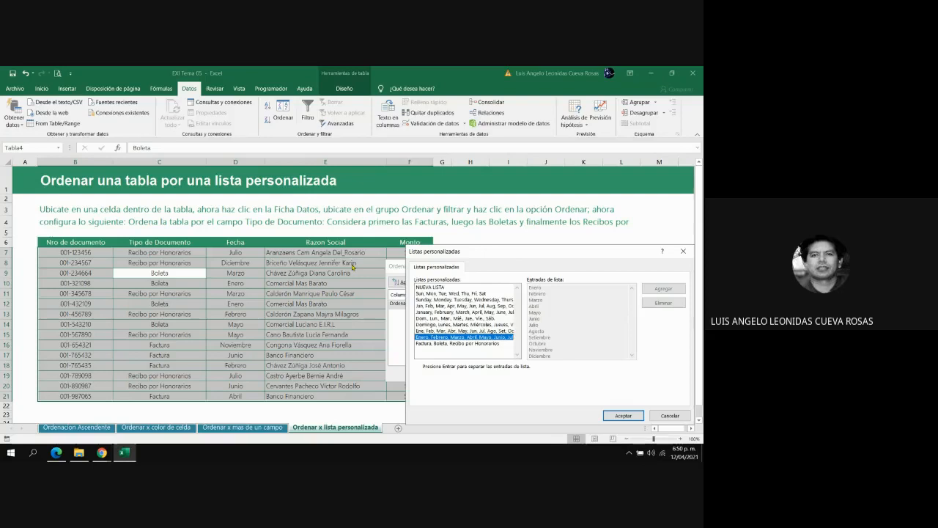
key("Up")
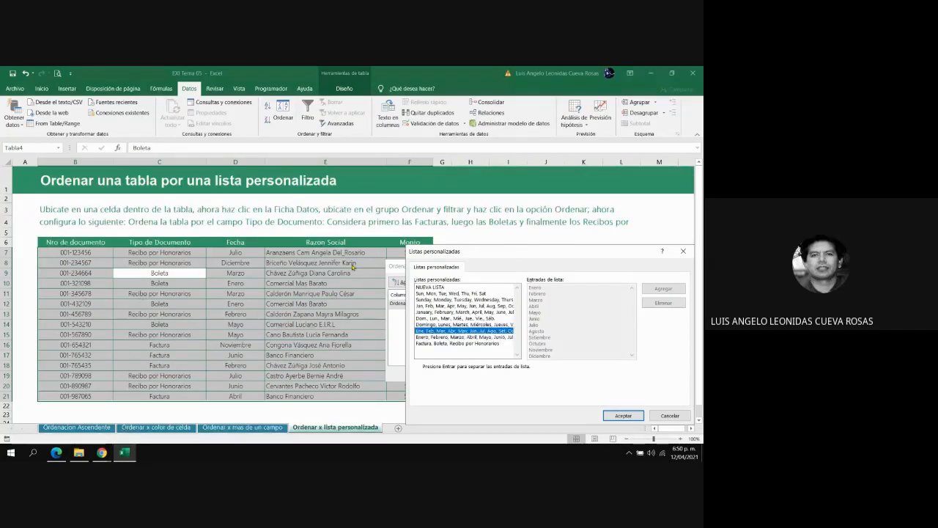
key("Up")
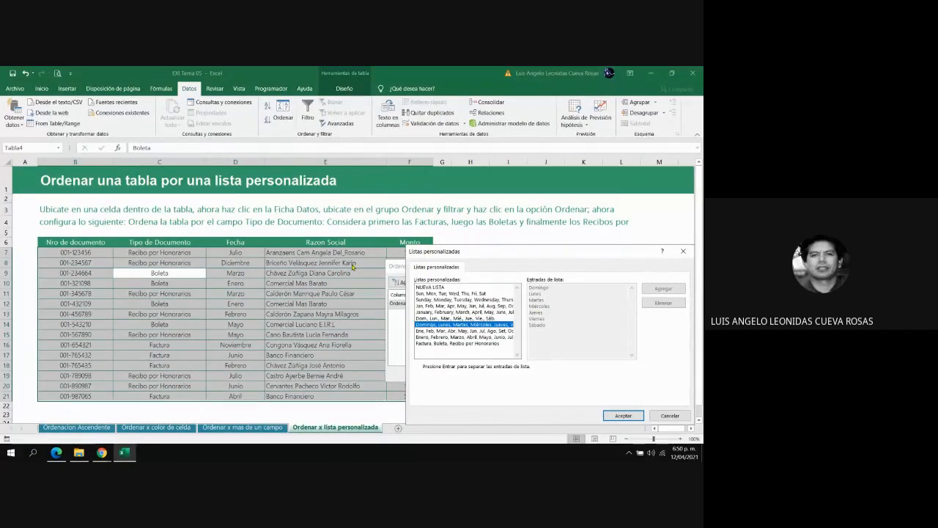
- Delete the existing Factura, Boleta, Recibo por Honorarios custom list and set the sort order to the Enero, Febrero, Marzo list
left_click(437, 343)
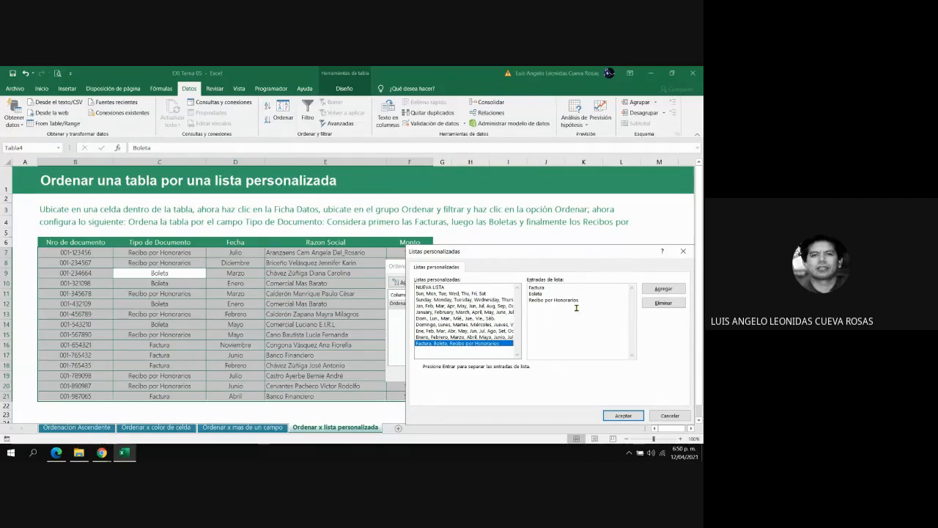
left_click(663, 302)
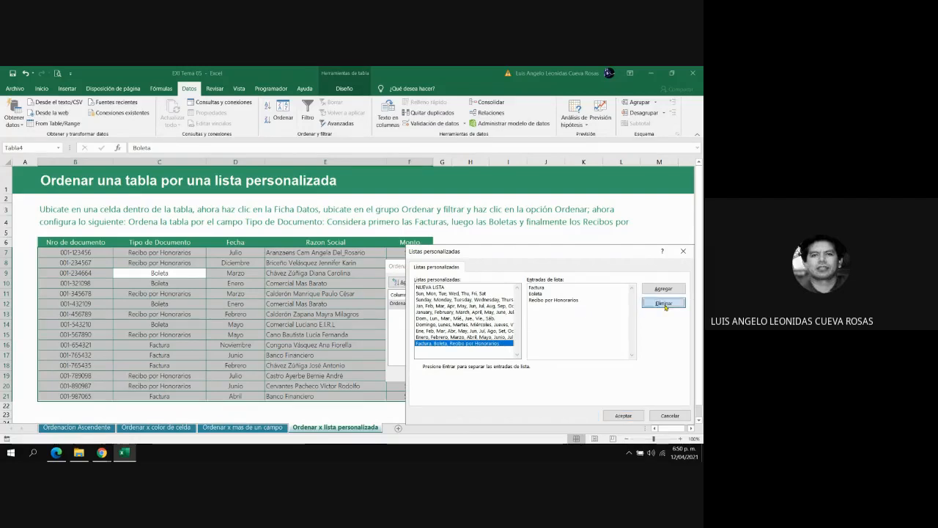
left_click(332, 286)
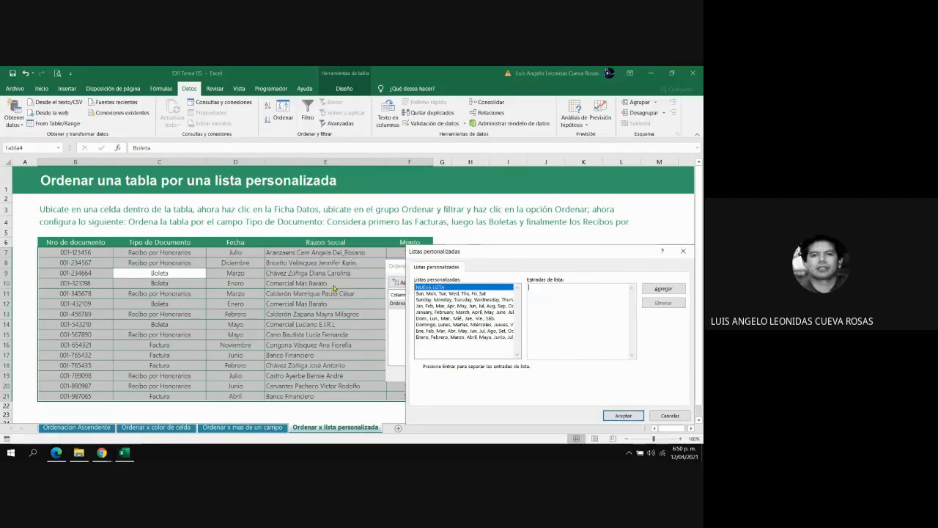
left_click(438, 337)
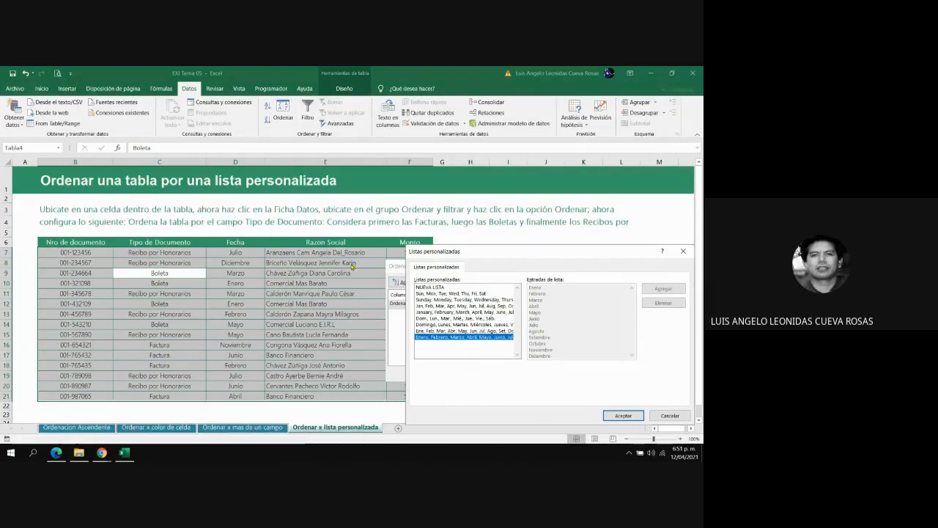
left_click(635, 416)
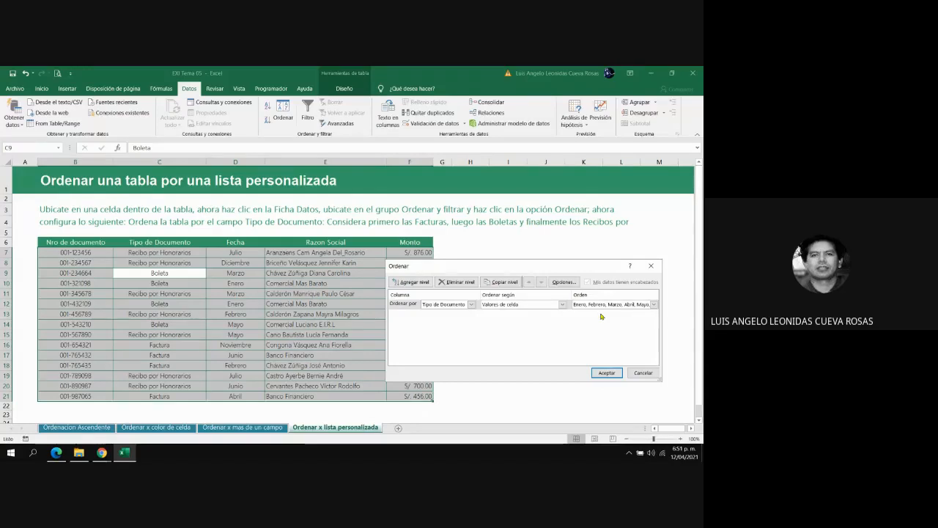
- Add a new custom list with the entries Factura, Boleta and Recibo por Honorarios for the sort order
left_click(653, 304)
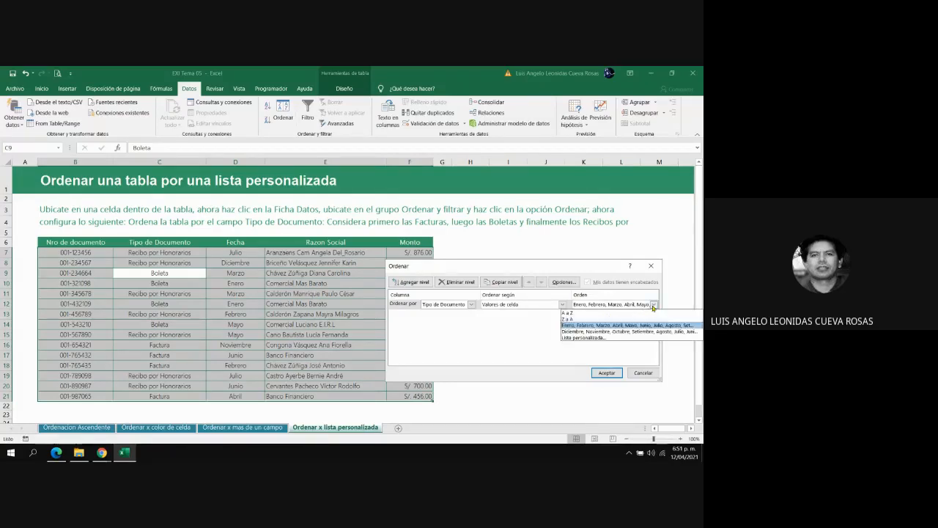
left_click(607, 337)
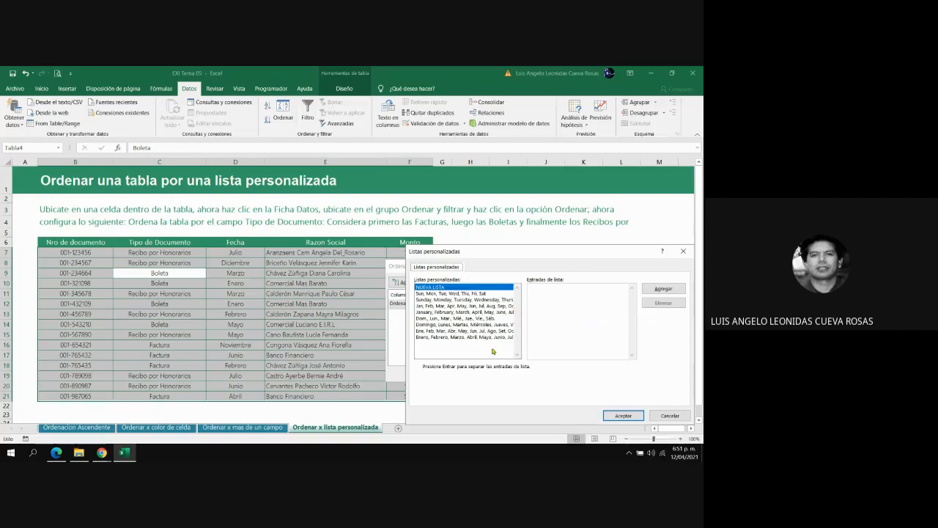
left_click(535, 300)
type("Factu")
type("ra")
key("BackSpace")
type("oleta Recibo por Honorario")
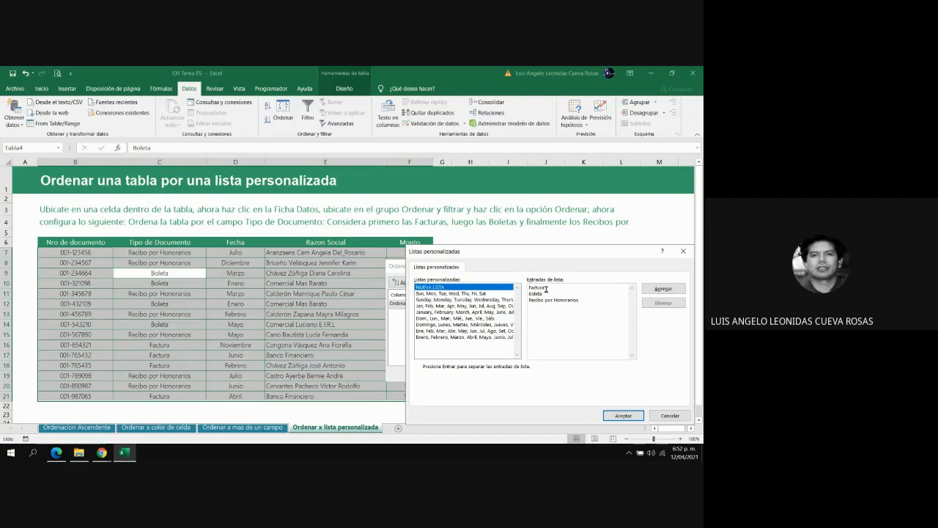
left_click(662, 292)
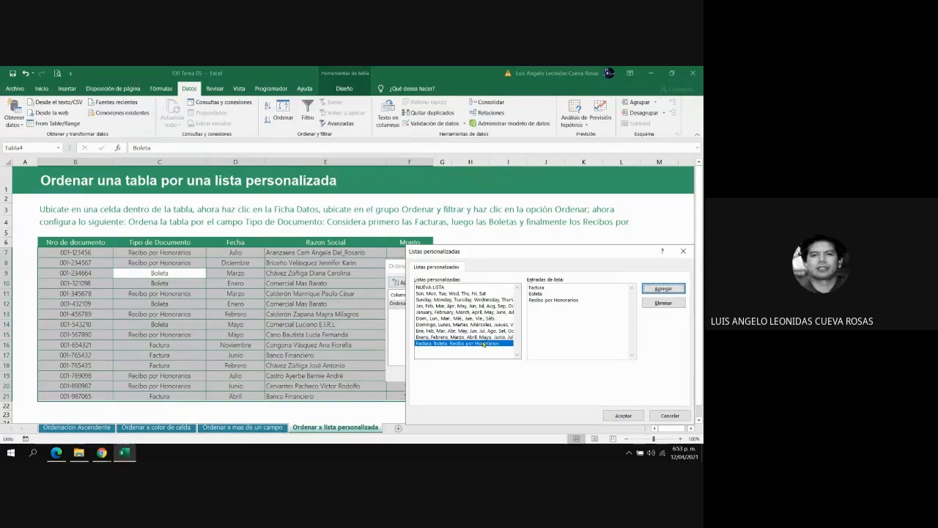
- Sort the table by Tipo de Documento using the Factura, Boleta, Recibo por Honorarios list, and review the sort settings
left_click(623, 416)
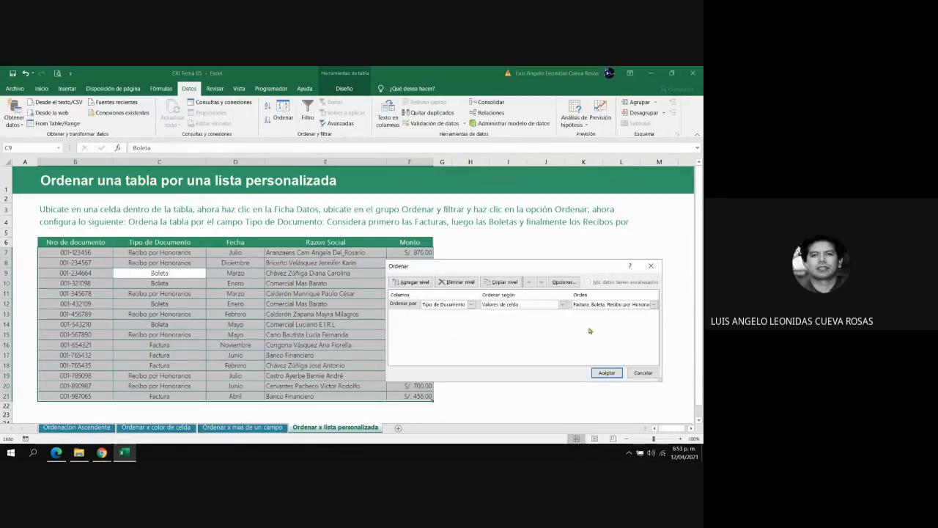
left_click(607, 373)
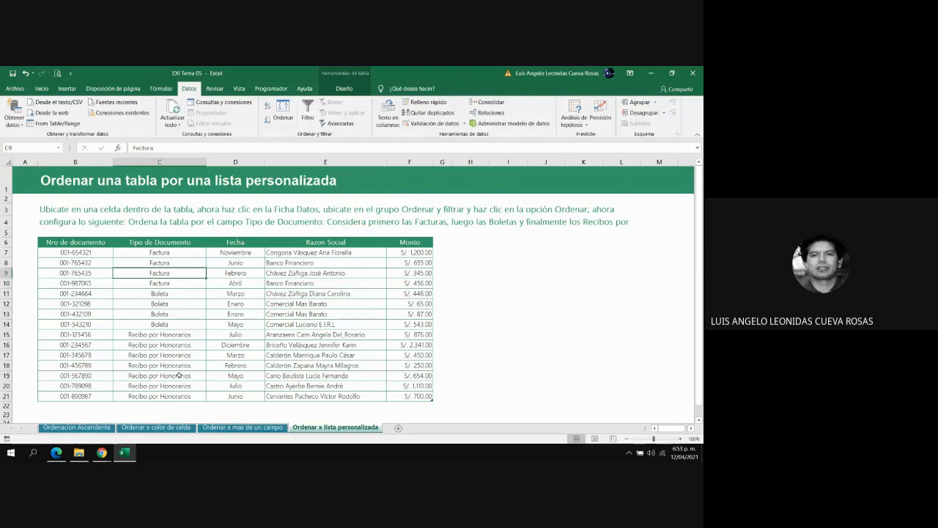
left_click(283, 112)
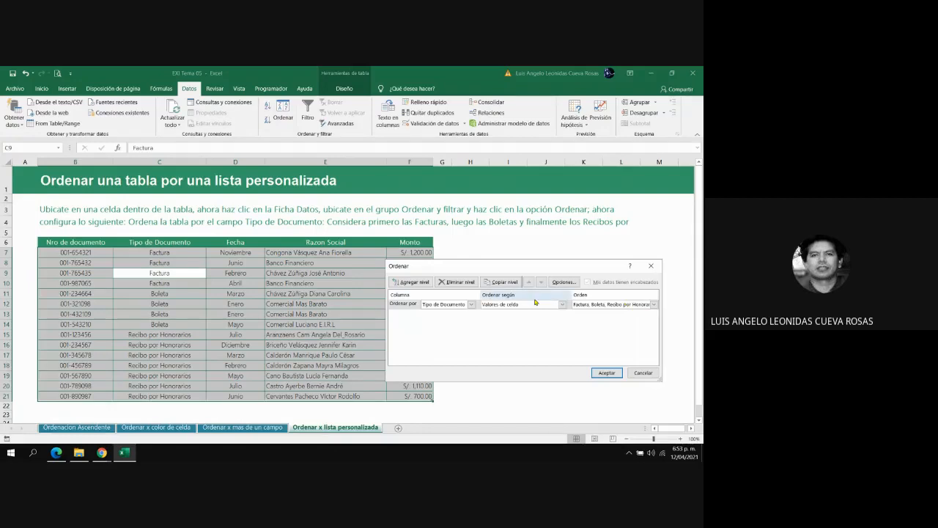
left_click(639, 375)
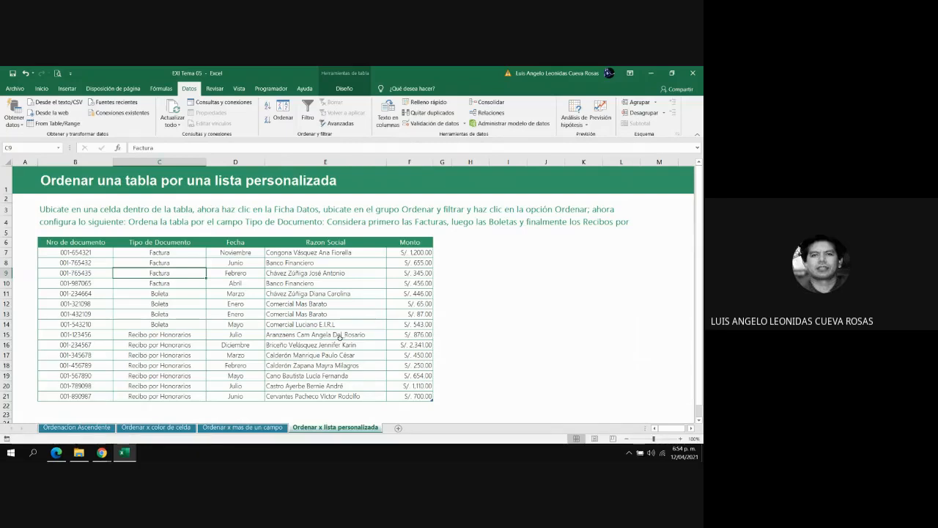
- Switch to File Explorer and open the EXI Practica 05 workbook from the Downloads folder
left_click(78, 454)
left_click(158, 229)
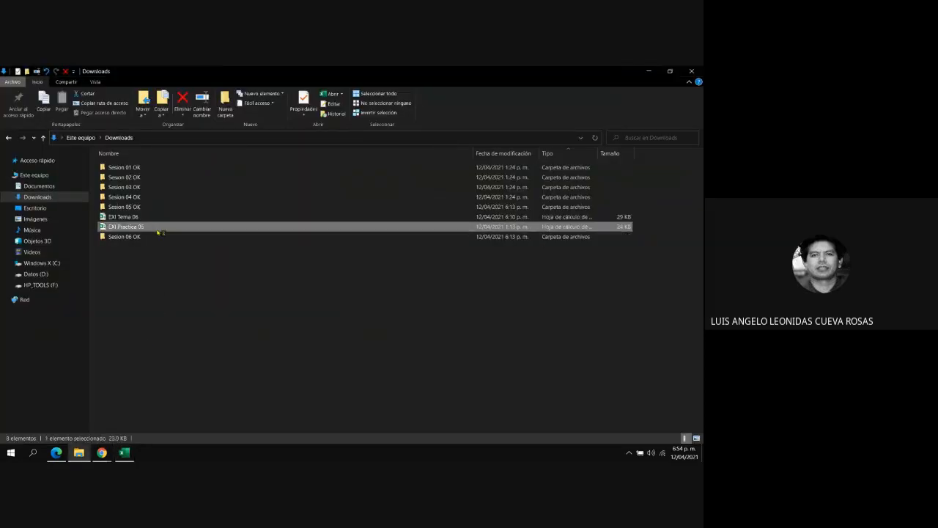
key("alt+Tab")
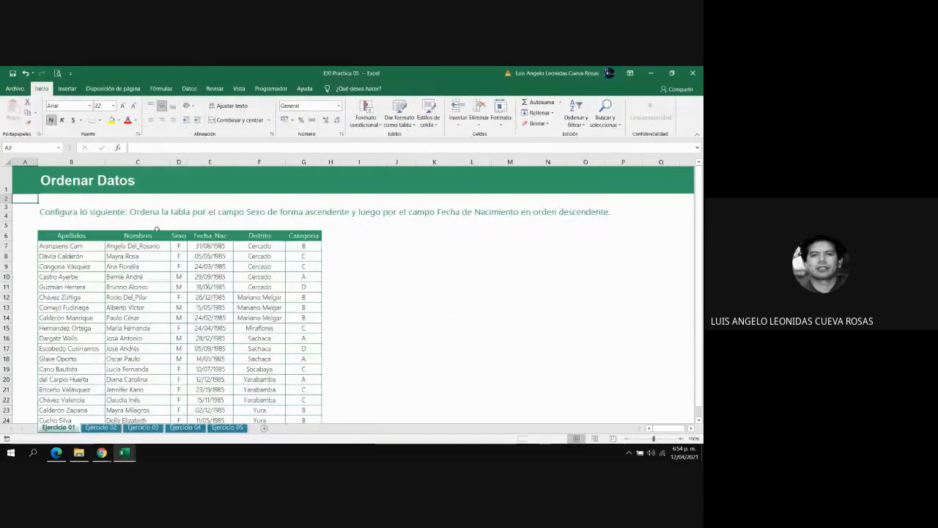
- Look through the Ejercicio 01 to Ejercicio 05 sheets to read the instructions of each sorting exercise
left_click(101, 427)
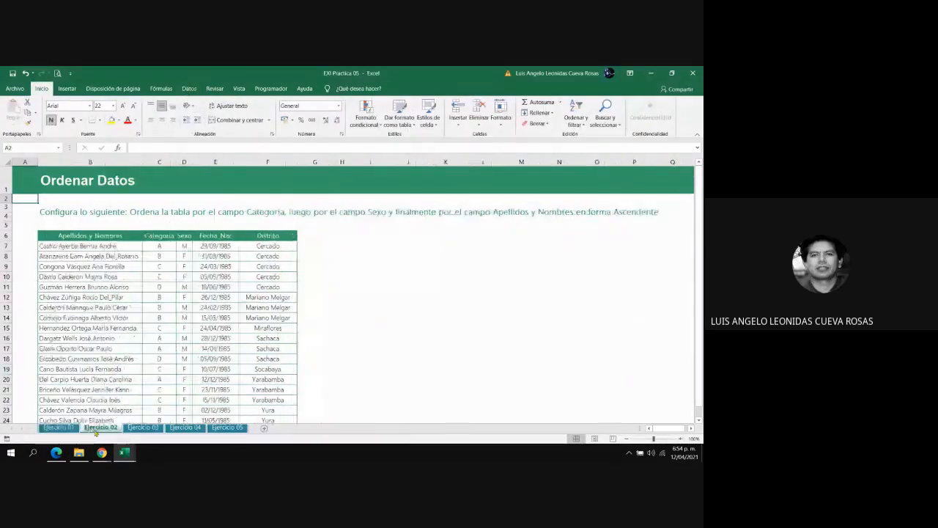
left_click(143, 428)
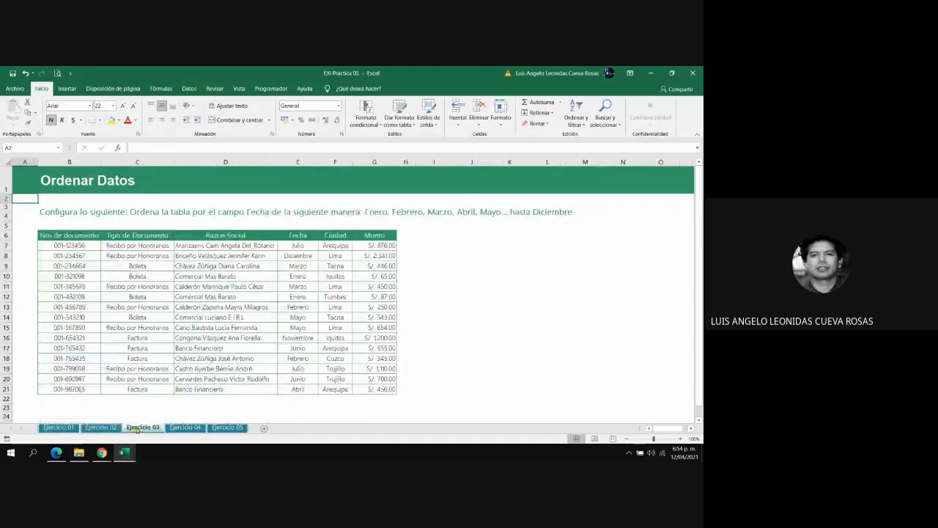
left_click(173, 428)
left_click(227, 428)
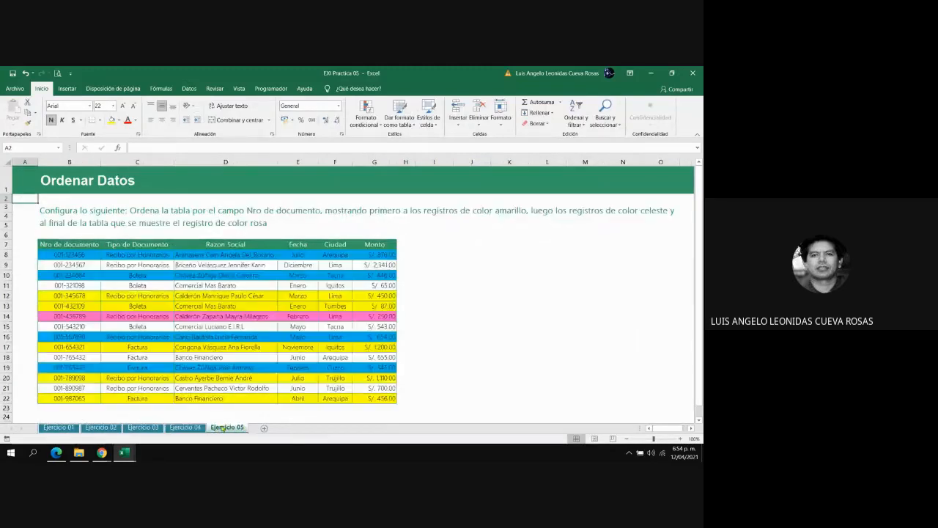
left_click(190, 429)
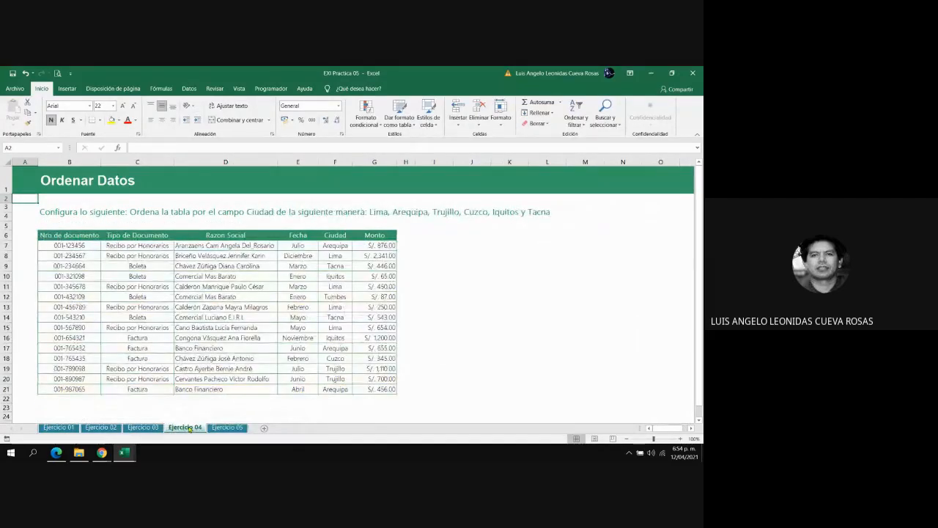
left_click(143, 428)
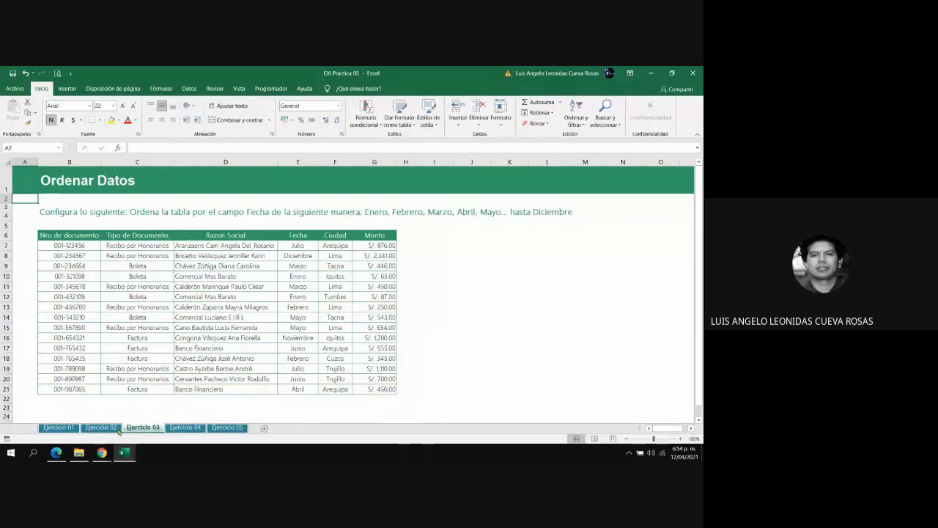
left_click(110, 429)
left_click(59, 427)
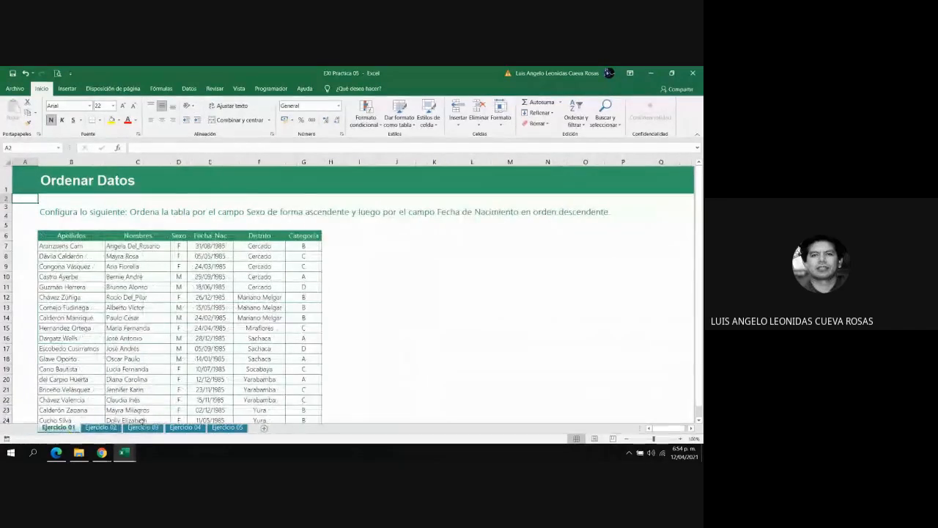
left_click(150, 430)
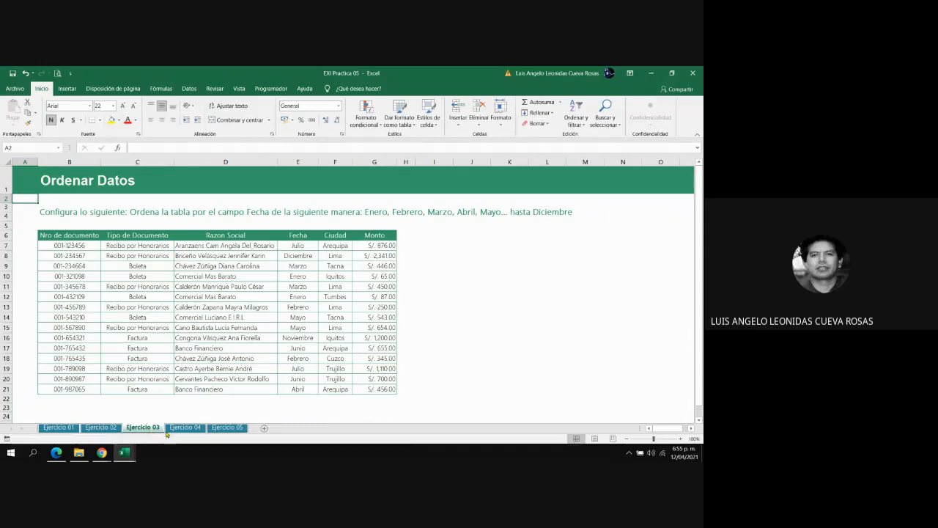
left_click(185, 428)
left_click(227, 427)
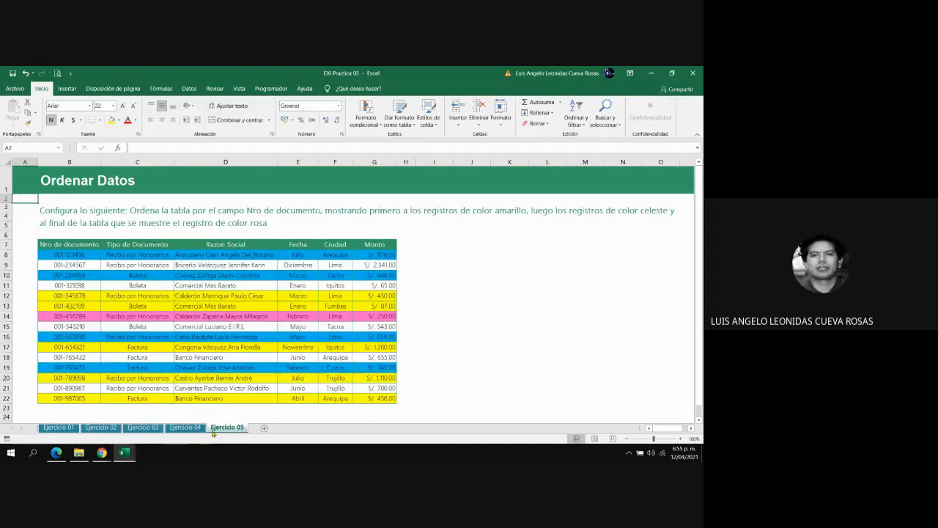
left_click(69, 428)
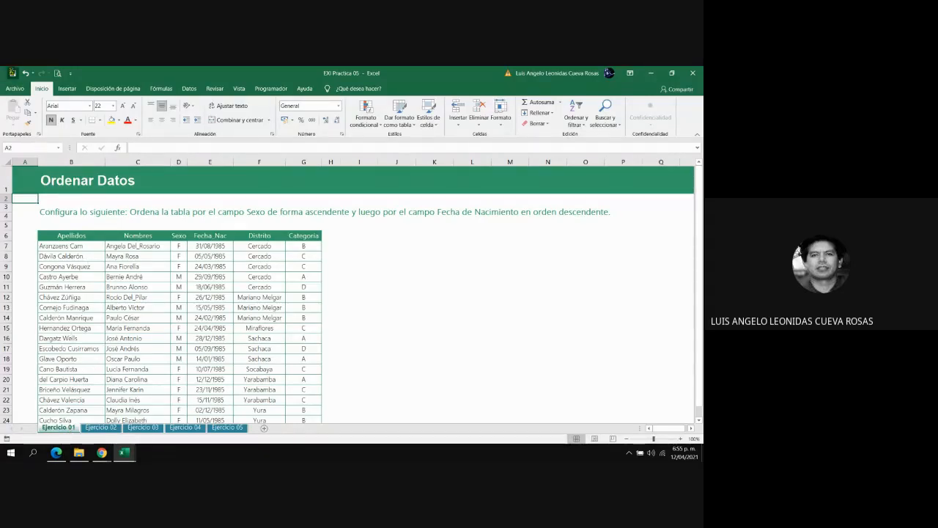
- Close the EXI Practica 05 workbook and then EXI Tema 05, discarding the changes made to EXI Tema 05
left_click(693, 74)
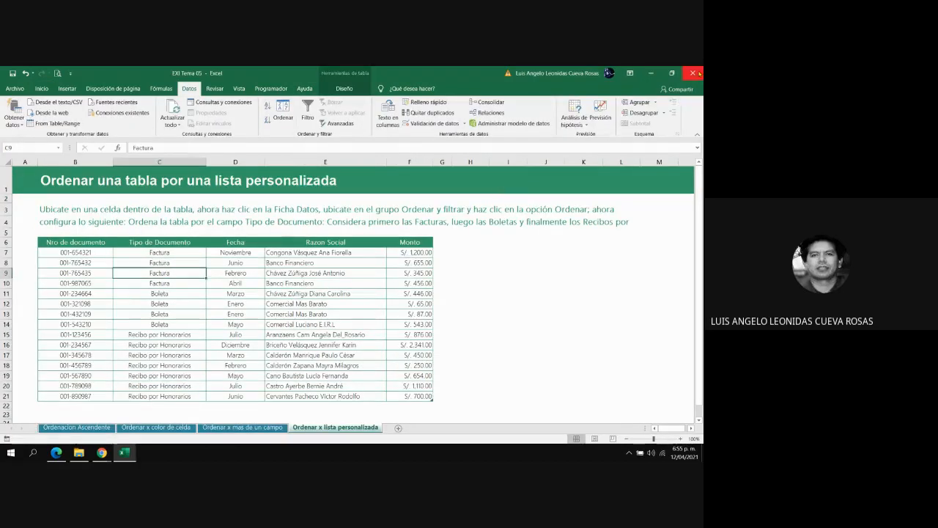
left_click(693, 73)
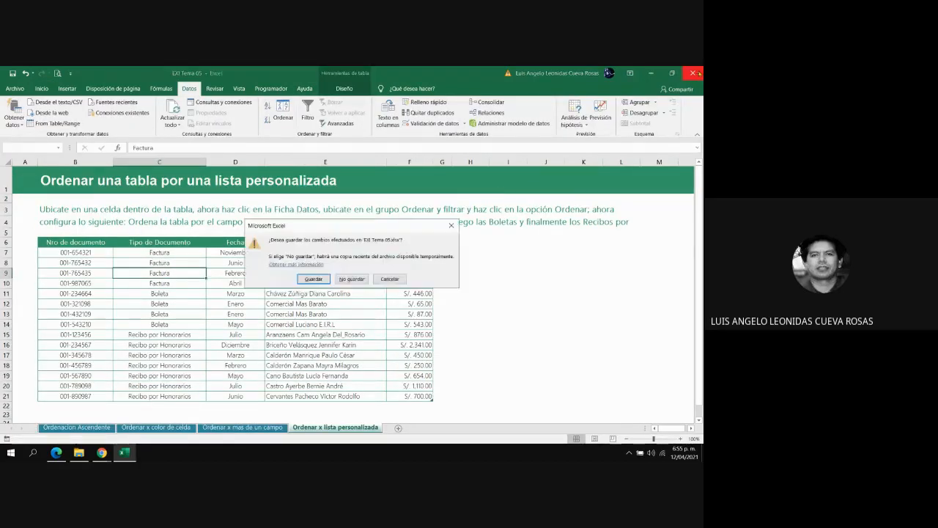
left_click(351, 279)
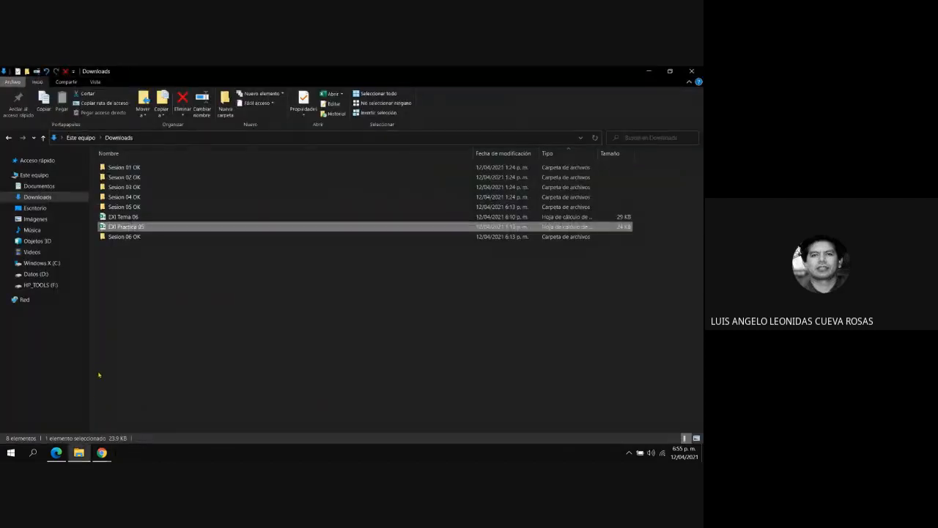
- Open the EXI Tema 06 workbook from the Downloads folder
left_click(134, 219)
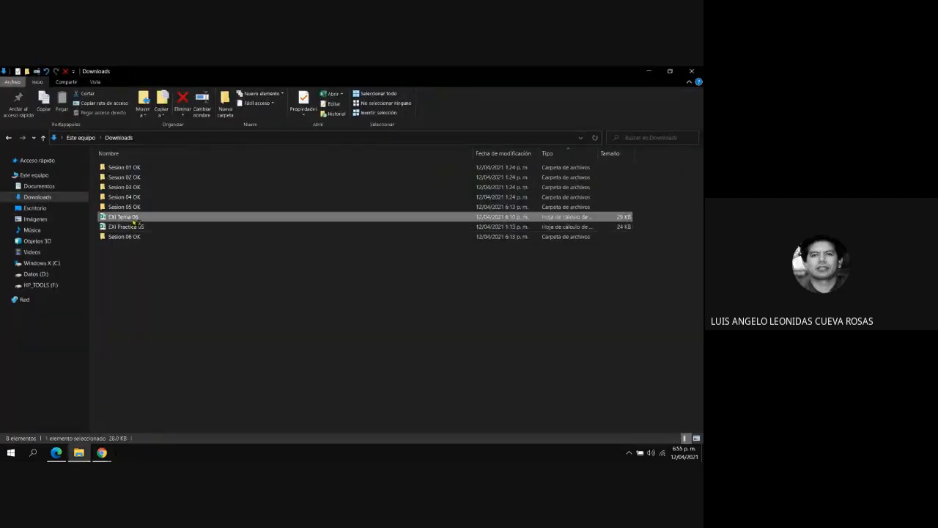
double_click(134, 220)
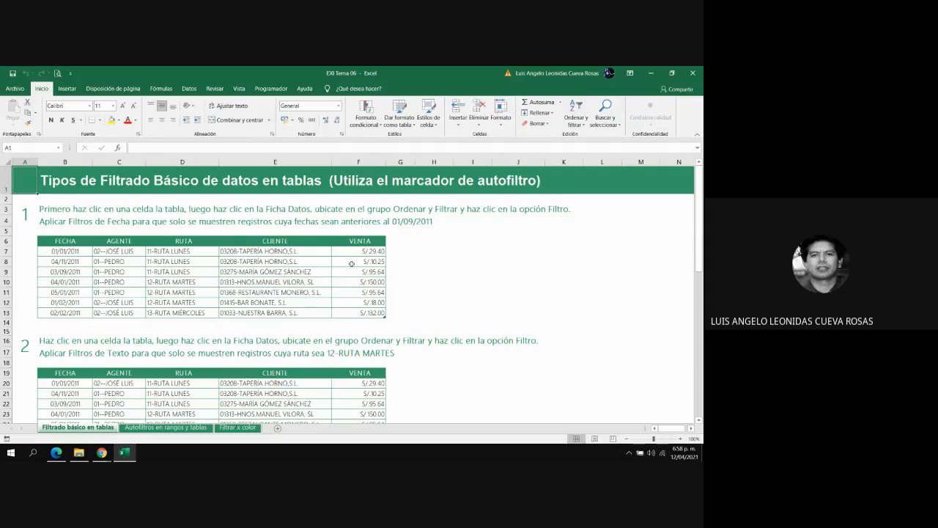
left_click(439, 293)
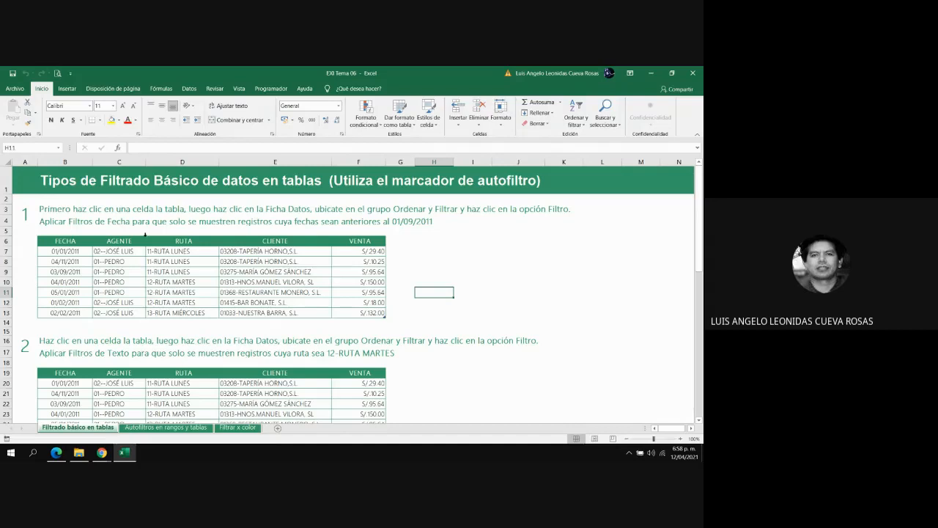
- Turn on filtering for the first table on the Filtrado básico en tablas sheet
left_click(121, 253)
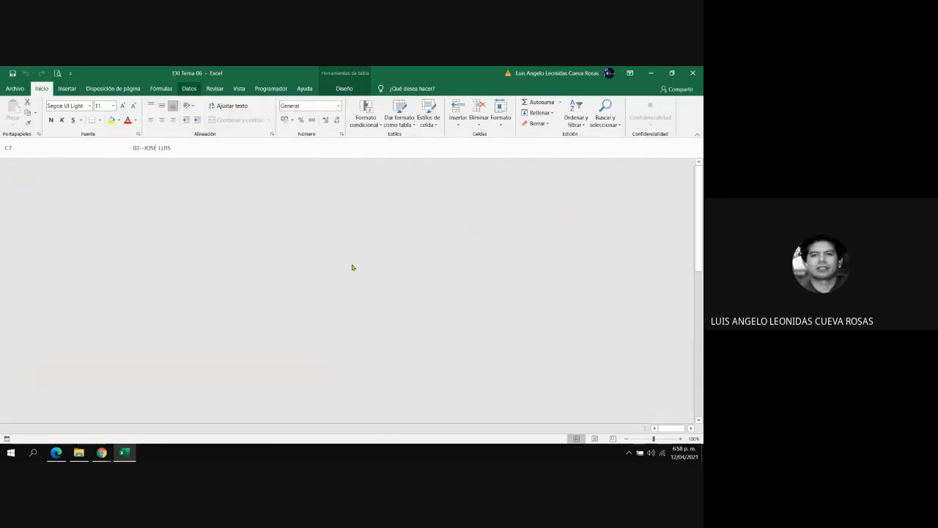
left_click(342, 261)
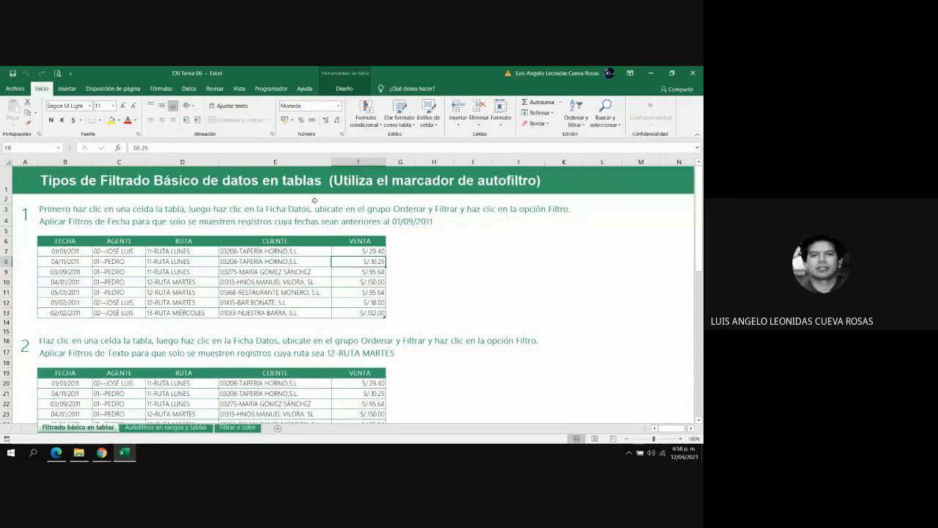
left_click(189, 89)
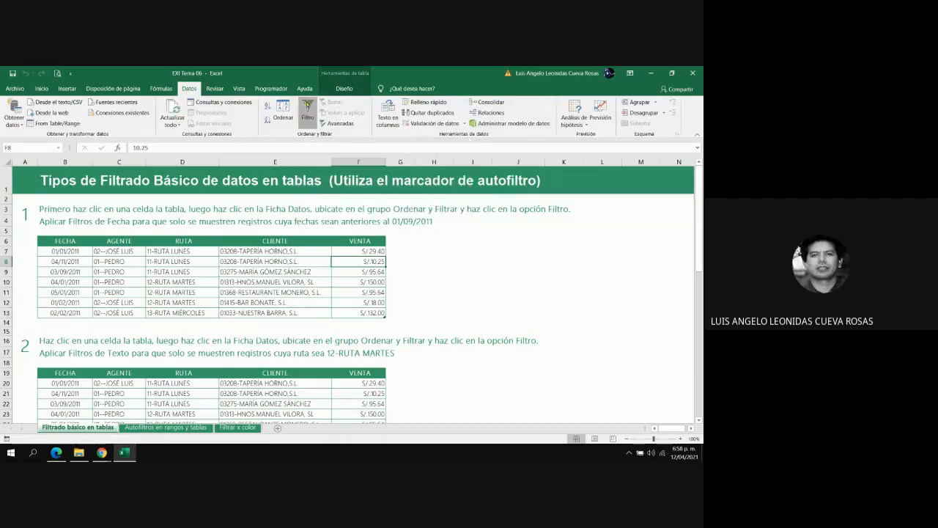
left_click(307, 114)
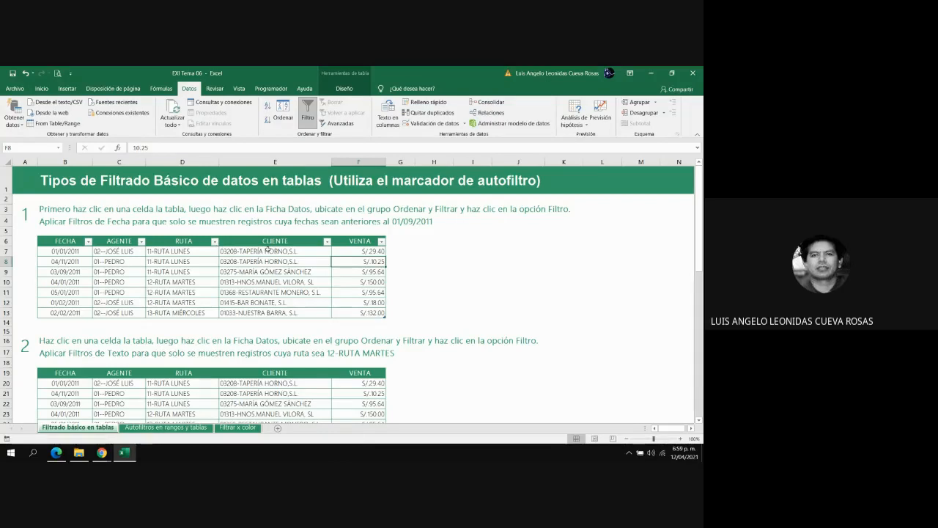
- Examine the filter options of the first table's FECHA column, including the date filters, and those of the AGENTE column
left_click(88, 242)
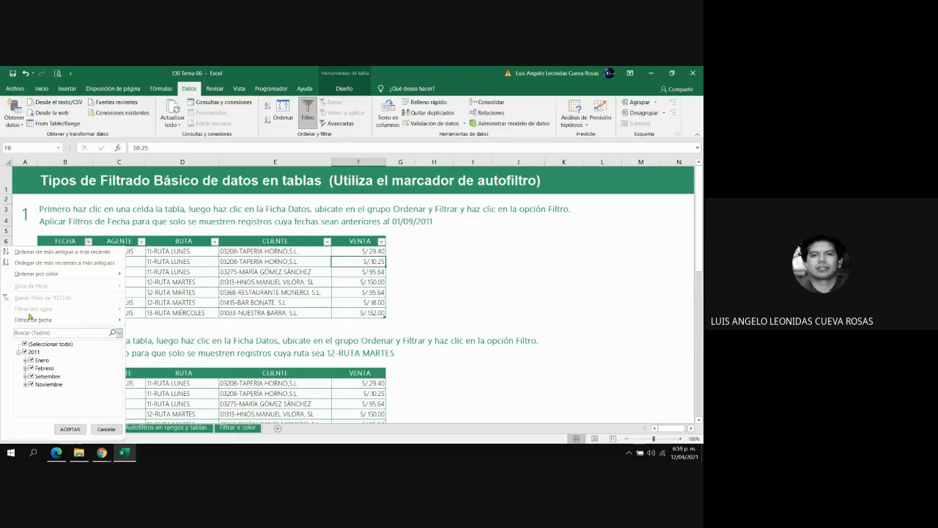
mouse_move(38, 319)
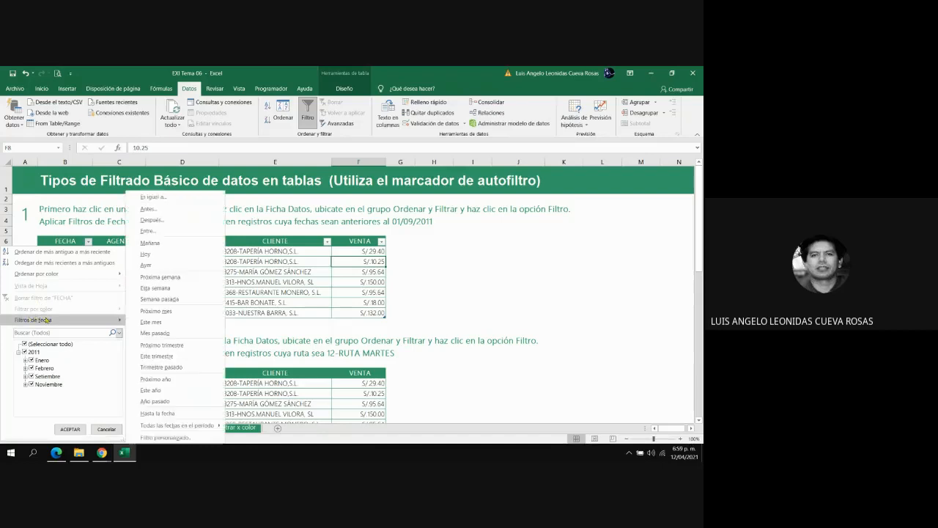
left_click(327, 270)
left_click(142, 242)
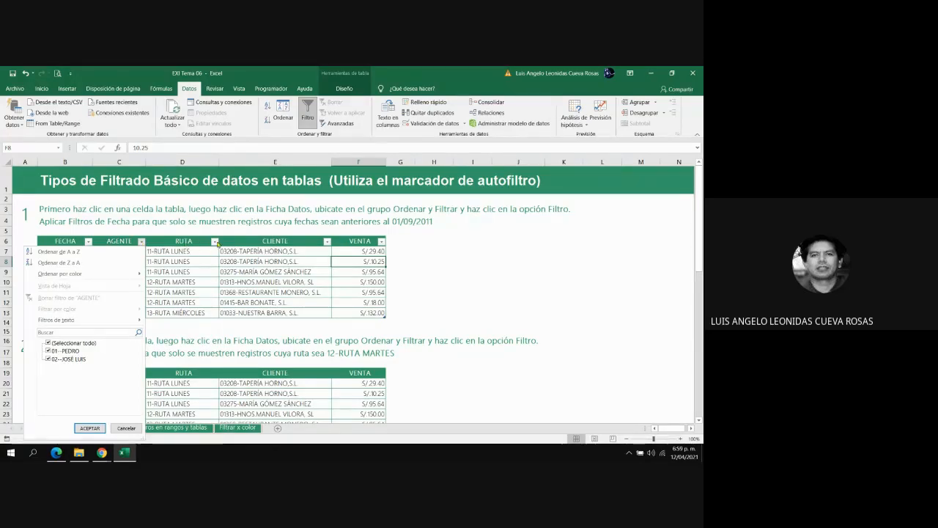
left_click(382, 242)
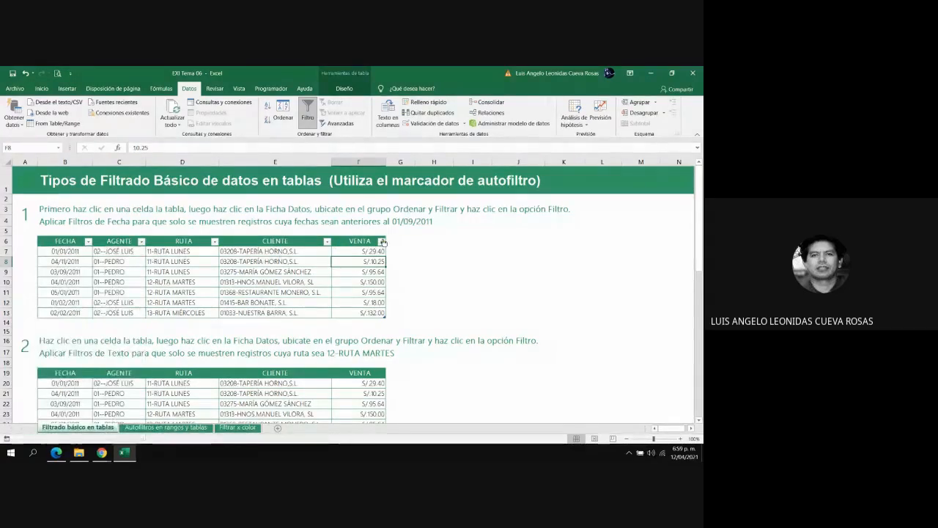
left_click(382, 241)
mouse_move(309, 325)
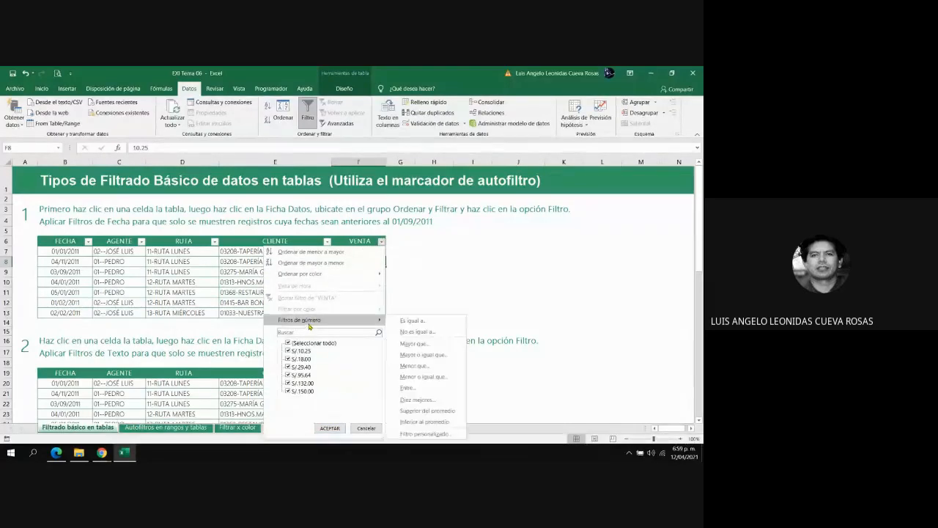
left_click(236, 292)
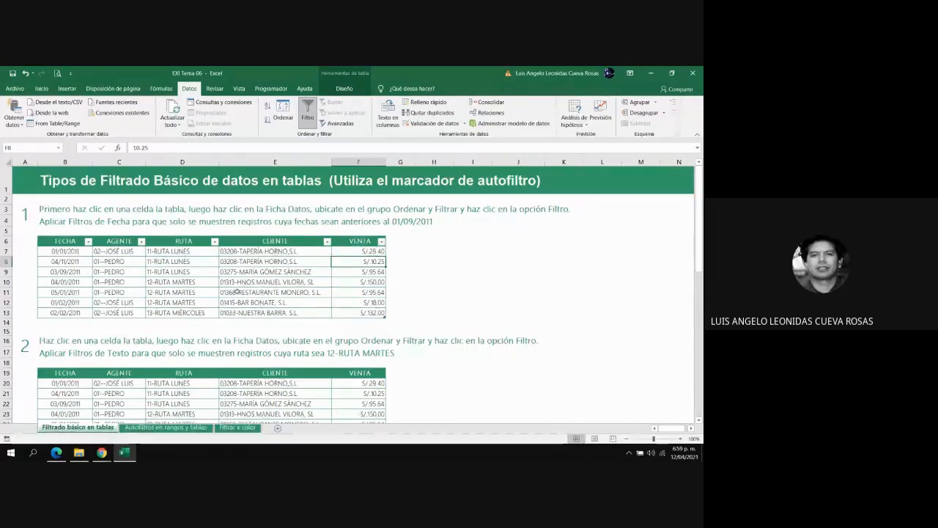
- Filter the FECHA column of the exercise 1 table to show only records with dates before 01/09/2011
left_click(113, 271)
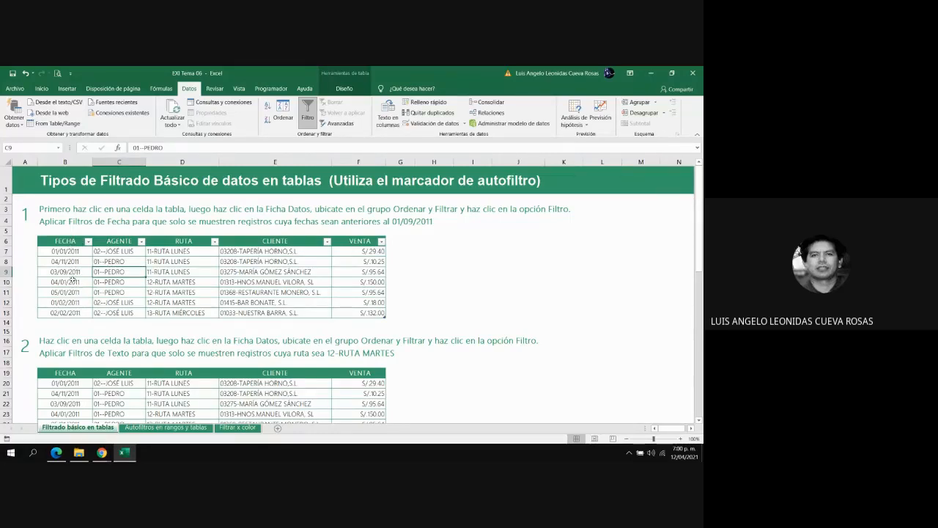
left_click(88, 241)
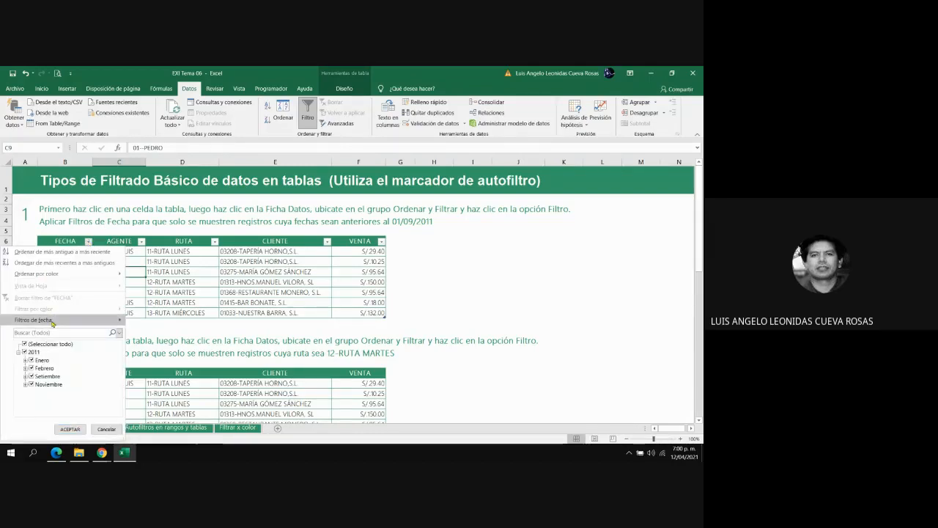
mouse_move(52, 324)
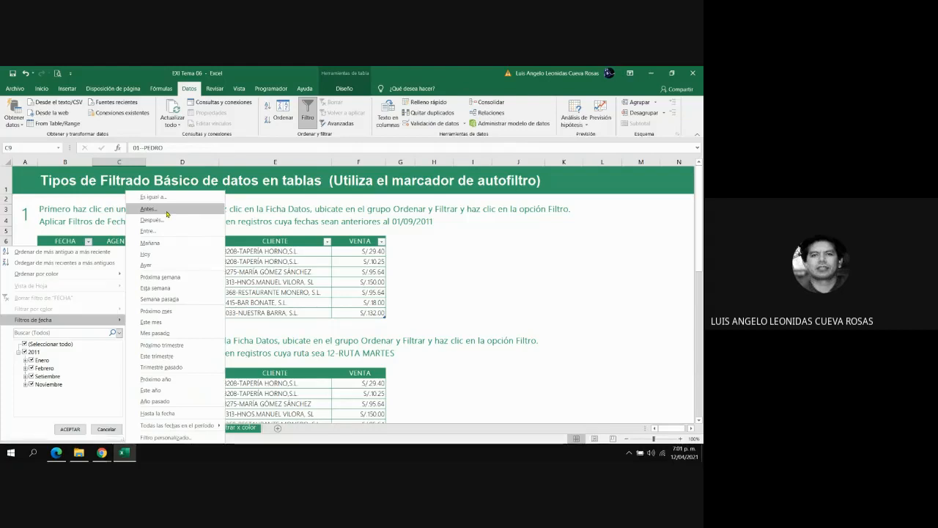
left_click(168, 213)
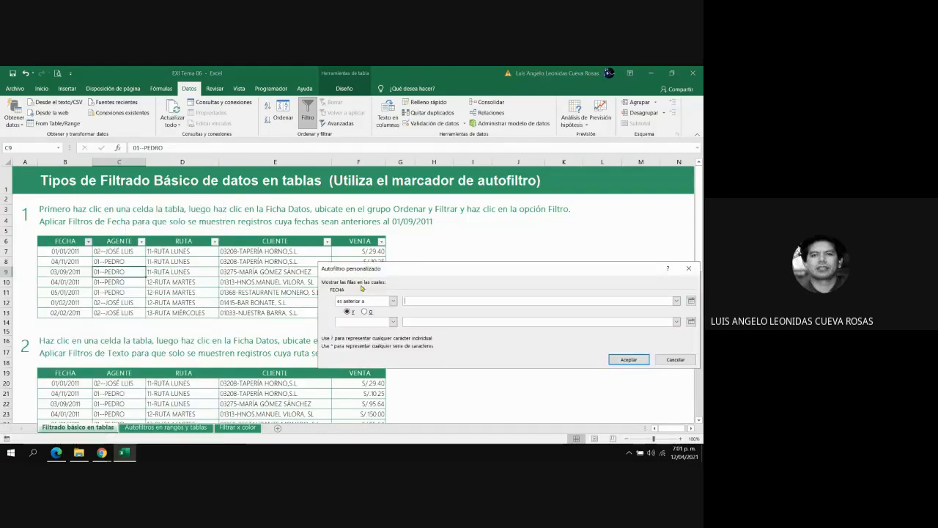
left_click_drag(379, 271, 280, 263)
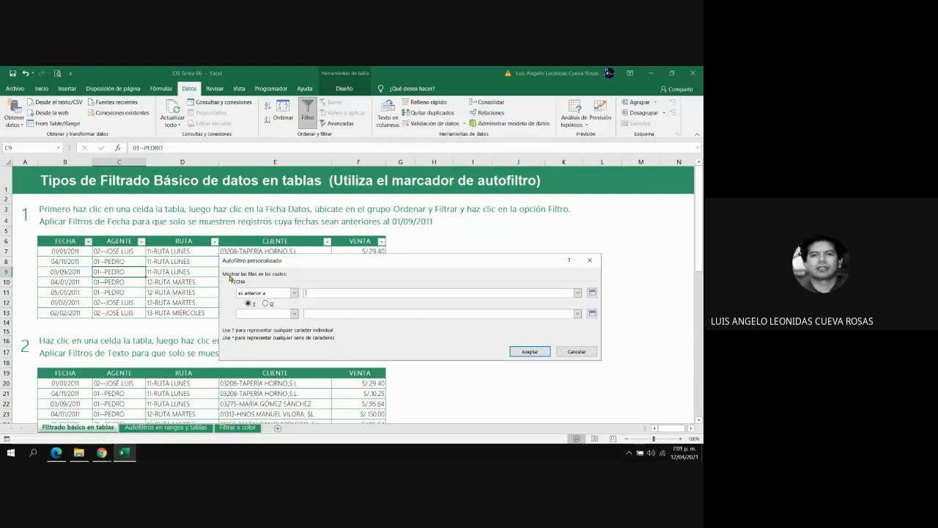
left_click(294, 293)
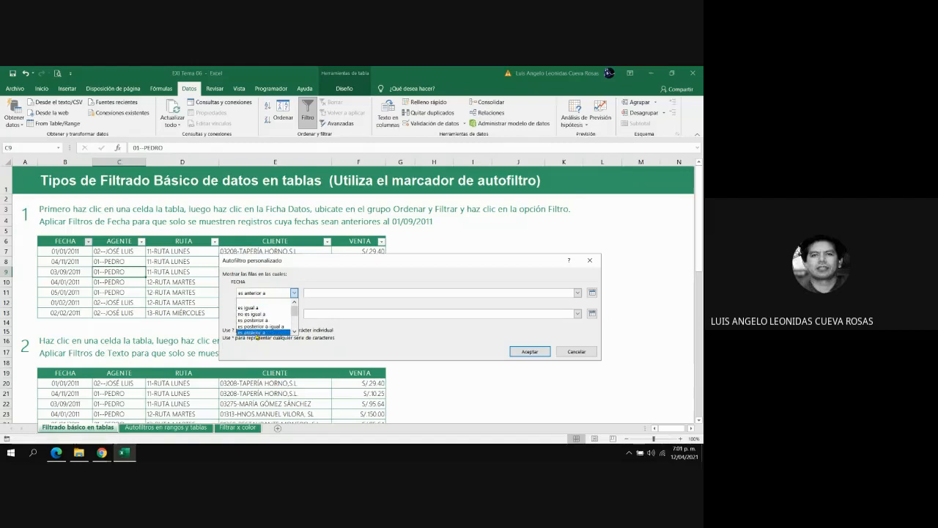
left_click(257, 333)
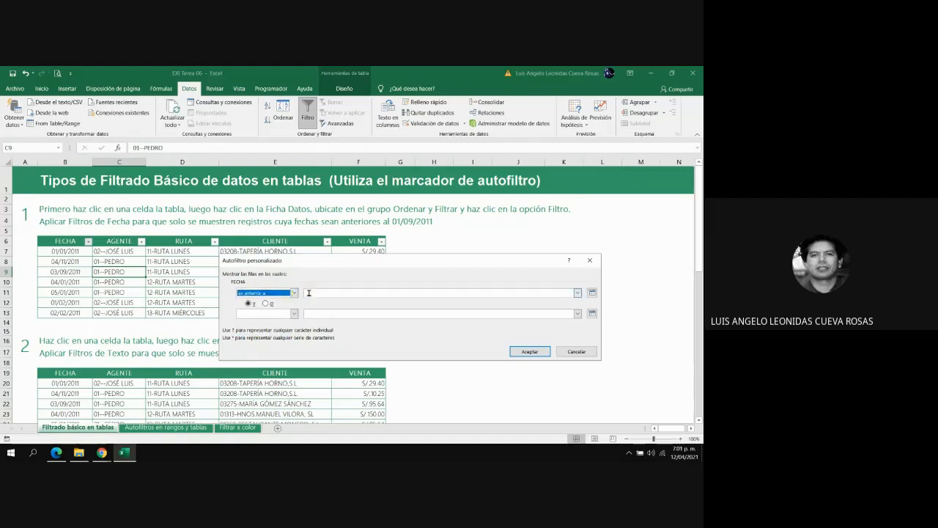
left_click(309, 293)
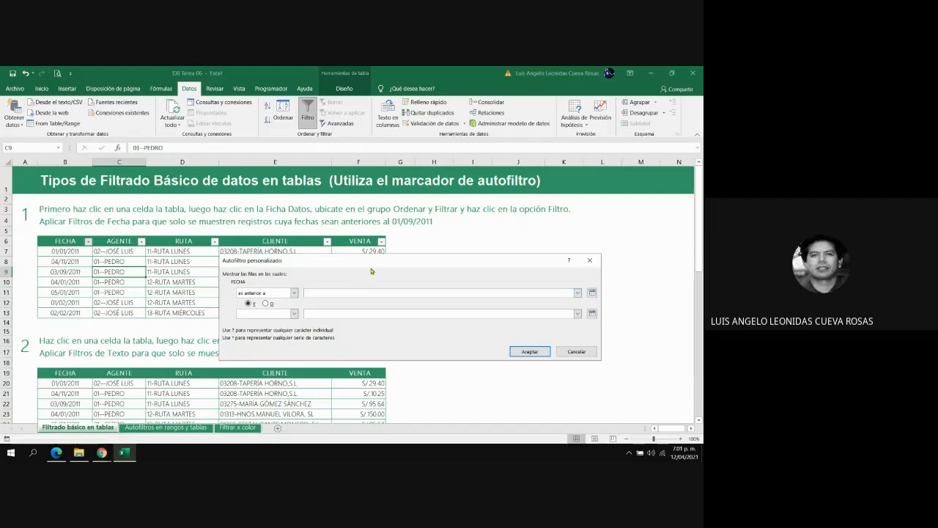
type("01/09/2011")
left_click(533, 352)
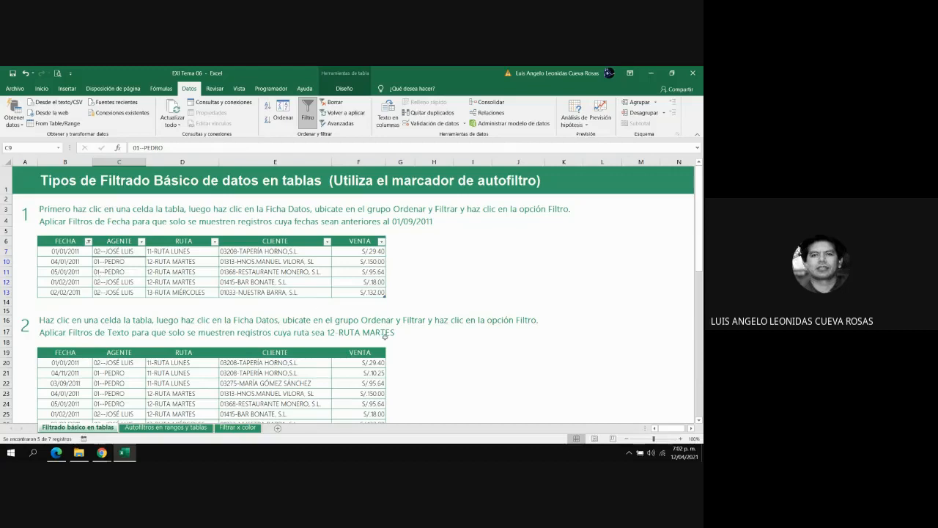
- Turn on the autofilter for the exercise 2 table
left_click(24, 324)
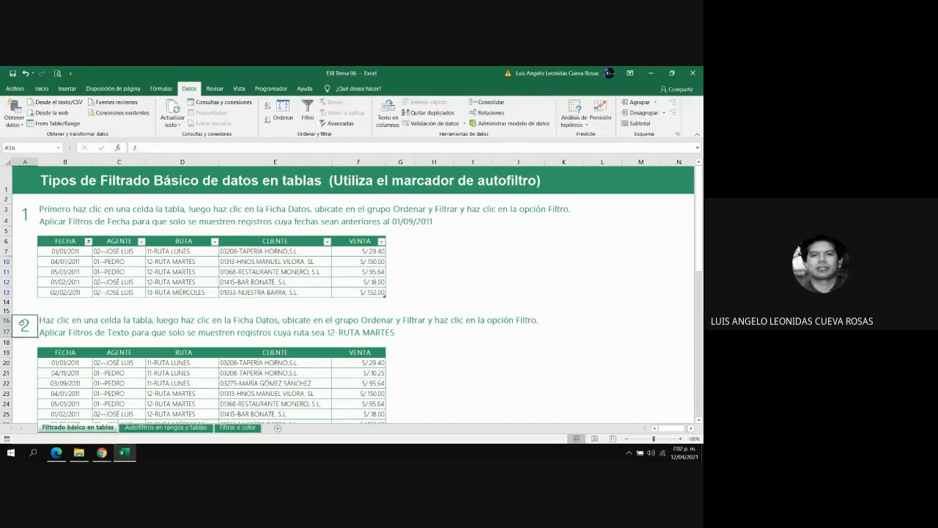
left_click(25, 353)
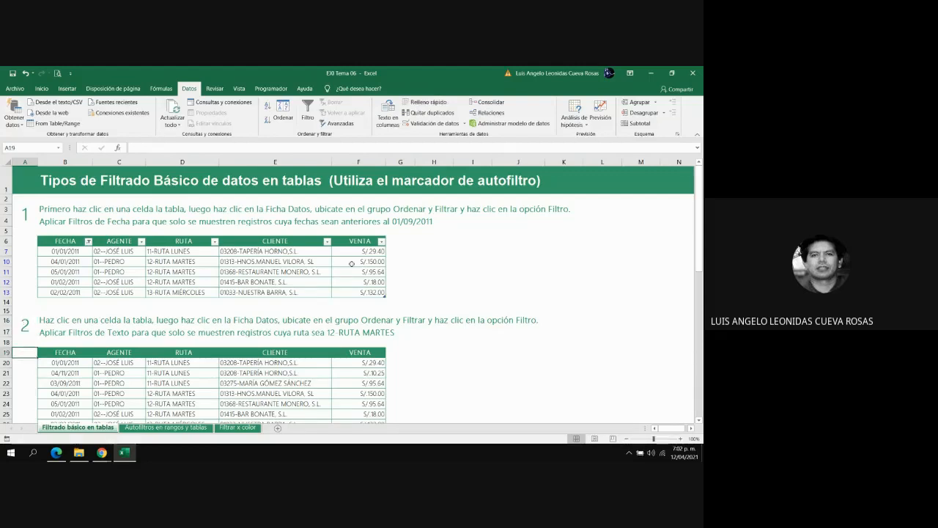
key("Down")
key("Down")
key("Down")
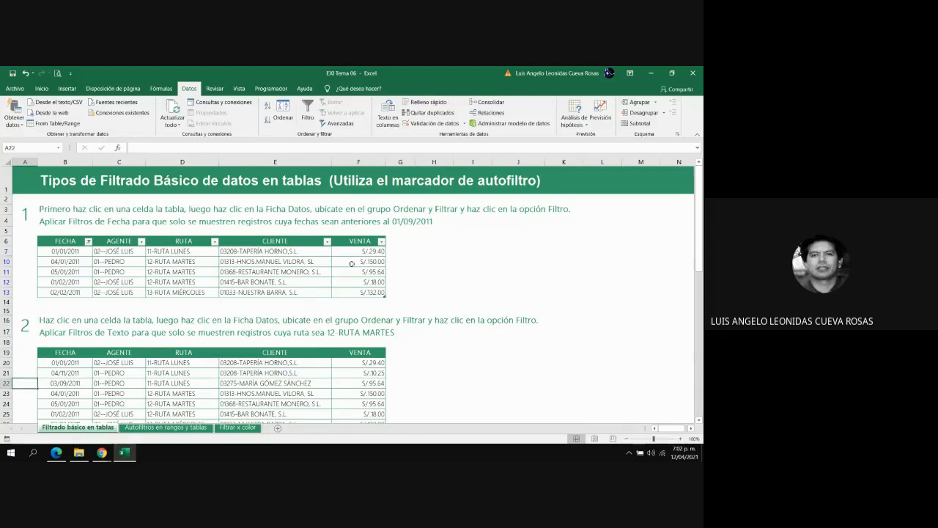
key("Down")
key("Down")
key("Down")
key("Down")
key("Down")
key("Down")
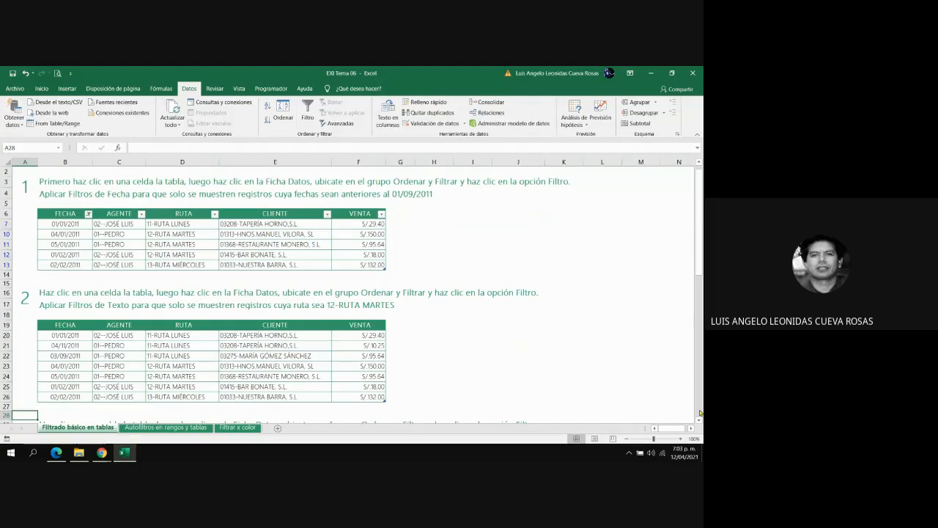
scroll(699, 413, "down", 4)
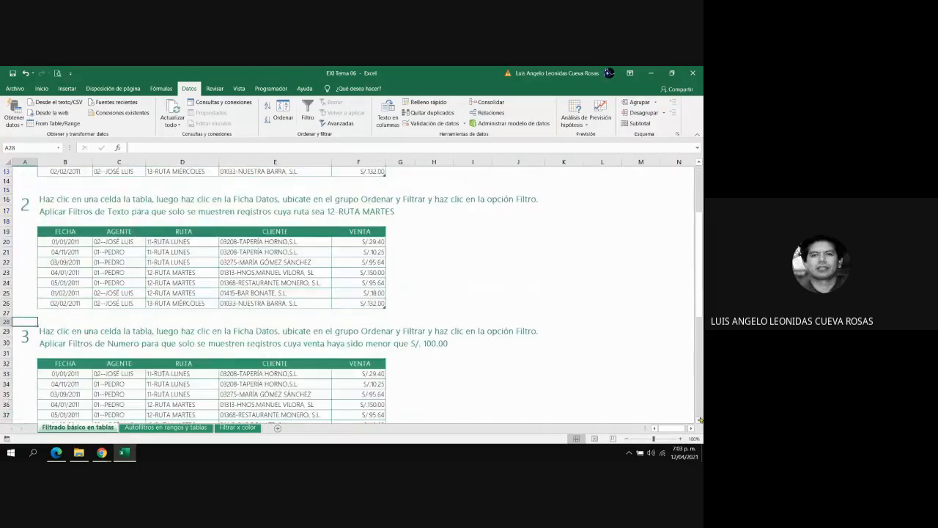
scroll(700, 419, "down", 2)
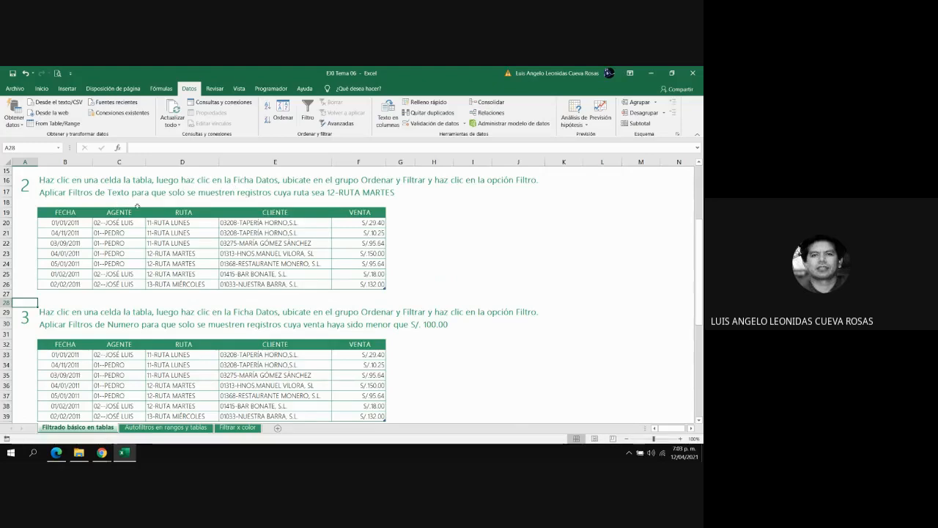
left_click(179, 243)
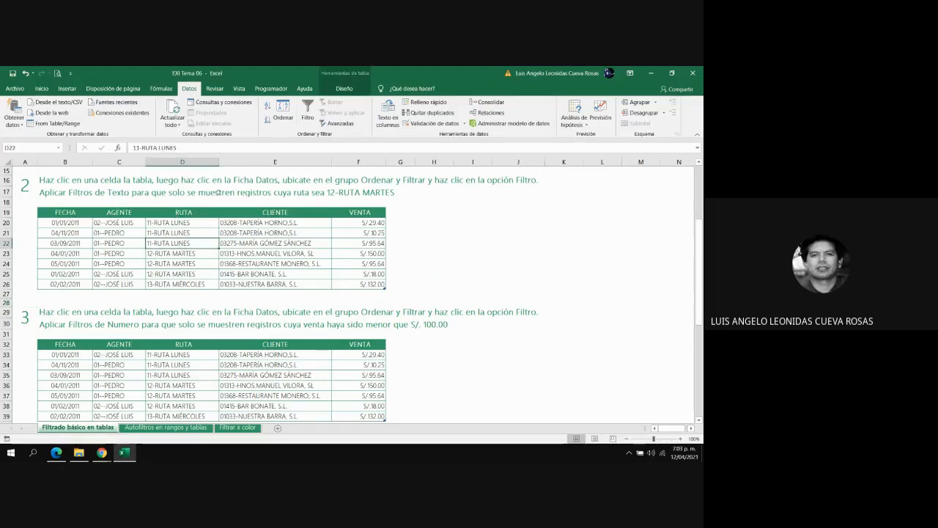
left_click(308, 112)
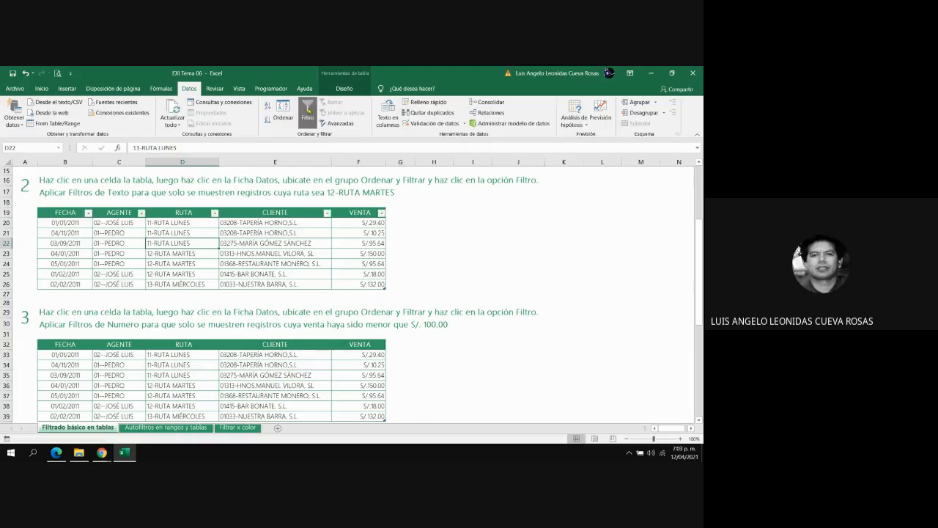
- Apply a text filter to the RUTA column of the exercise 2 table so it equals 12-RUTA MARTES
left_click(215, 213)
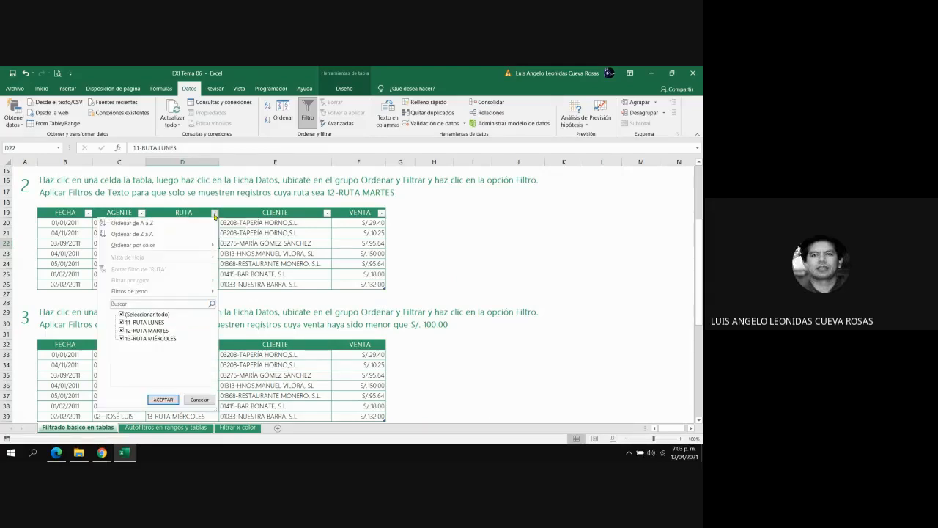
mouse_move(123, 293)
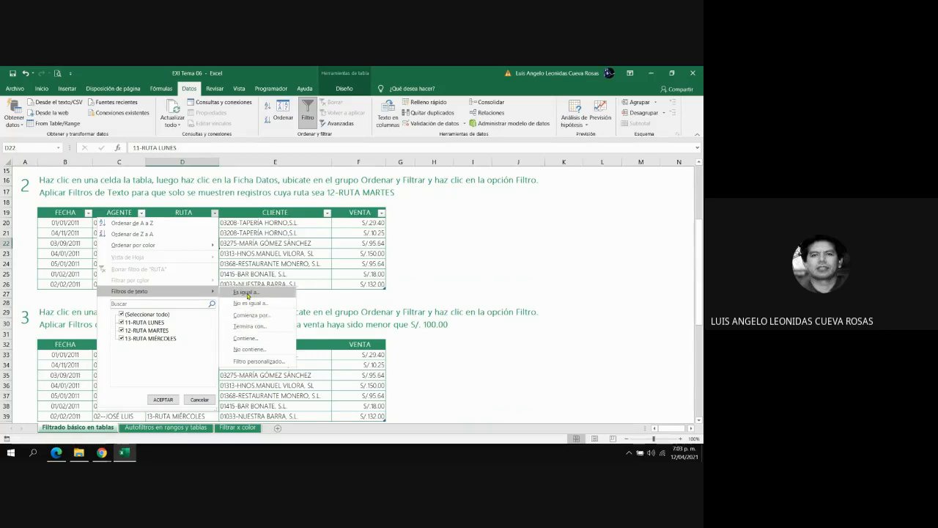
left_click(248, 293)
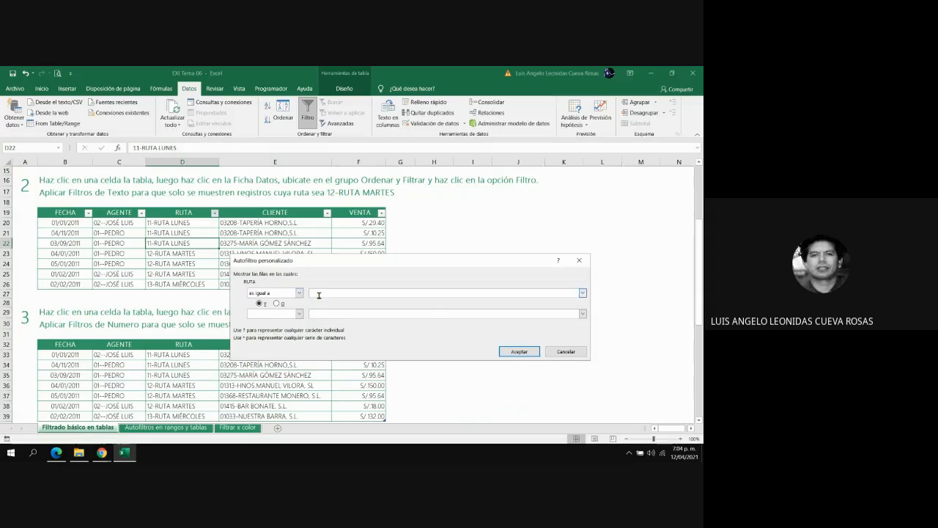
left_click(582, 293)
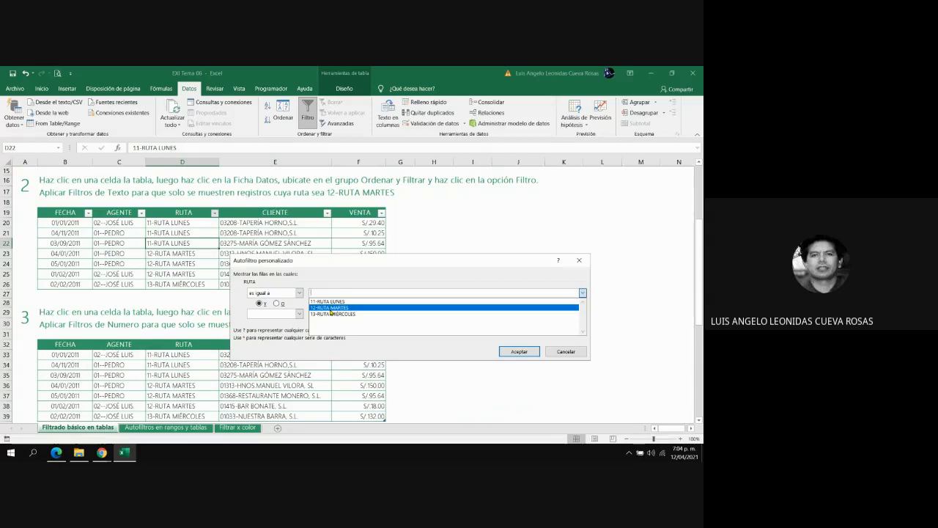
left_click(331, 308)
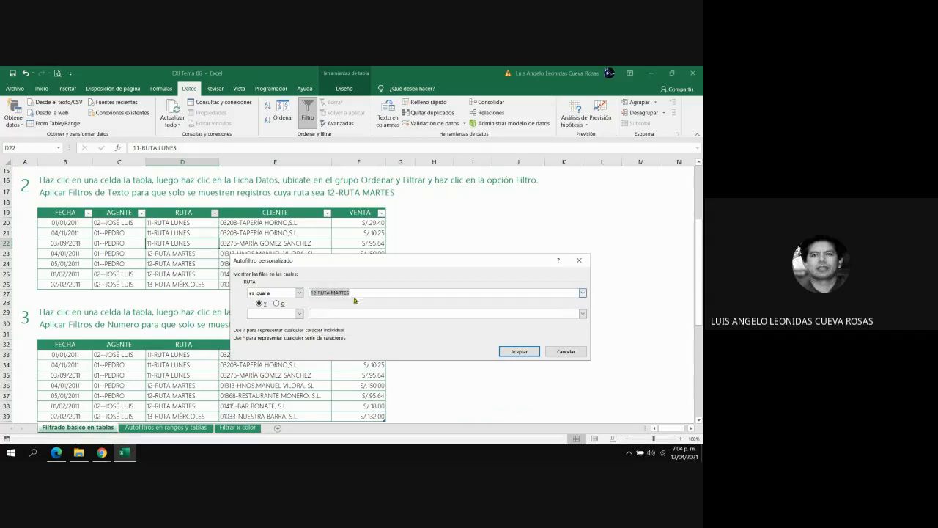
left_click(358, 293)
left_click(526, 353)
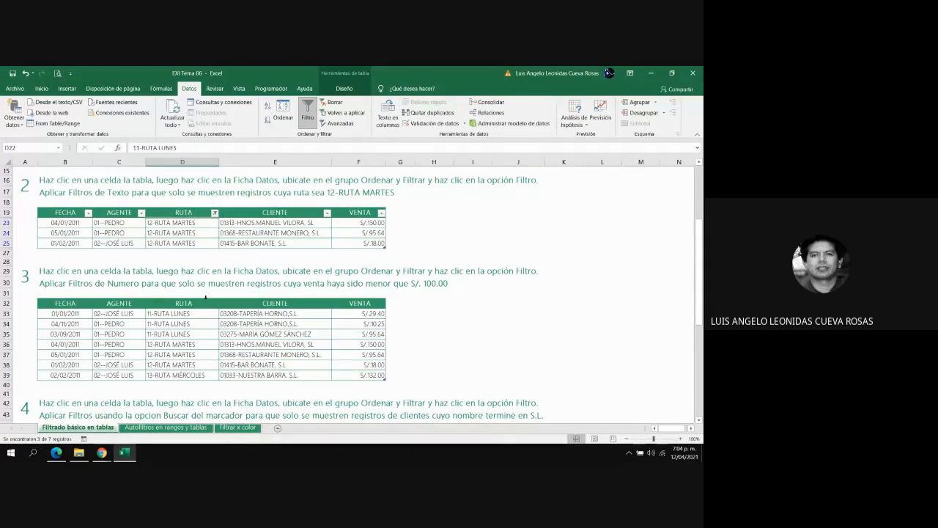
- Turn on the autofilter for the exercise 3 table
left_click(173, 331)
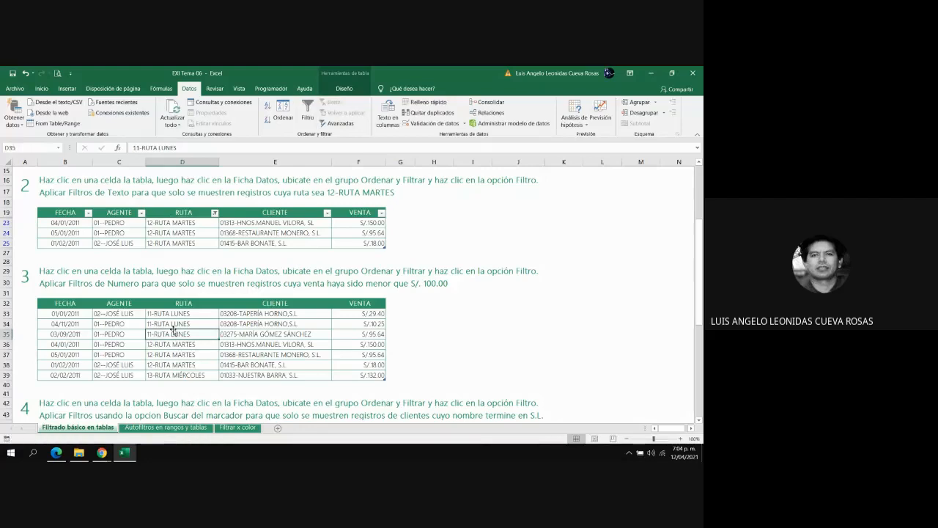
key("Left")
key("Left")
key("Left")
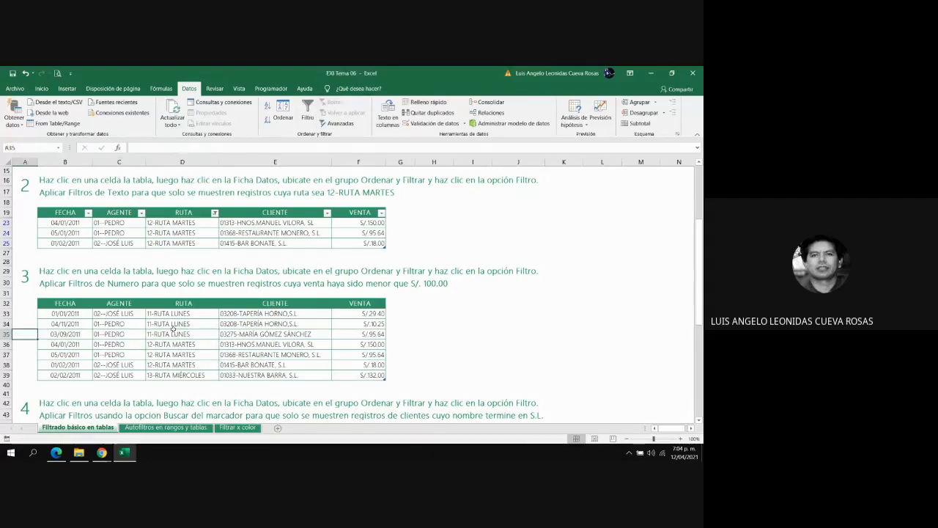
key("Up")
key("Up")
key("Up")
key("Down")
key("Down")
key("Down")
key("Down")
key("Down")
key("Down")
key("Down")
key("Down")
key("Down")
key("Down")
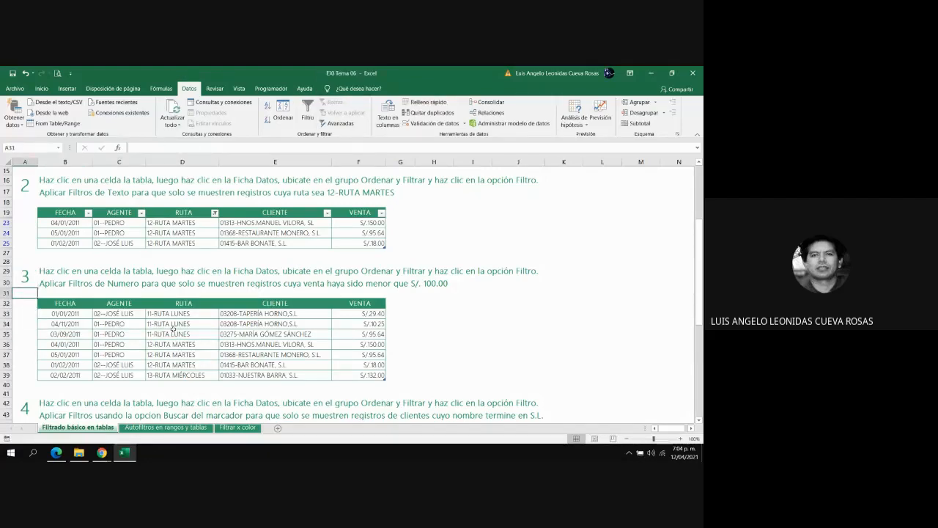
key("Down")
key("Down")
key("Down")
key("Down")
key("Down")
key("Down")
key("Down")
key("Down")
key("Down")
key("Down")
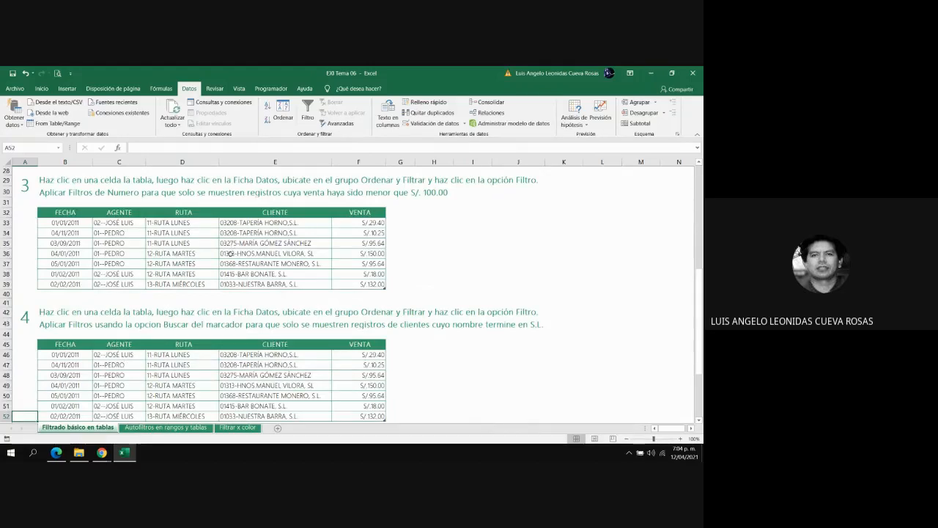
left_click(298, 243)
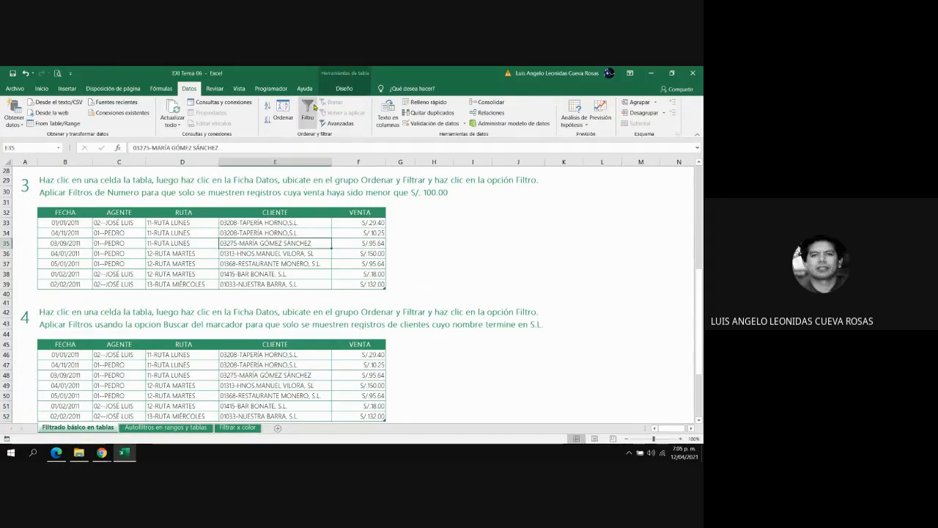
left_click(315, 107)
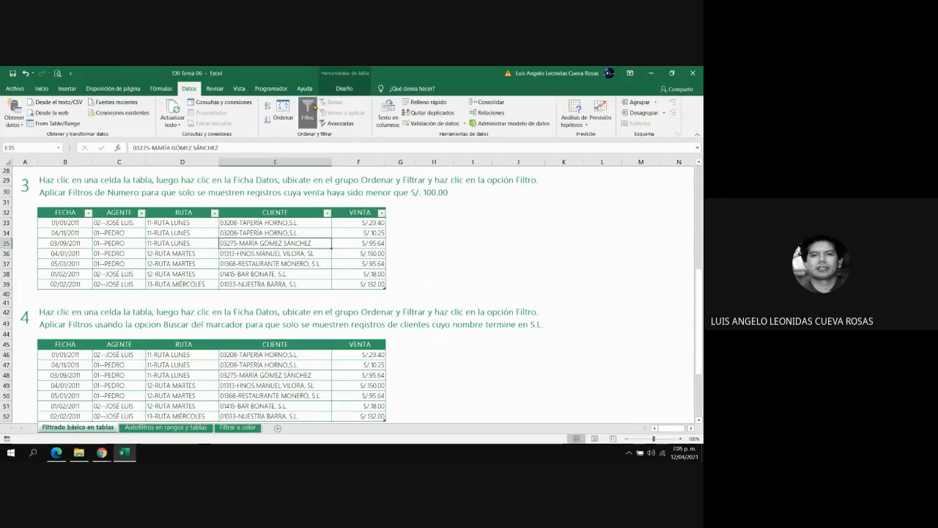
- Apply a number filter to the VENTA column of the exercise 3 table to show only values less than 100
left_click(381, 213)
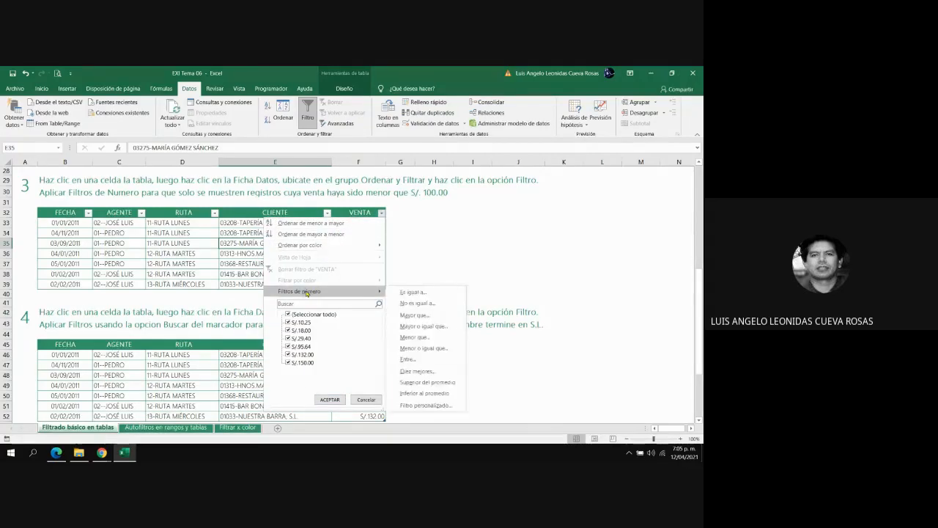
mouse_move(307, 292)
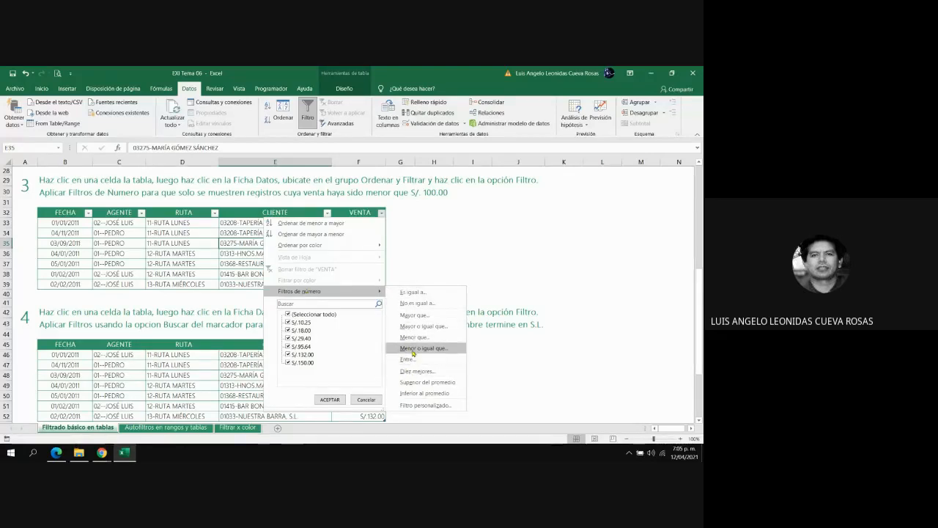
left_click(413, 339)
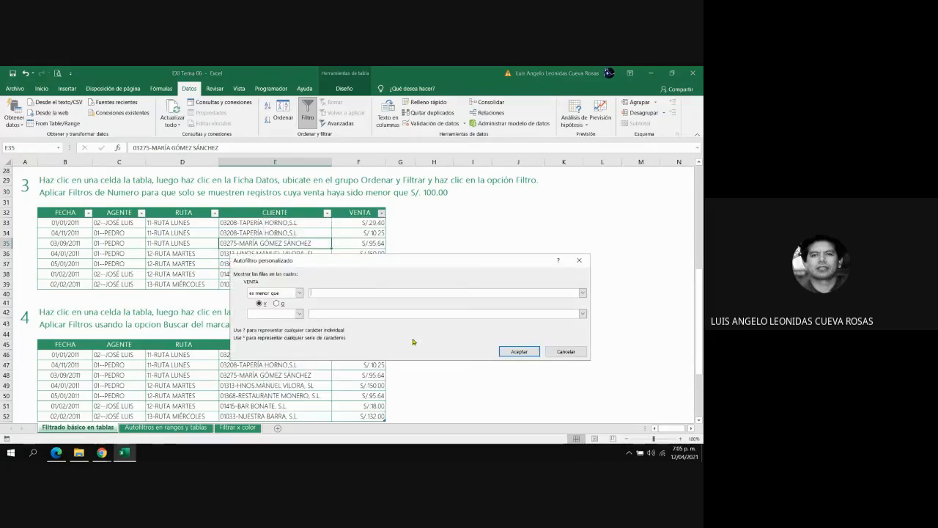
left_click(582, 292)
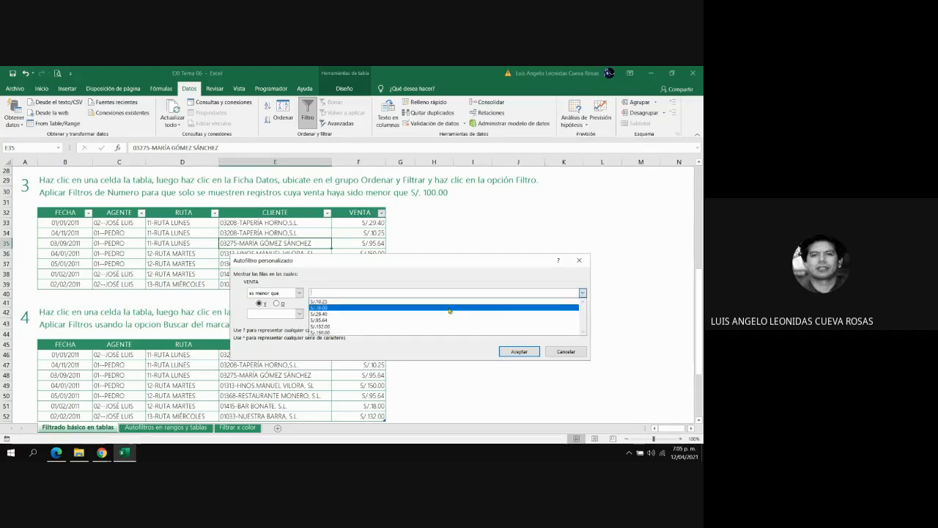
left_click(357, 300)
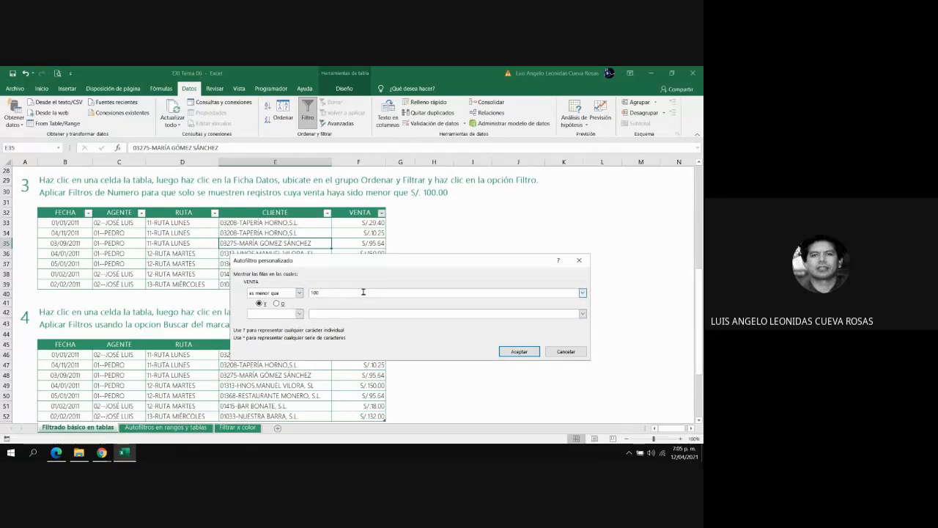
left_click(524, 352)
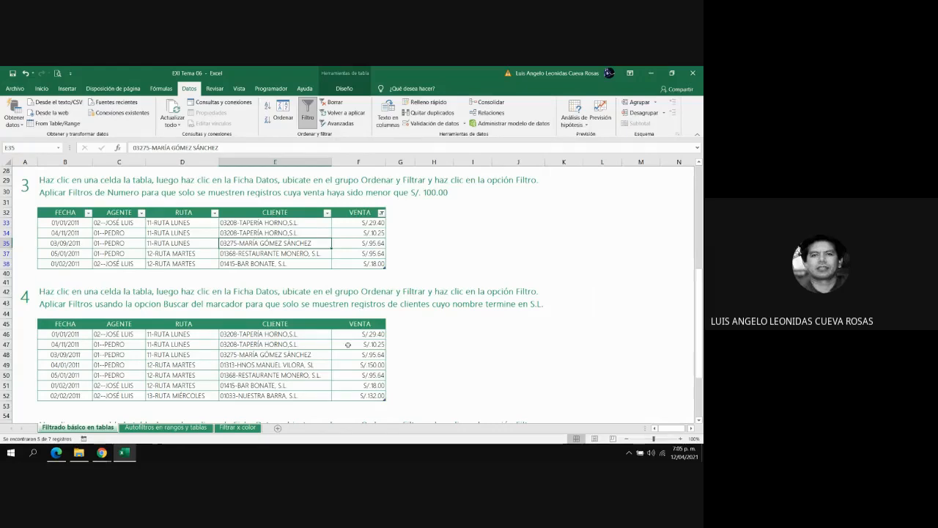
- Turn on the autofilter for the exercise 4 table
left_click(699, 420)
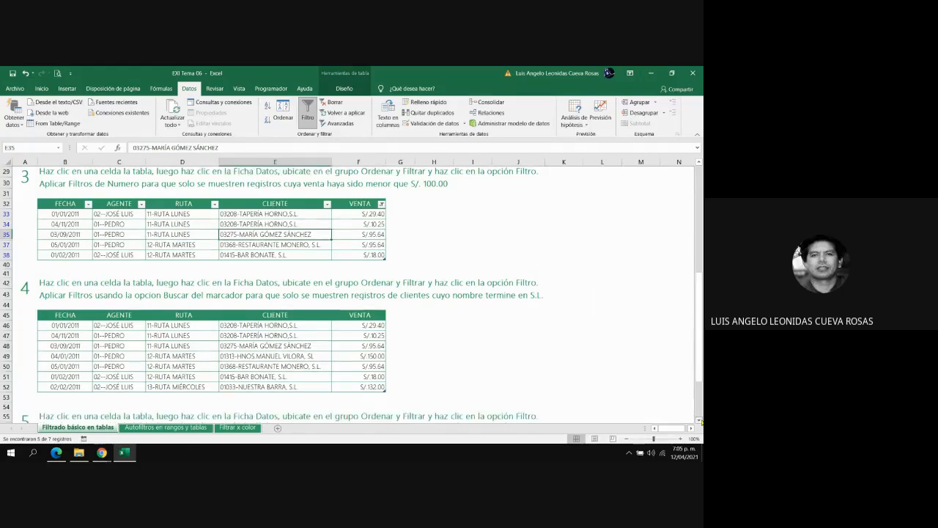
scroll(420, 365, "down", 4)
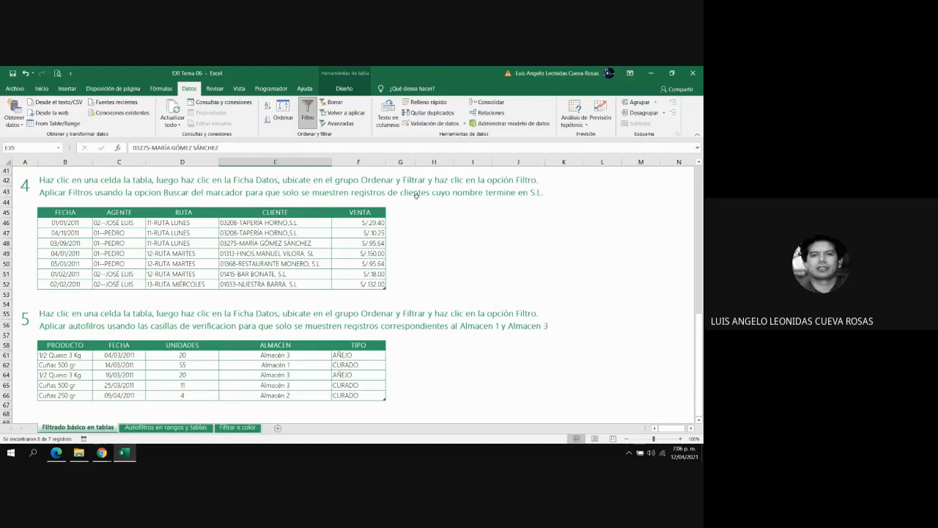
left_click(291, 253)
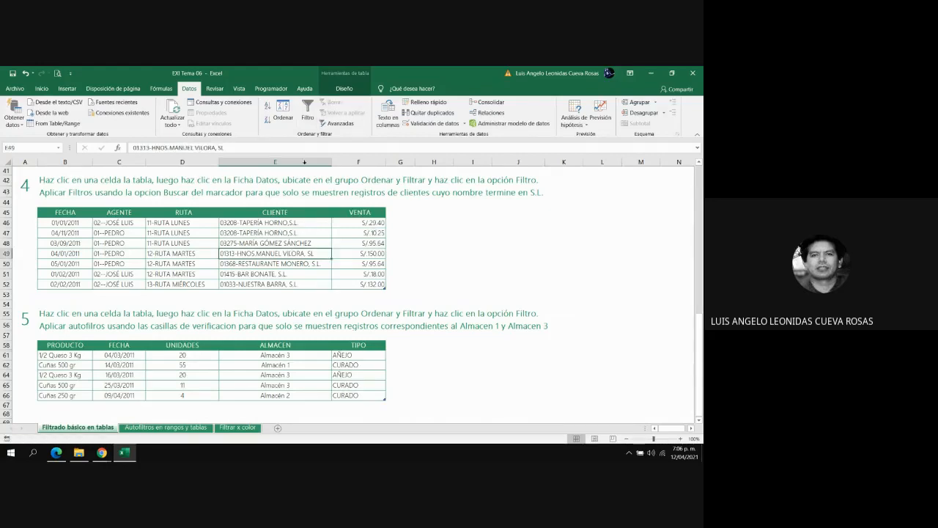
left_click(308, 111)
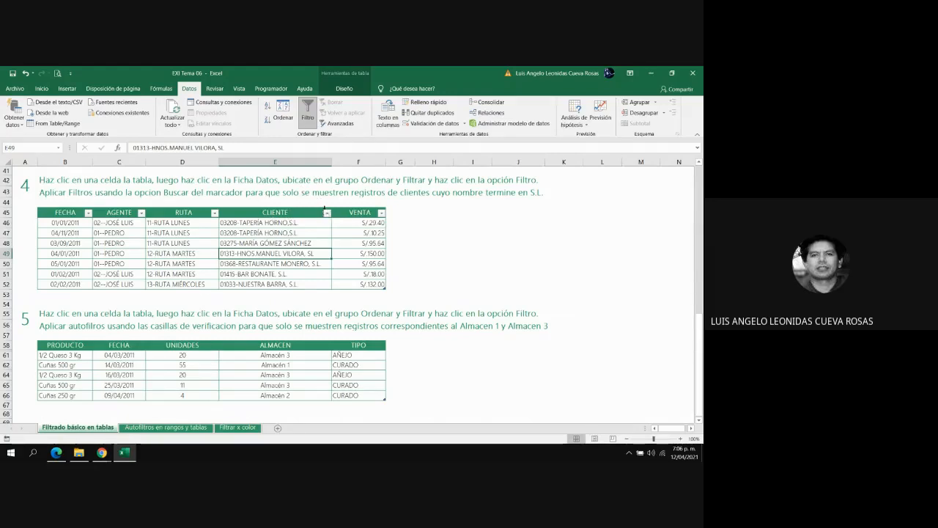
- Filter the CLIENTE column of the exercise 4 table with the search term *S.L. to keep only clients whose names end in S.L
left_click(326, 212)
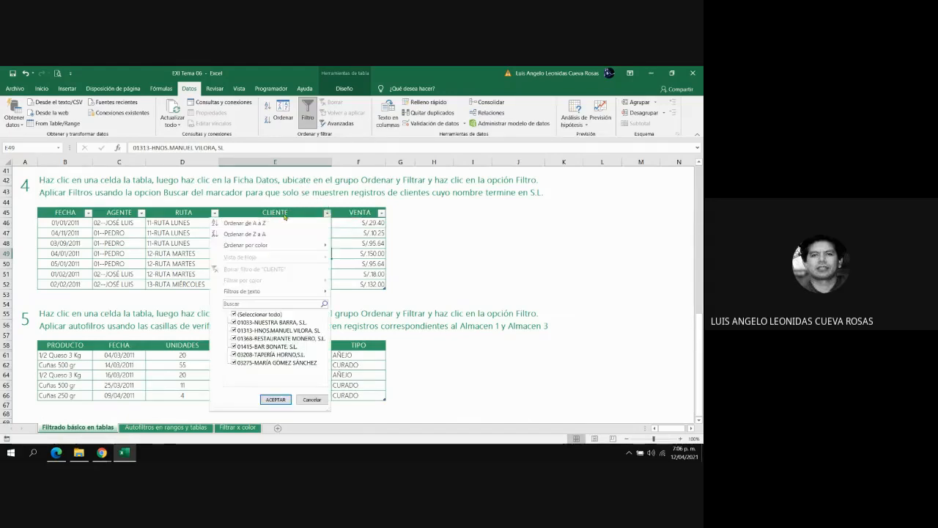
left_click(238, 304)
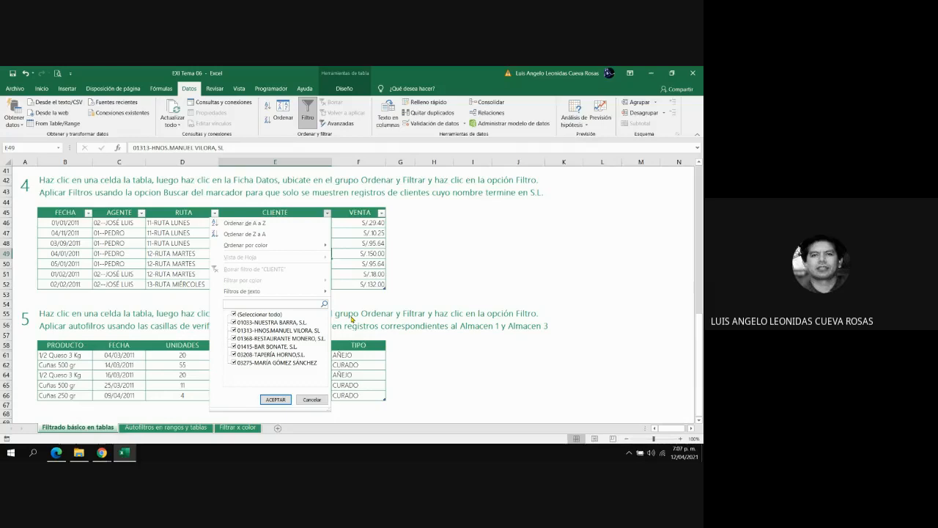
type("*")
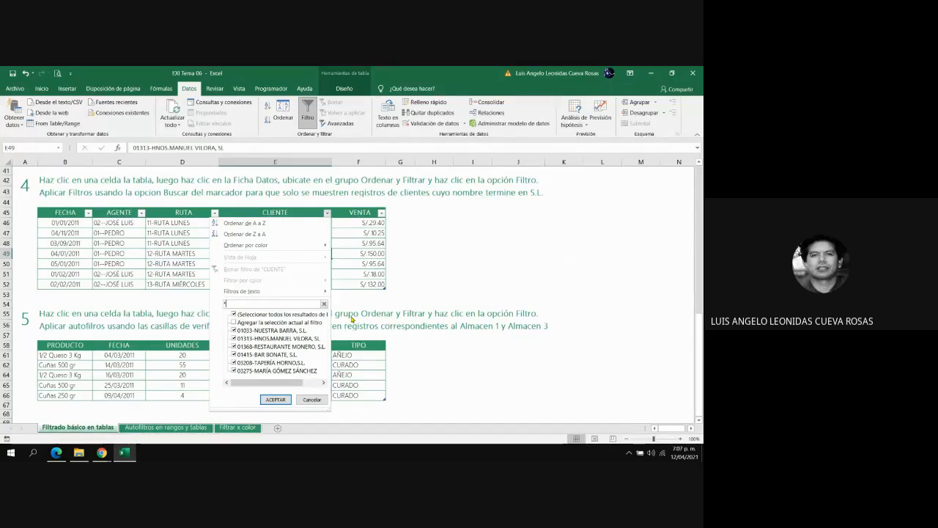
type("S")
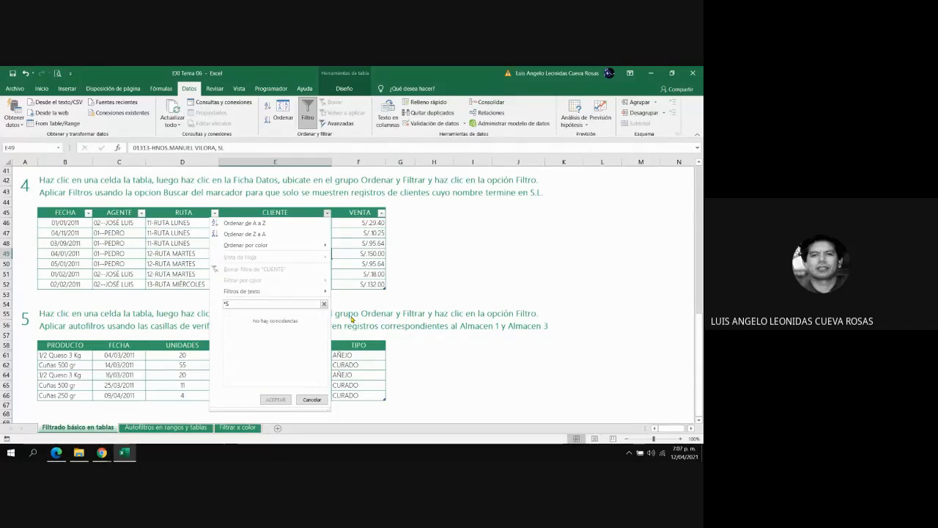
type(".L.")
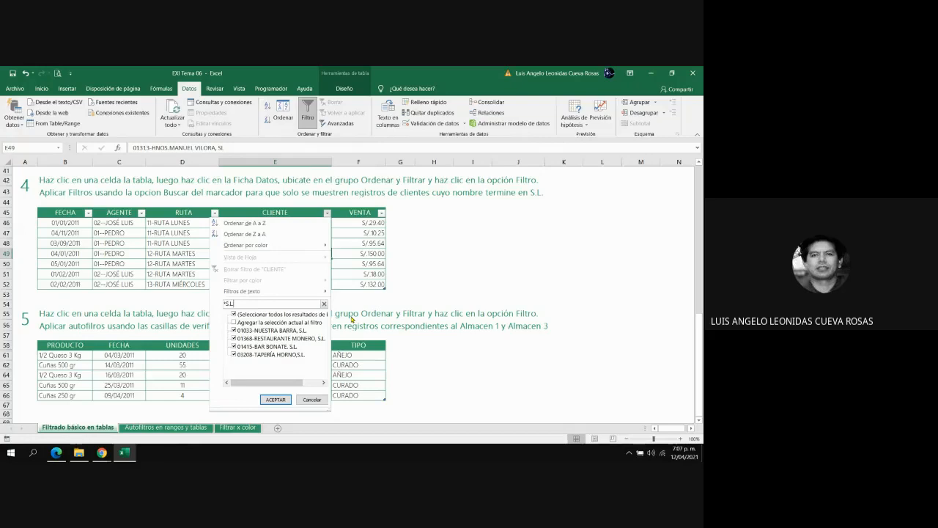
left_click(283, 400)
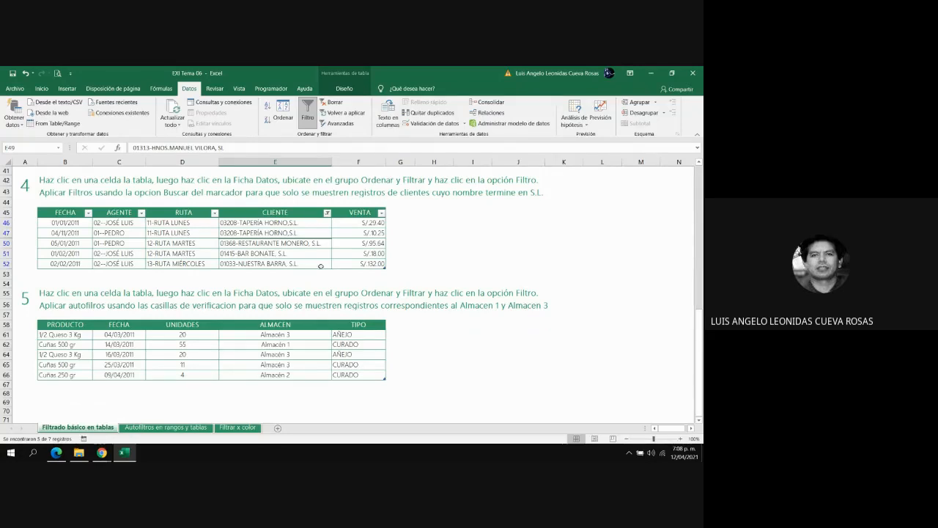
- Turn on the autofilter for the exercise 5 table
key("Down")
key("Down")
key("Down")
key("Down")
key("Down")
key("Down")
key("Down")
key("Down")
key("Down")
key("Down")
key("Down")
key("Down")
key("Down")
key("Down")
key("Down")
key("Down")
key("Down")
key("Down")
key("Down")
key("Down")
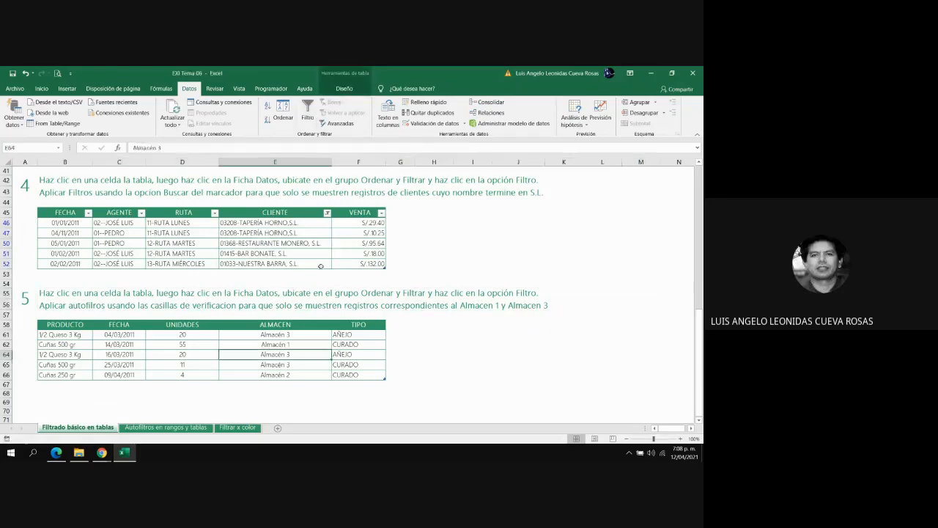
key("Down")
key("Down")
key("Down")
key("Down")
key("Down")
key("Down")
key("Down")
key("Down")
key("Down")
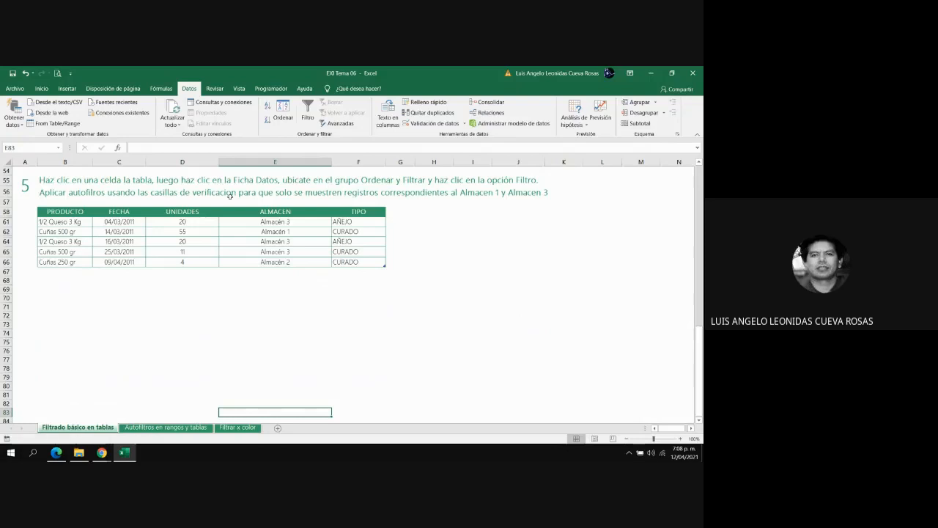
left_click(180, 241)
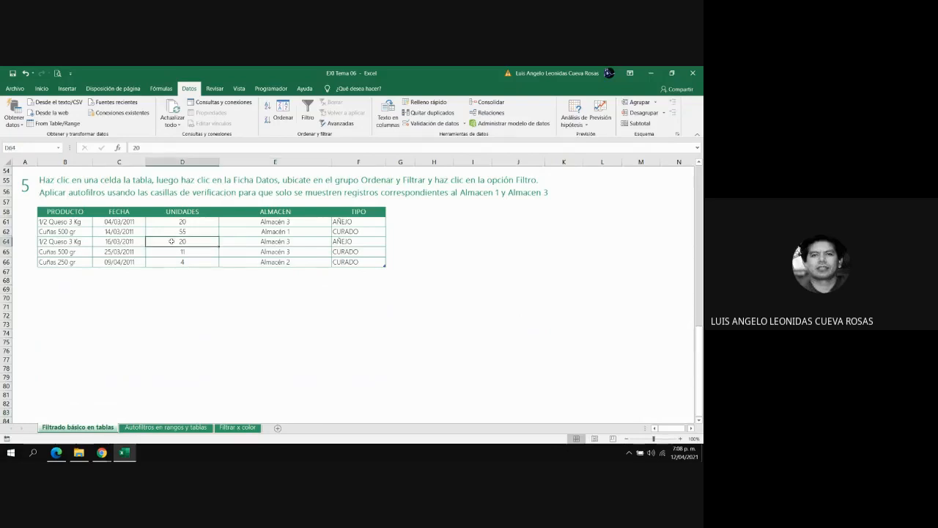
left_click(308, 114)
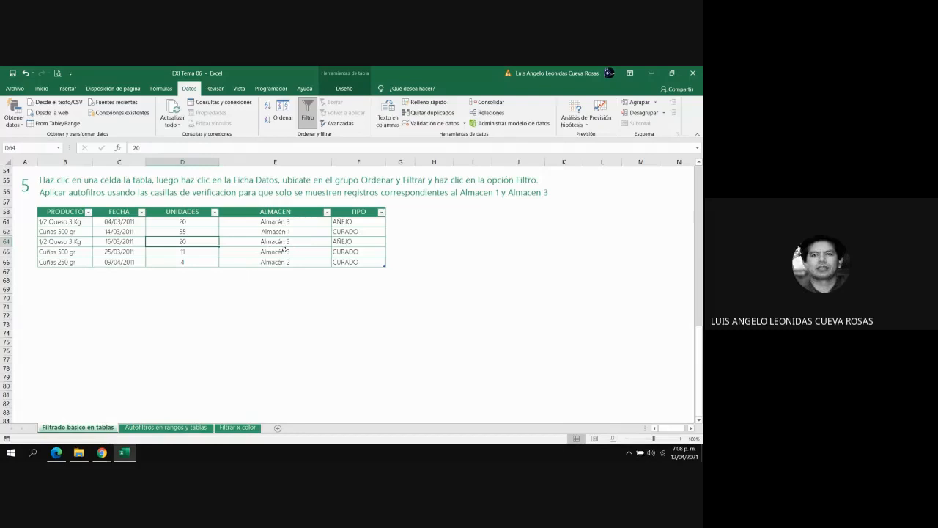
- Filter the ALMACEN column of the exercise 5 table by its value checkboxes to show only Almacén 1 and Almacén 3
left_click(328, 214)
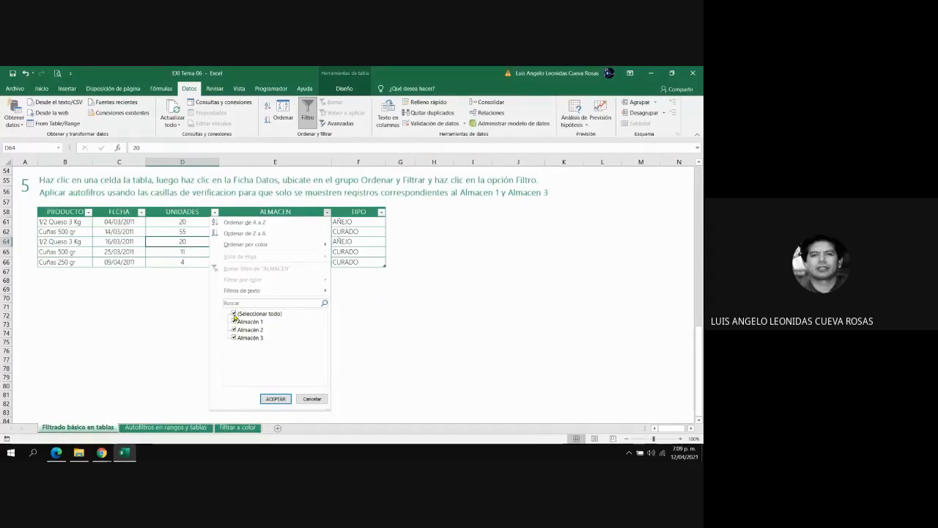
left_click(233, 313)
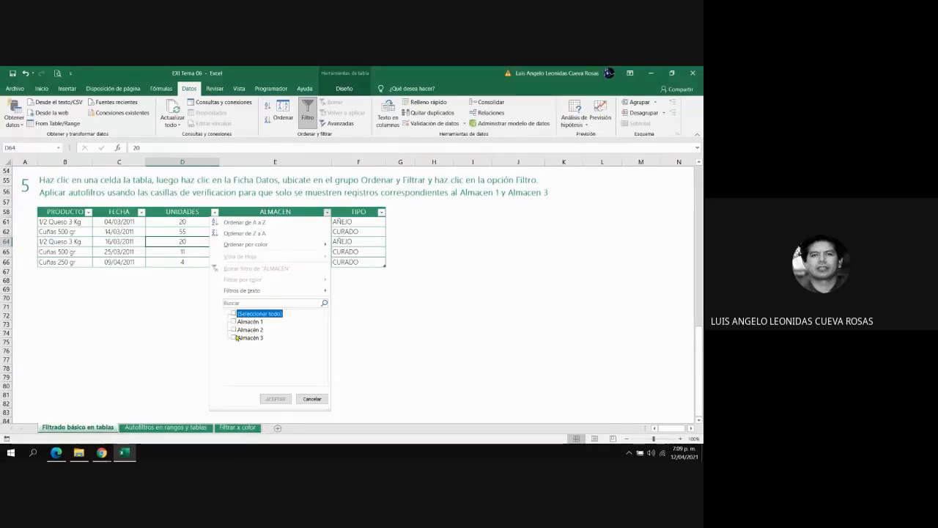
left_click(234, 322)
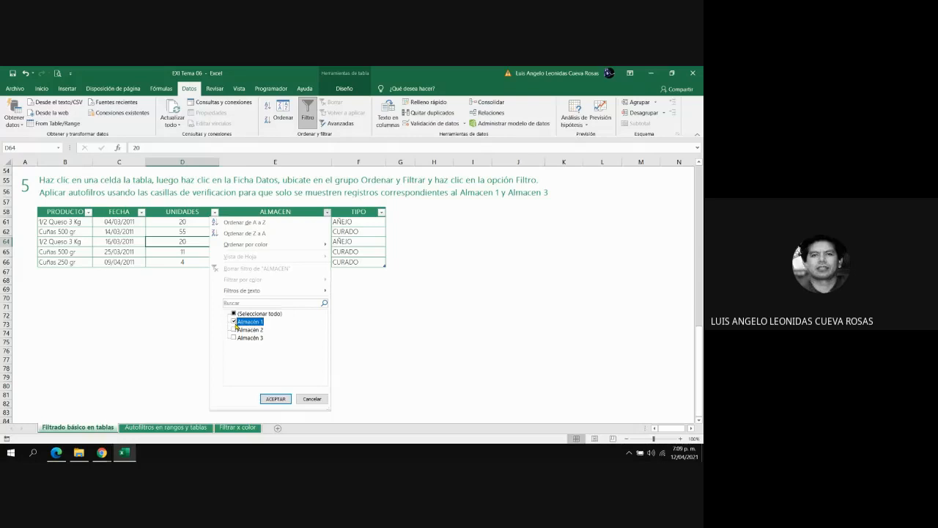
left_click(235, 337)
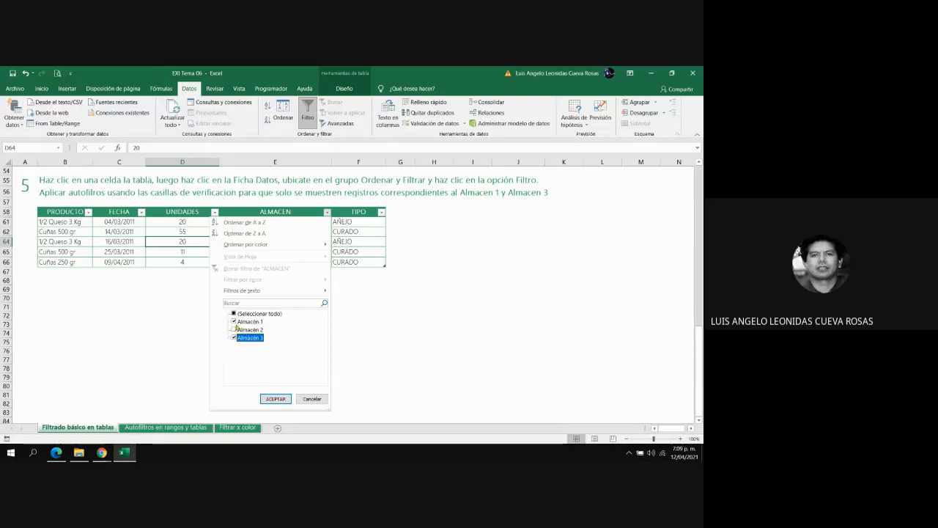
left_click(277, 398)
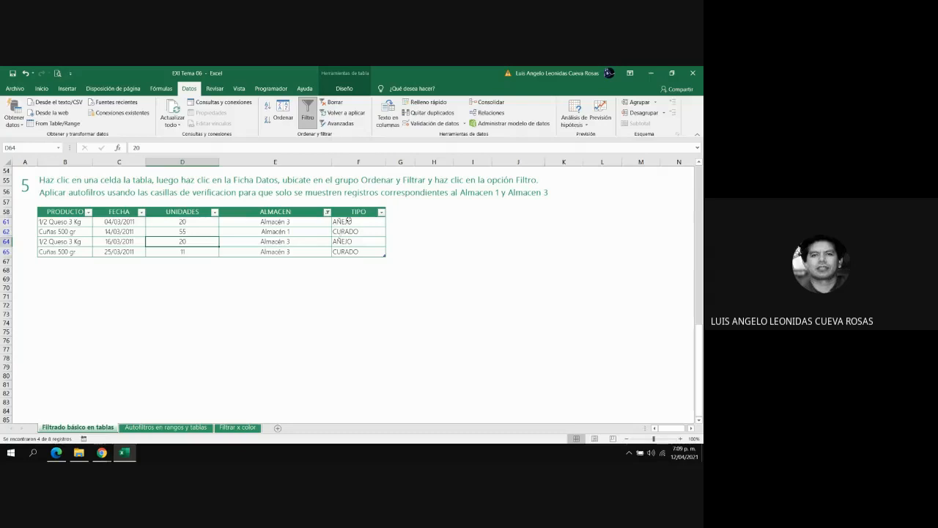
left_click(327, 212)
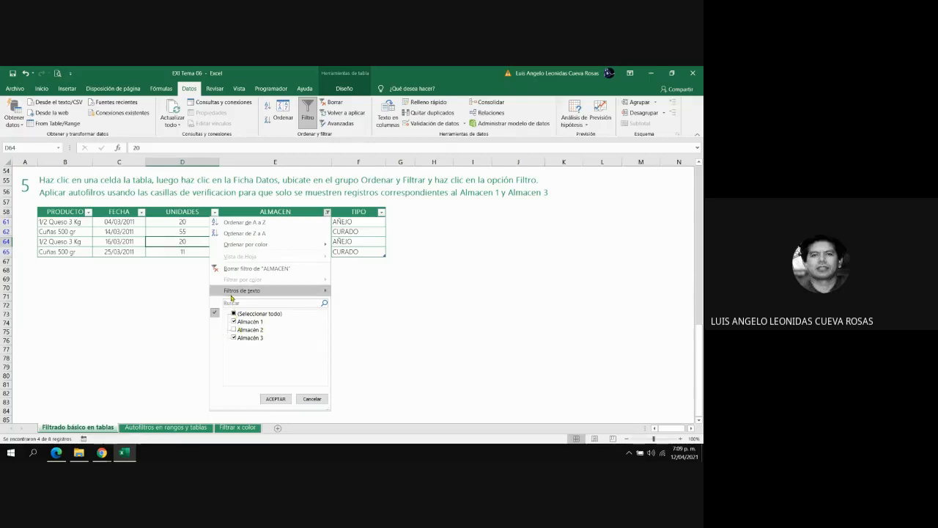
mouse_move(231, 296)
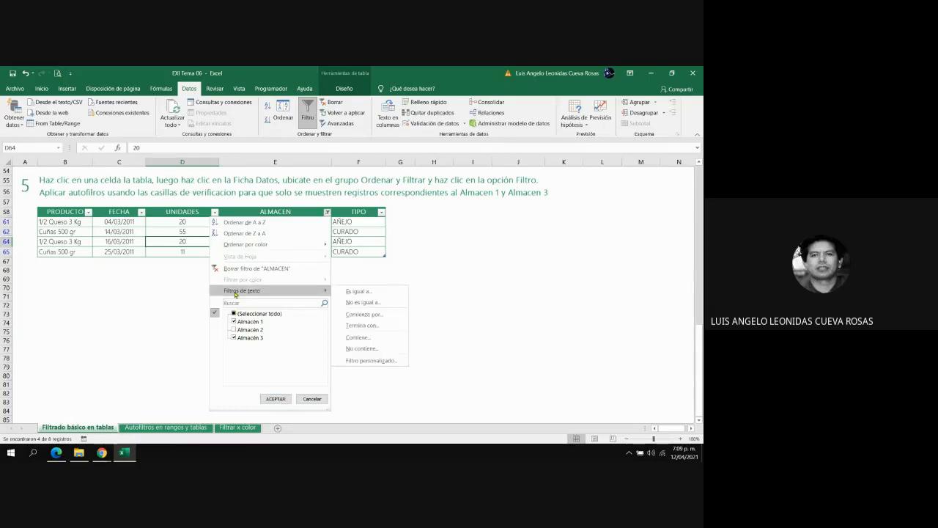
left_click(161, 318)
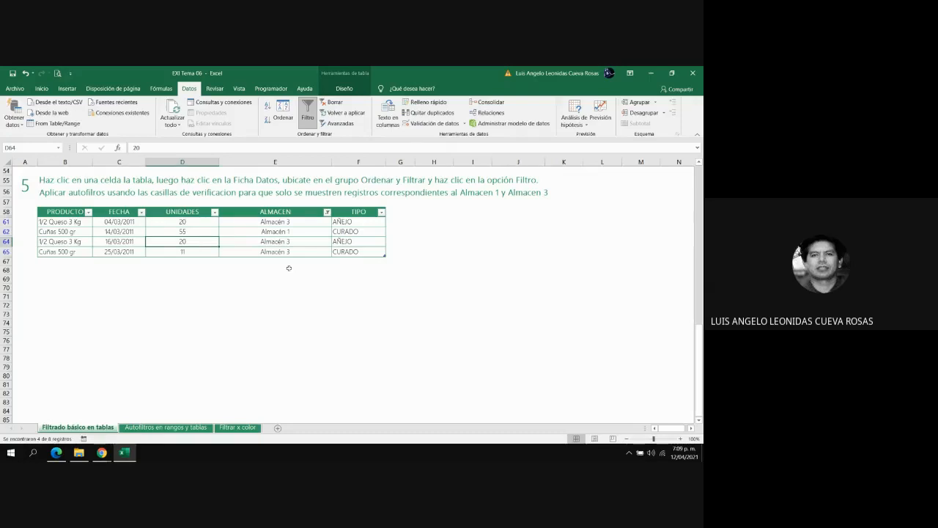
- Switch to the worksheet Autofiltros en rangos y tablas
key("Page_Up")
key("Page_Up")
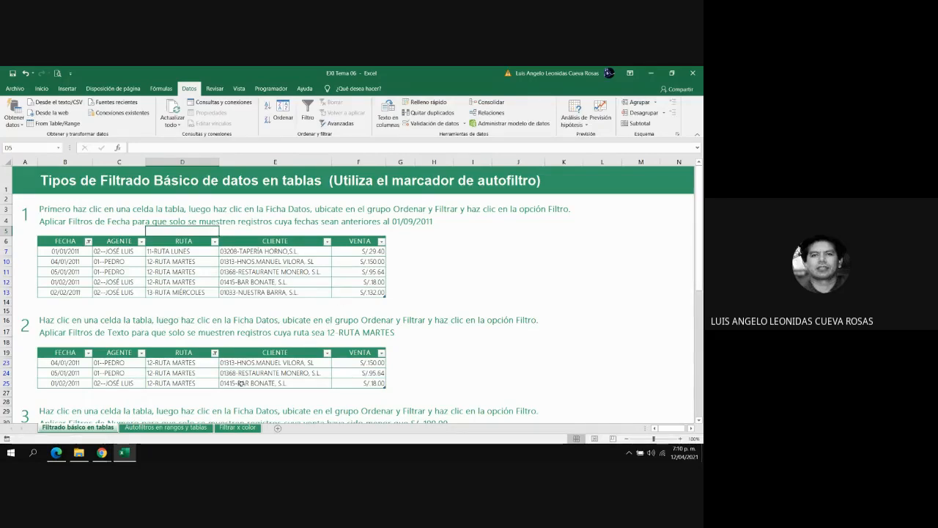
left_click(165, 427)
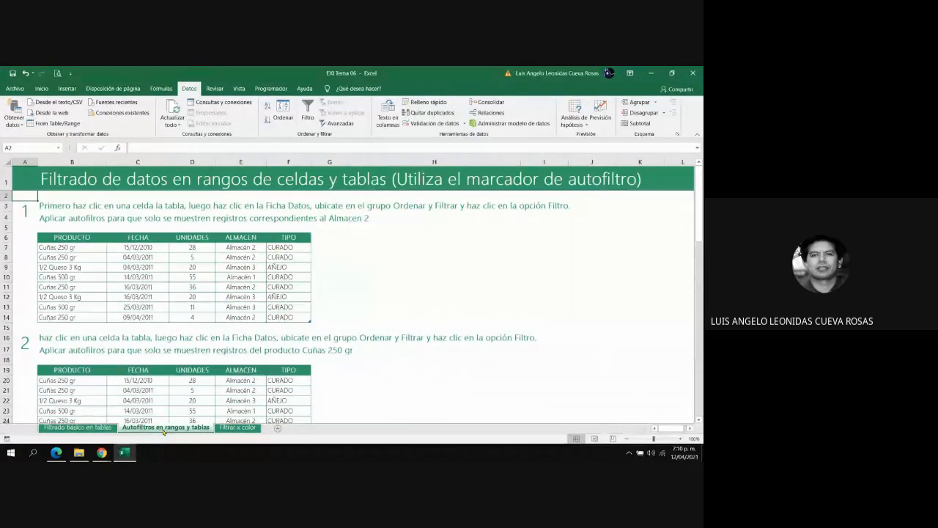
key("Up")
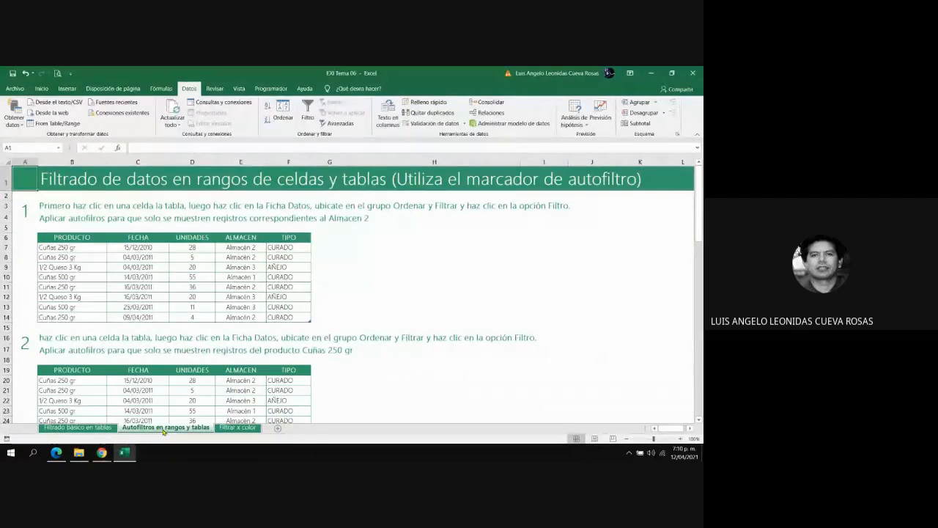
left_click(100, 430)
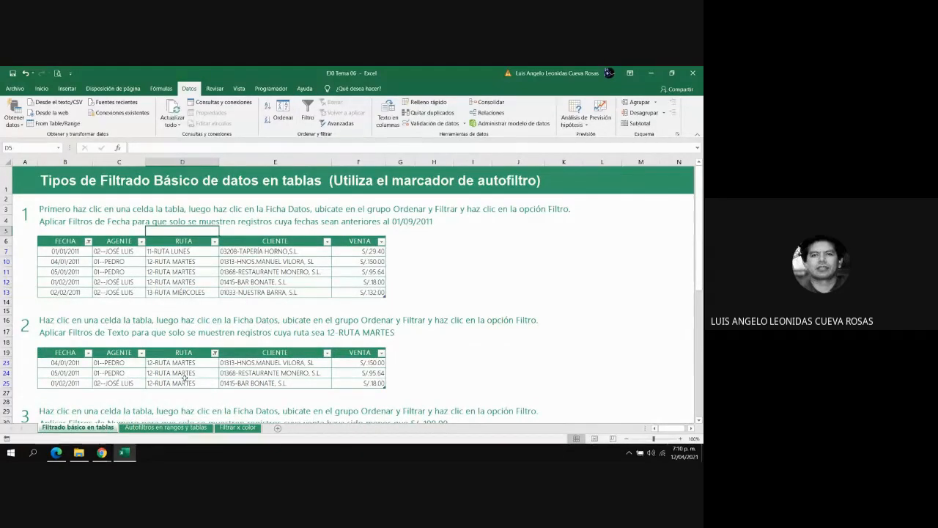
key("Page_Down")
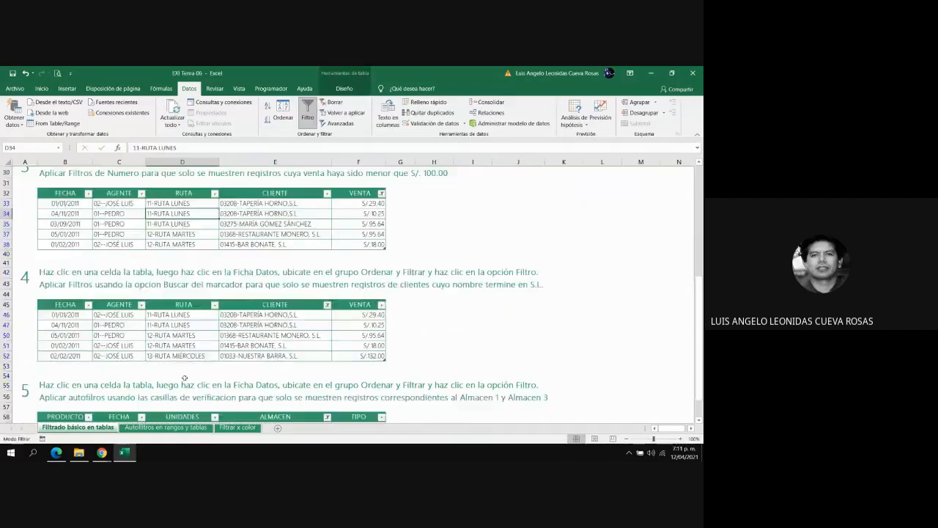
key("Page_Up")
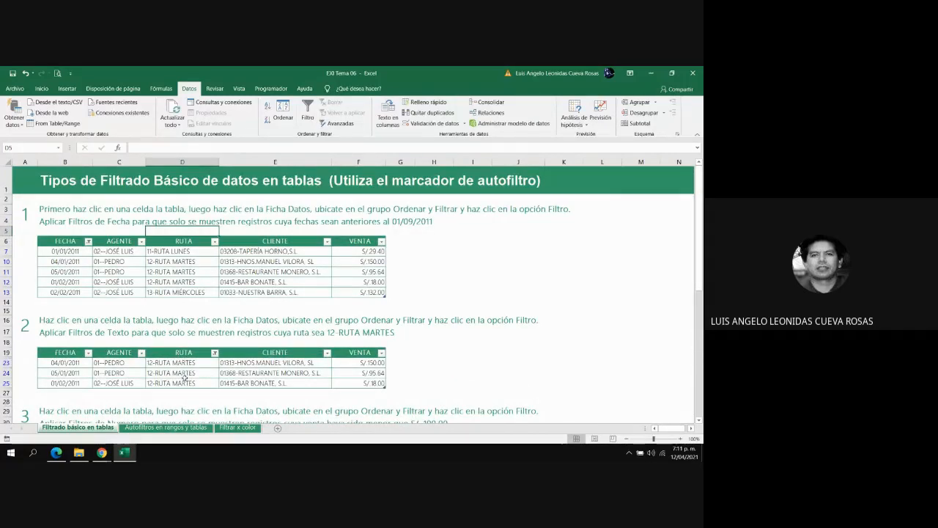
left_click(165, 428)
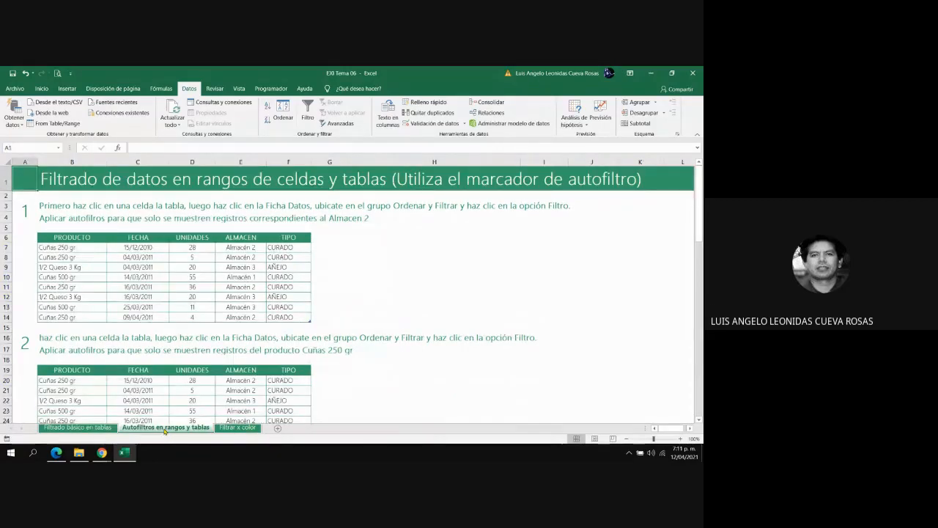
- Examine the data blocks of exercises 1, 2 and 3, checking which ones are tables and which are plain cell ranges
left_click(227, 279)
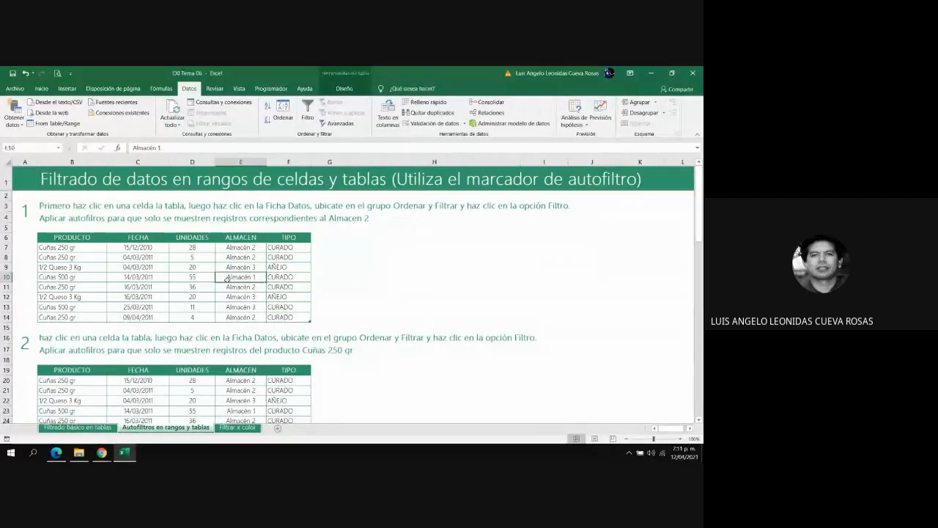
key("Down")
key("Down")
key("Down")
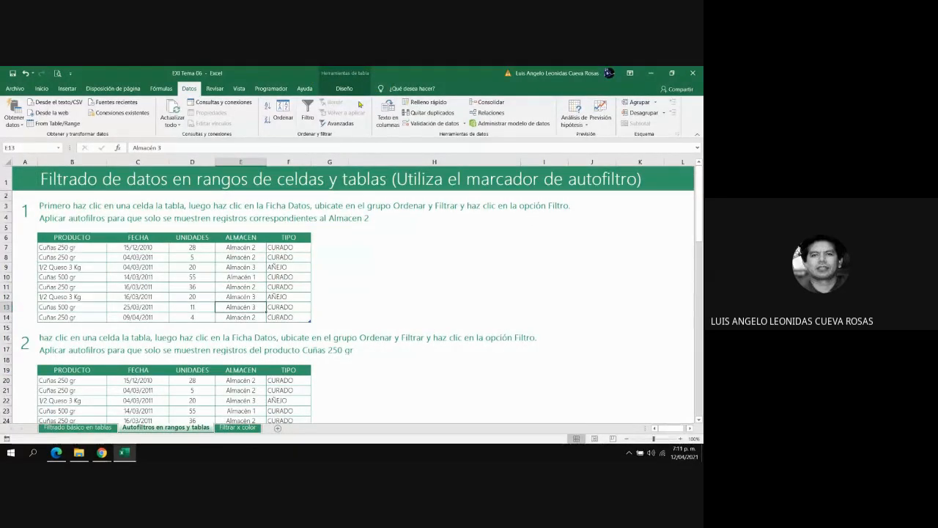
left_click(259, 387)
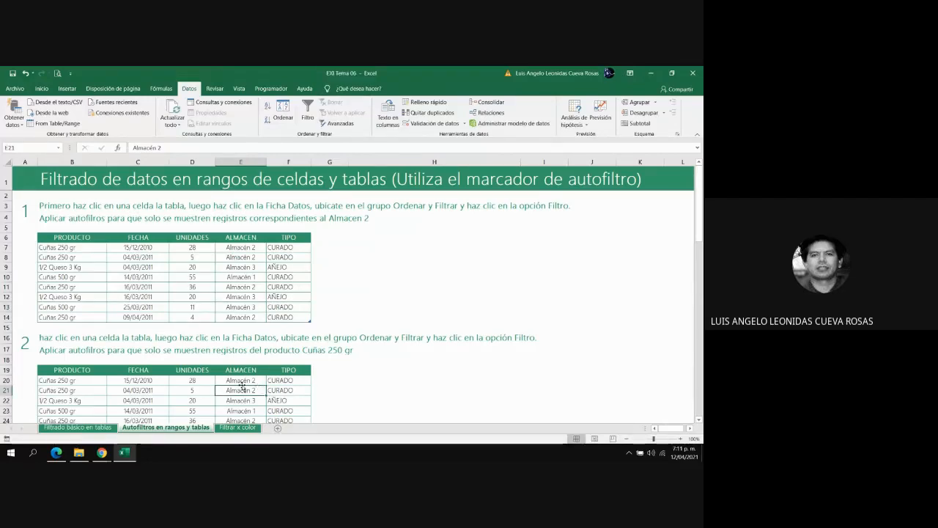
key("Down")
key("Down")
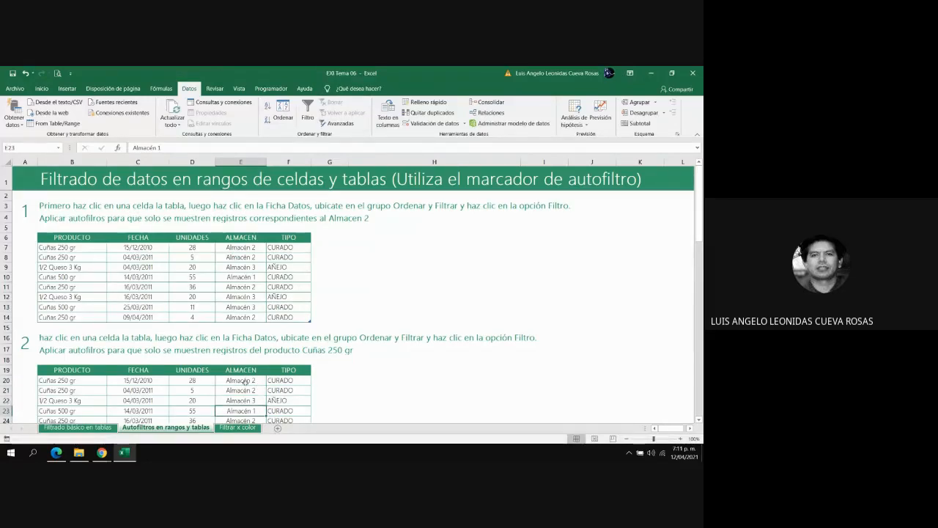
scroll(244, 382, "down", 5)
left_click(244, 382)
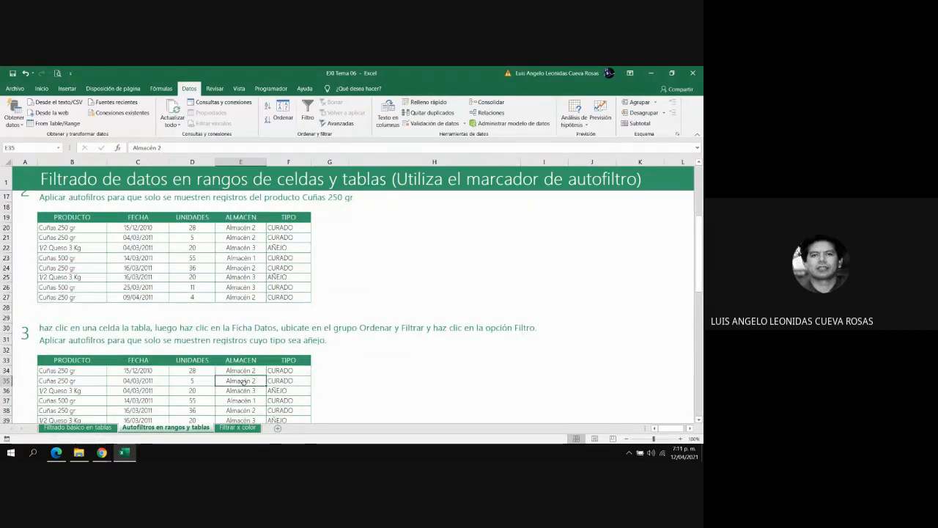
key("Up")
key("Up")
key("Up")
key("Up")
key("Up")
key("Up")
key("Up")
key("Up")
key("Up")
key("Up")
key("Up")
key("Up")
key("Up")
key("Up")
key("Up")
key("Up")
key("Up")
key("Up")
key("Up")
key("Up")
key("Up")
key("Up")
key("Up")
key("Up")
key("Up")
key("Up")
key("Up")
key("Up")
key("Up")
key("Up")
key("Up")
key("Up")
key("Up")
key("Up")
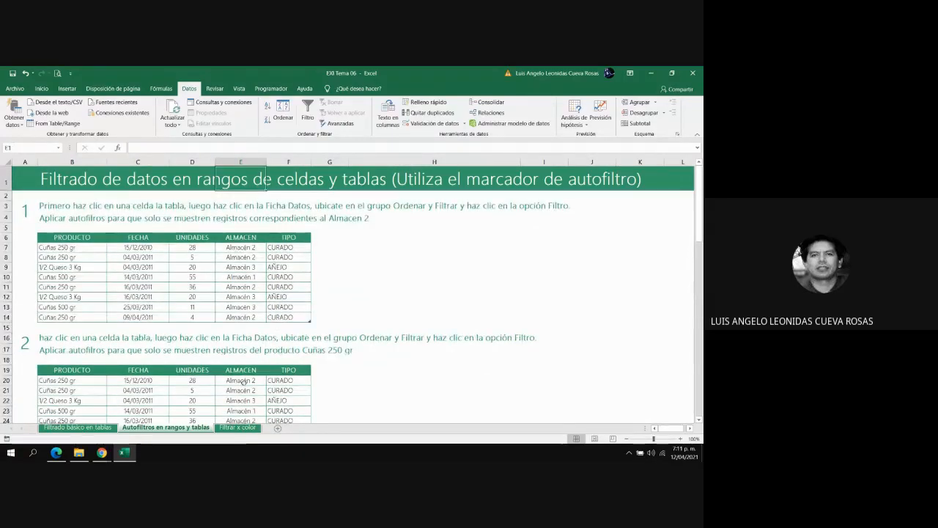
key("Down")
key("Down")
key("Left")
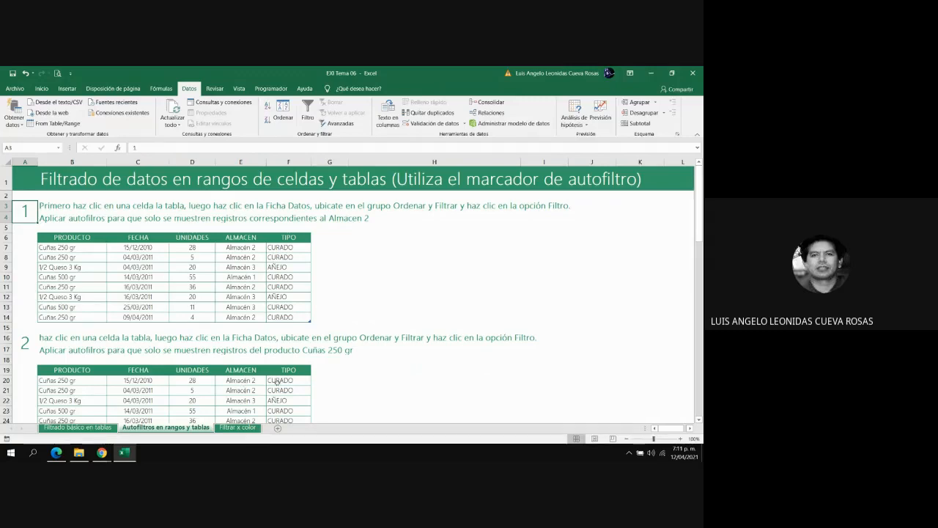
- Turn on the autofilter for the exercise 1 table and filter its ALMACEN column to show only Almacén 2
left_click(165, 304)
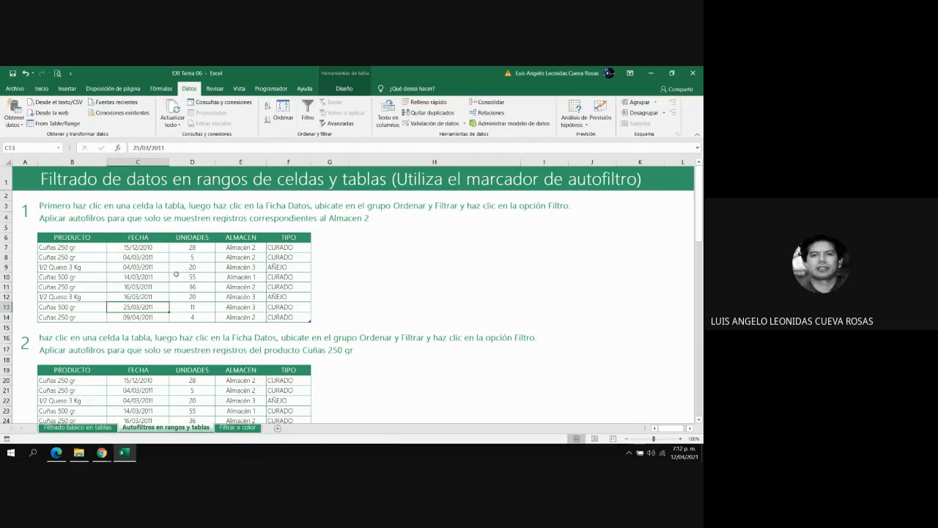
left_click(152, 265)
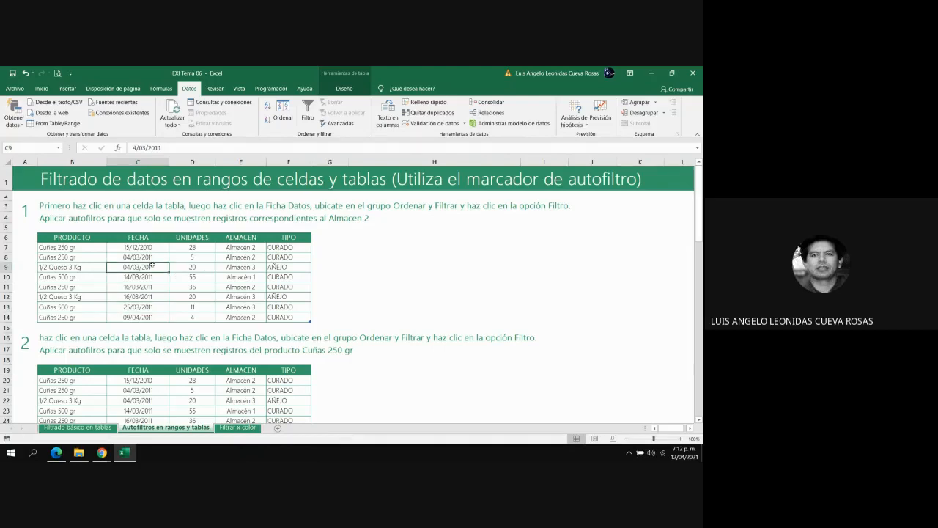
left_click(308, 111)
left_click(261, 238)
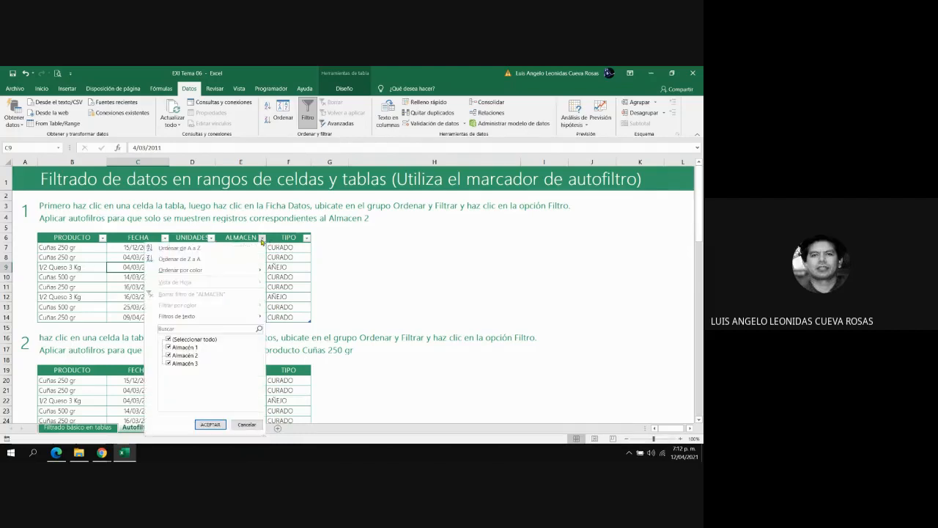
left_click(169, 339)
left_click(169, 355)
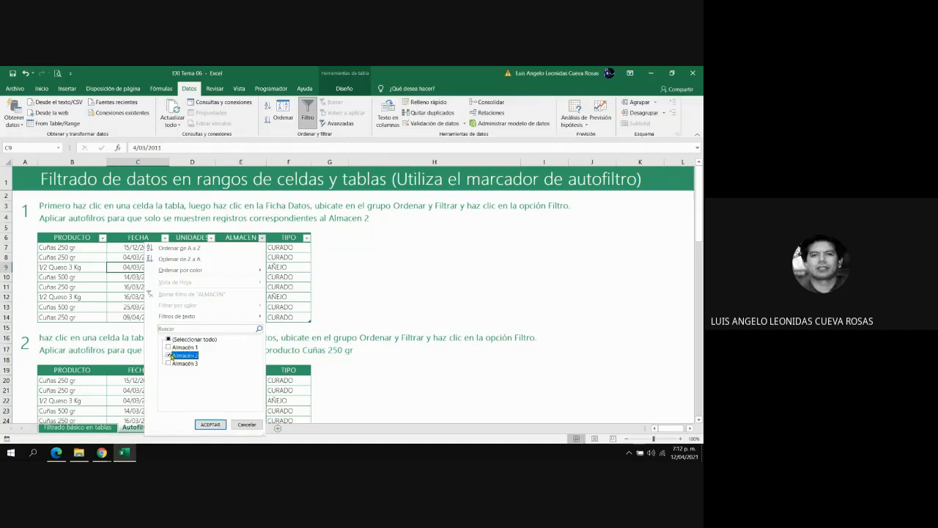
left_click(211, 425)
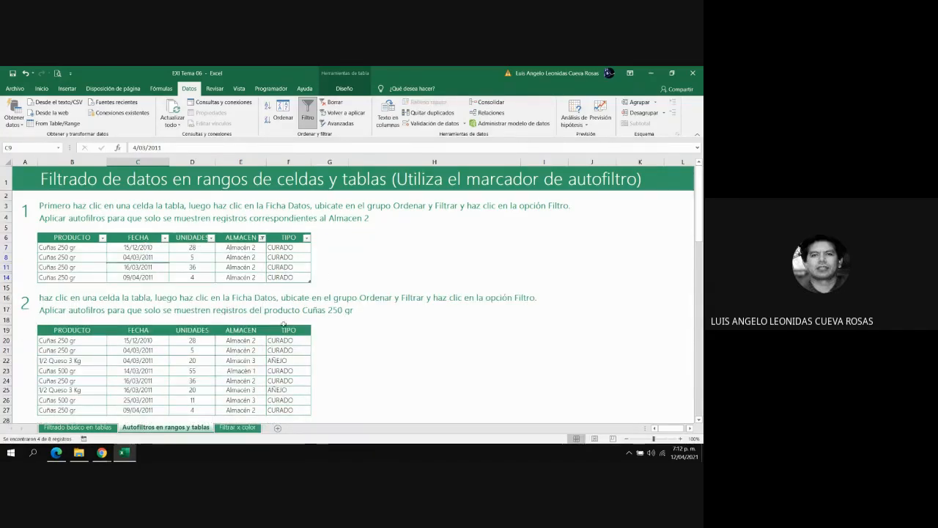
- Compare the filtered exercise 1 table with the exercise 2 cell range and read the instructions of exercise 3
left_click(340, 260)
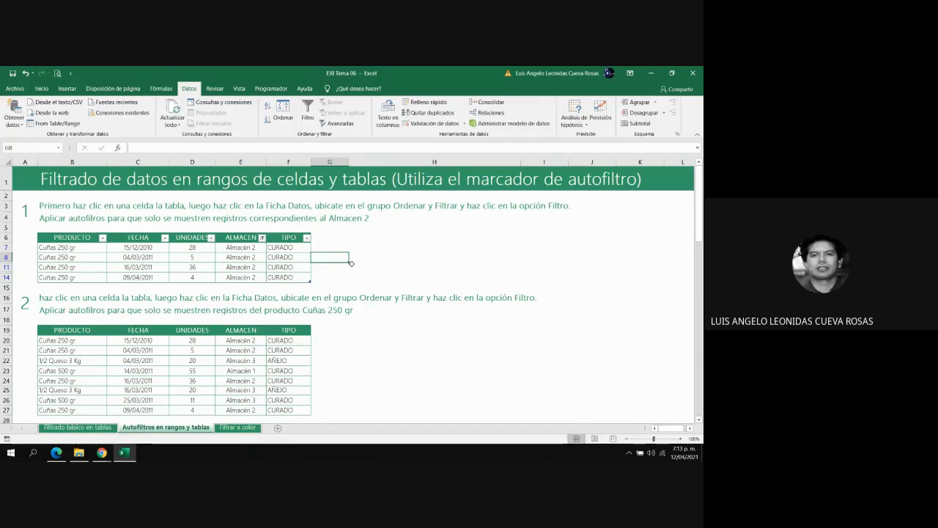
left_click(296, 248)
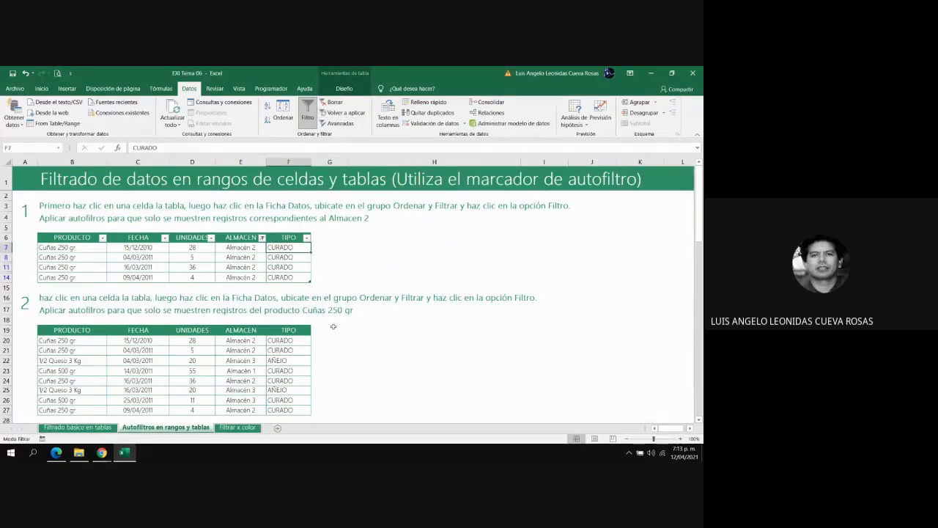
left_click(335, 352)
key("Down")
key("Down")
key("Down")
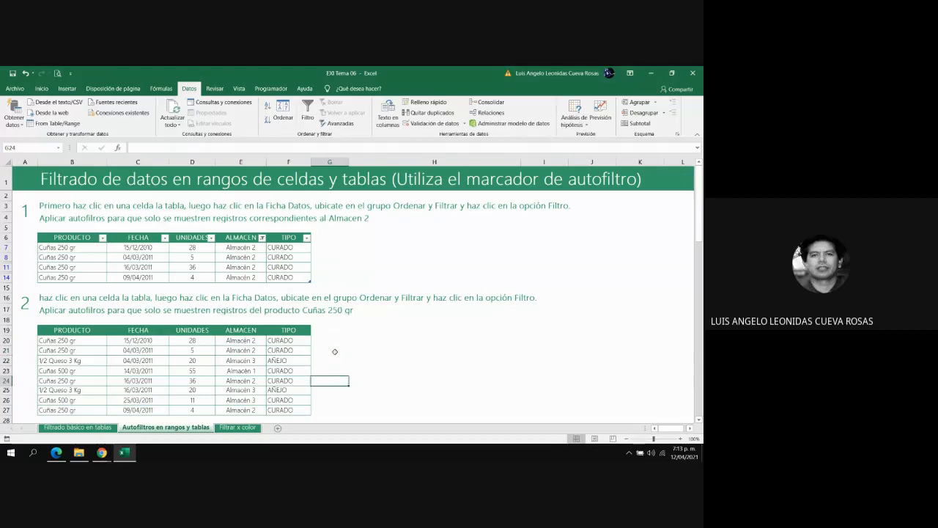
key("Down")
key("Left")
key("Down")
key("Down")
key("Down")
key("Down")
key("Down")
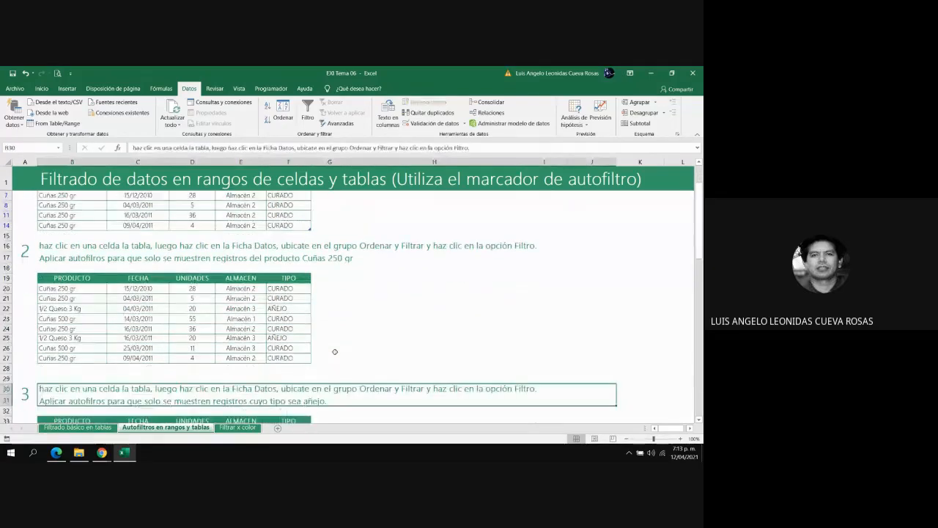
key("Up")
key("Up")
key("Up")
key("Up")
key("Up")
key("Up")
key("Up")
key("Up")
key("Up")
key("Up")
key("Up")
key("Up")
key("Up")
key("Up")
key("Up")
key("Up")
key("Up")
key("Up")
key("Up")
key("Up")
key("Up")
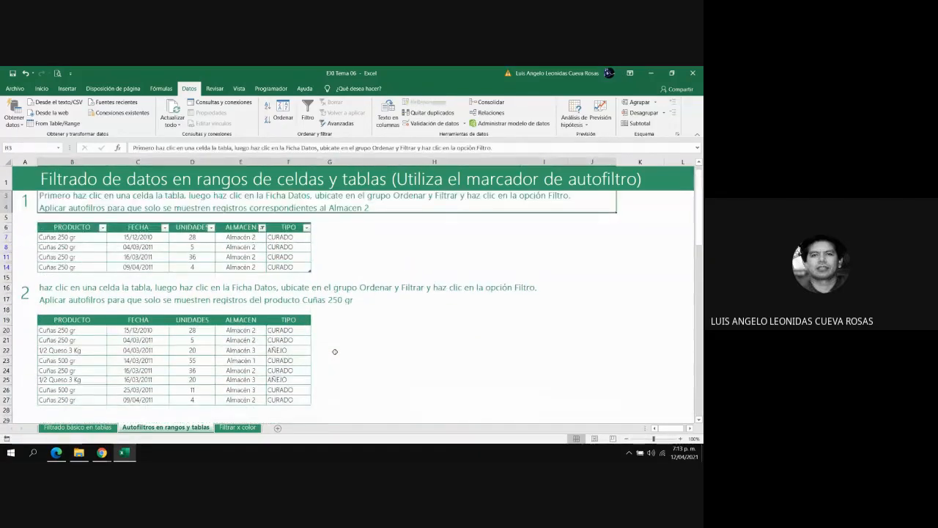
- Turn on the autofilter for the exercise 2 range and filter its PRODUCTO column to show only Cuñas 250 gr
left_click(133, 333)
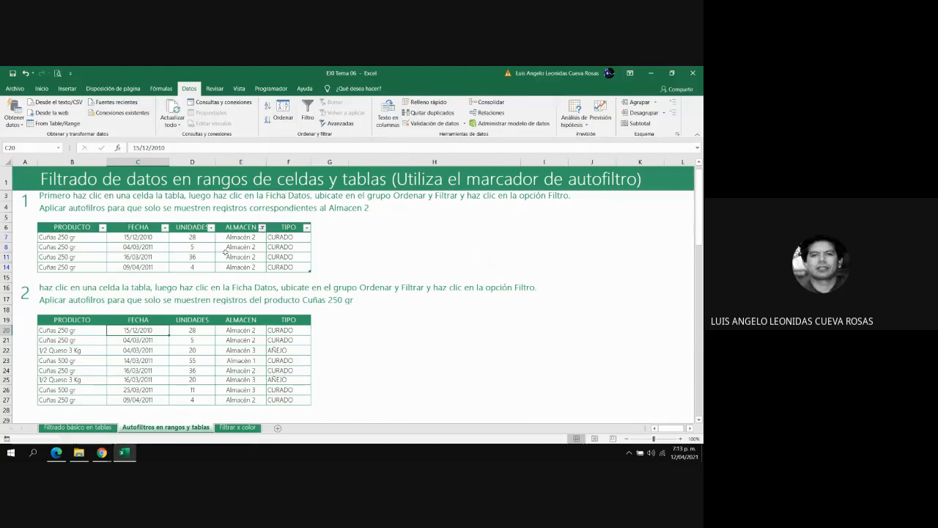
left_click(190, 331)
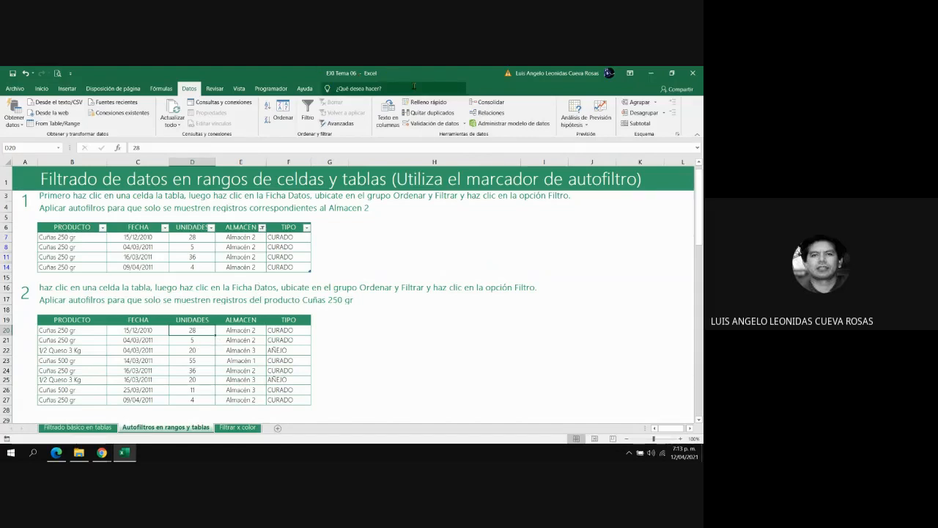
left_click(115, 341)
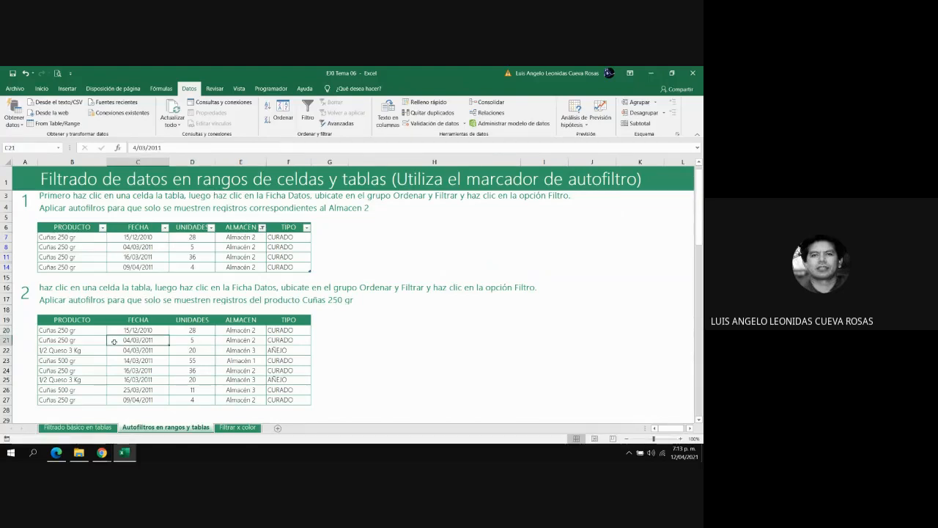
left_click(308, 110)
left_click(102, 321)
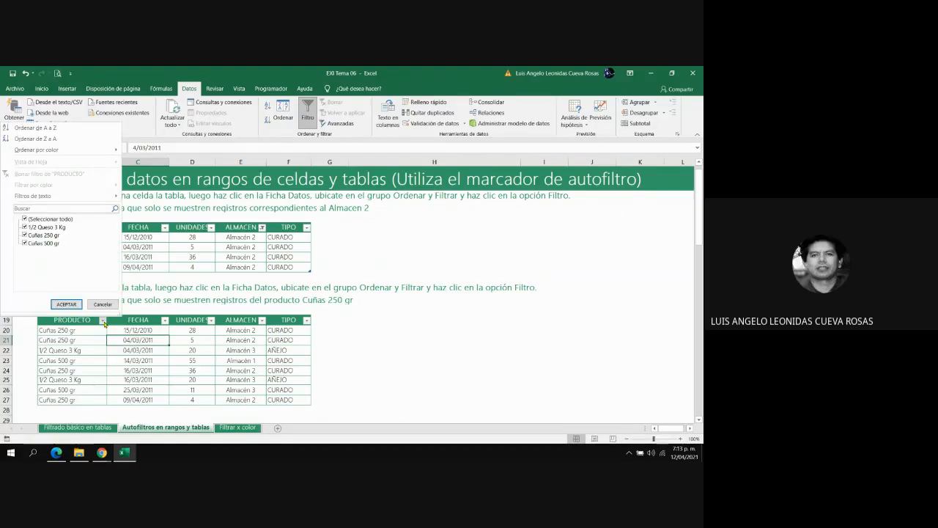
left_click(26, 218)
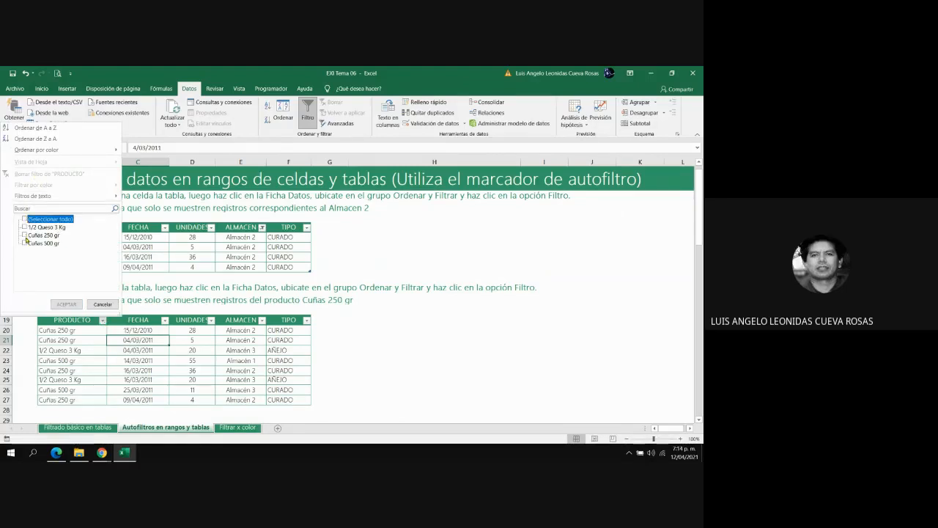
left_click(25, 235)
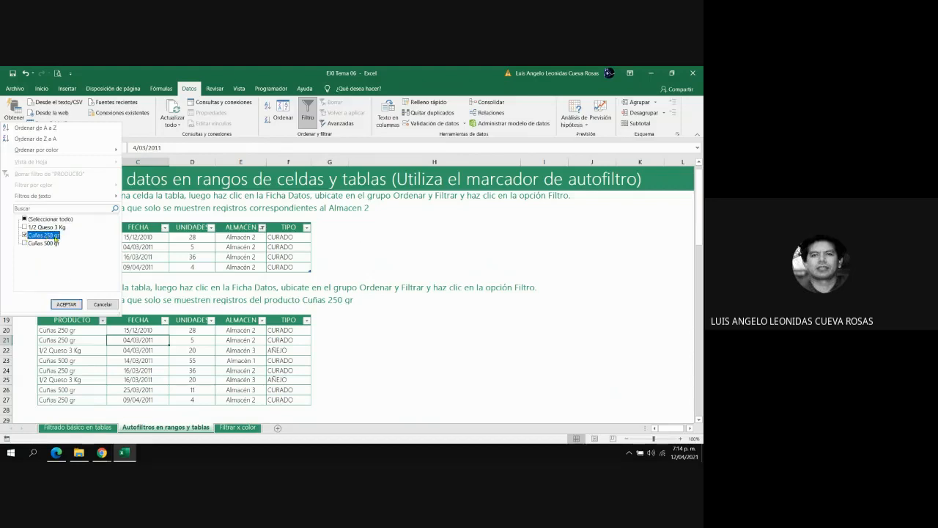
left_click(69, 303)
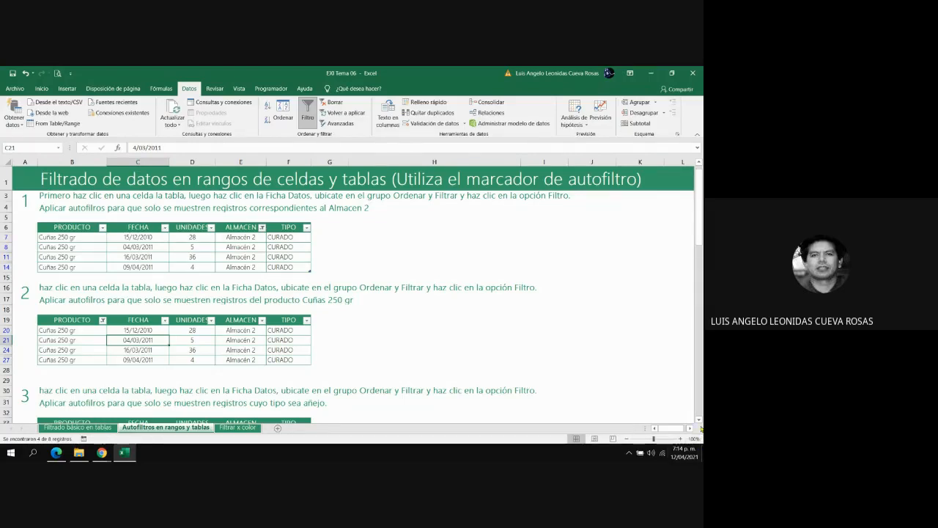
- Remove the autofilter from the exercise 2 range and turn it on for the exercise 3 range
left_click(699, 420)
left_click(700, 420)
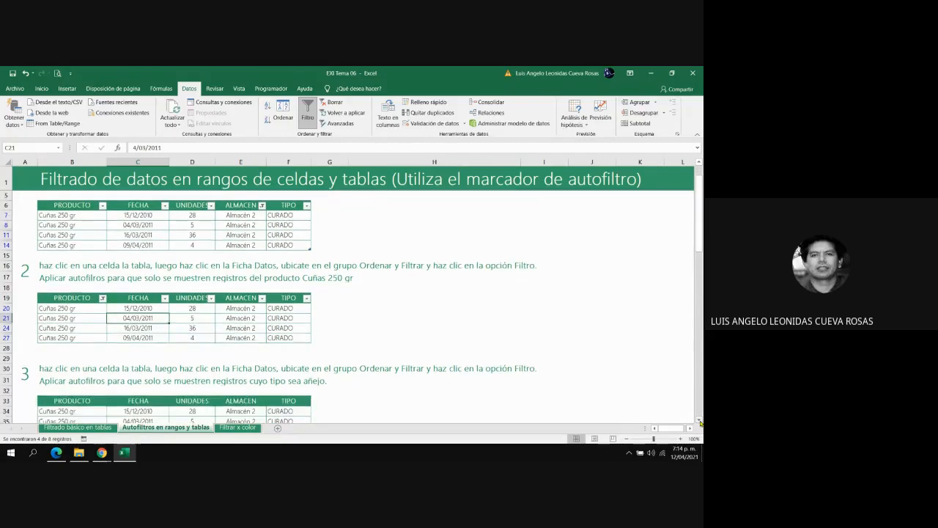
left_click(699, 420)
left_click(699, 419)
left_click(699, 420)
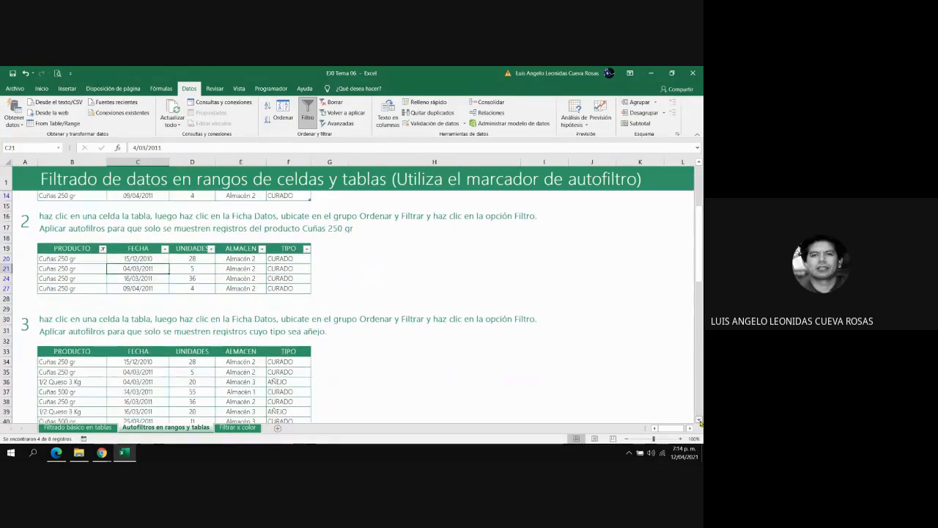
left_click(700, 420)
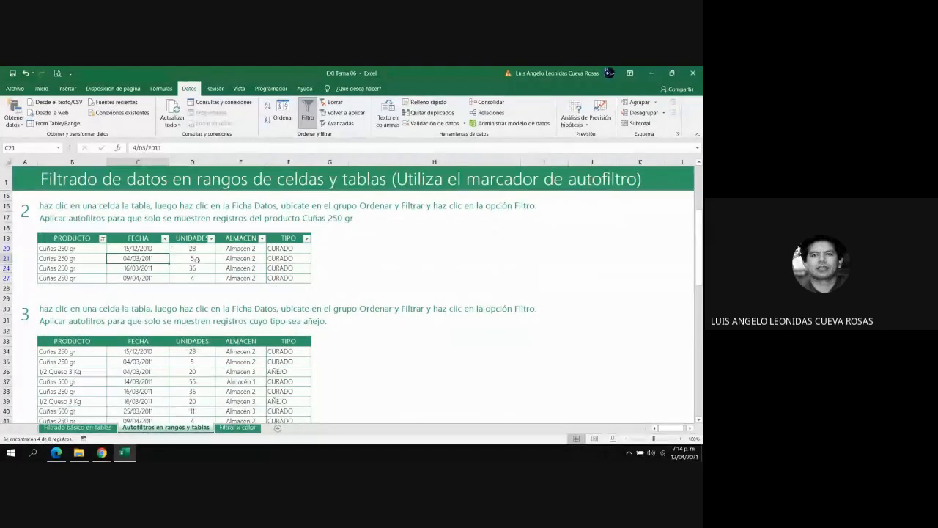
left_click(193, 370)
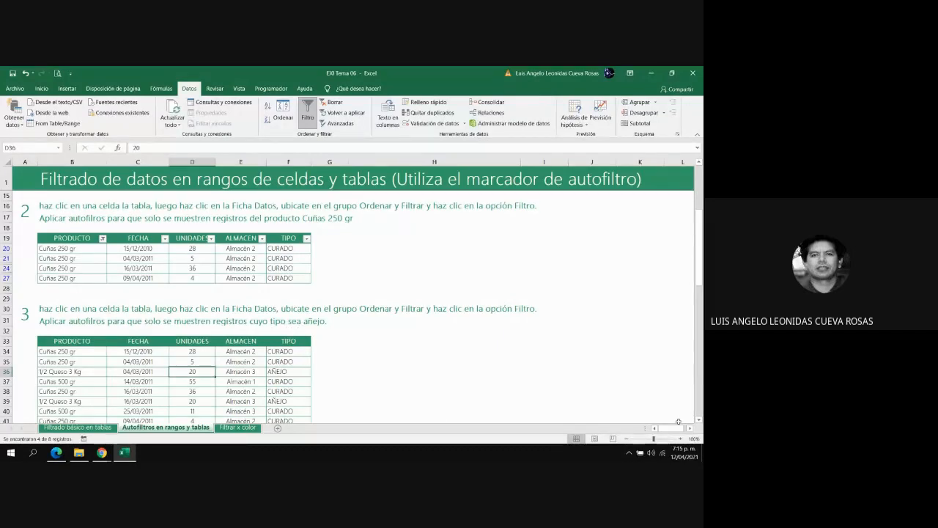
left_click(700, 420)
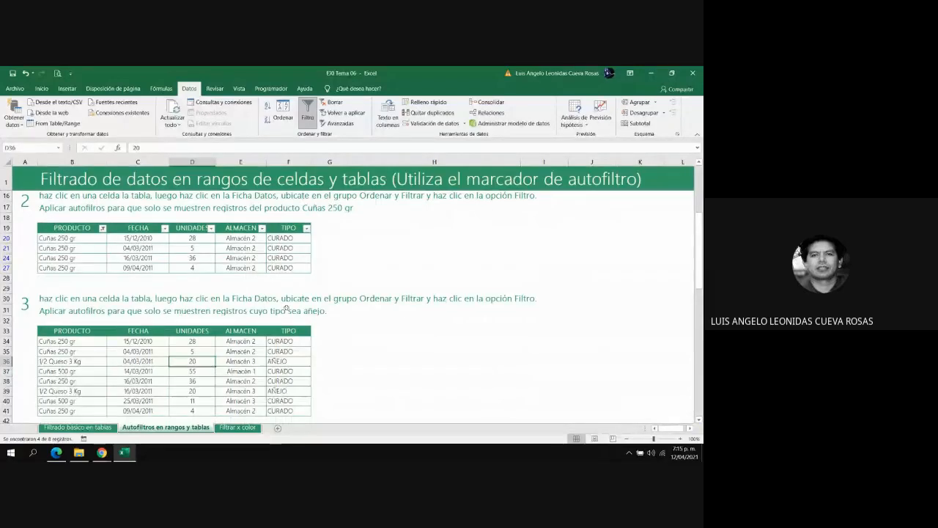
left_click(194, 350)
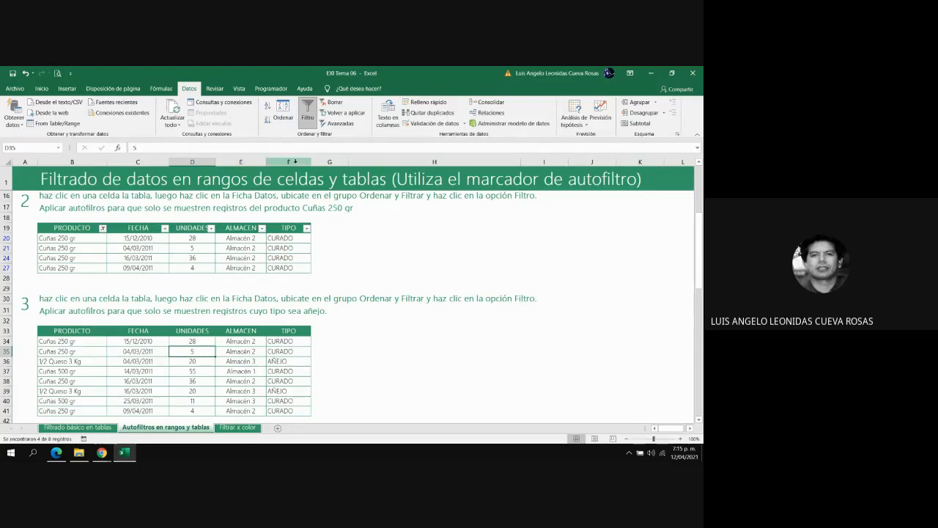
left_click(308, 120)
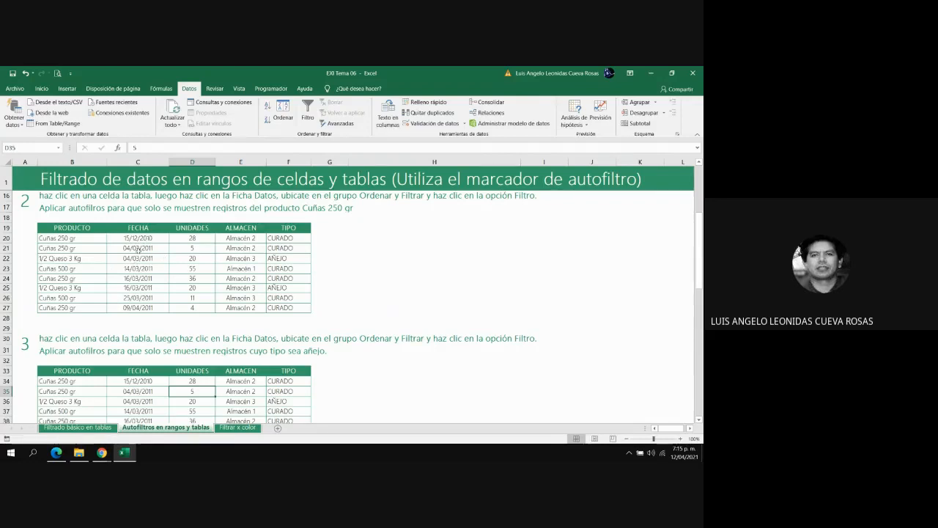
left_click(303, 114)
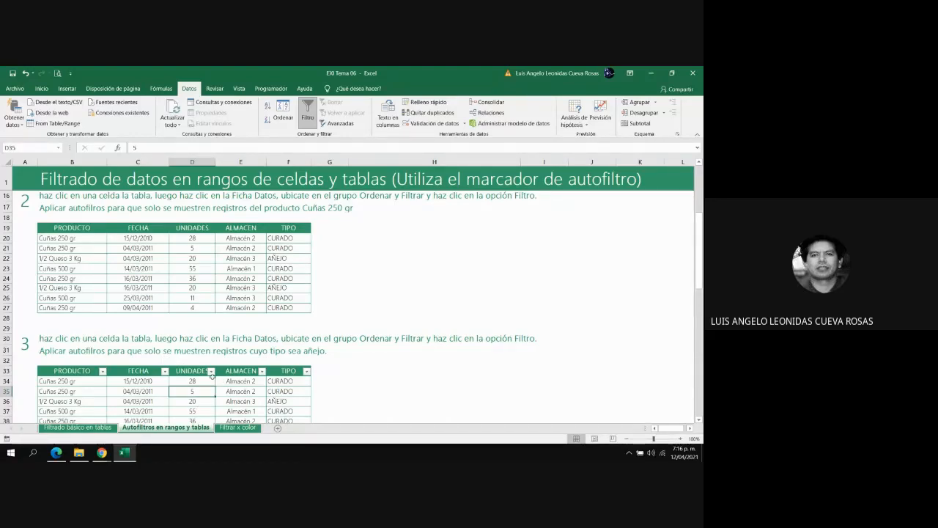
- Review the filtered tables on Filtrado básico en tablas, then the exercise 1 and 2 data on Autofiltros en rangos y tablas
left_click(101, 429)
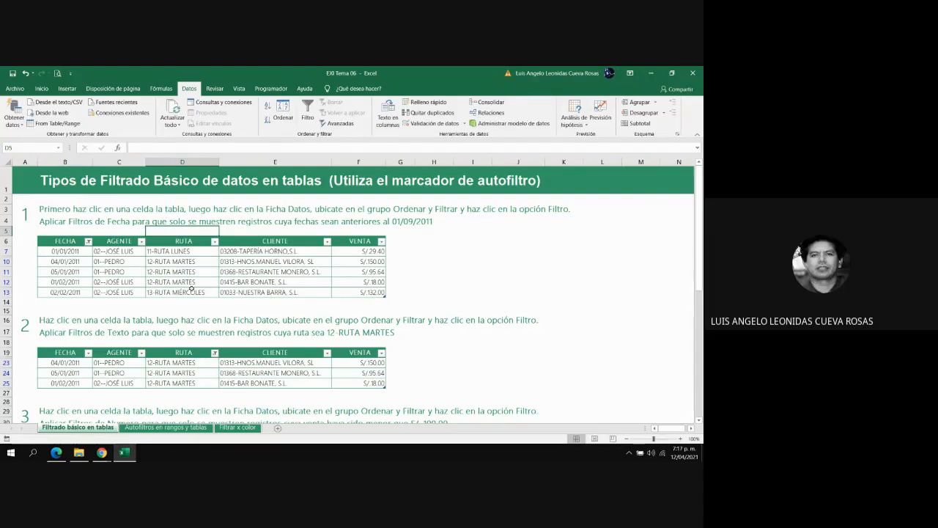
left_click(164, 431)
left_click(382, 296)
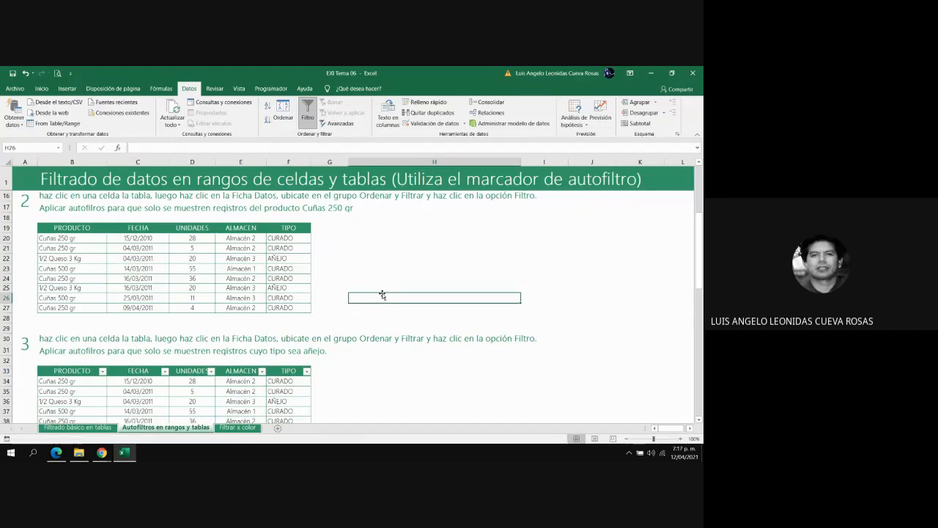
key("Up")
key("Up")
key("Up")
key("Up")
key("Up")
key("Up")
key("Up")
key("Up")
key("Up")
key("Up")
key("Up")
key("Up")
key("Up")
key("Up")
key("Up")
key("Up")
key("Up")
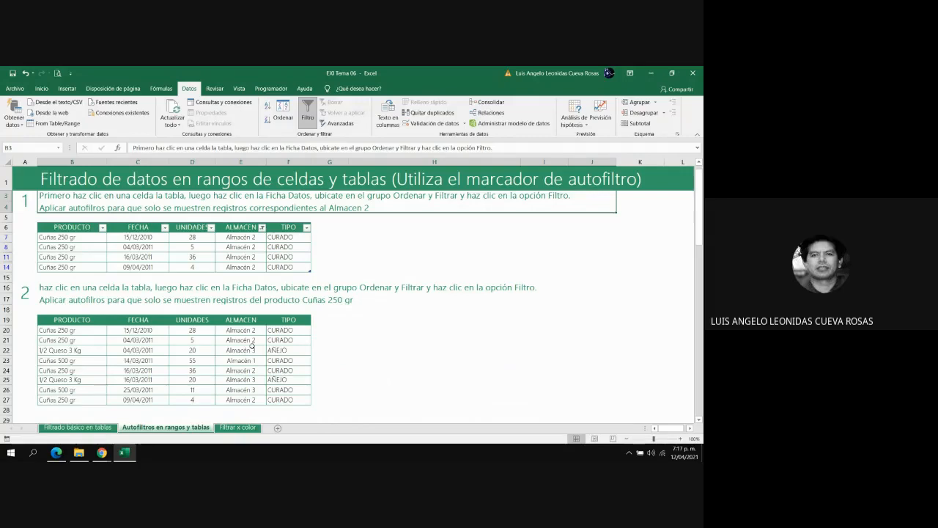
- Filter the TIPO column of the exercise 3 range to show only the AÑEJO records
key("Down")
key("Down")
key("Down")
key("Down")
key("Down")
key("Down")
key("Down")
key("Down")
key("Down")
key("Down")
key("Down")
key("Down")
key("Down")
key("Down")
key("Down")
key("Down")
key("Down")
key("Down")
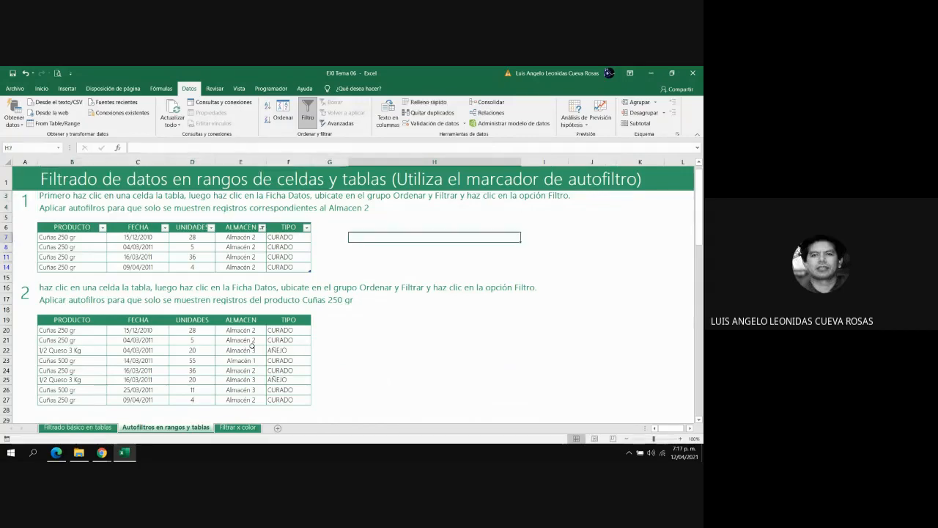
key("Down")
key("Down")
key("Down")
key("Down")
key("Down")
key("Down")
key("Down")
key("Down")
key("Down")
key("Down")
key("Down")
key("Down")
key("Down")
key("Down")
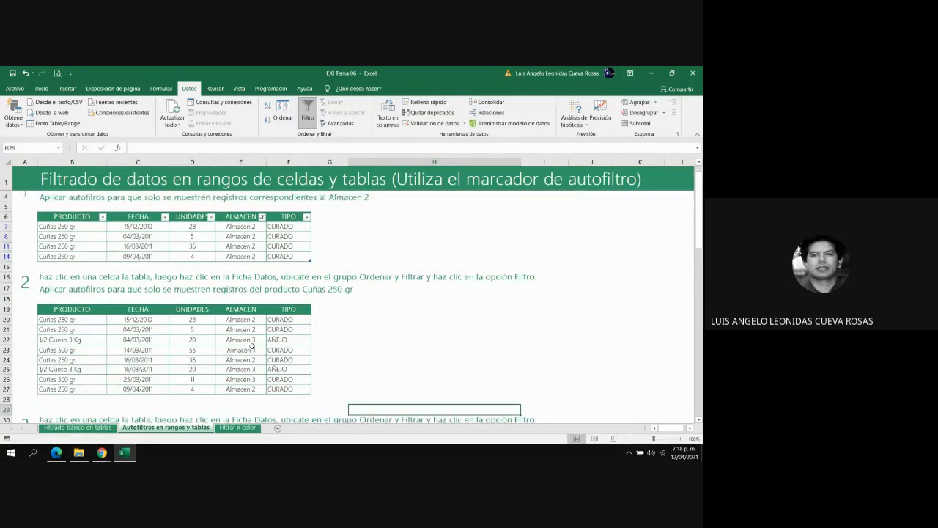
key("Down")
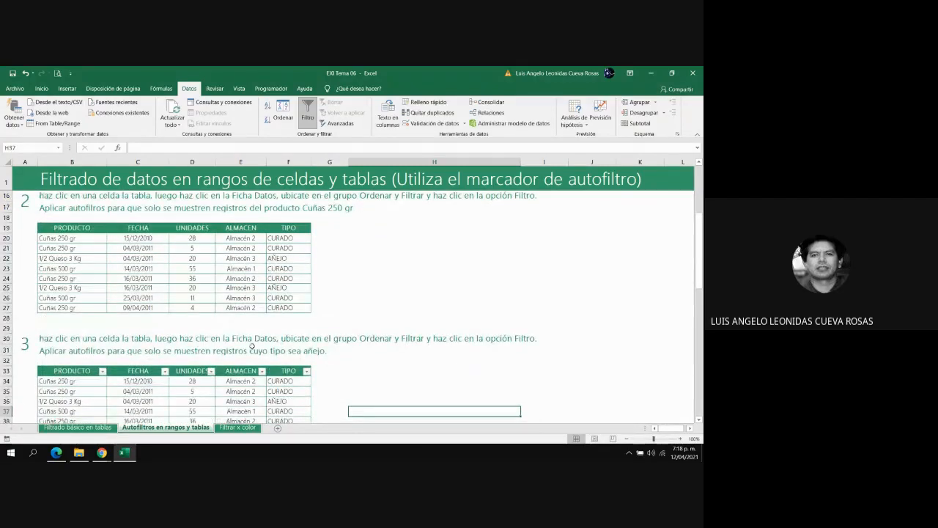
key("Down")
key("Down")
key("Down")
key("Down")
key("Down")
key("Down")
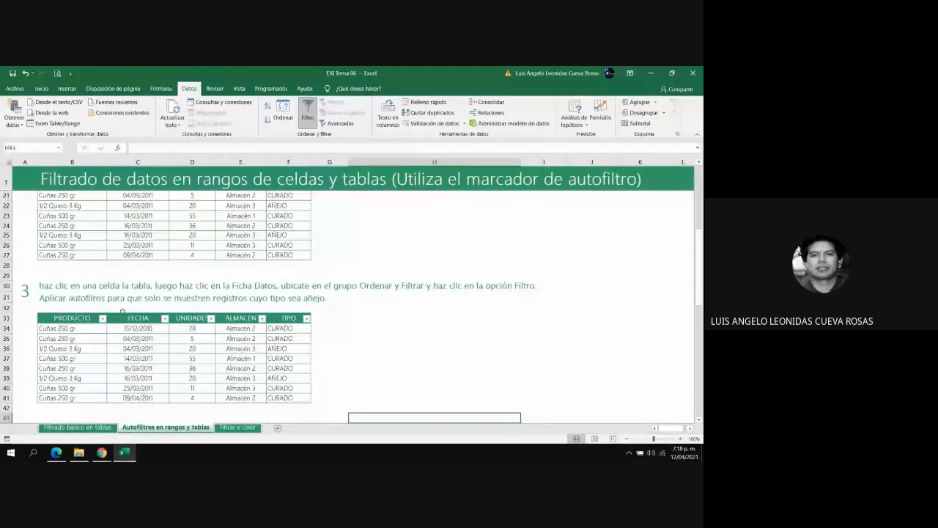
left_click(132, 338)
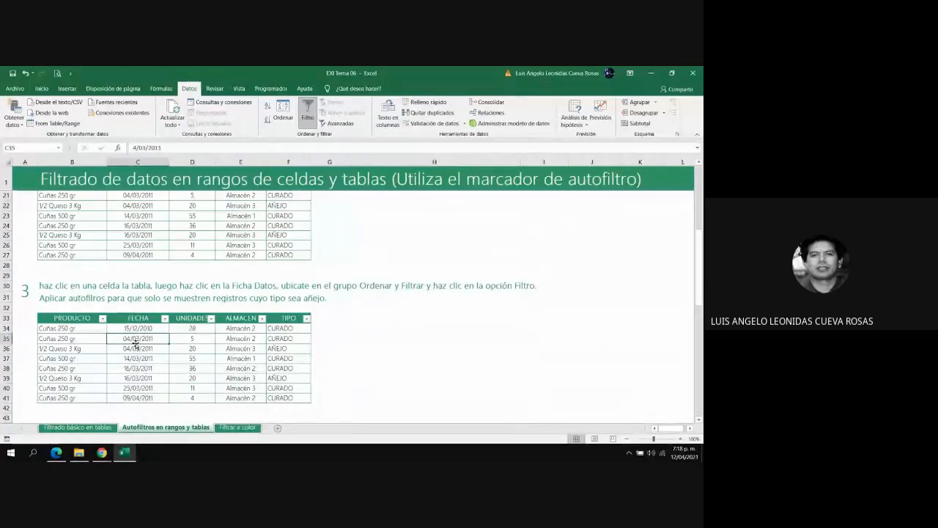
left_click(307, 319)
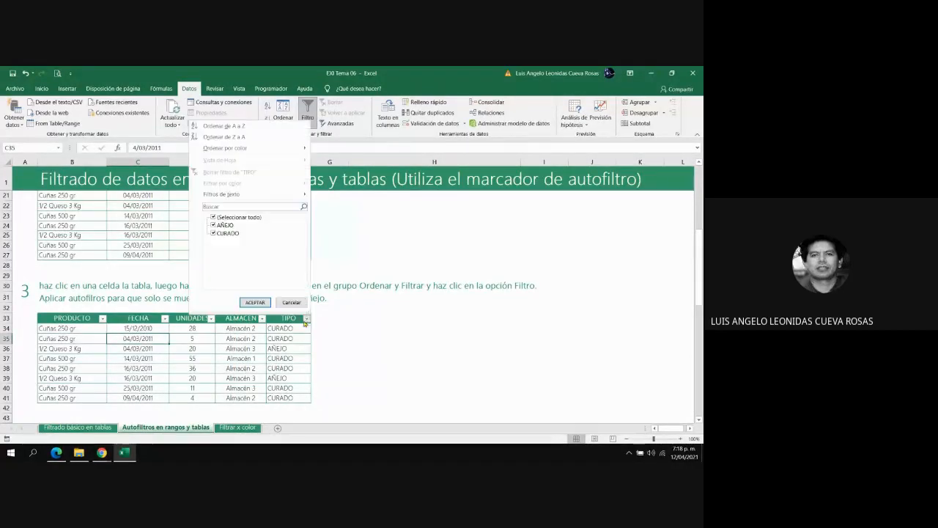
left_click(227, 233)
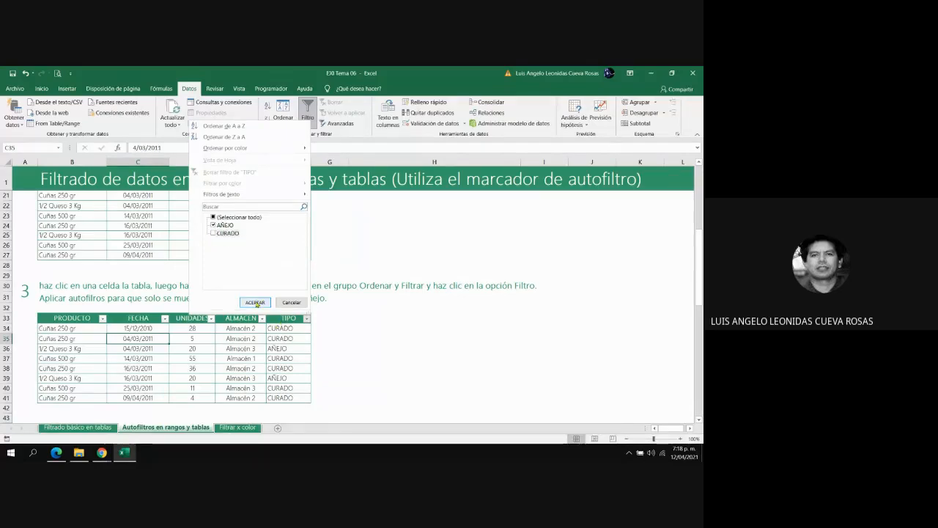
left_click(254, 303)
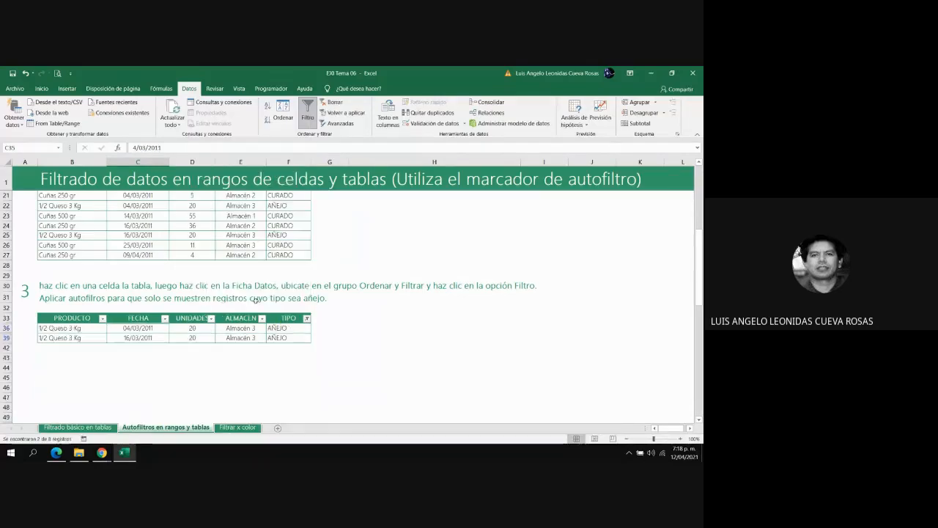
left_click(349, 342)
left_click(291, 336)
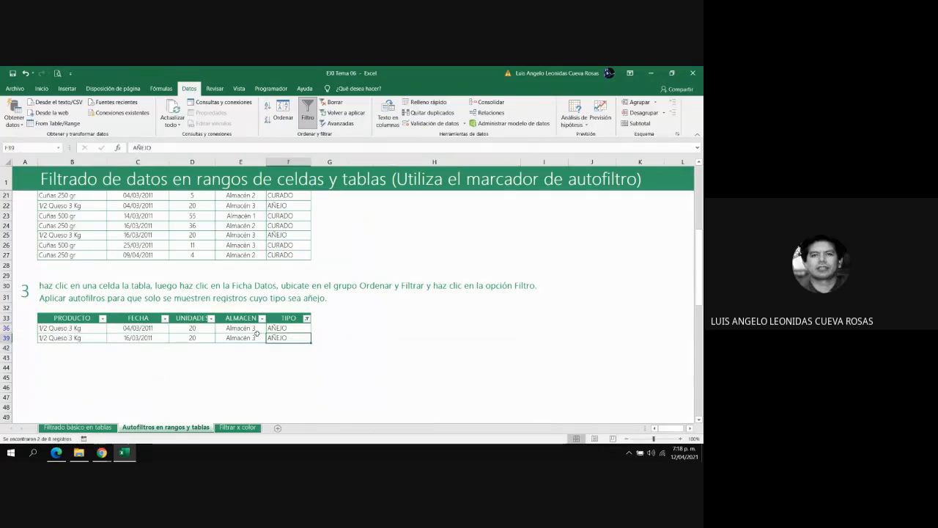
- Try moving the autofilter from the exercise 3 range to the exercise 2 range, and undo both filter changes
left_click(699, 163)
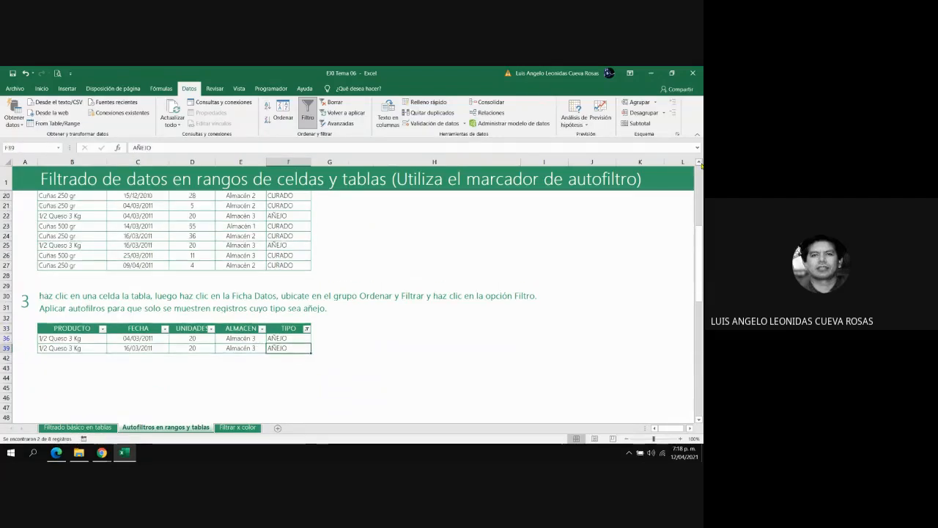
left_click(700, 163)
left_click(700, 163)
left_click(261, 267)
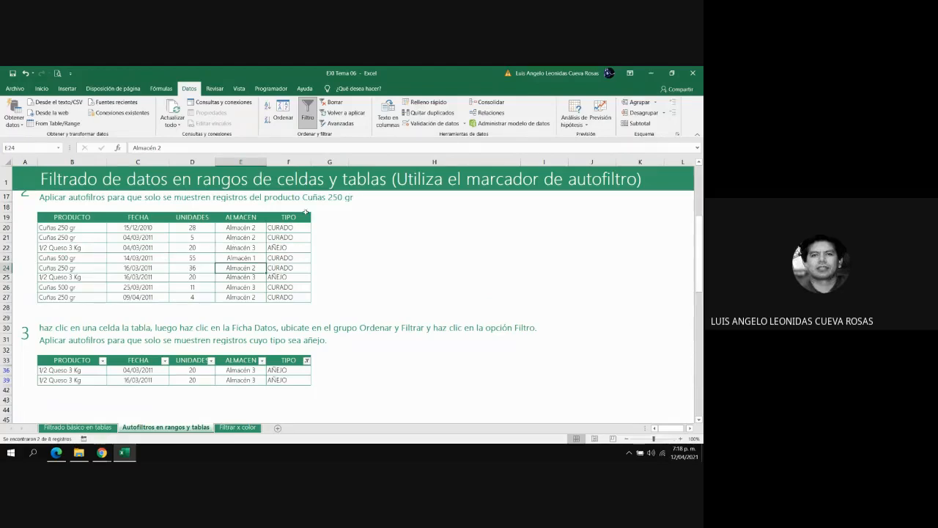
left_click(313, 116)
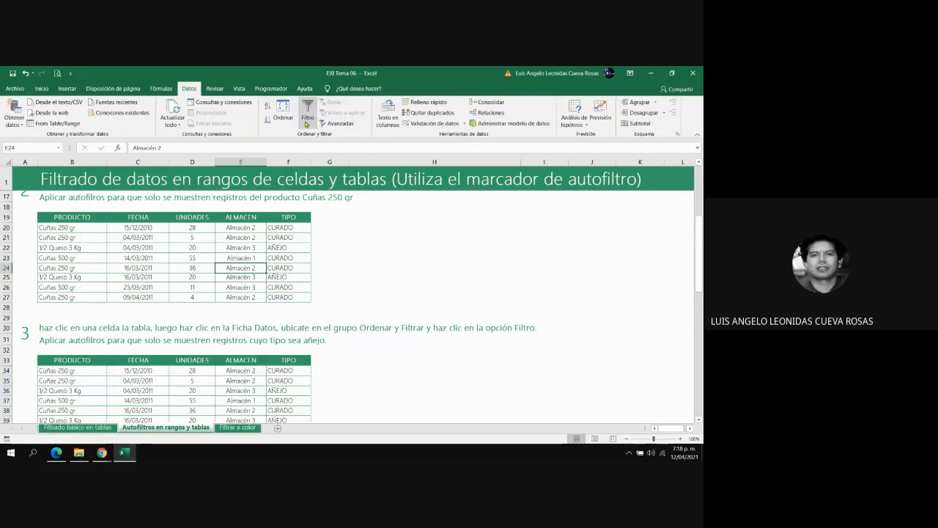
left_click(313, 116)
left_click(187, 390)
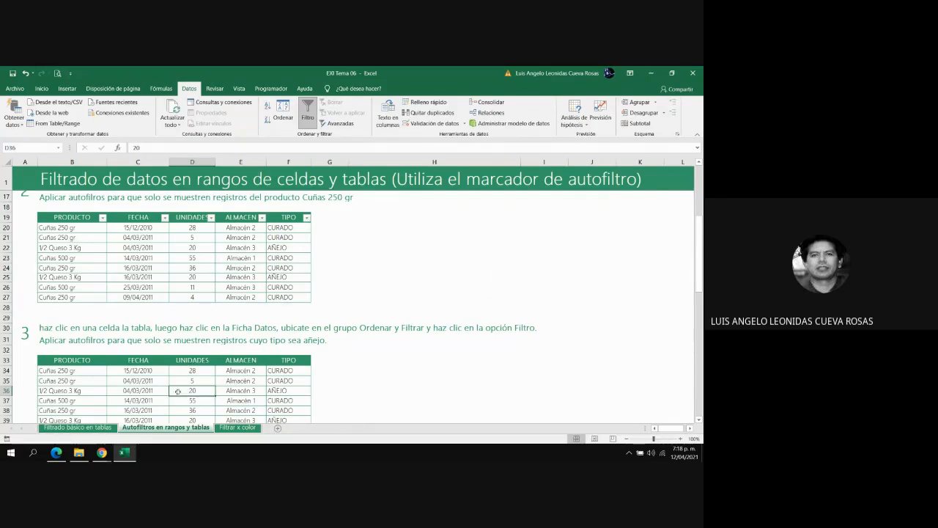
key("ctrl+z")
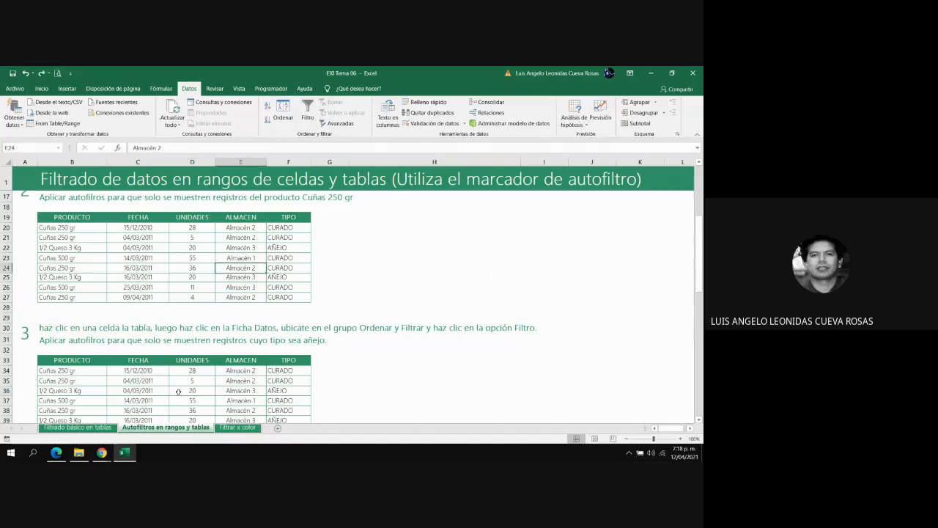
key("ctrl+z")
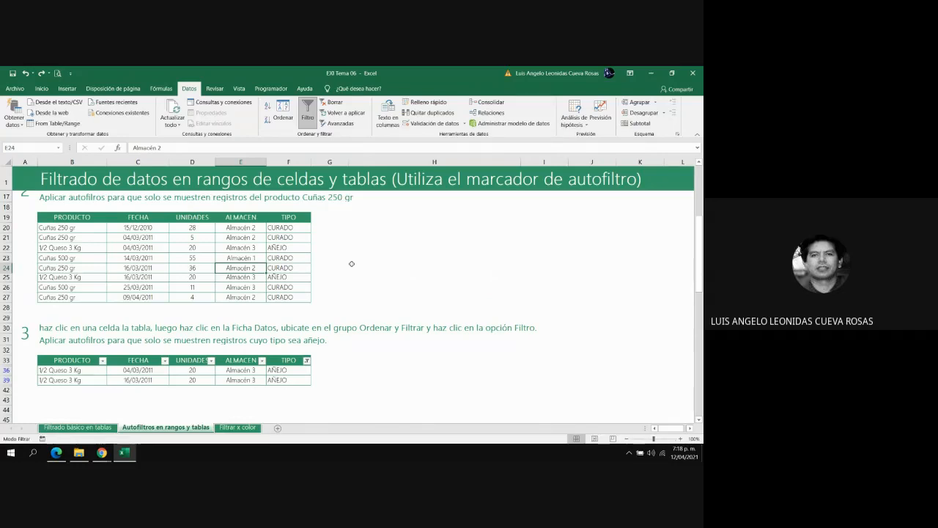
- Convert the exercise 2 range B19:F27 into a table with headers
left_click(411, 256)
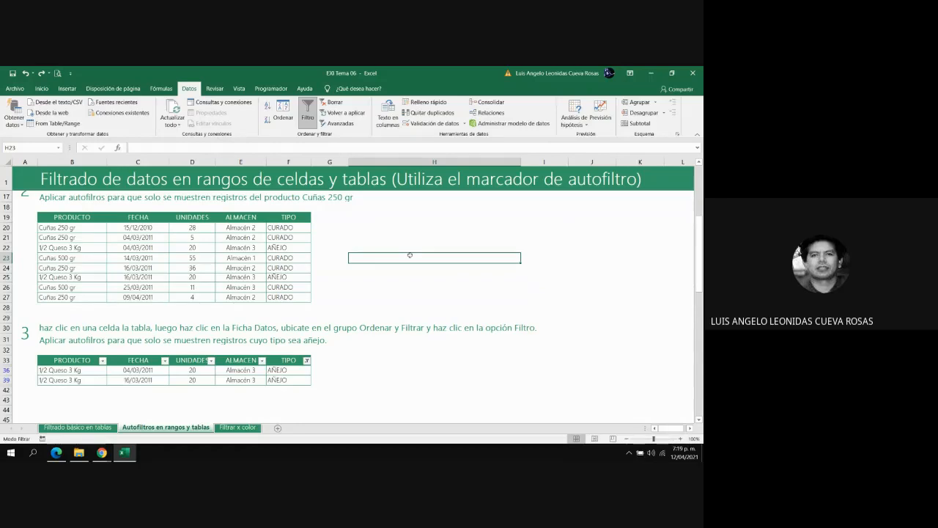
left_click(262, 248)
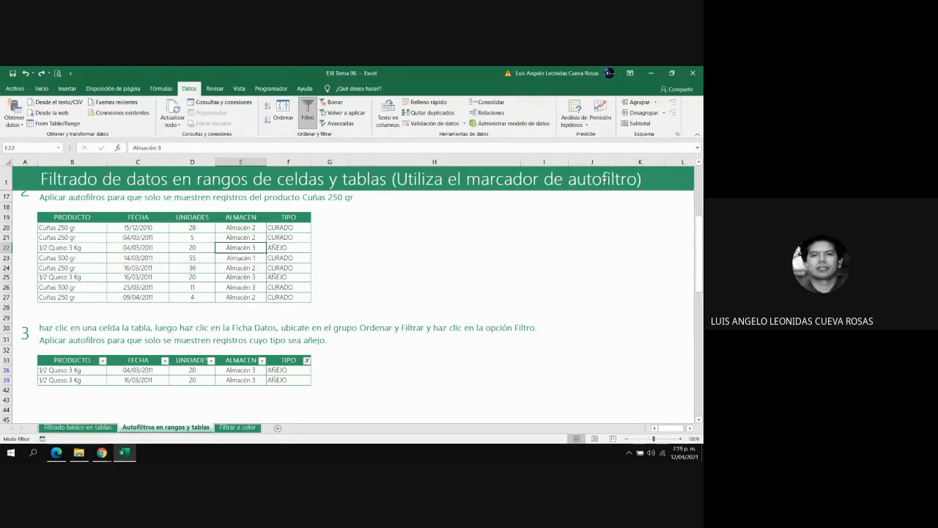
left_click(700, 165)
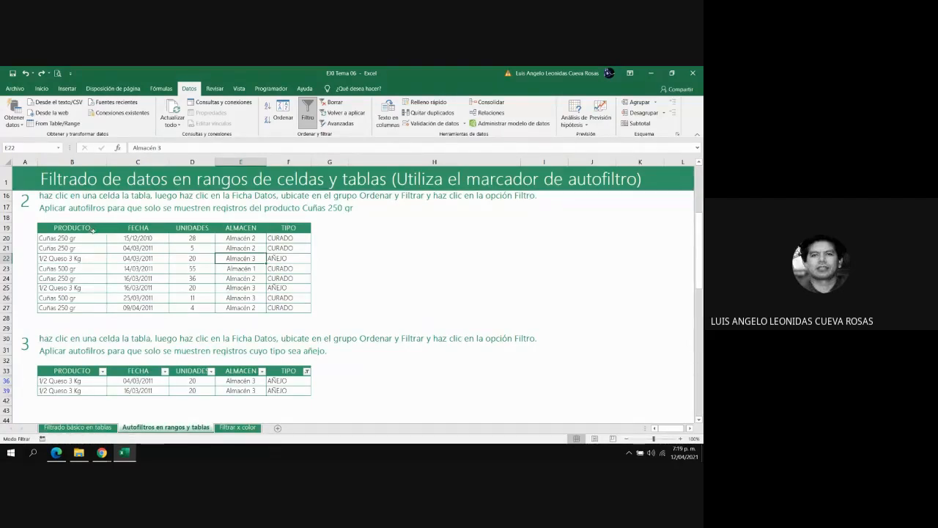
left_click_drag(93, 229, 279, 313)
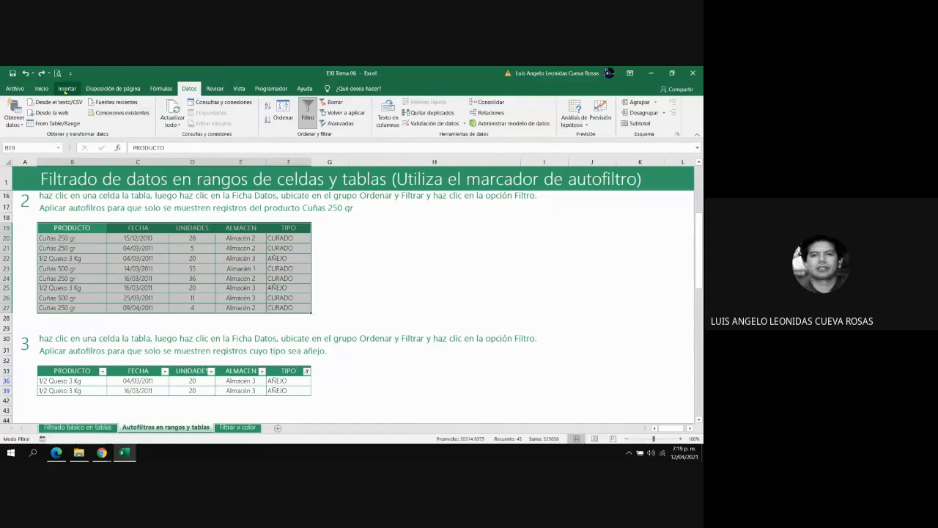
left_click(65, 88)
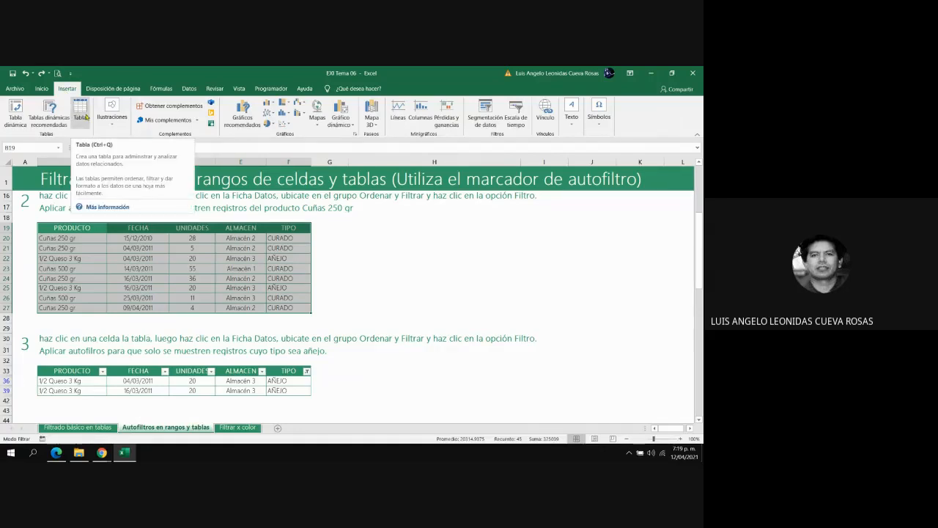
left_click(81, 116)
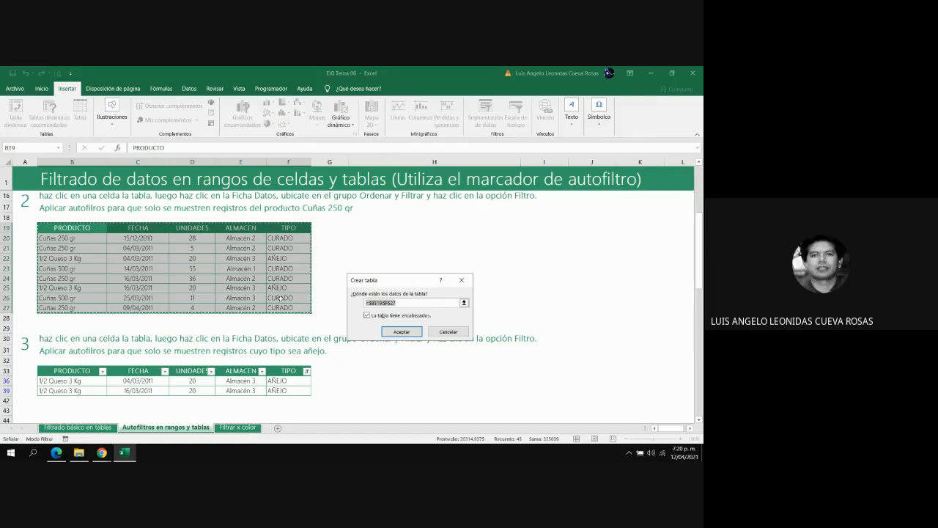
left_click(399, 332)
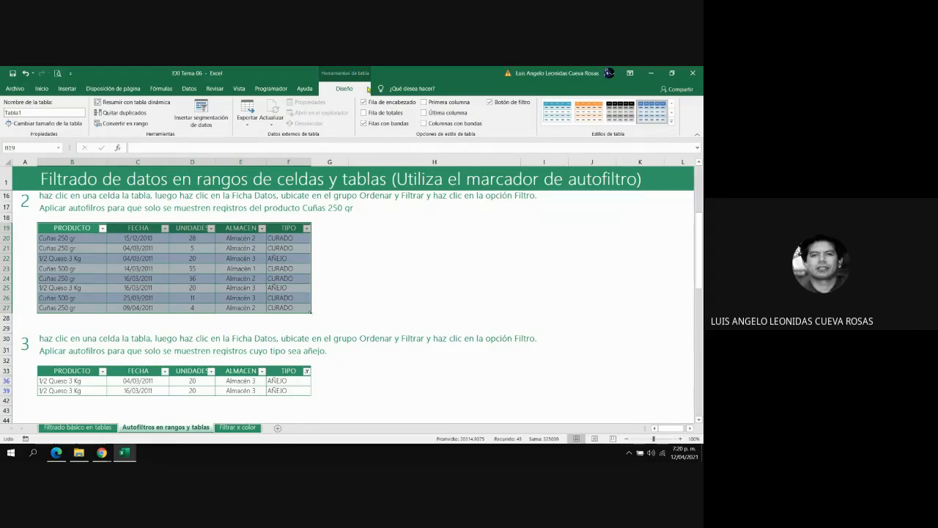
- Try the plain, uncolored light table style on the exercise 2 table
left_click(672, 122)
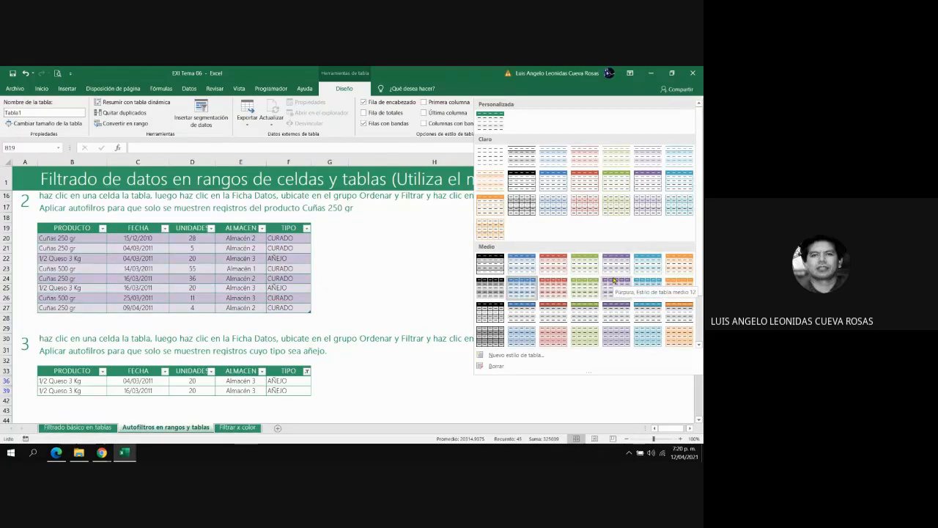
left_click(493, 156)
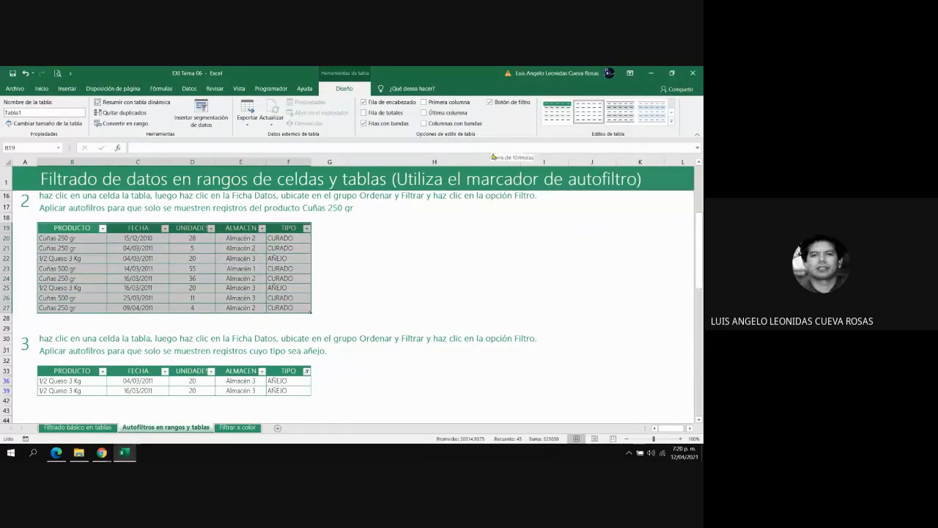
left_click(294, 268)
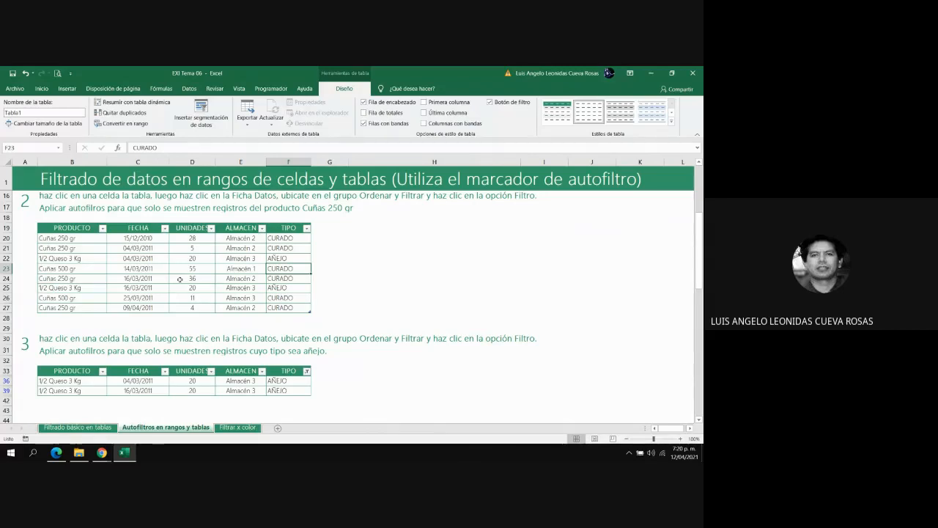
- Apply the red medium table style from the first Medio row to the exercise 2 table
left_click(672, 123)
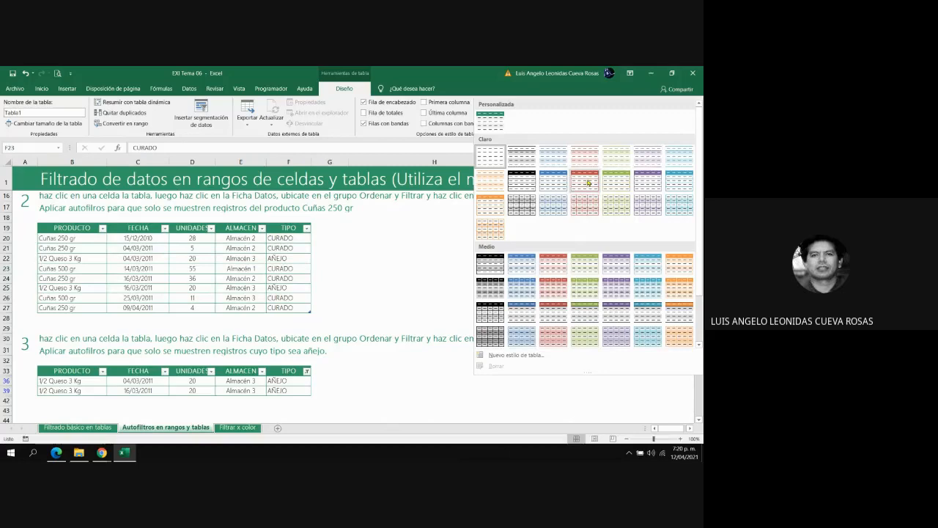
left_click(558, 265)
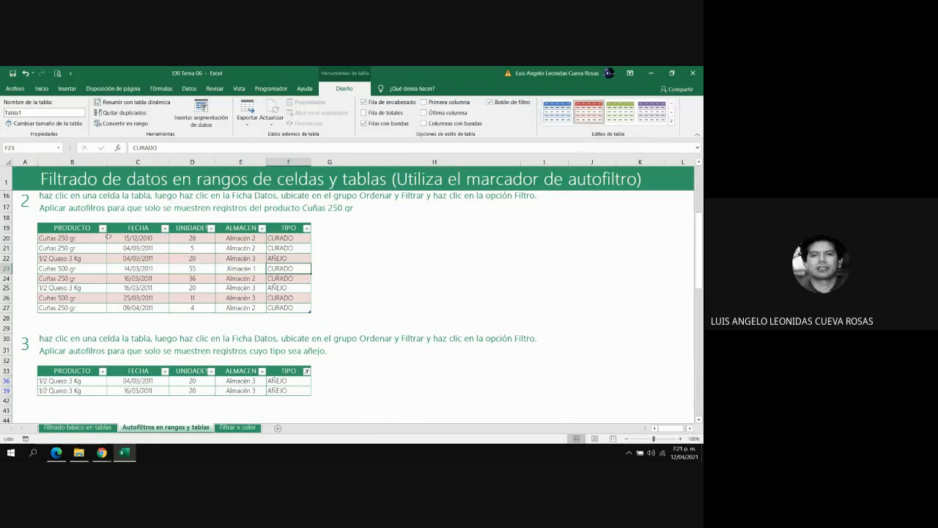
- Remove the manual fill color and all borders from the exercise 2 table, cells B19:F27
left_click_drag(85, 230, 286, 307)
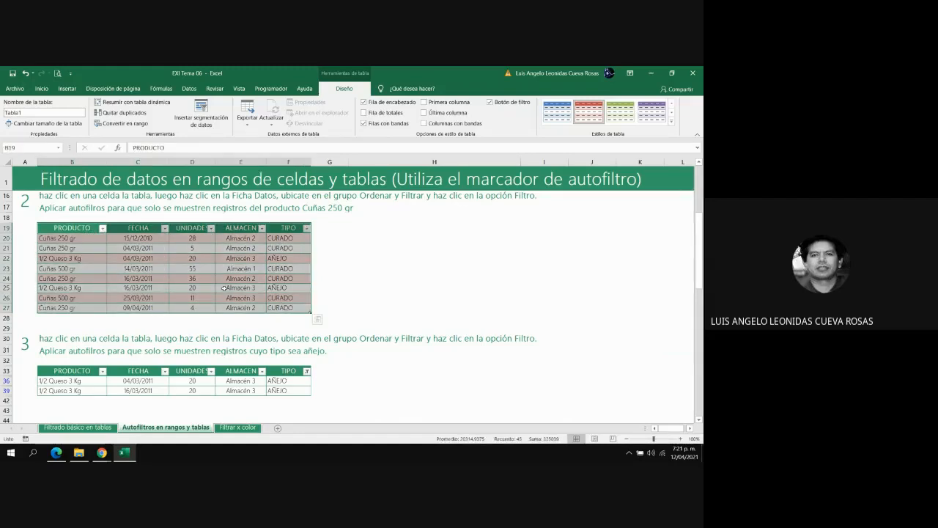
left_click(42, 89)
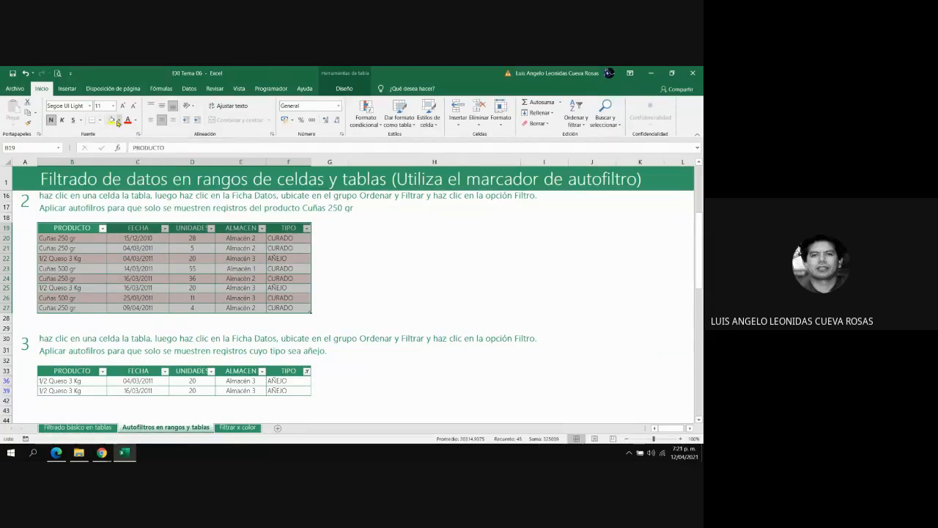
left_click(118, 121)
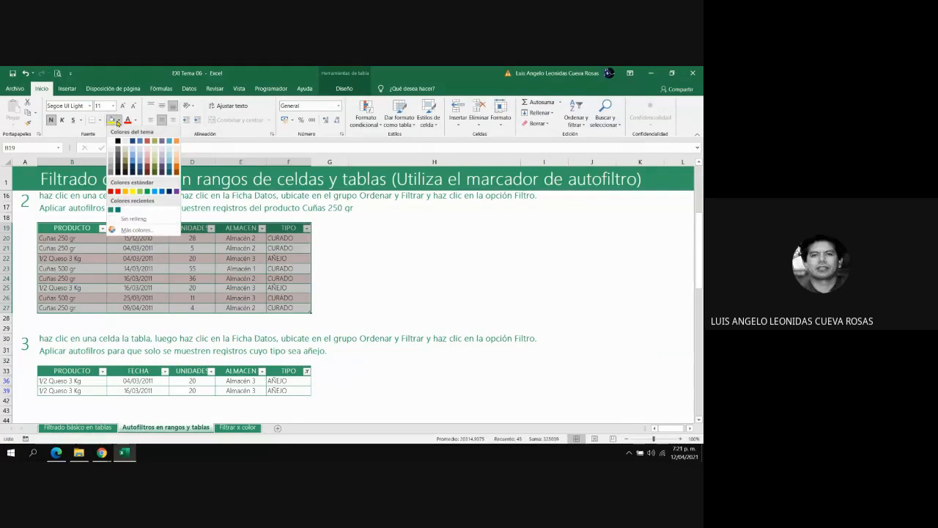
left_click(130, 219)
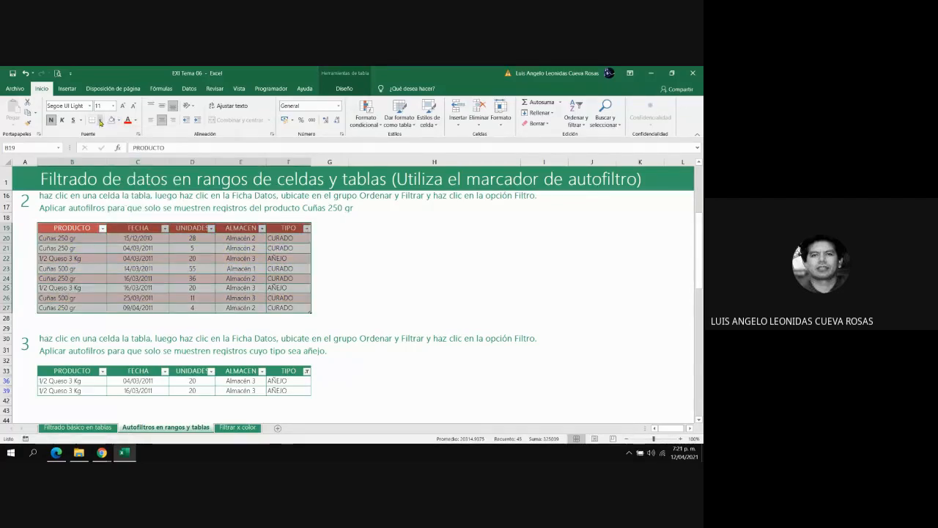
left_click(99, 120)
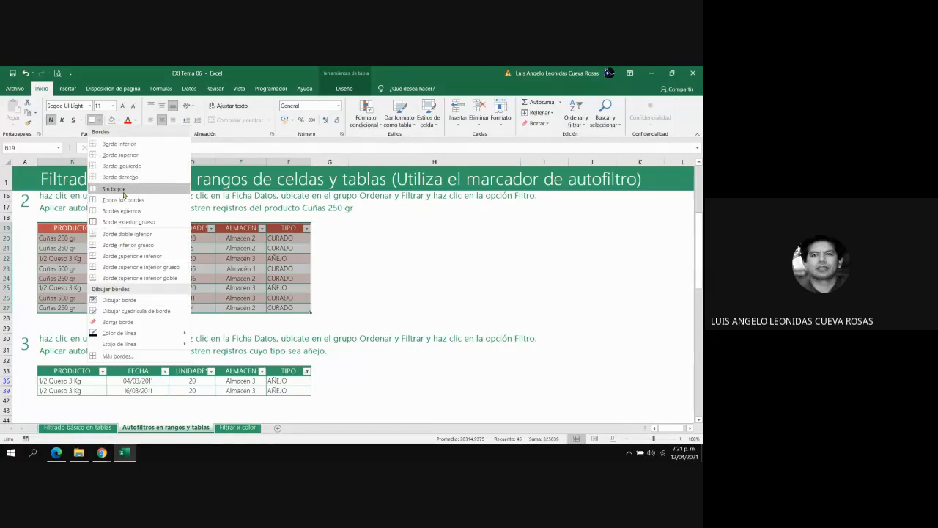
left_click(124, 191)
left_click(250, 287)
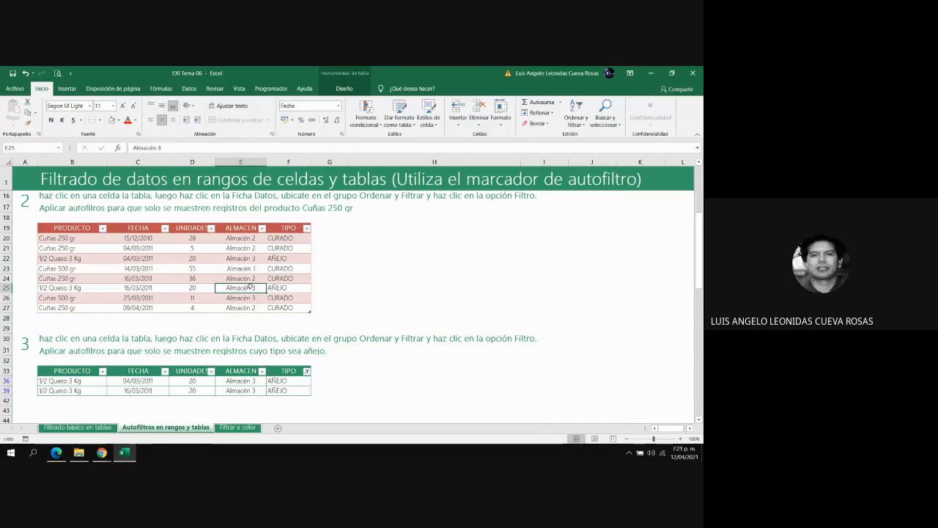
- Try the aqua medium table style from the first Medio row on the exercise 2 table
left_click(348, 88)
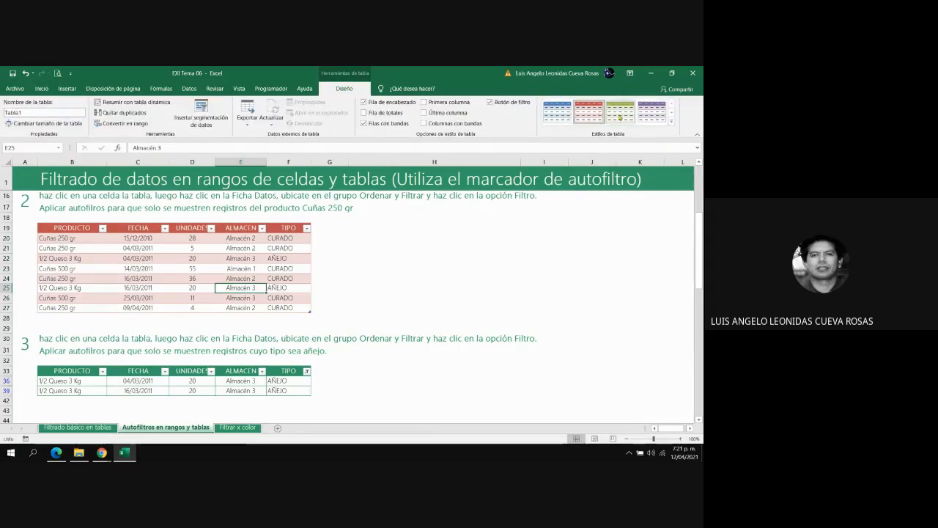
left_click(672, 121)
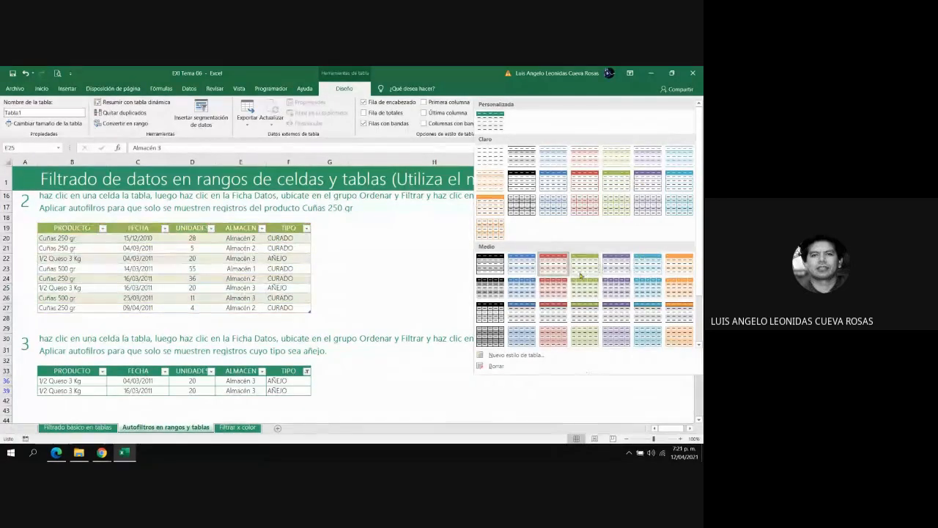
left_click(639, 269)
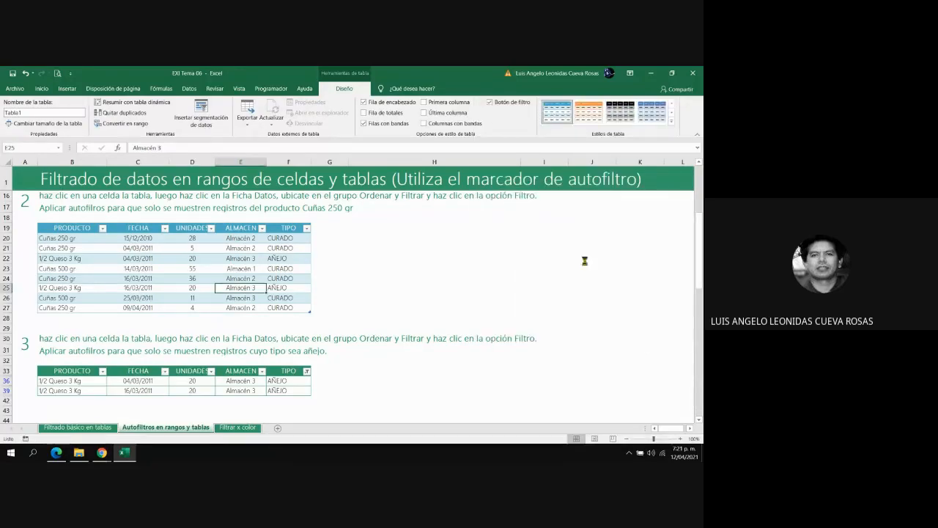
- Undo the table style changes and the fill and border removal on the exercise 2 table
key("ctrl+z")
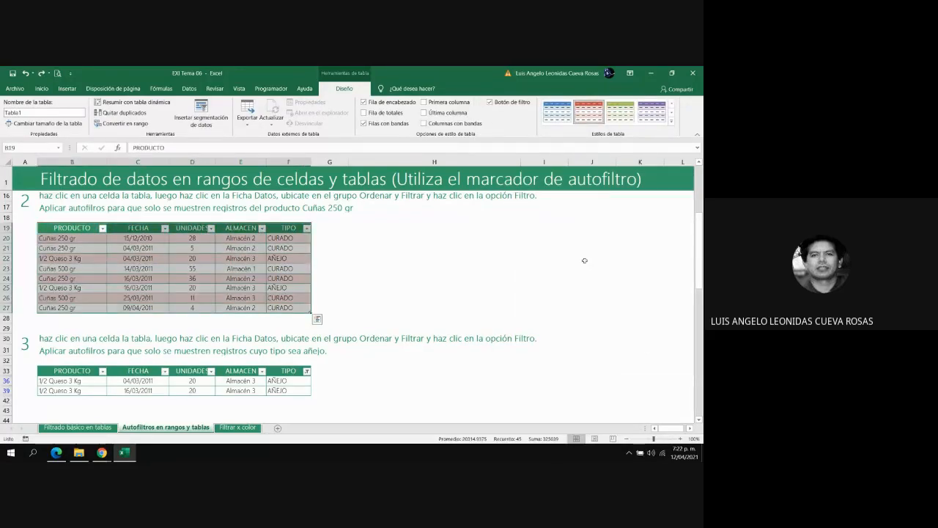
key("ctrl+z")
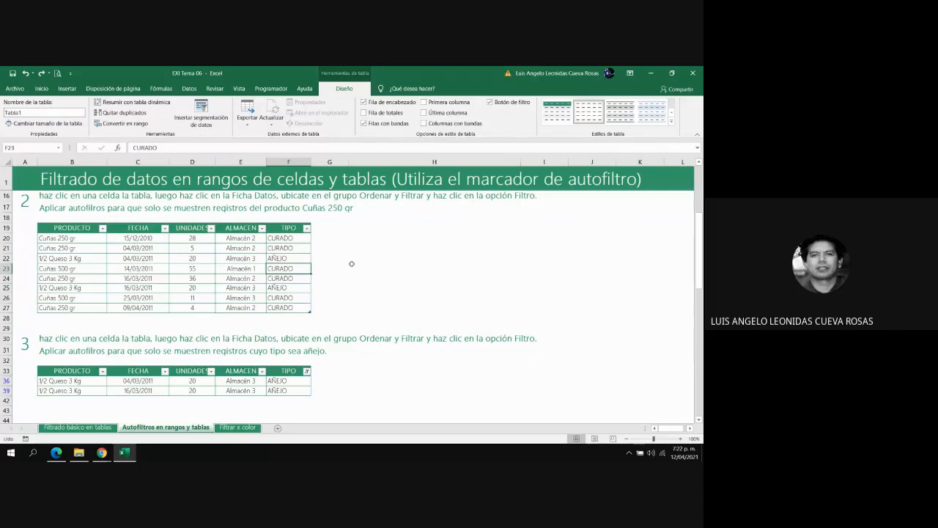
left_click(252, 267)
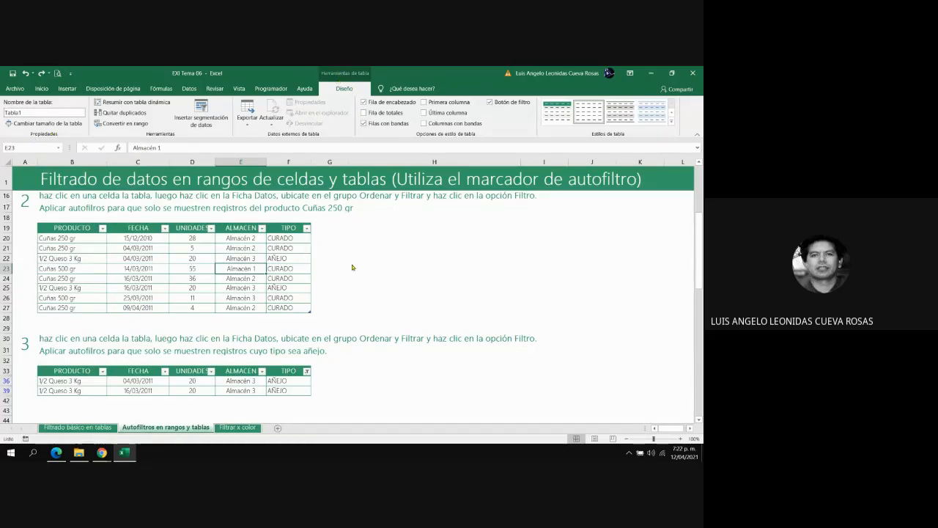
- Rename the exercise 2 table as TablaDB
left_click(44, 114)
left_click(42, 112)
key("BackSpace")
type("DB")
key("Return")
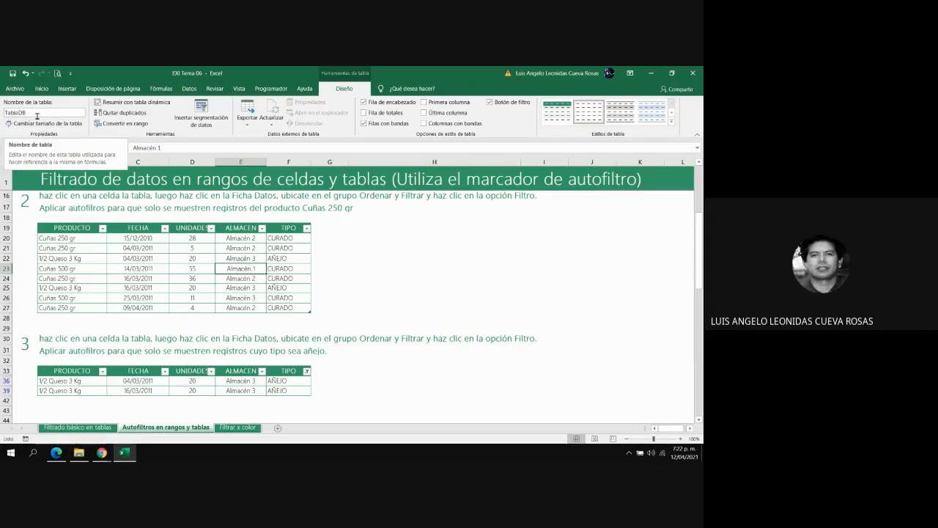
- Filter the PRODUCTO column of the exercise 2 table to only Cuñas 250 gr
left_click(164, 258)
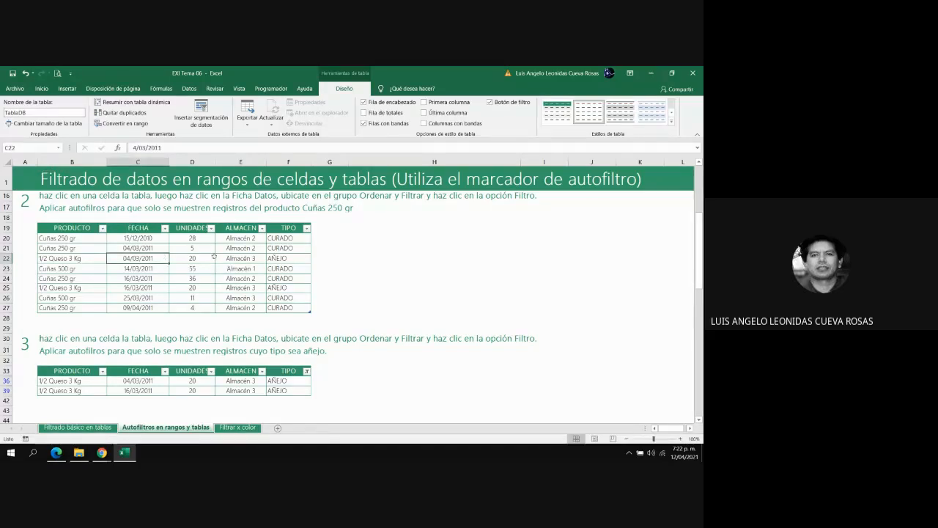
left_click(102, 228)
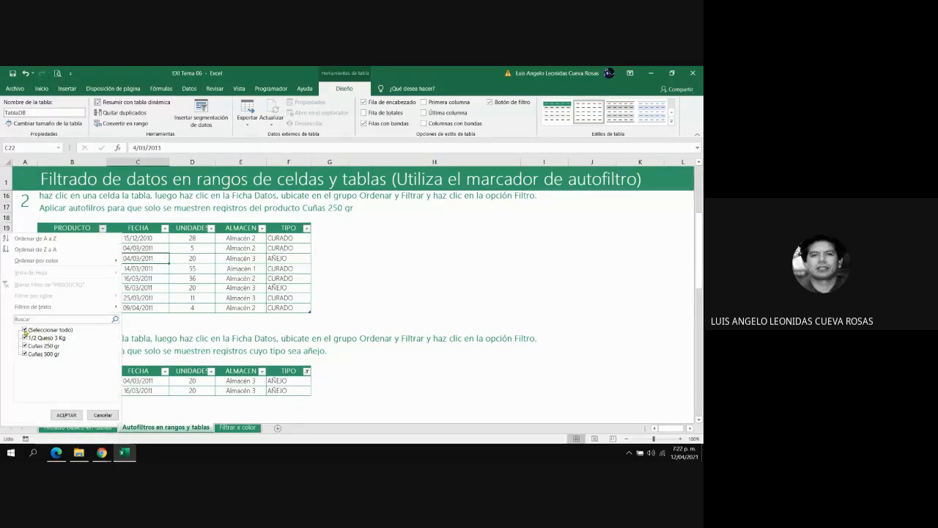
left_click(25, 330)
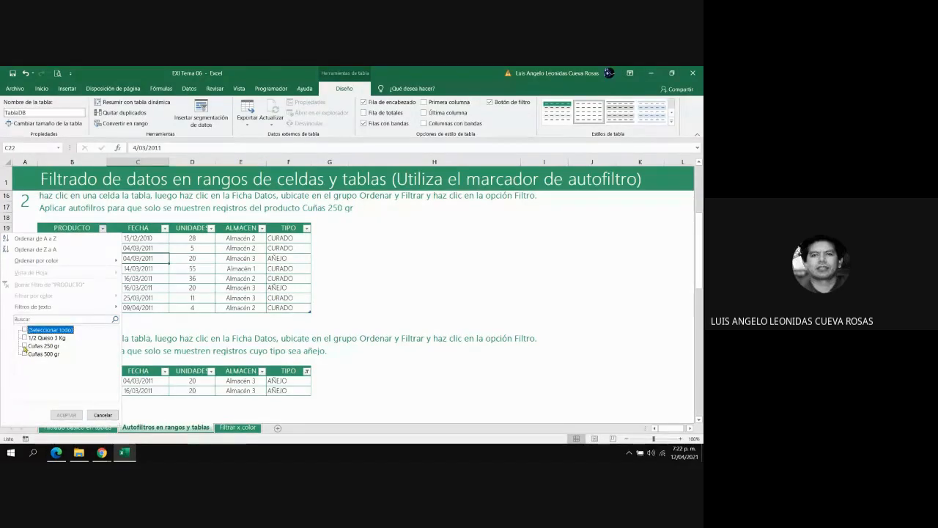
left_click(25, 346)
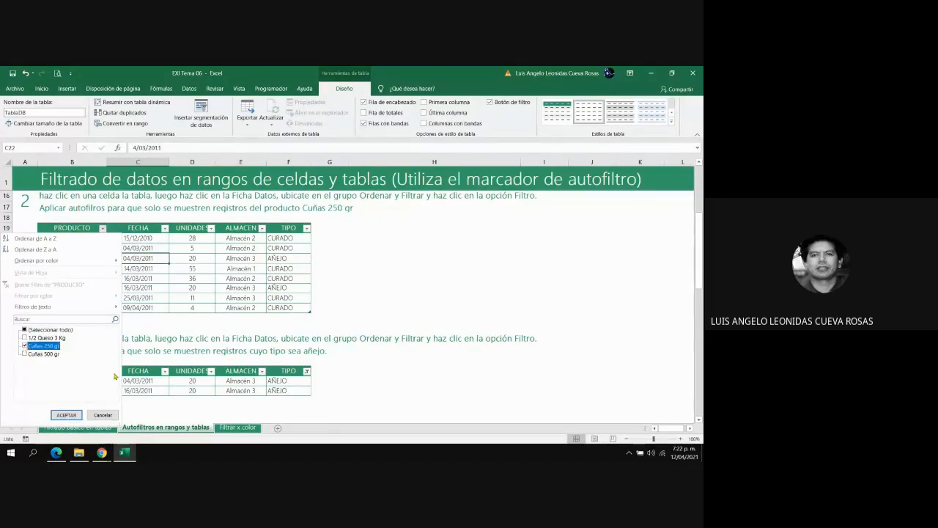
left_click(70, 414)
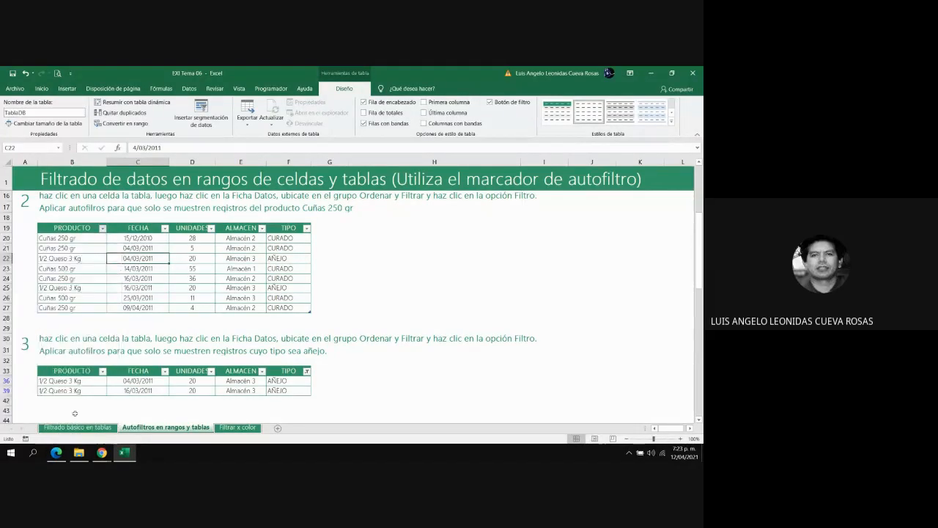
- Review the filtered tables of exercises 1, 2 and 3 on the Autofiltros en rangos y tablas sheet
left_click(376, 341)
key("Up")
key("Up")
key("Up")
key("Up")
key("Up")
key("Up")
key("Up")
key("Up")
key("Up")
key("Up")
key("Up")
key("Up")
key("Up")
key("Up")
key("Up")
key("Up")
key("Up")
key("Up")
key("Up")
key("Up")
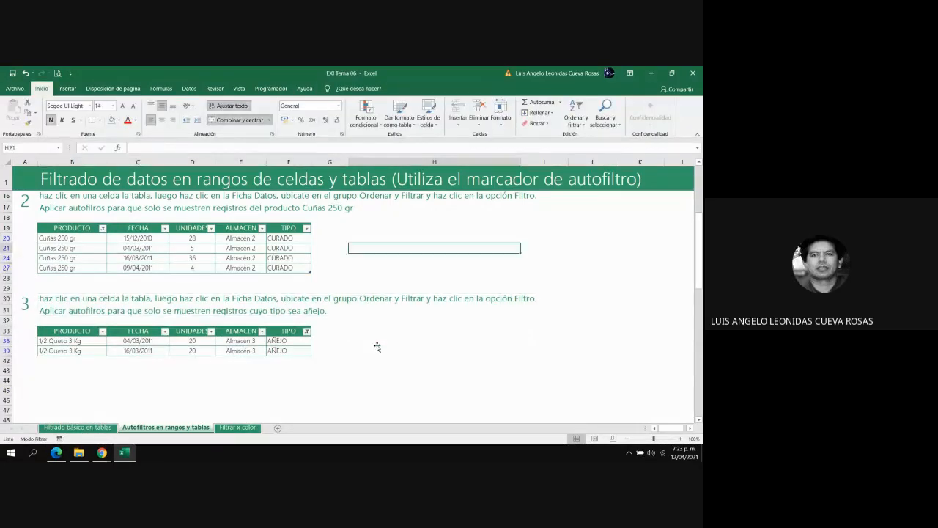
key("Down")
key("Down")
key("Down")
key("Down")
key("Down")
key("Down")
key("Down")
key("Down")
key("Down")
key("Down")
key("Down")
key("Down")
key("Down")
key("Down")
key("Down")
key("Down")
key("Down")
key("Down")
key("Down")
key("Down")
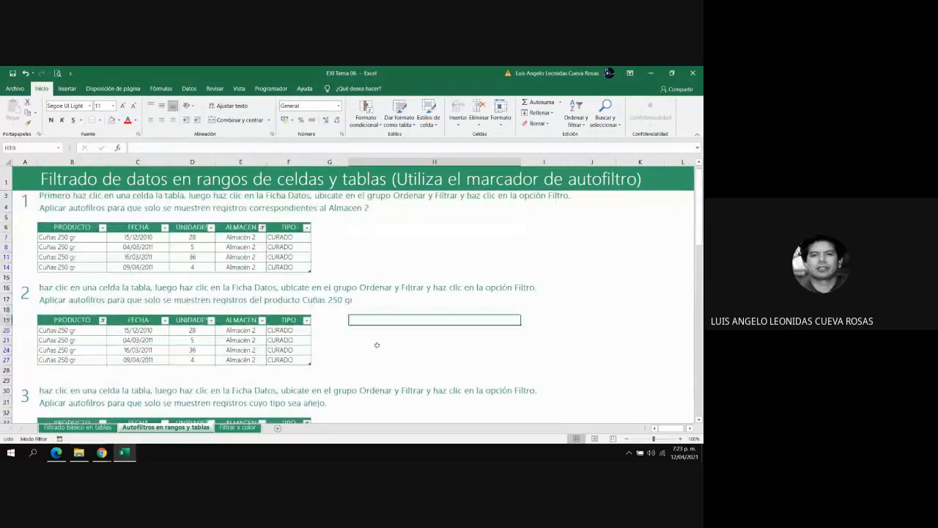
key("Down")
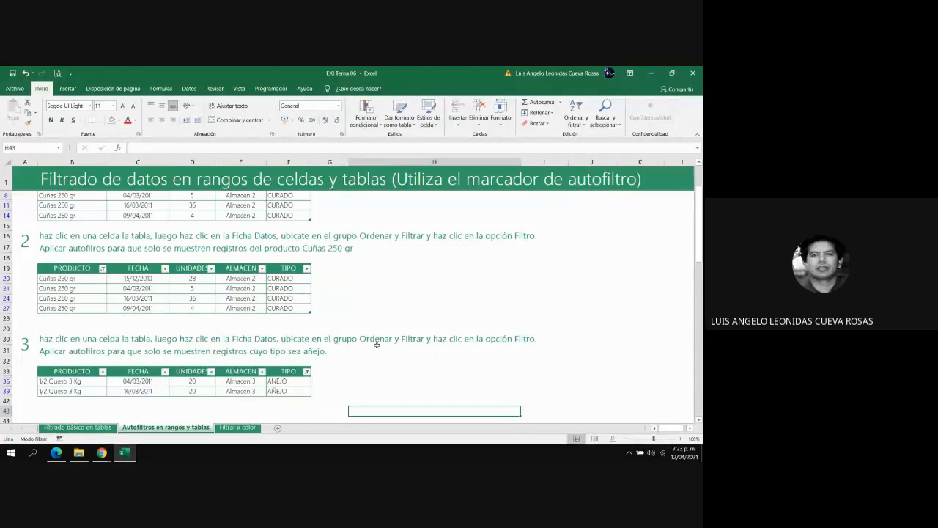
- Turn on the autofilter for the CONCEPTO, FECHA and IMPORTE range on the Filtrar x color sheet
left_click(243, 428)
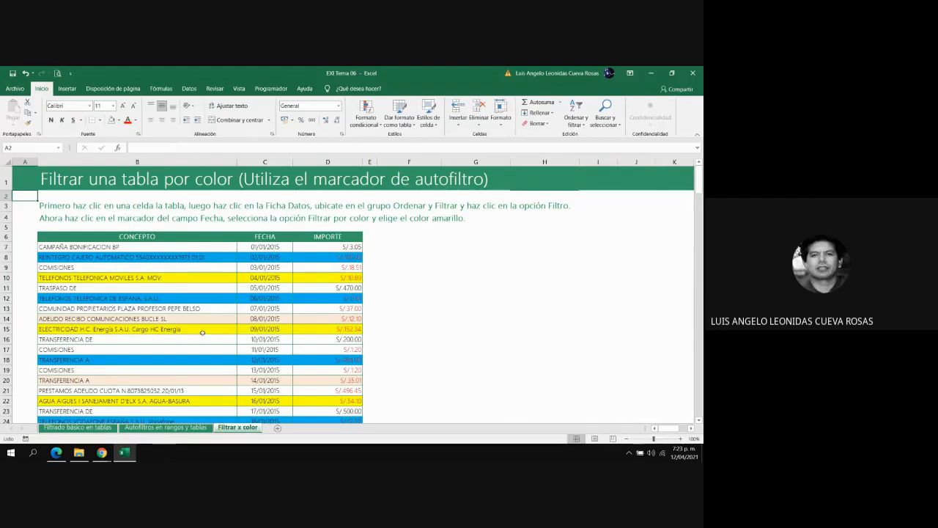
left_click(189, 311)
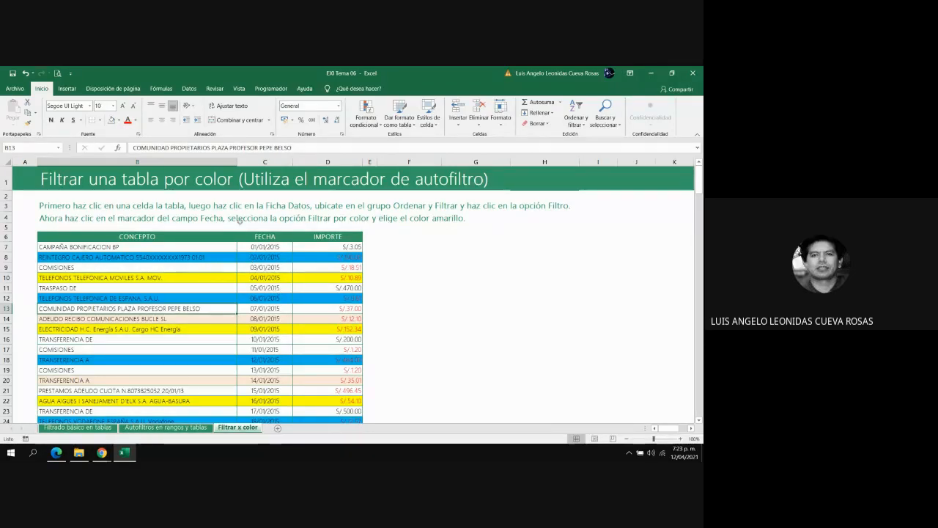
left_click(189, 88)
left_click(307, 114)
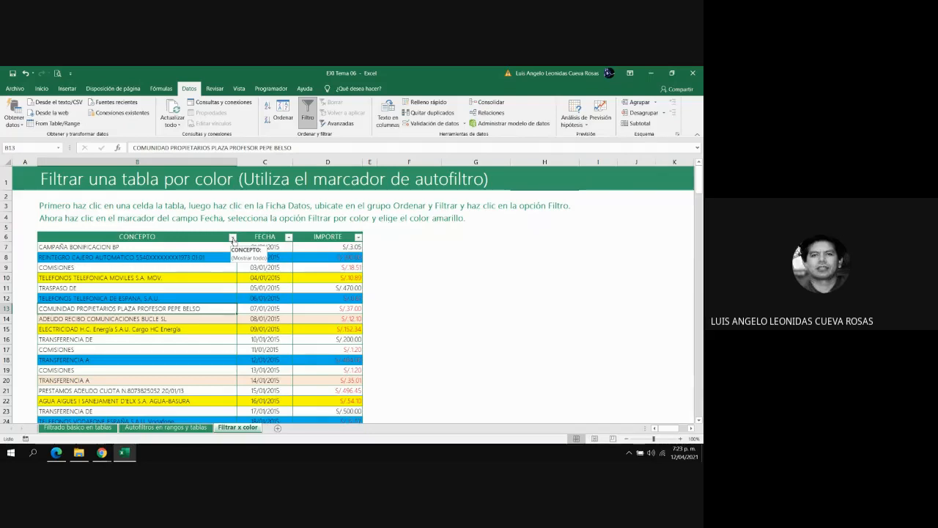
- Filter the FECHA column by the yellow cell color
left_click(289, 237)
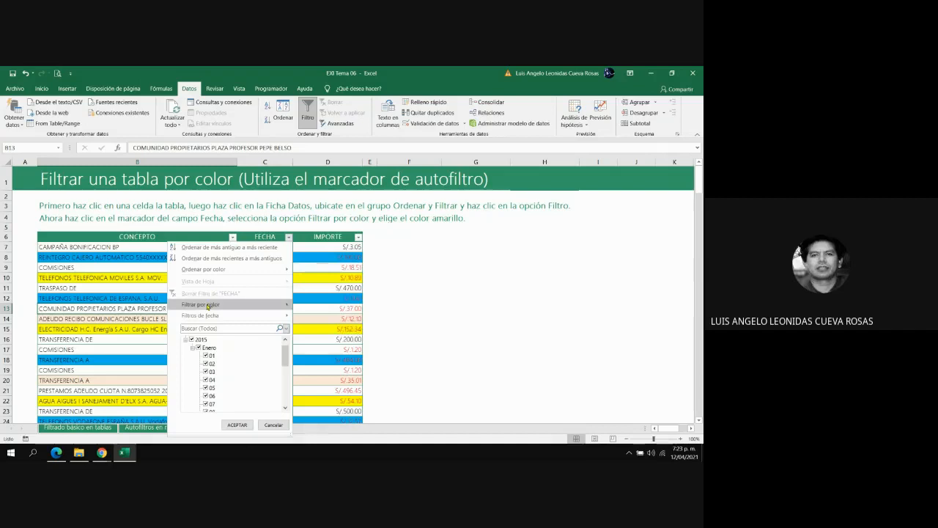
mouse_move(207, 307)
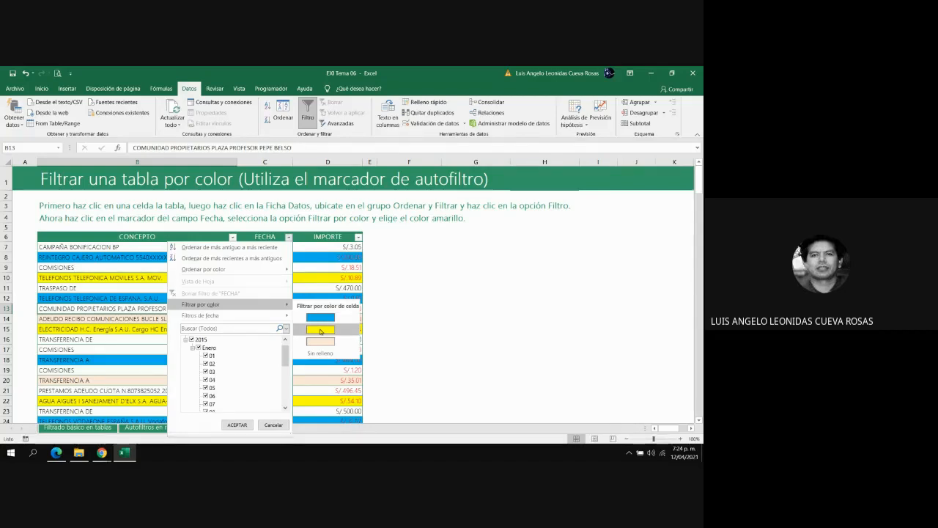
left_click(320, 330)
left_click(290, 321)
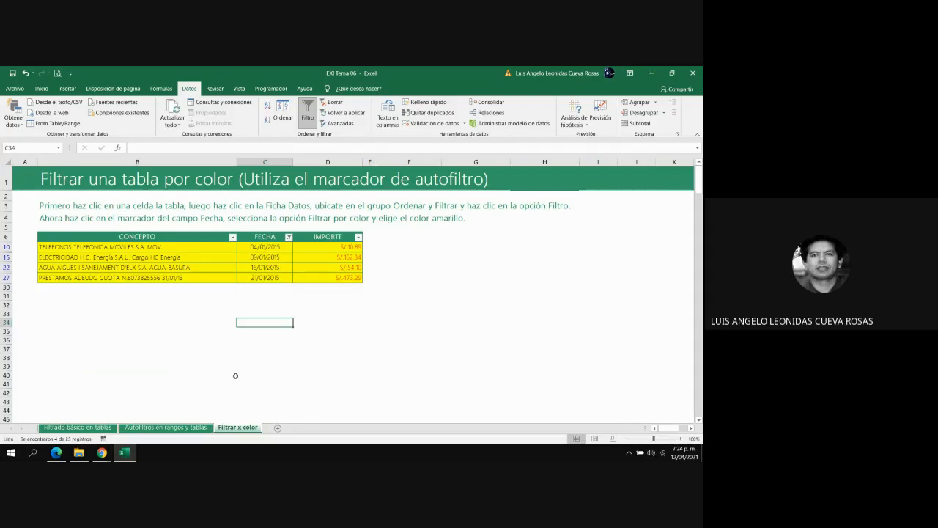
- Clear the color filter from the range on the Filtrar x color sheet
left_click(210, 315)
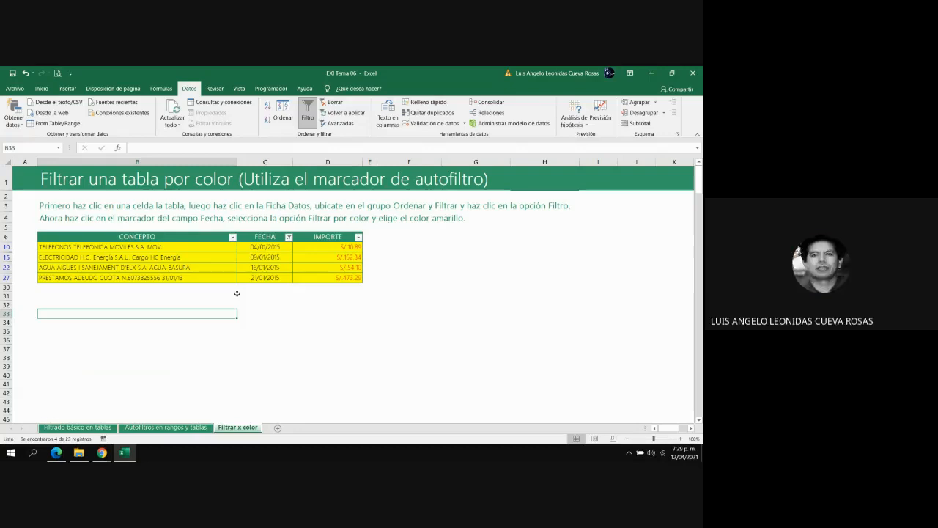
left_click(289, 237)
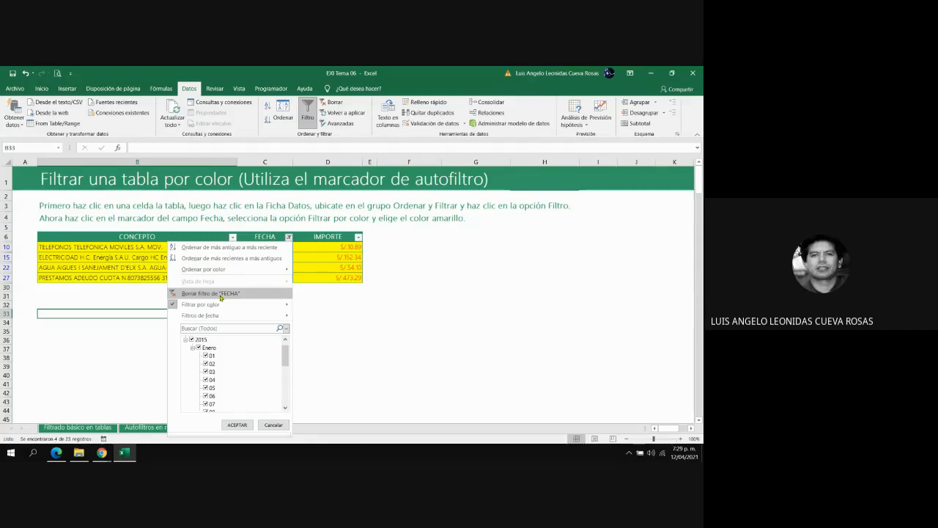
left_click(290, 237)
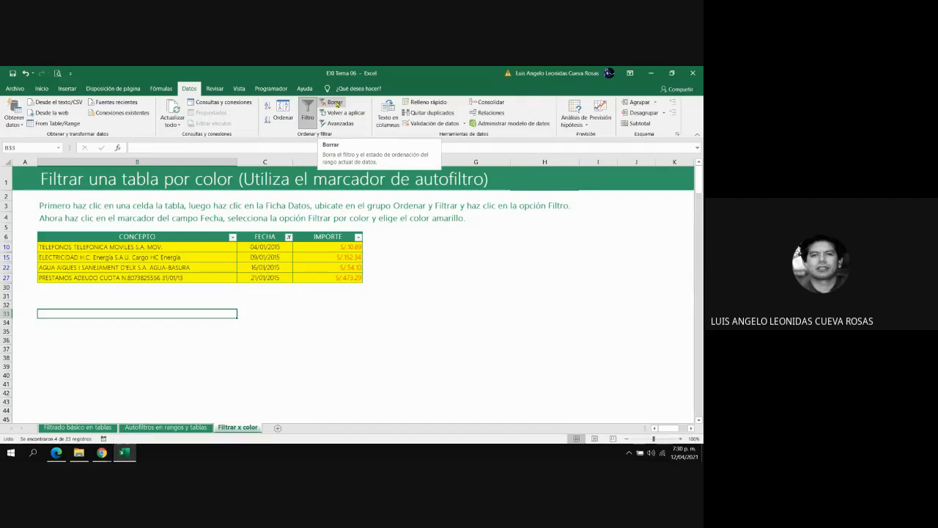
left_click(337, 103)
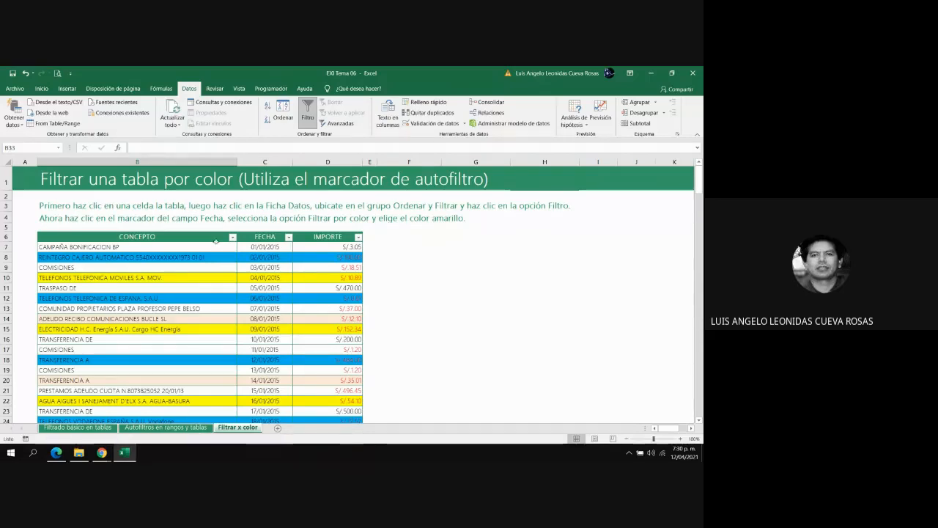
- Turn the autofilter off and back on for the Filtrar x color range
left_click(308, 112)
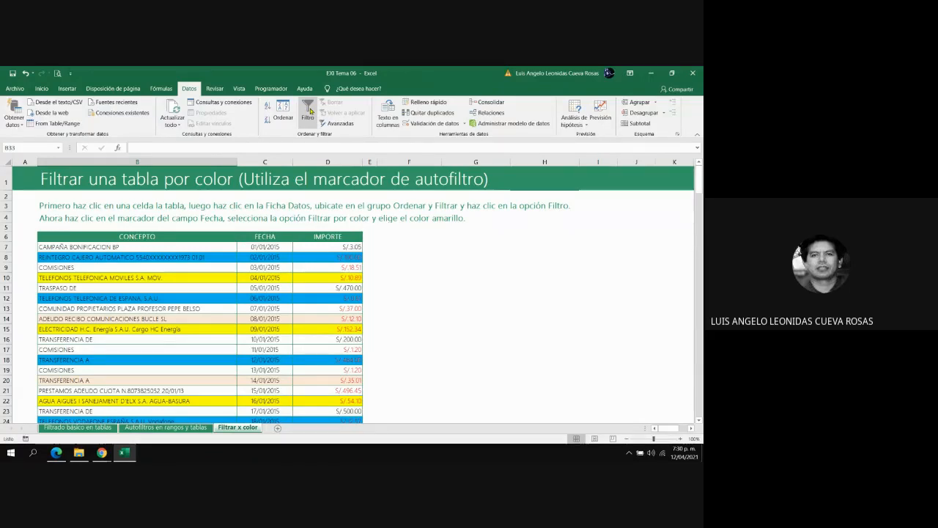
left_click(309, 112)
scroll(266, 189, "down", 7)
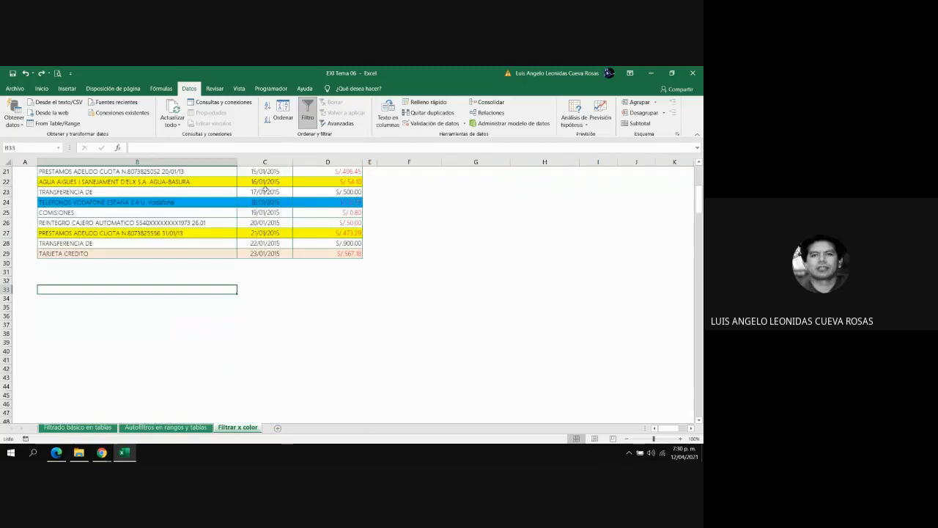
- Clear the ALMACEN filter from the exercise 5 table on the Filtrado básico en tablas sheet
left_click(176, 429)
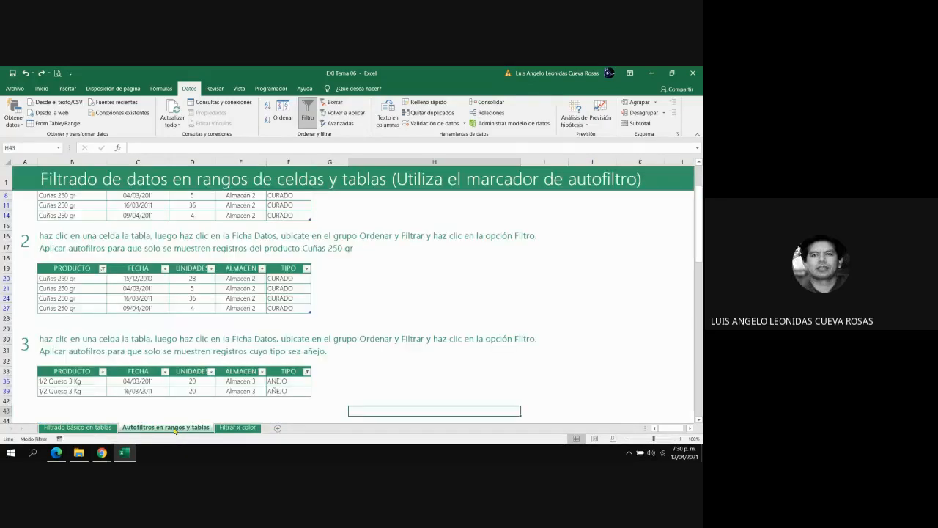
left_click(104, 429)
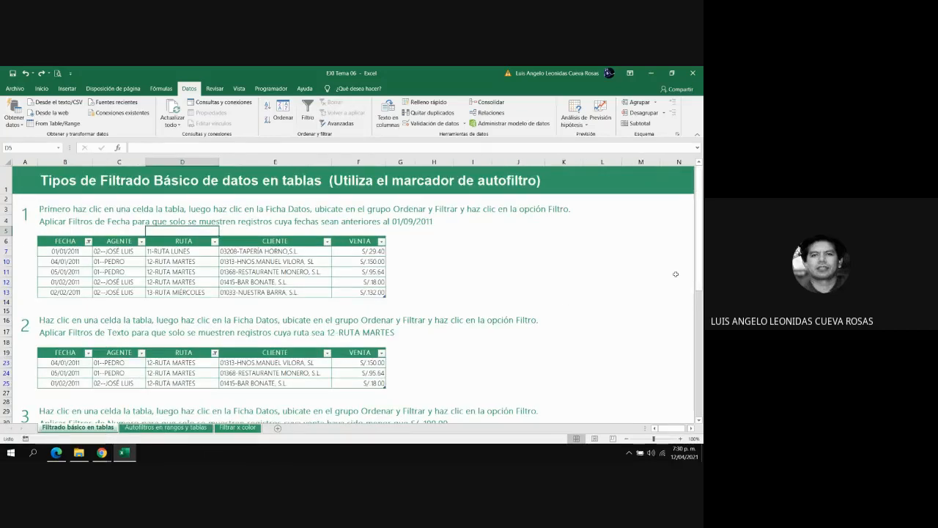
left_click_drag(700, 266, 700, 392)
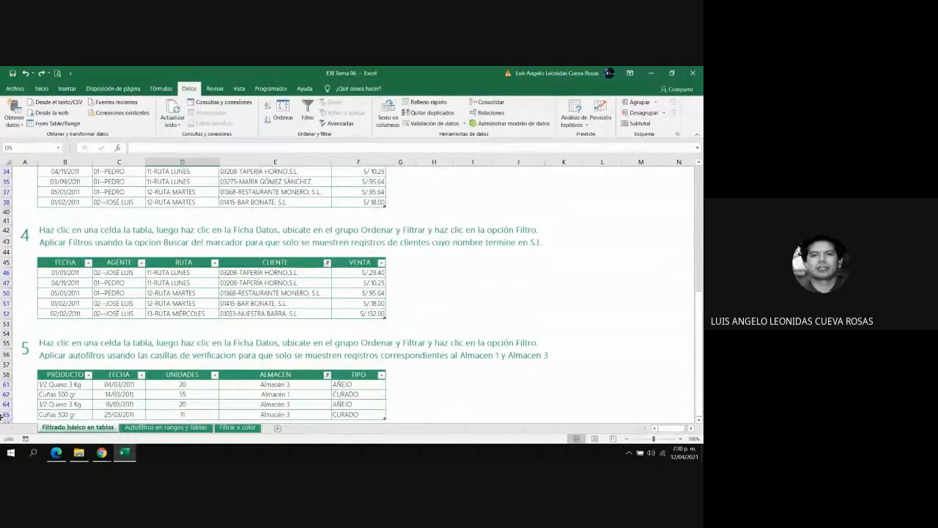
left_click(25, 349)
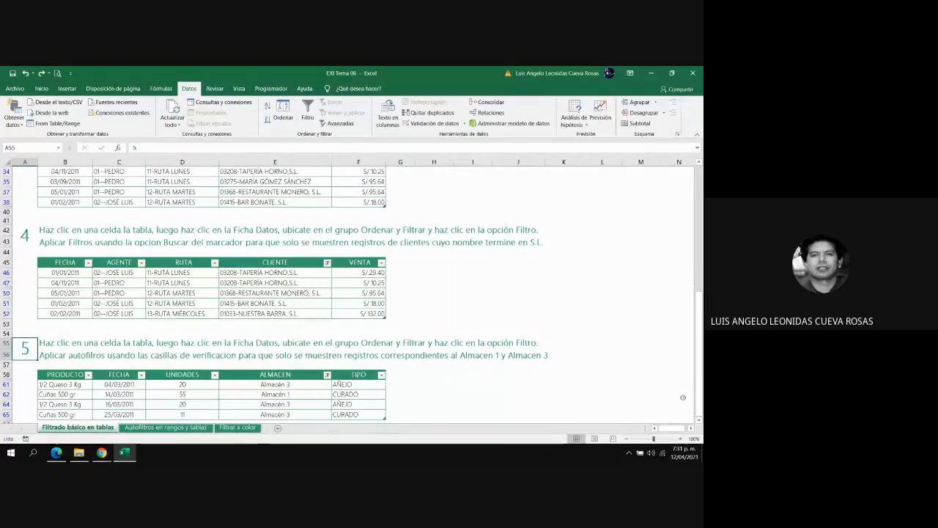
scroll(700, 423, "down", 3)
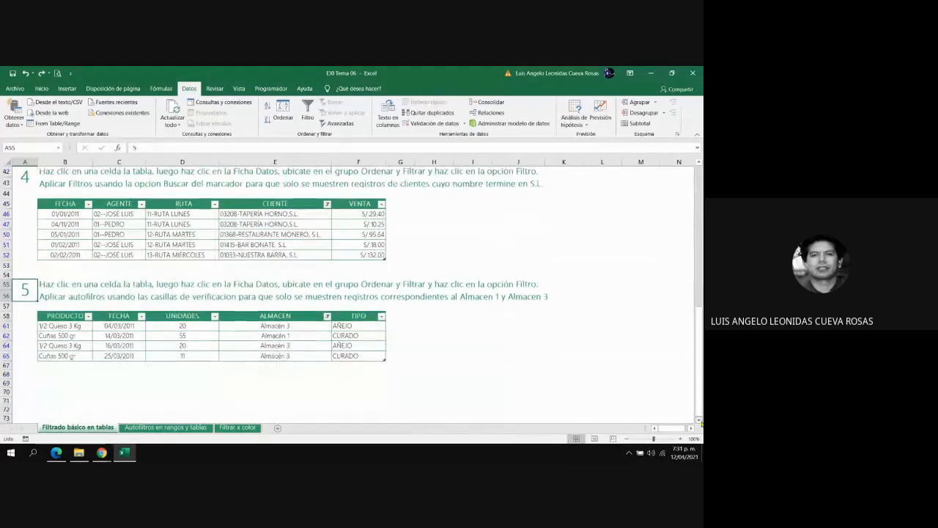
left_click(272, 323)
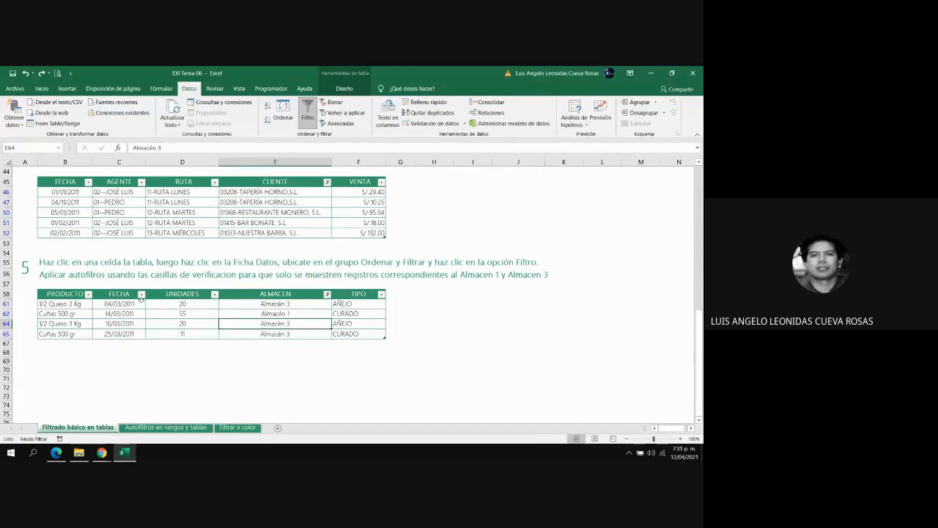
left_click(327, 294)
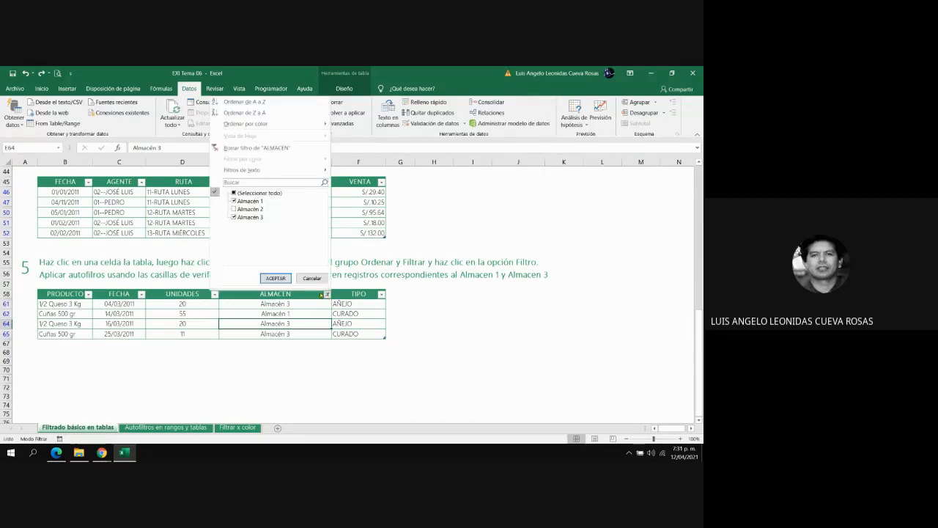
left_click(256, 148)
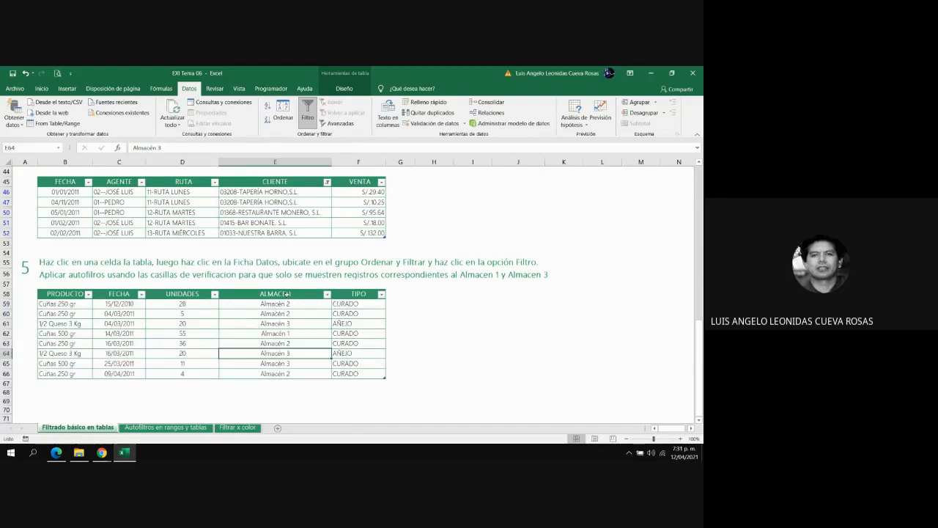
- Start a custom text filter on the exercise 5 table's ALMACEN column with the condition es igual a Almacén 1
left_click(327, 294)
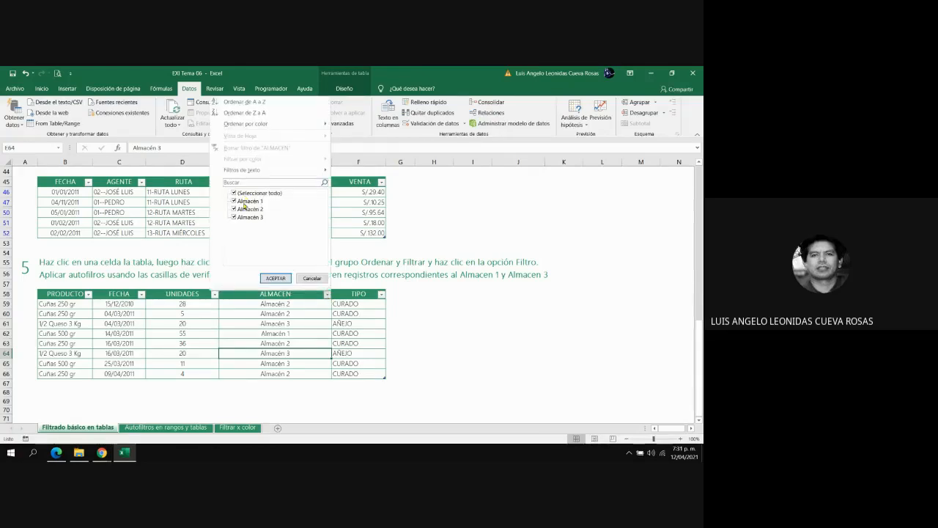
mouse_move(234, 173)
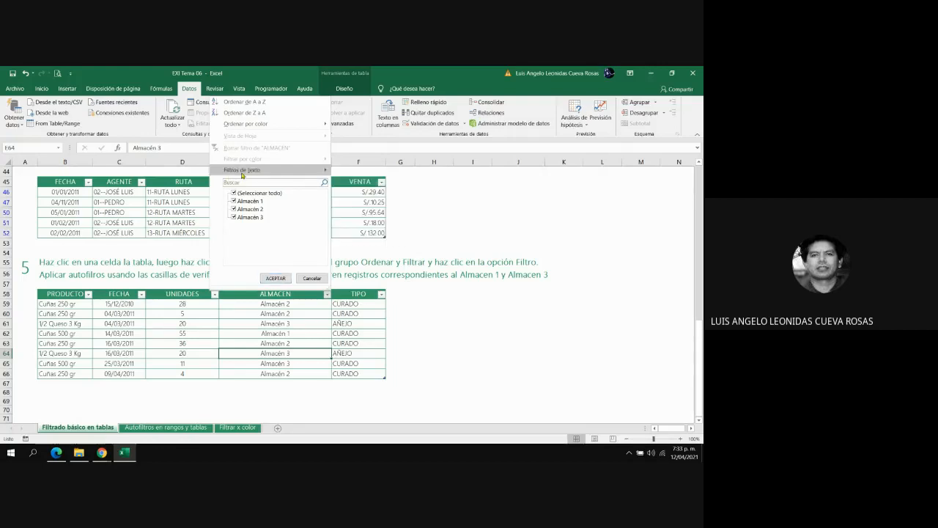
mouse_move(240, 173)
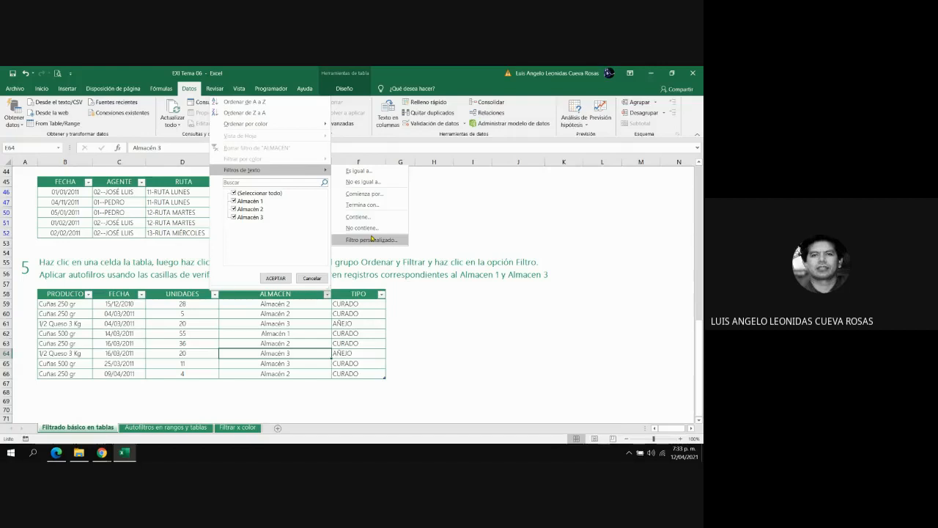
left_click(374, 171)
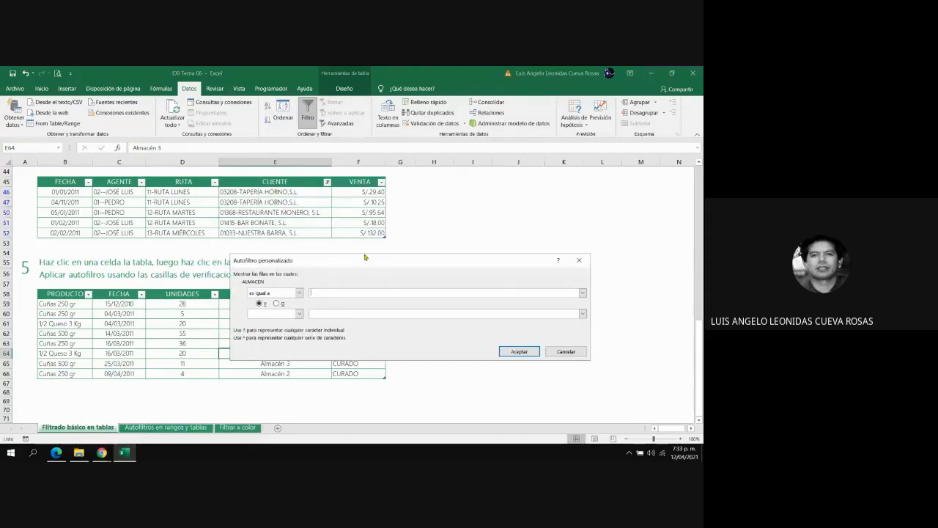
left_click_drag(366, 261, 358, 217)
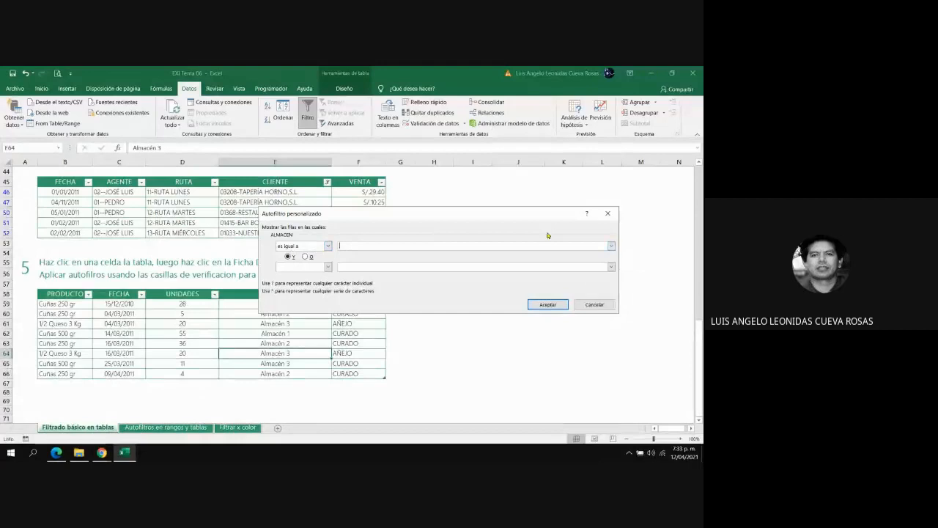
left_click(611, 246)
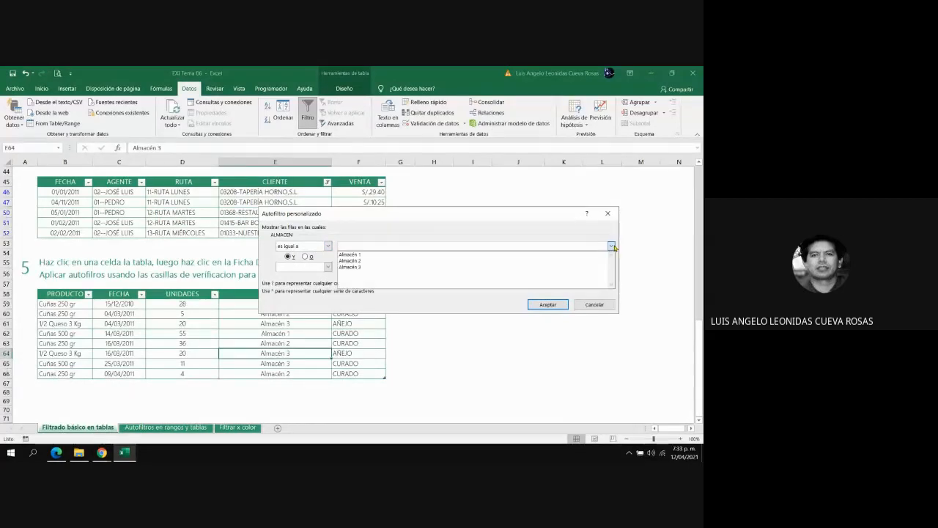
left_click(356, 256)
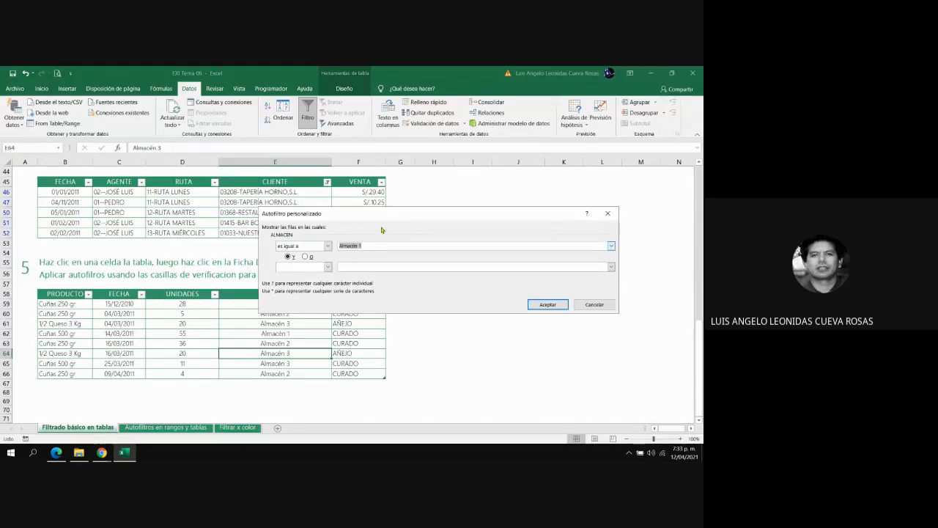
- Add the condition es igual a Almacén 3 joined with Y, and apply the custom ALMACEN filter
left_click_drag(385, 219, 391, 243)
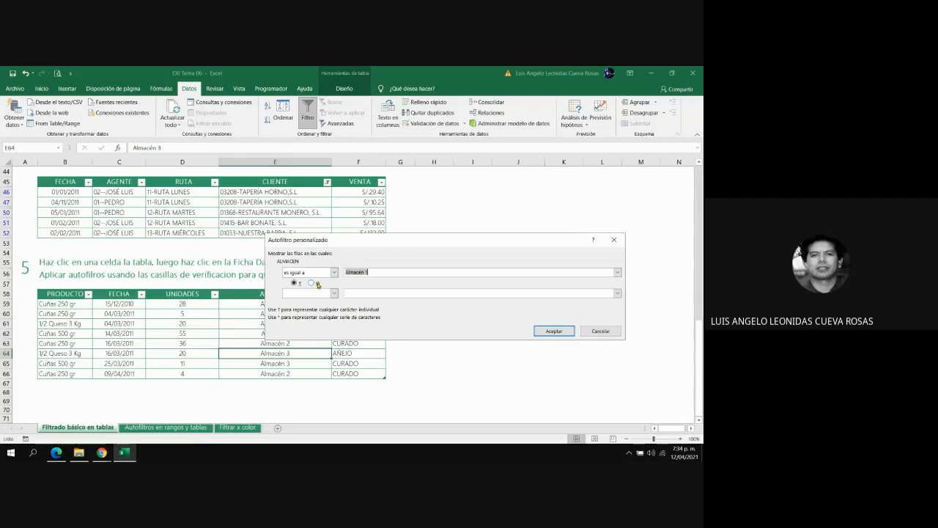
left_click_drag(333, 242, 337, 280)
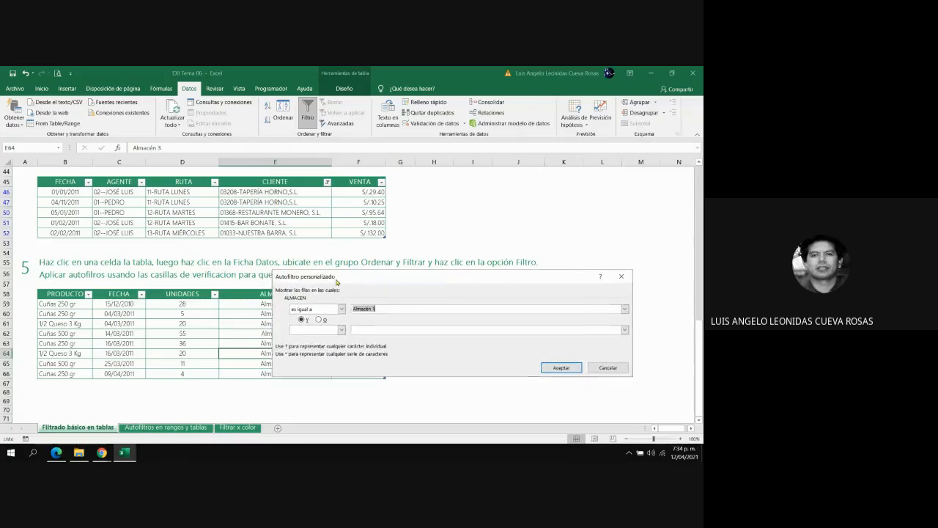
left_click(342, 331)
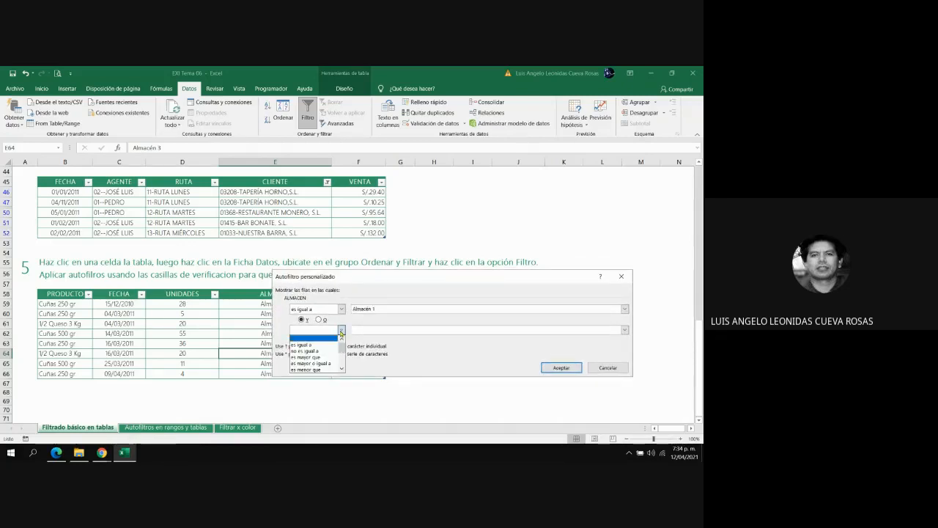
left_click(327, 337)
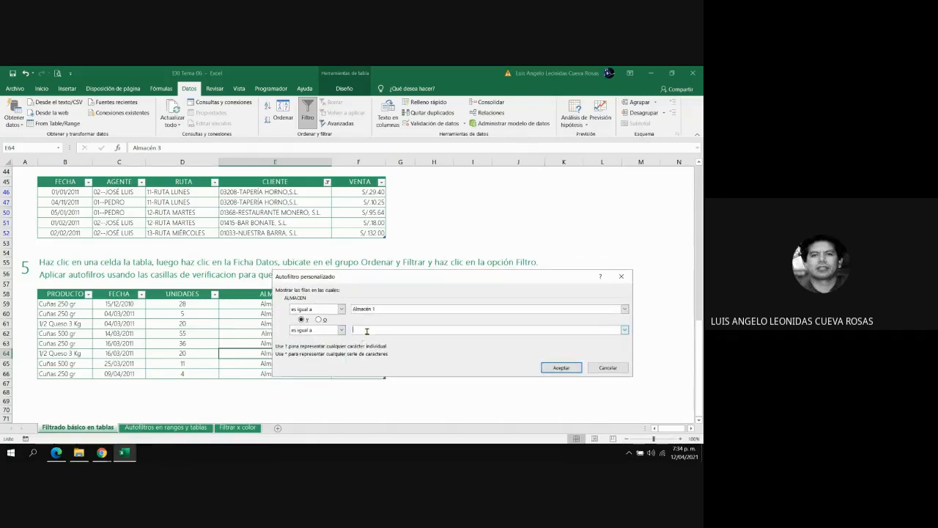
left_click(625, 329)
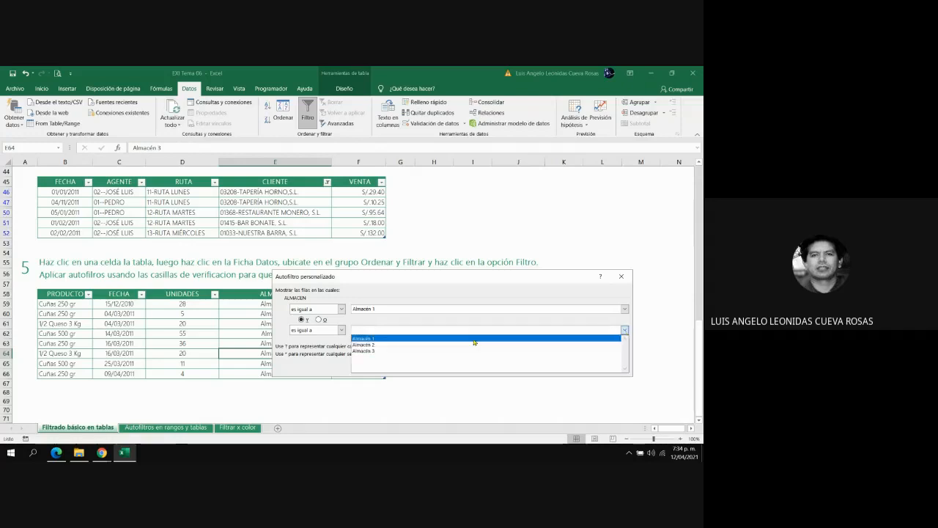
left_click(411, 352)
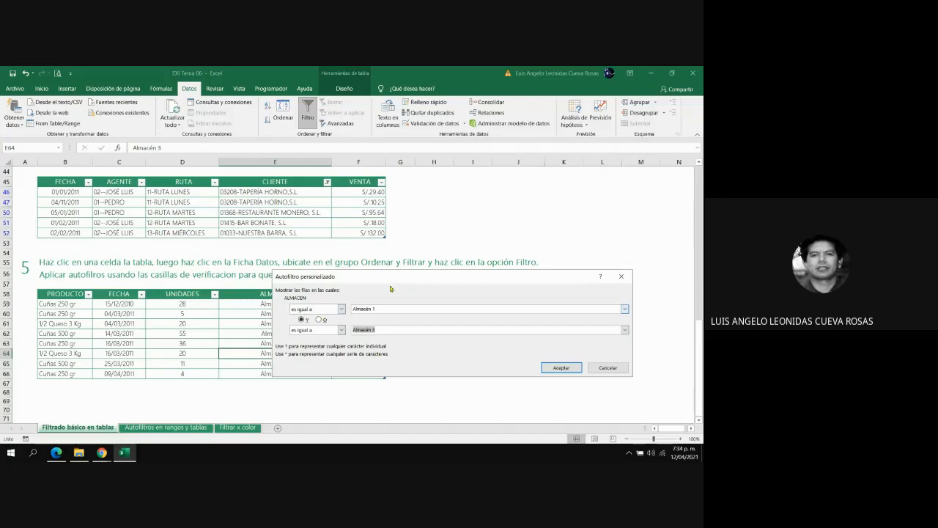
left_click(569, 368)
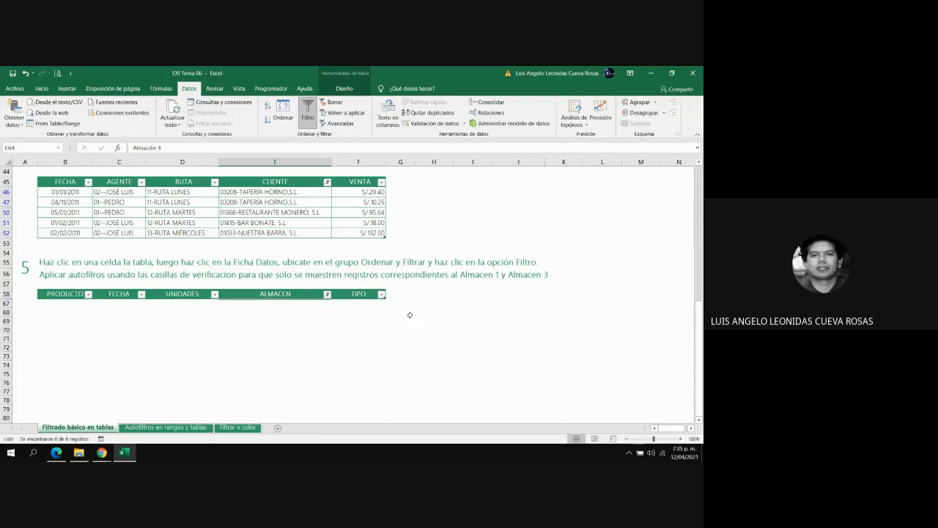
- Clear the custom filter from the ALMACEN column of the exercise 5 table
left_click(327, 295)
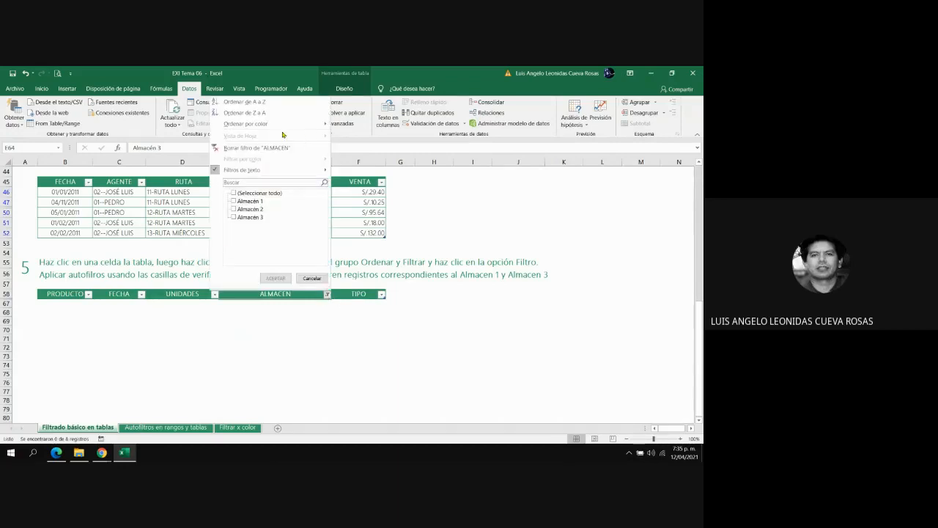
left_click(258, 147)
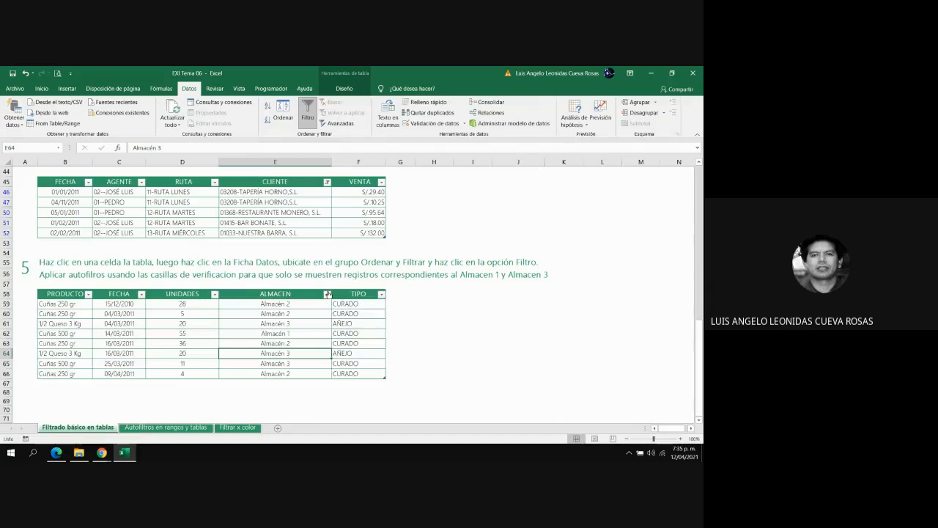
- Apply a custom text filter to the exercise 5 ALMACEN column: es igual a Almacén 1 O es igual a Almacén 3
left_click(327, 294)
mouse_move(309, 170)
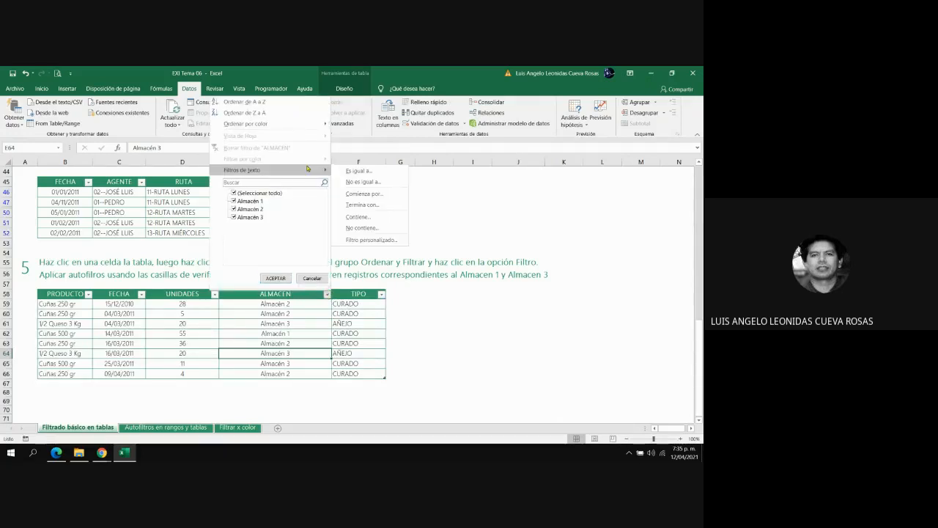
left_click(363, 171)
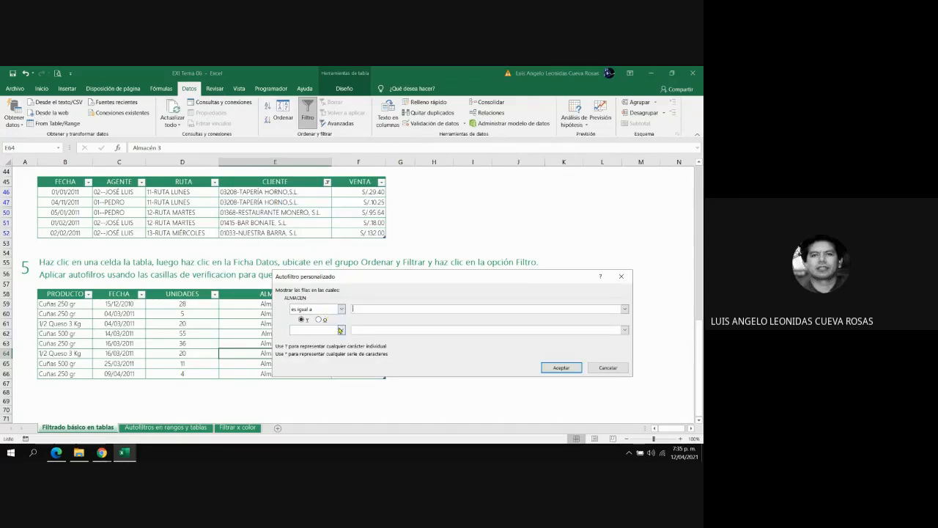
left_click(341, 330)
left_click(330, 346)
left_click(625, 309)
left_click(580, 318)
left_click(625, 329)
left_click(478, 363)
left_click_drag(377, 274, 396, 235)
left_click_drag(420, 189, 424, 165)
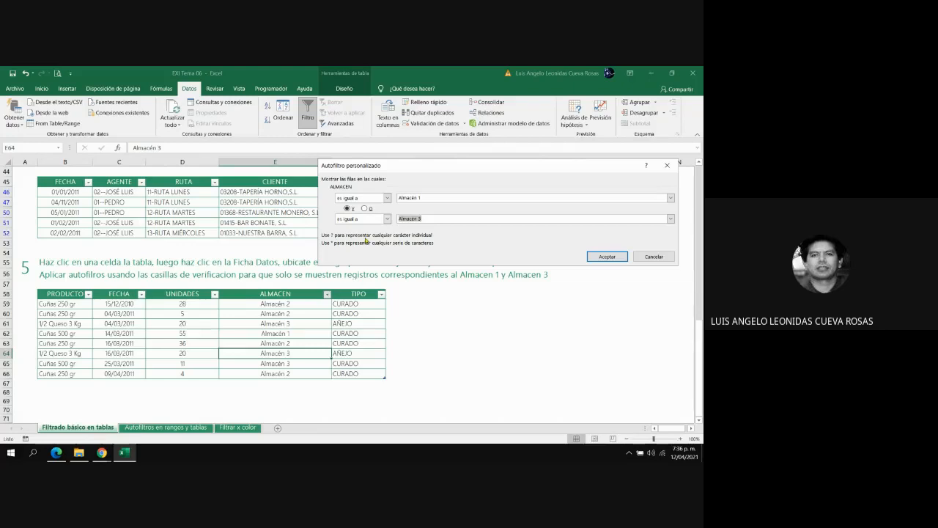
left_click(365, 209)
left_click(607, 256)
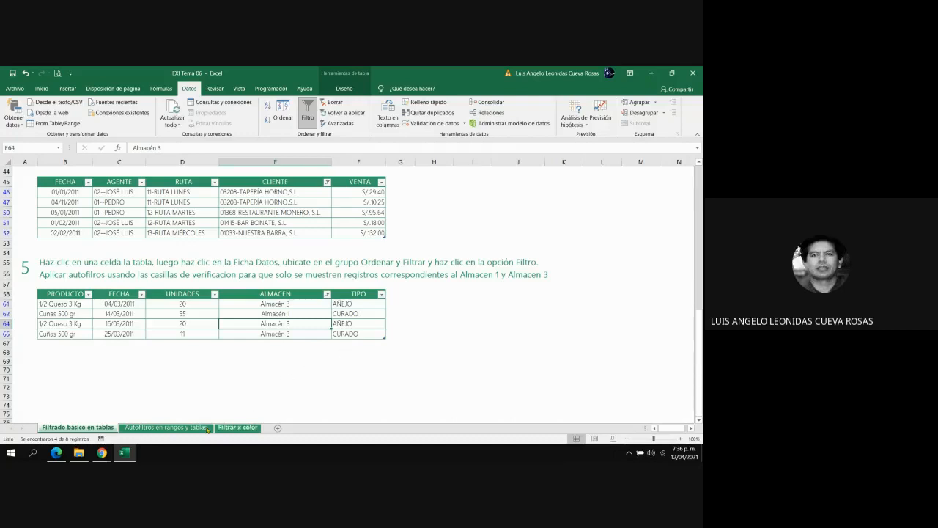
- Show the Autofiltros en rangos y tablas and Filtrar x color sheets, and switch to the Google Meet call in Chrome
left_click(166, 428)
left_click(238, 427)
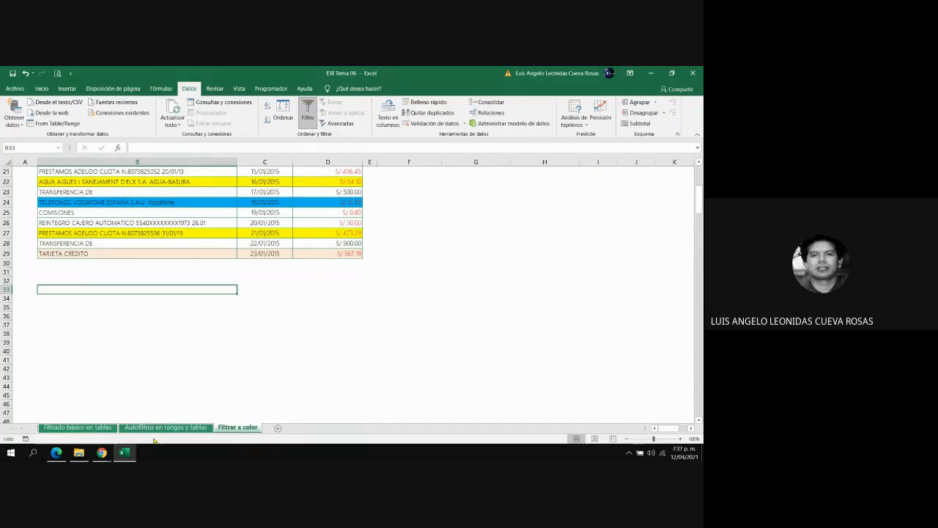
left_click(102, 453)
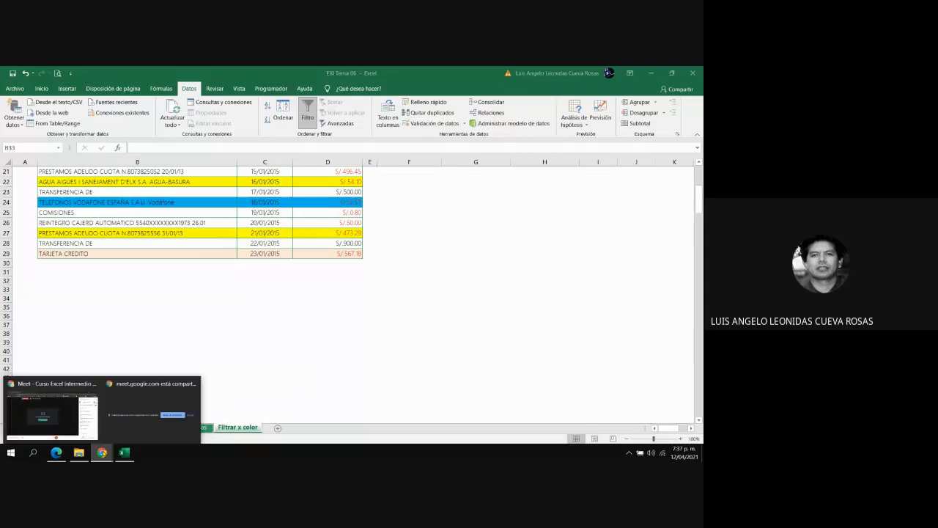
left_click(83, 419)
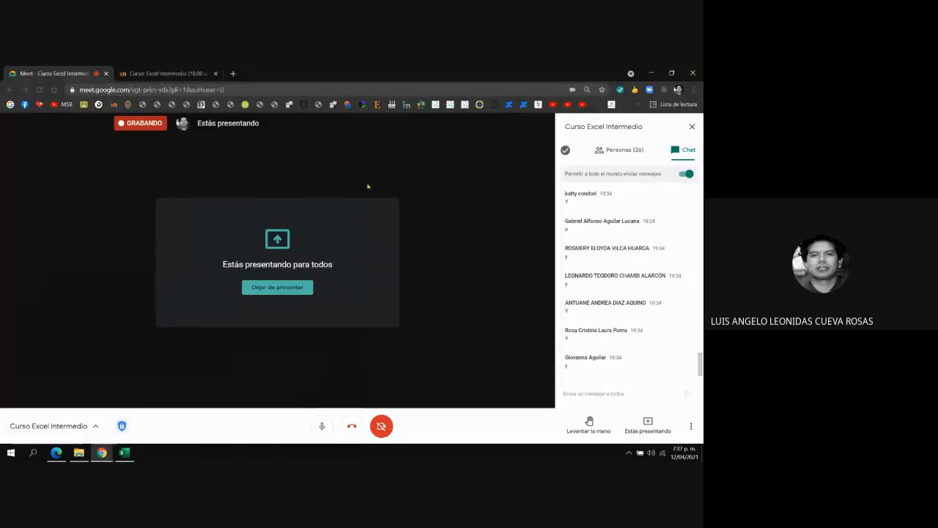
- Look through the session materials on the Curso Excel Intermedio Moodle page
left_click(167, 73)
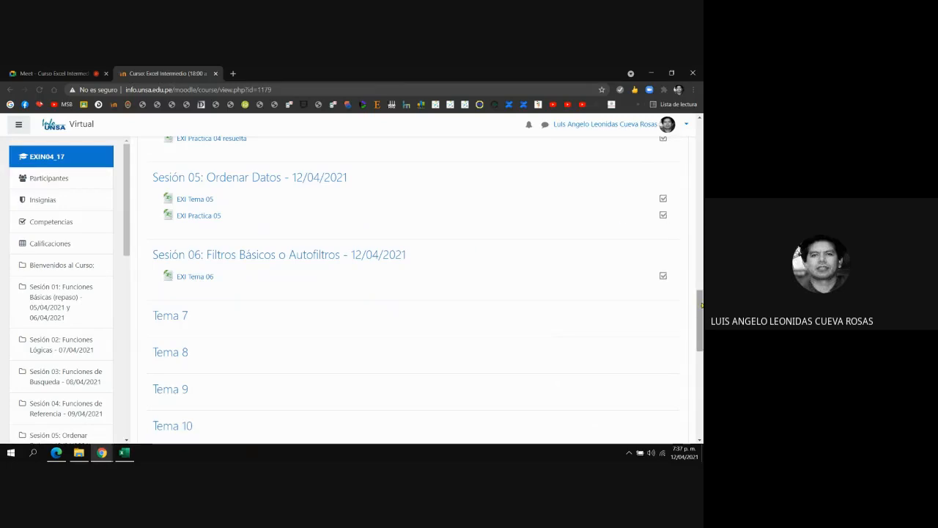
left_click_drag(702, 304, 702, 225)
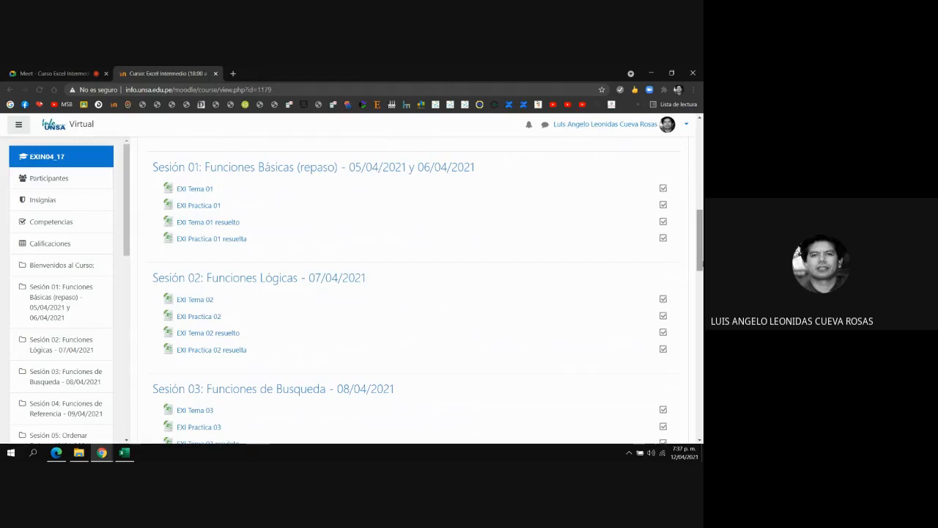
scroll(668, 249, "down", 1)
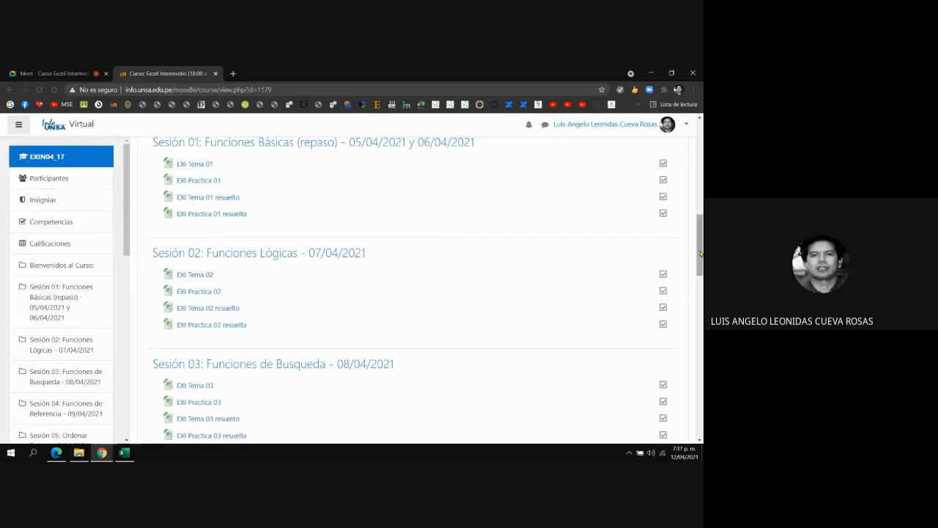
left_click_drag(700, 253, 700, 274)
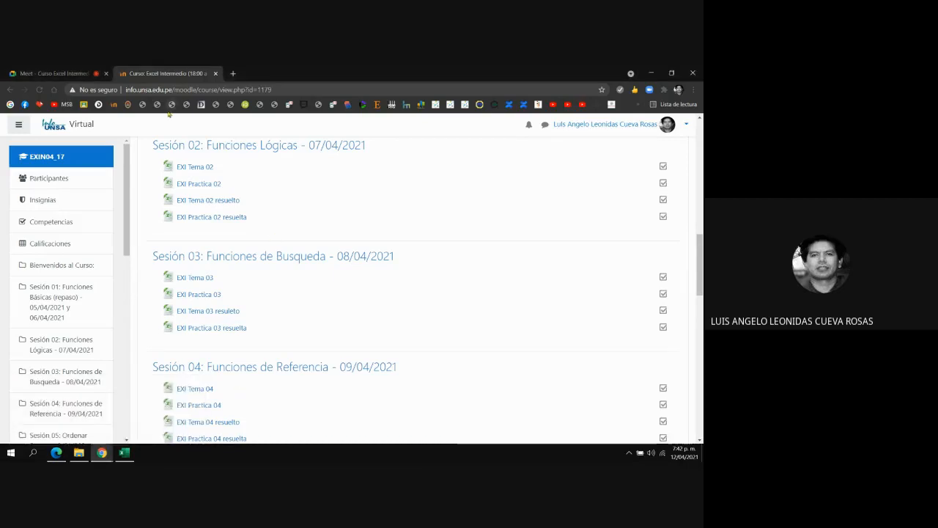
- Return to the Google Meet call, mute the microphone and view the list of participants
left_click(52, 73)
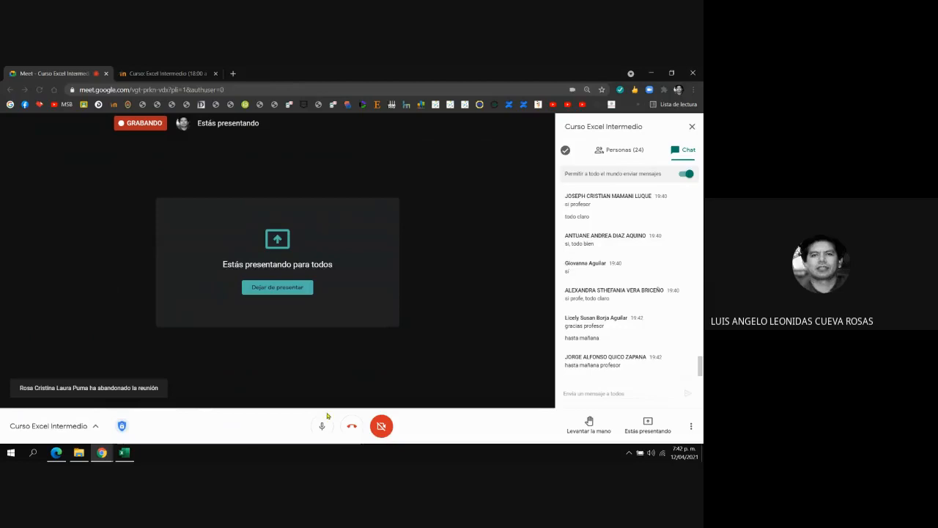
left_click(322, 426)
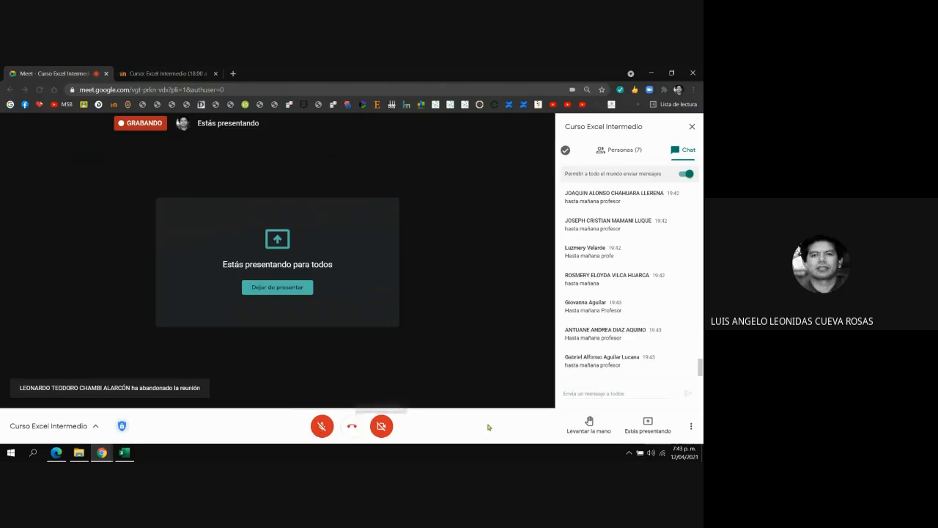
left_click(629, 154)
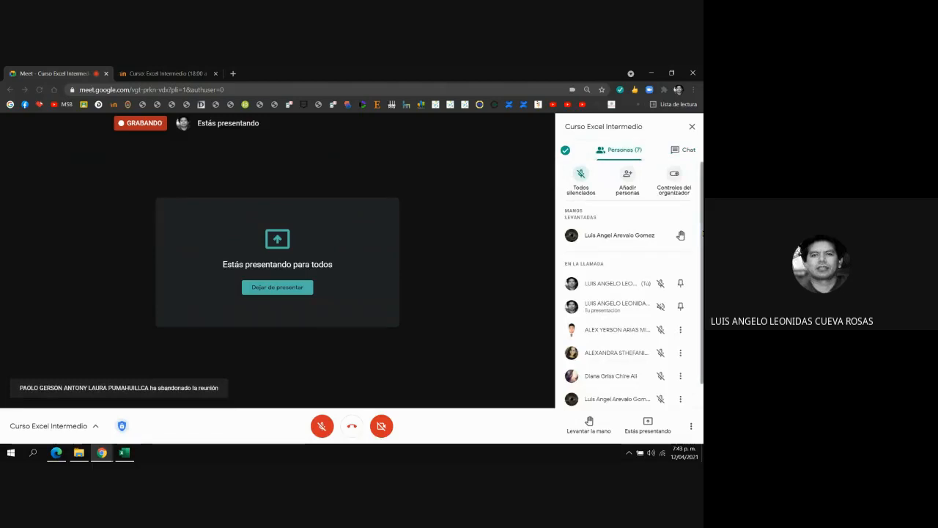
scroll(702, 234, "down", 1)
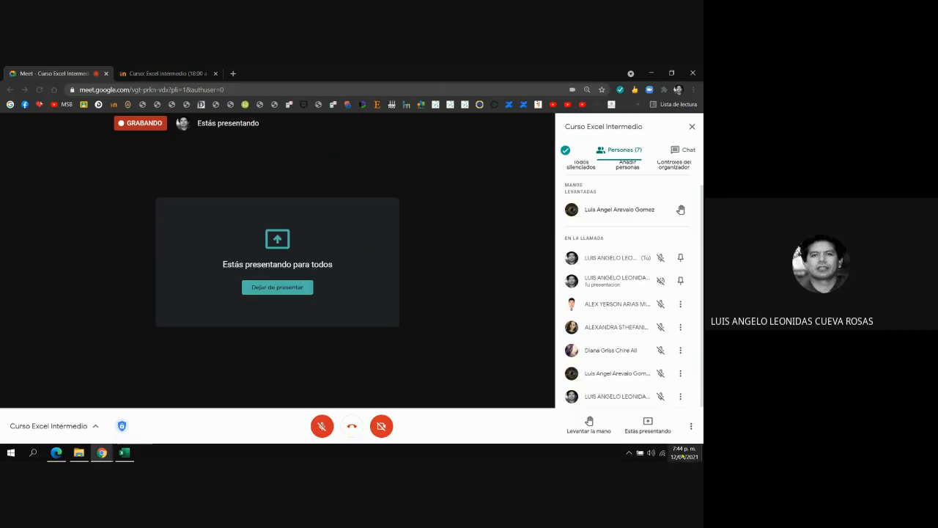
- Stop the recording of the Curso Excel Intermedio meeting
left_click(692, 425)
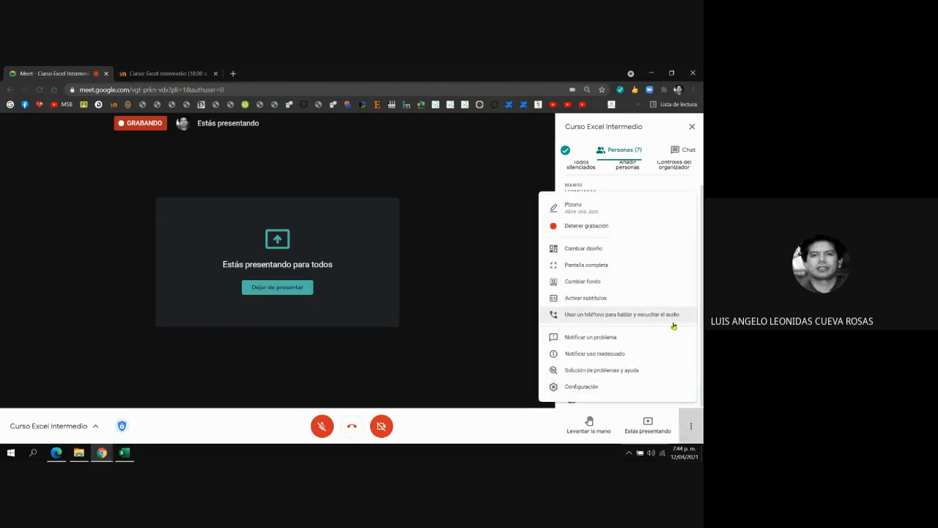
left_click(607, 231)
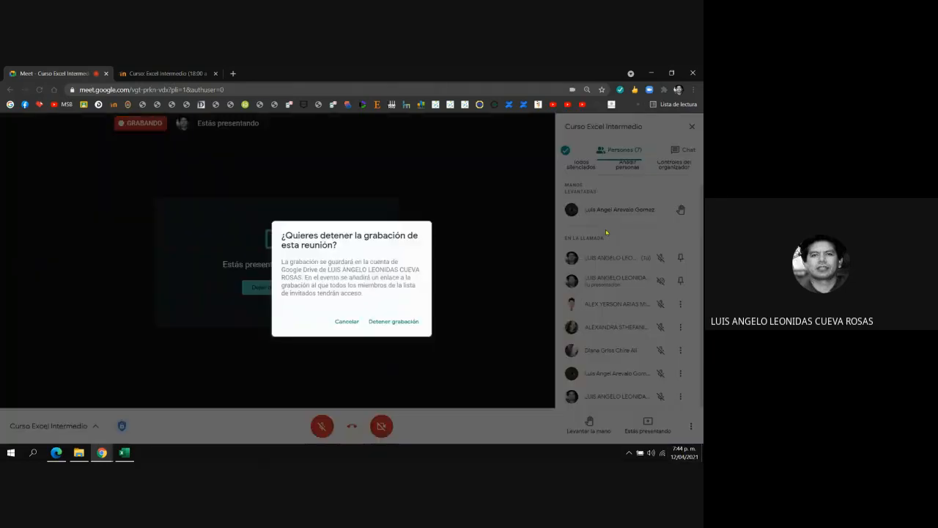